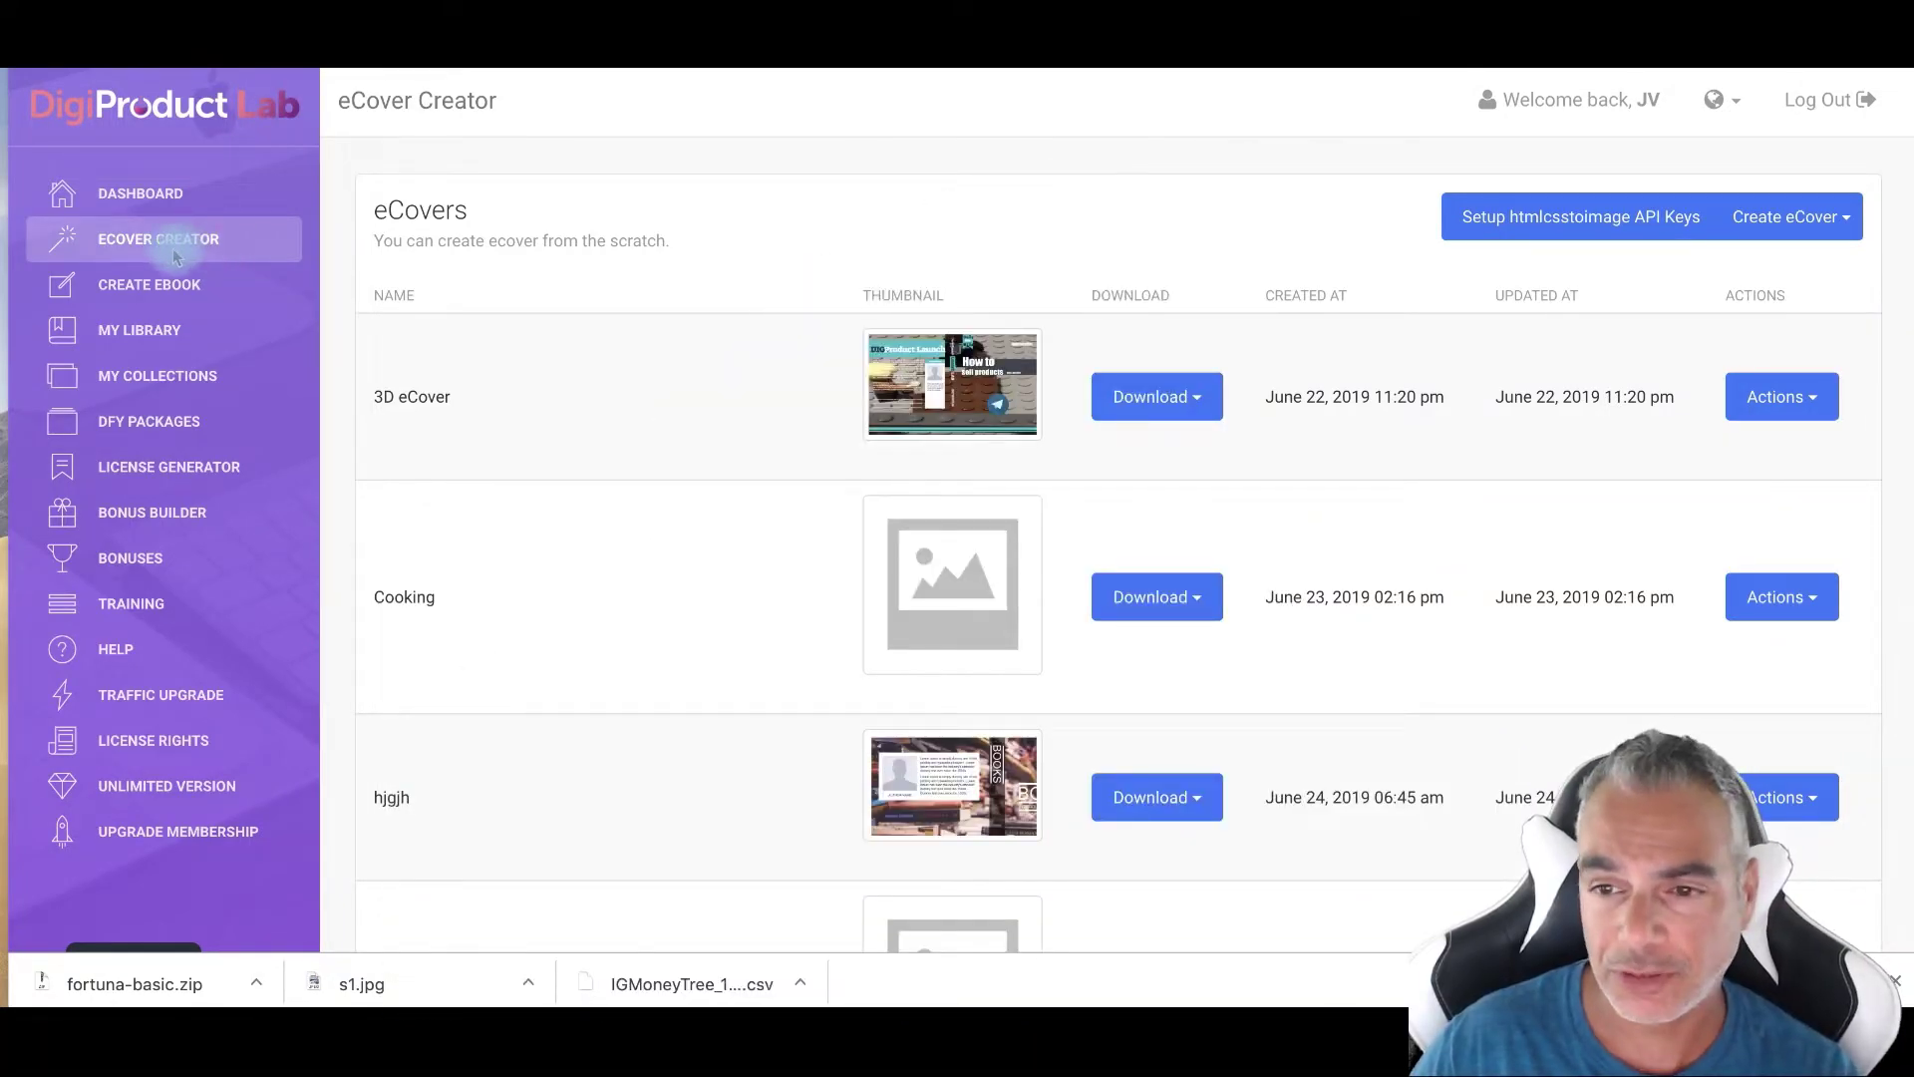
Start a new flat eCover from the template gallery and name it 'template'.
{"action": "left_click", "coordinate": [1846, 220]}
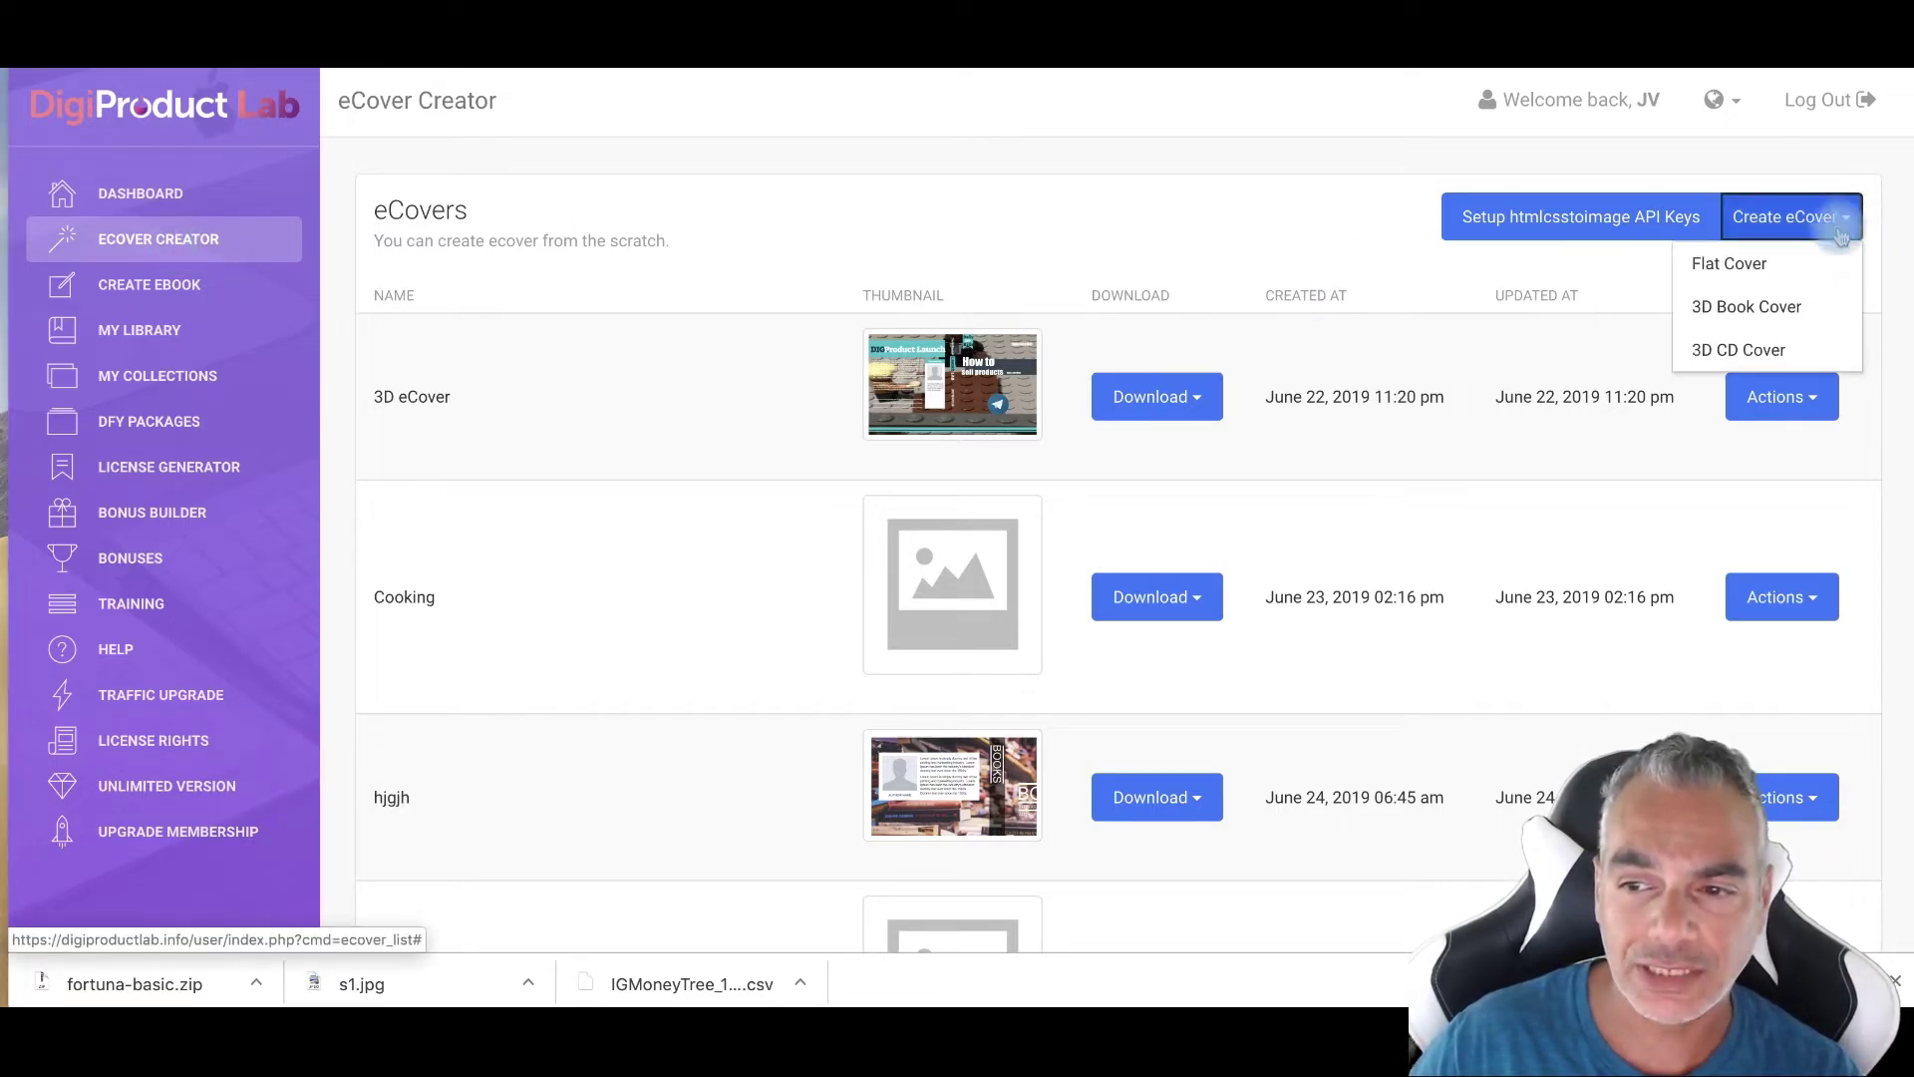
{"action": "left_click", "coordinate": [1729, 264]}
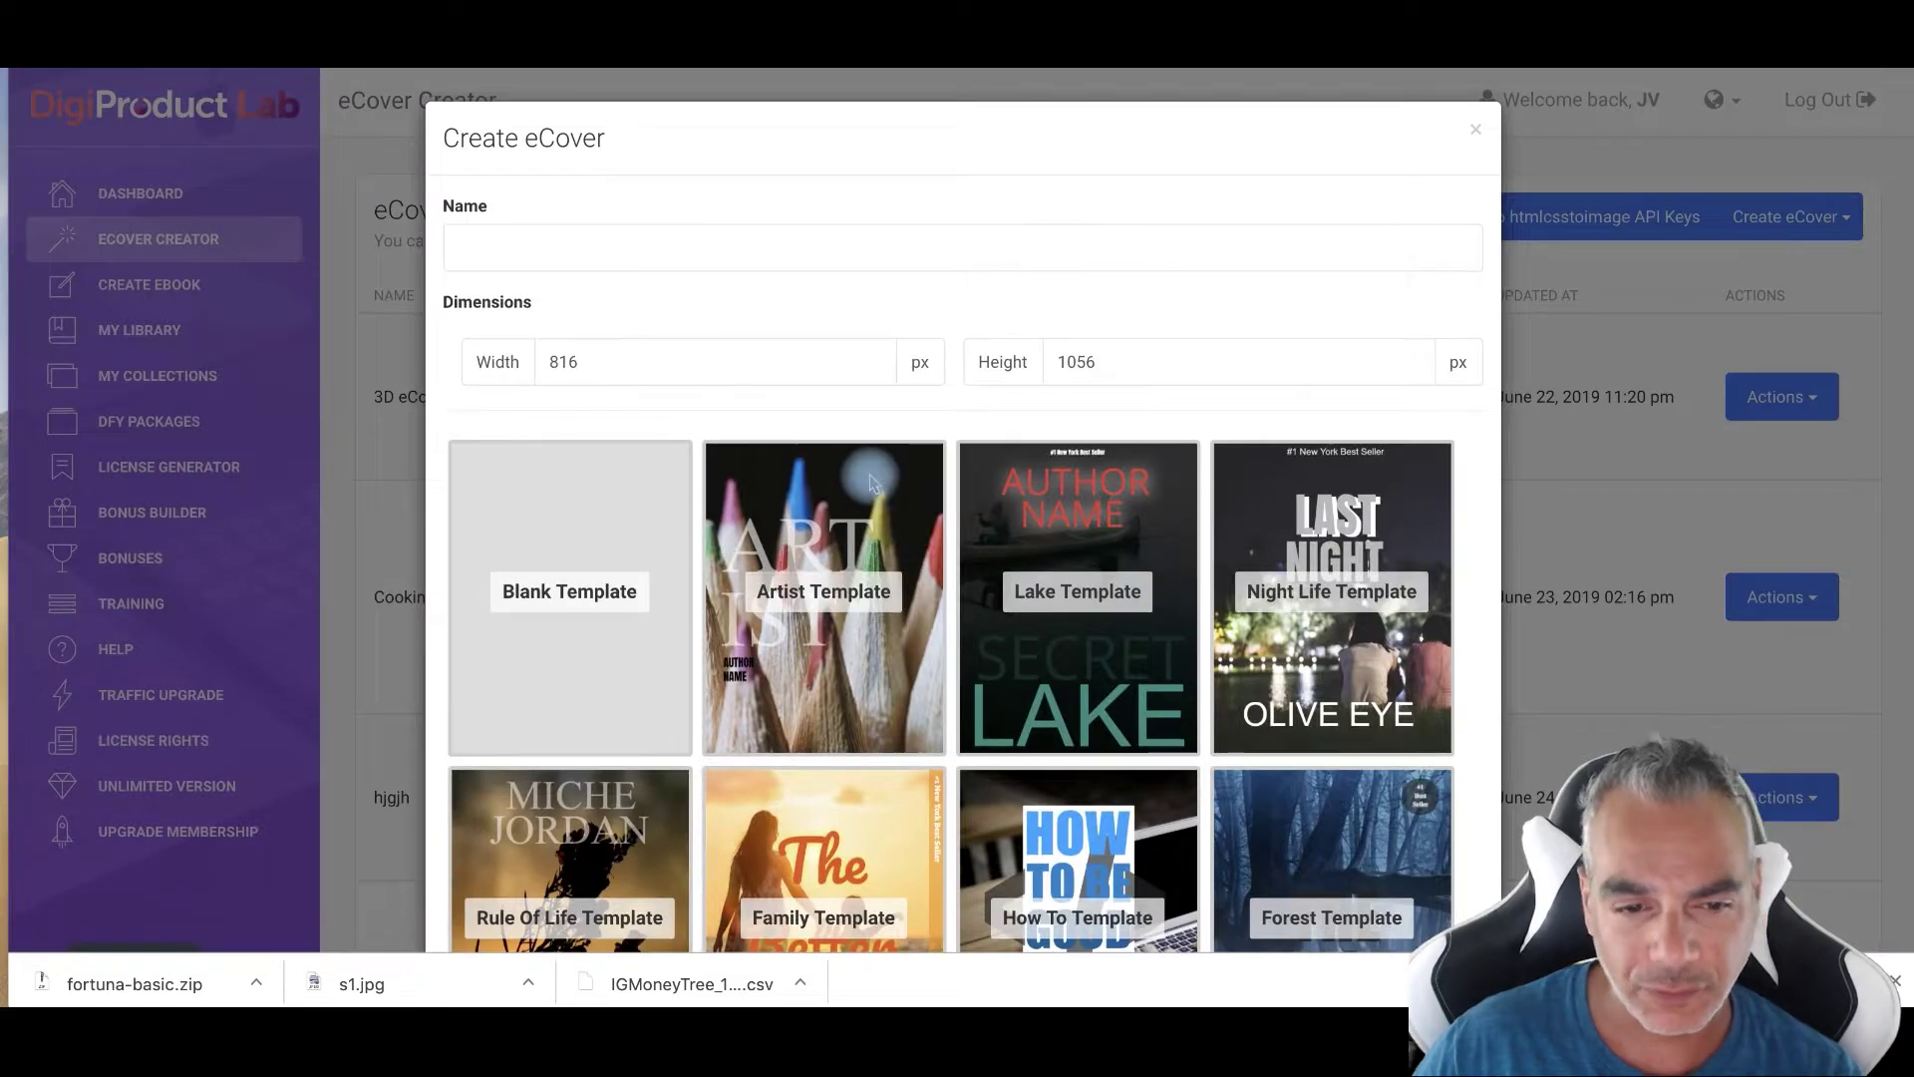
{"action": "scroll", "coordinate": [857, 478], "scroll_direction": "down", "scroll_amount": 2}
{"action": "scroll", "coordinate": [789, 660], "scroll_direction": "down", "scroll_amount": 1}
{"action": "scroll", "coordinate": [789, 660], "scroll_direction": "down", "scroll_amount": 2}
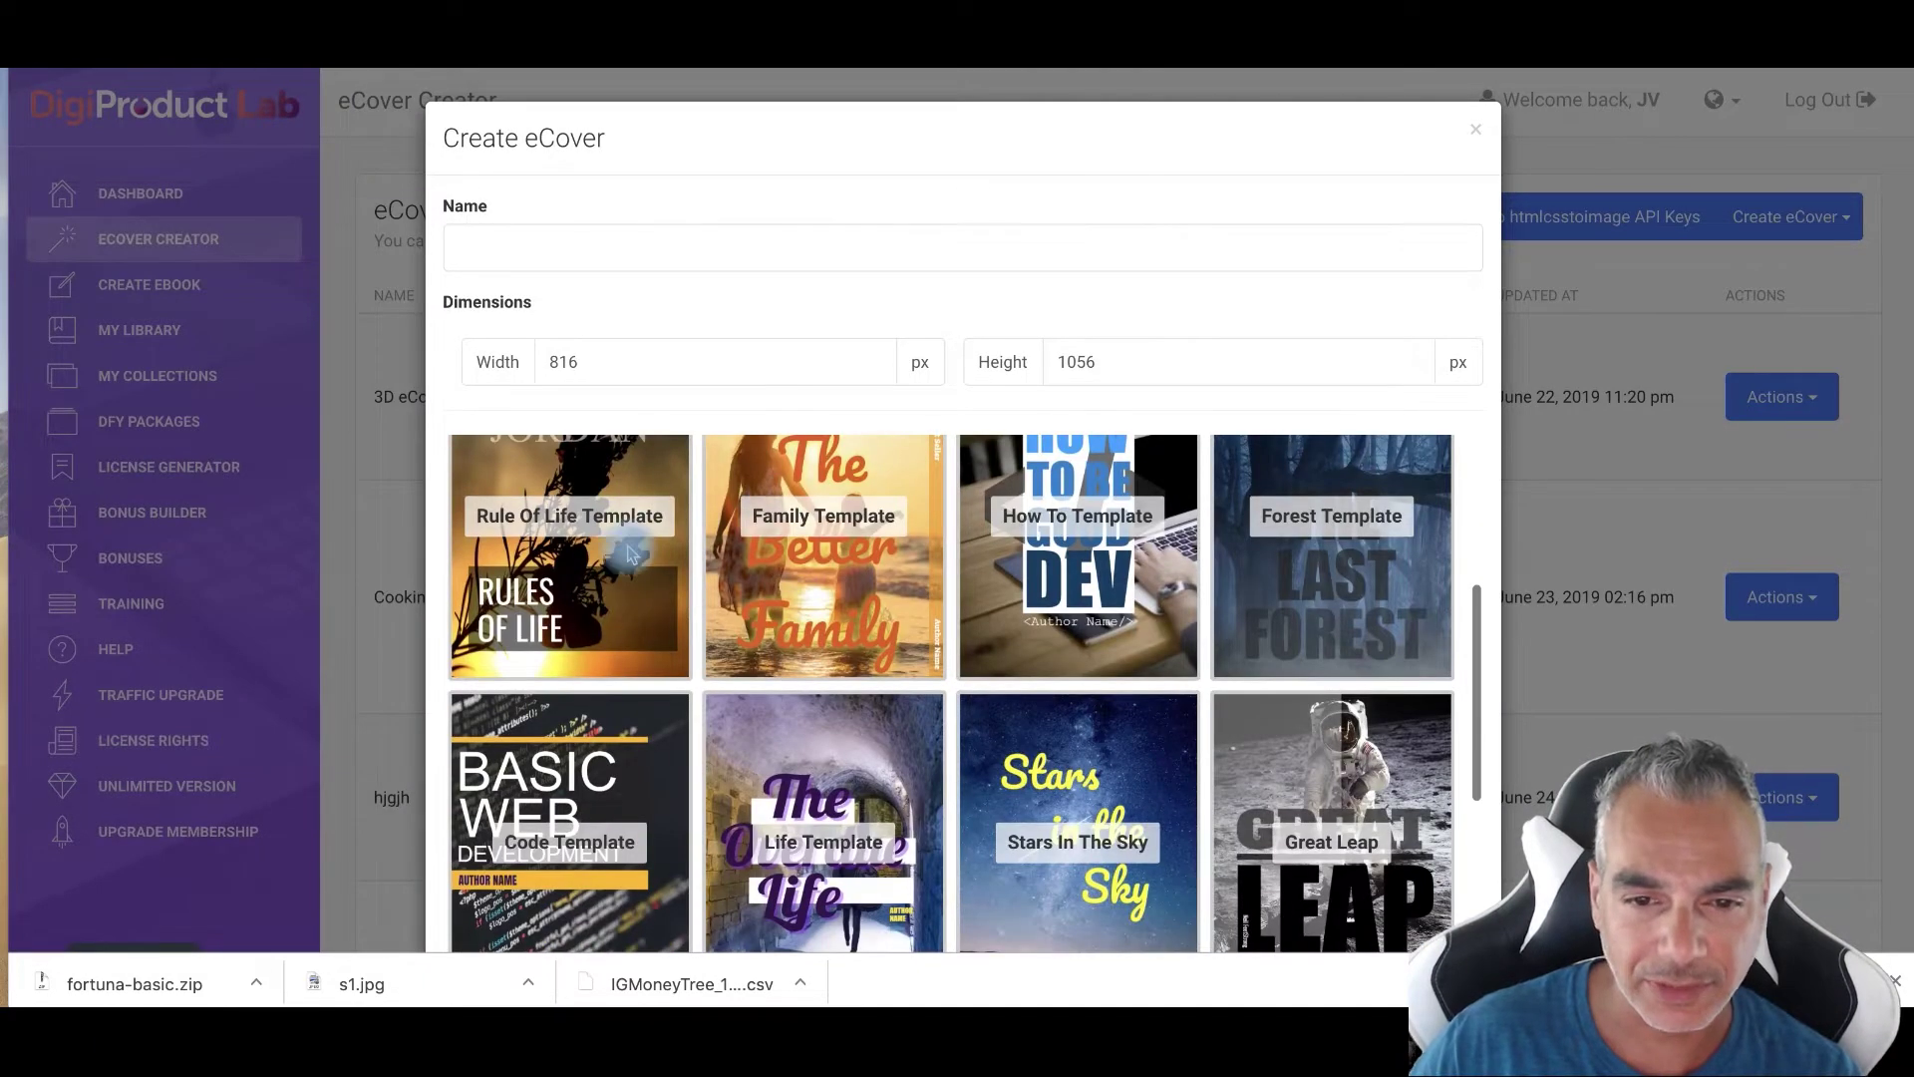
{"action": "scroll", "coordinate": [638, 569], "scroll_direction": "down", "scroll_amount": 5}
{"action": "scroll", "coordinate": [1197, 748], "scroll_direction": "down", "scroll_amount": 3}
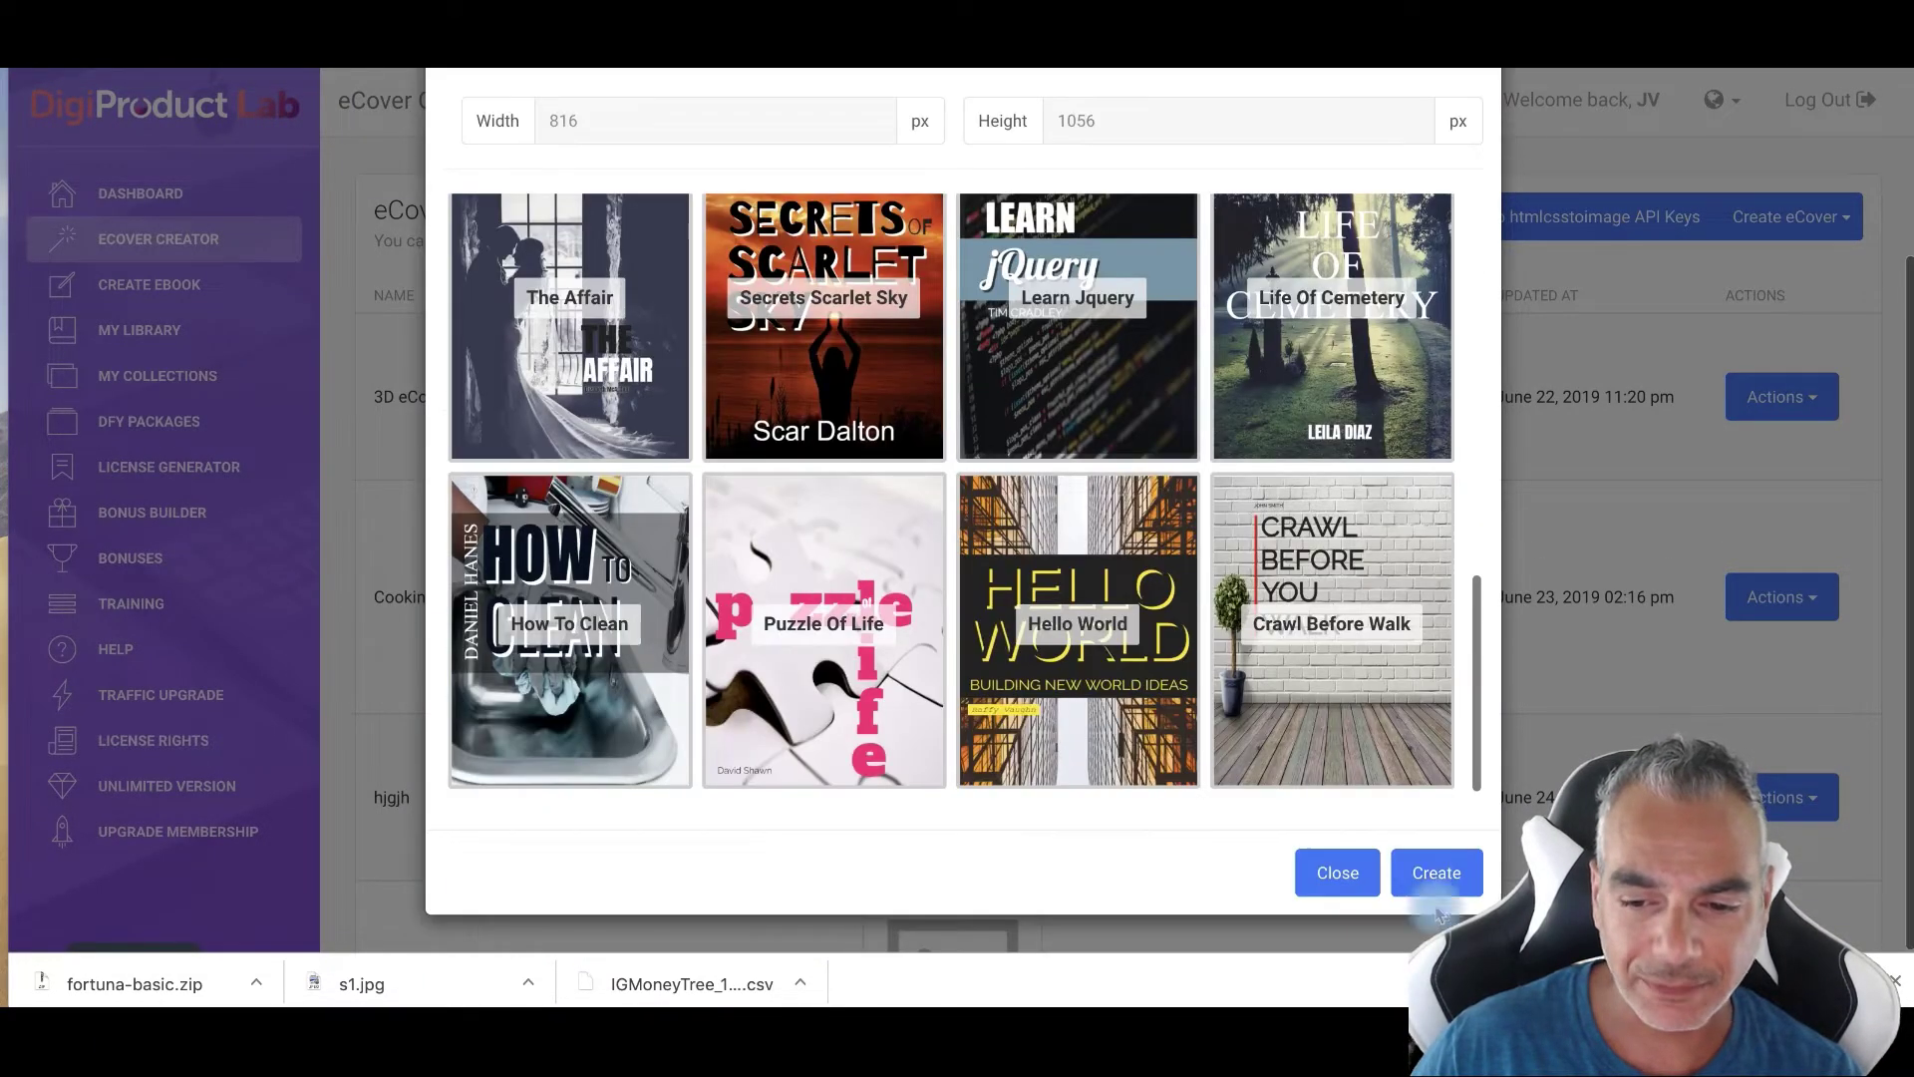
{"action": "left_click", "coordinate": [1436, 891]}
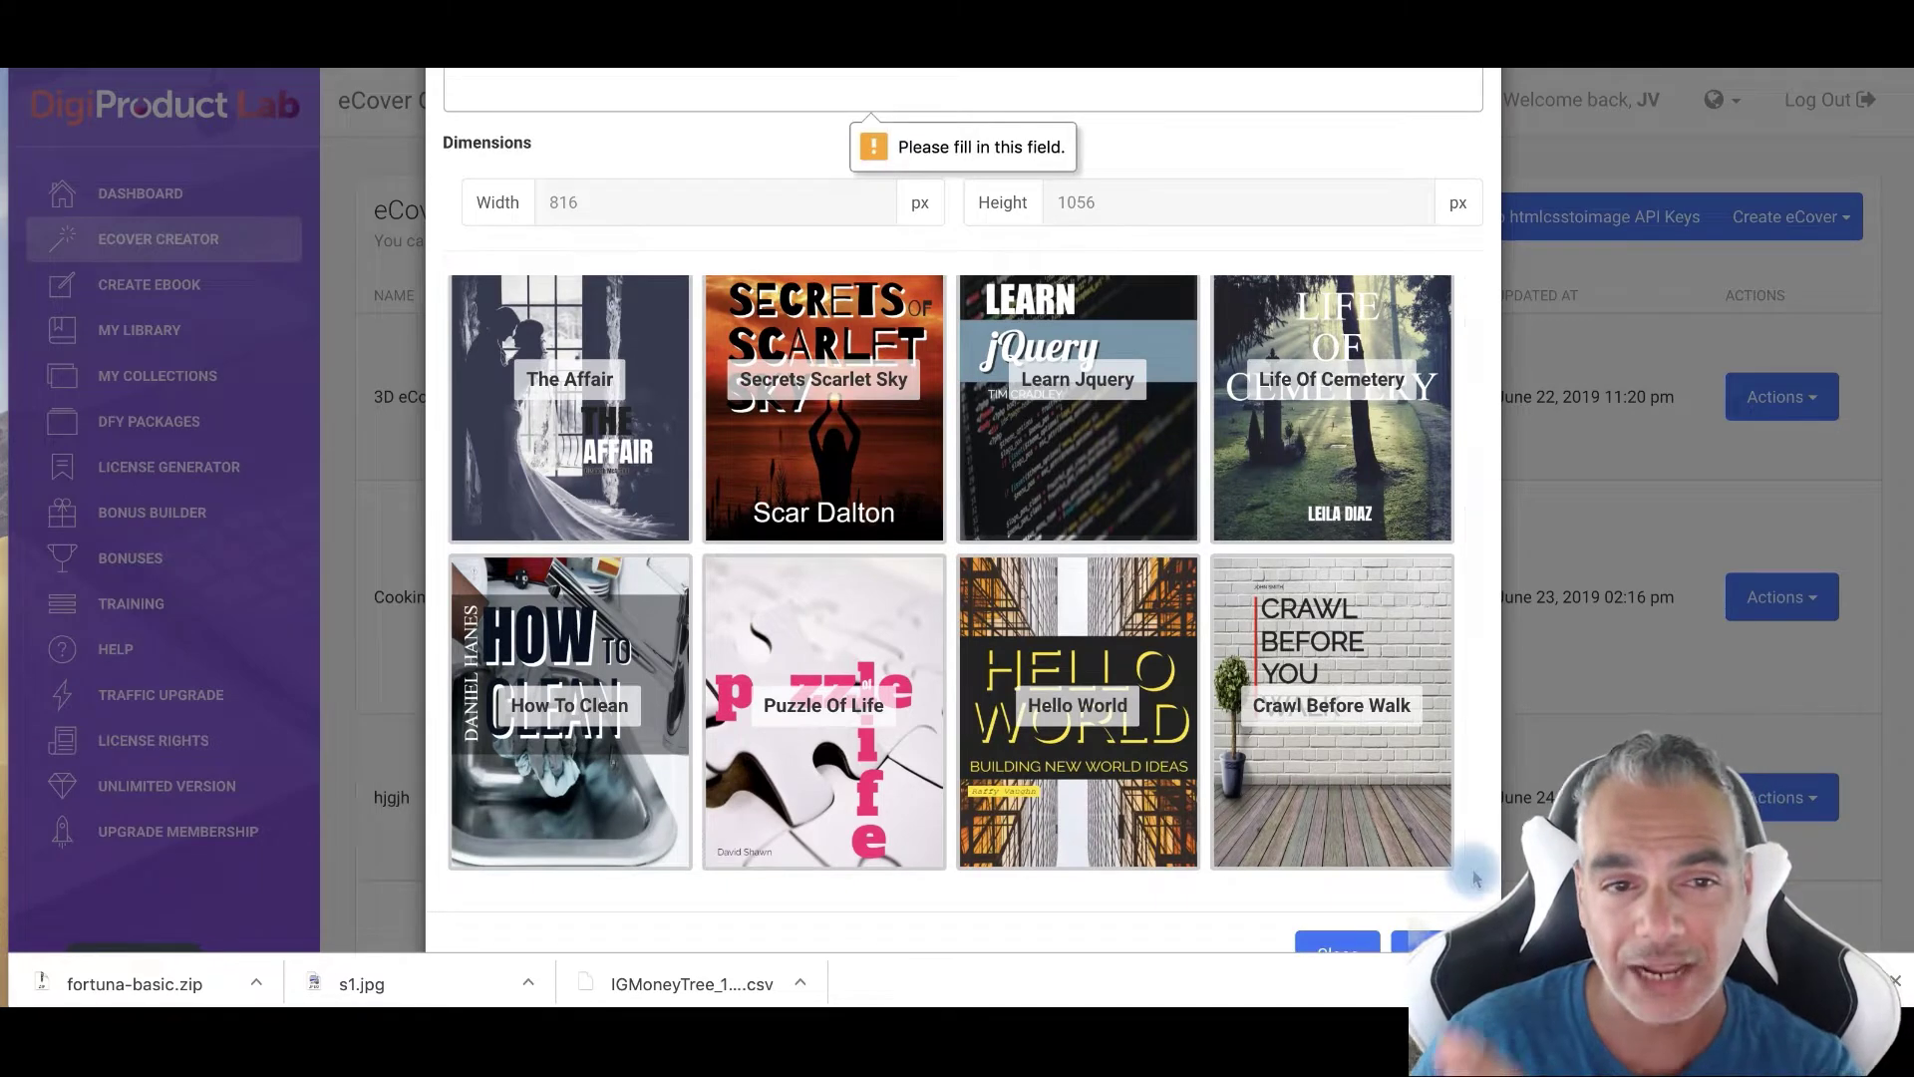
{"action": "scroll", "coordinate": [1197, 697], "scroll_direction": "up", "scroll_amount": 2}
{"action": "left_click", "coordinate": [596, 96]}
{"action": "type", "text": "templ"}
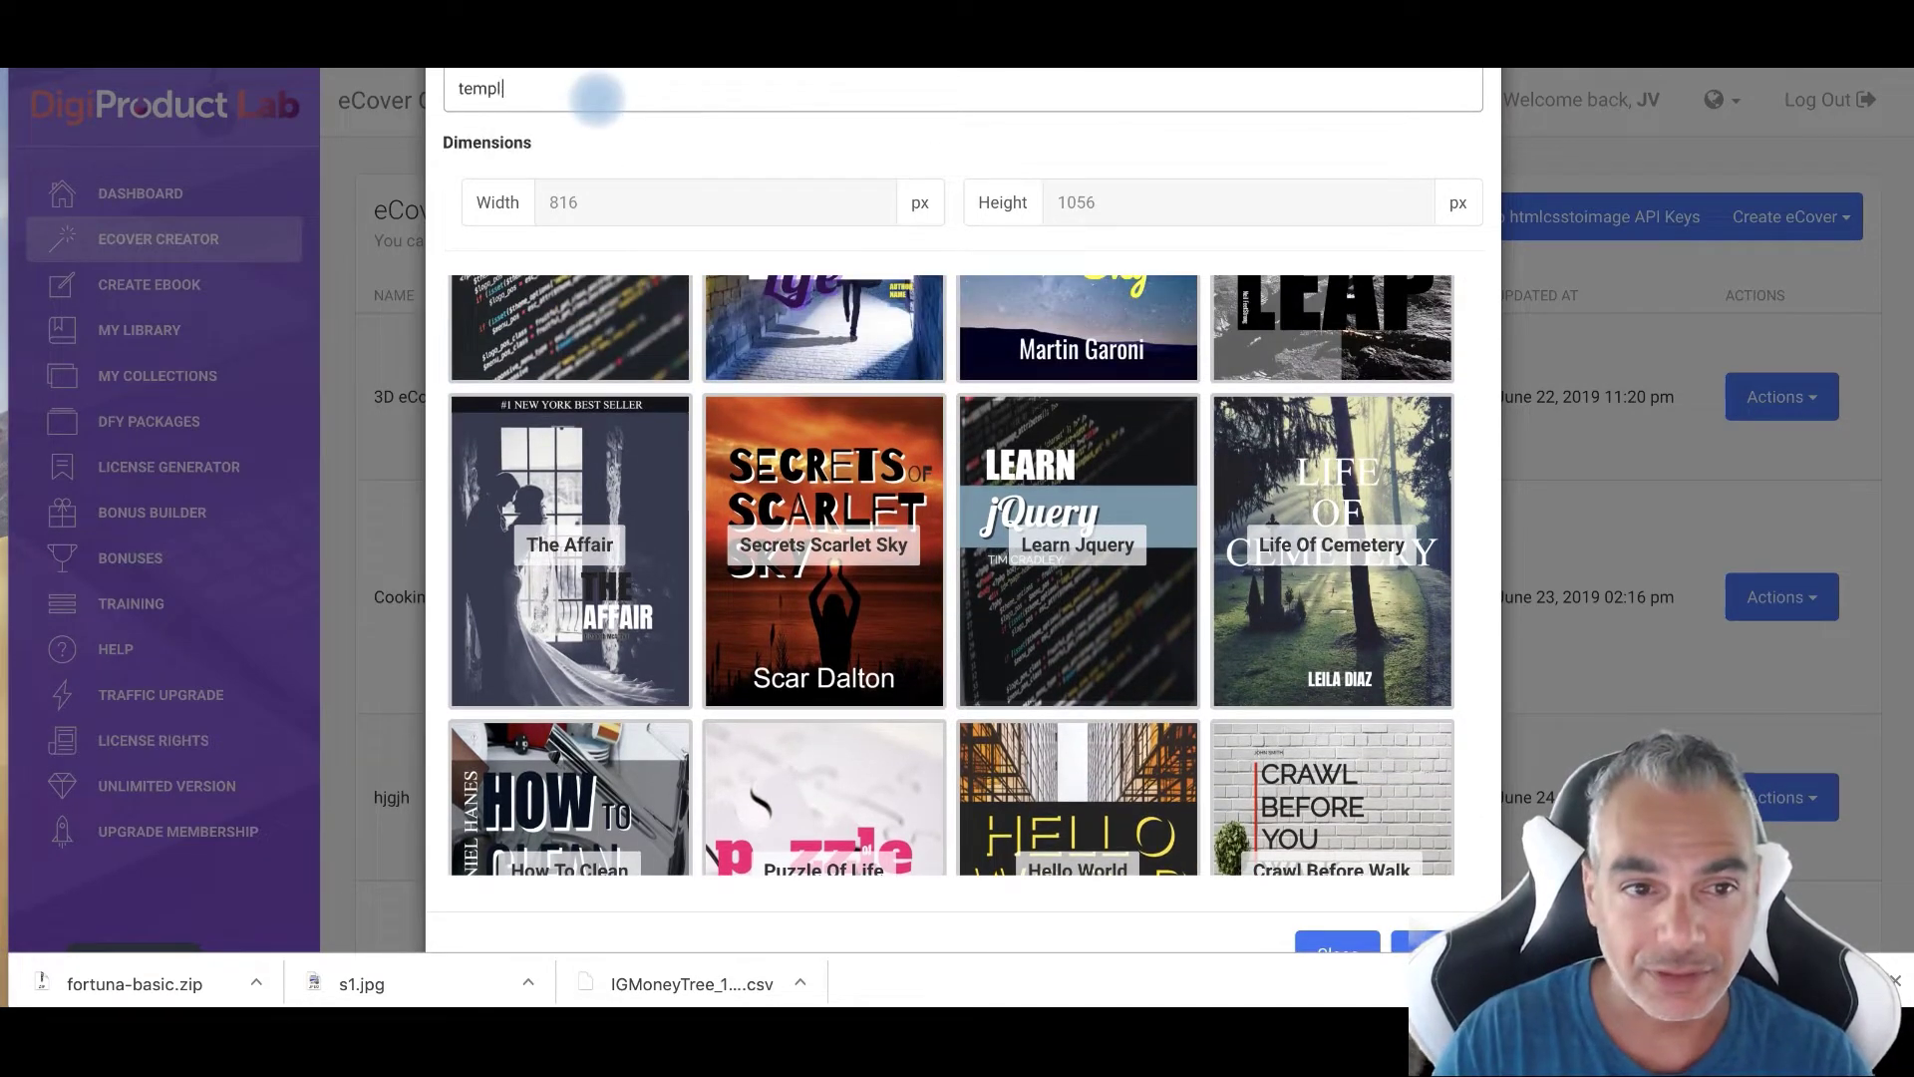
{"action": "type", "text": "ate"}
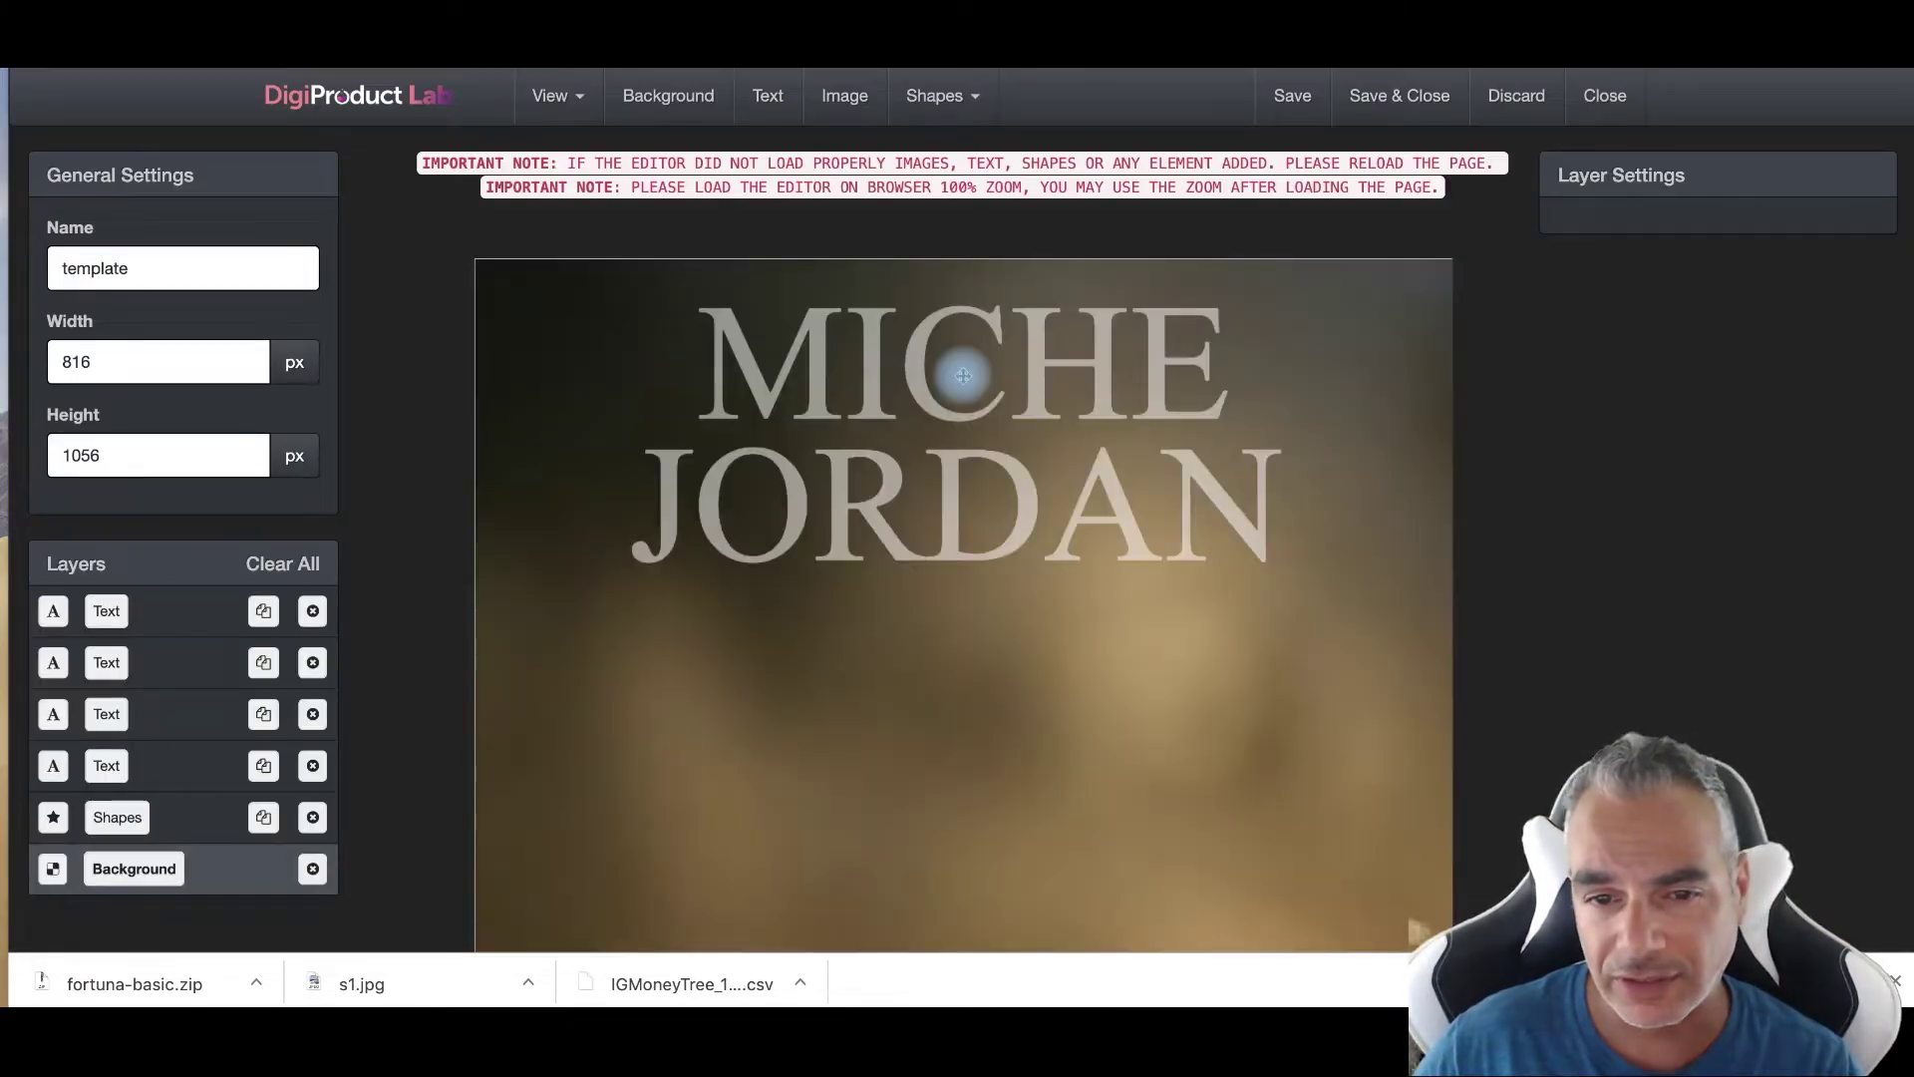
Inspect the MICHE text layer, then close the 'template' cover editor without saving.
{"action": "left_click", "coordinate": [963, 375]}
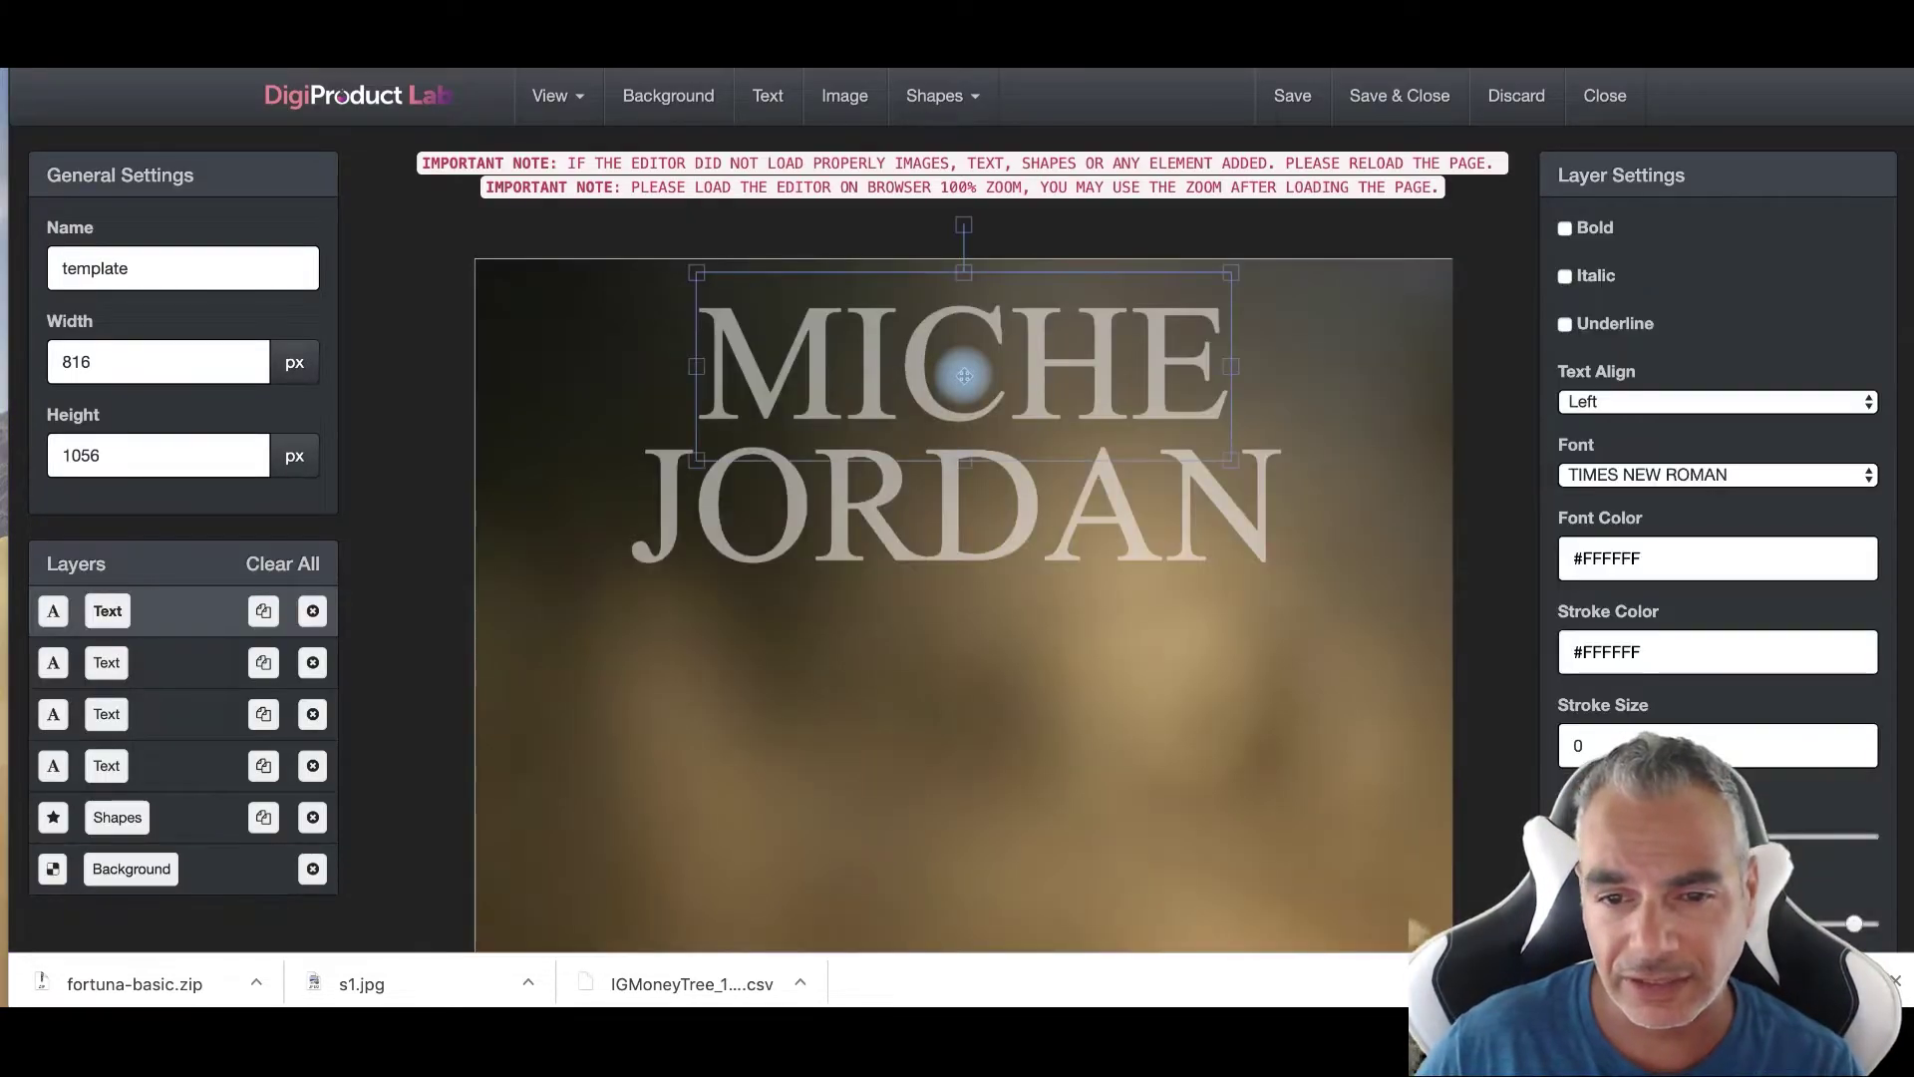
{"action": "scroll", "coordinate": [1060, 505], "scroll_direction": "down", "scroll_amount": 4}
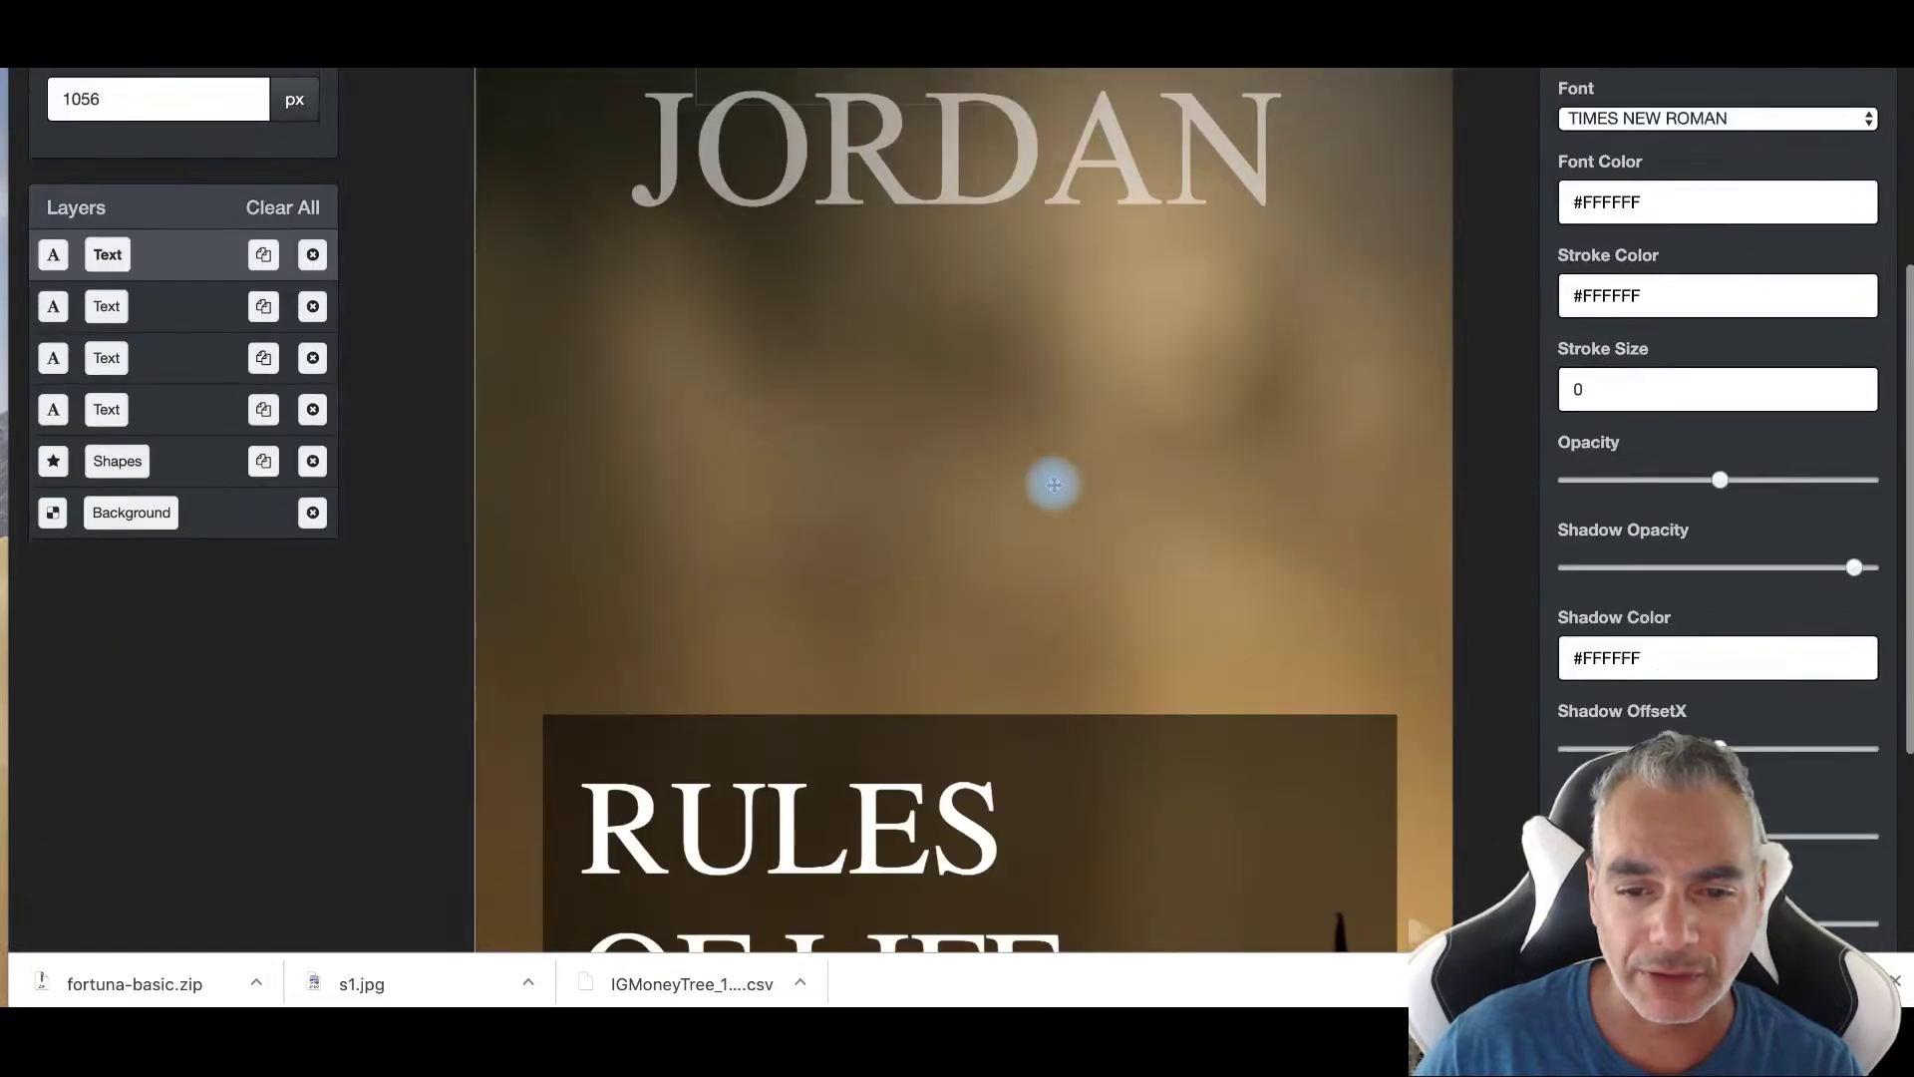
{"action": "scroll", "coordinate": [1052, 489], "scroll_direction": "down", "scroll_amount": 4}
{"action": "scroll", "coordinate": [1049, 483], "scroll_direction": "up", "scroll_amount": 1}
{"action": "scroll", "coordinate": [1047, 478], "scroll_direction": "up", "scroll_amount": 7}
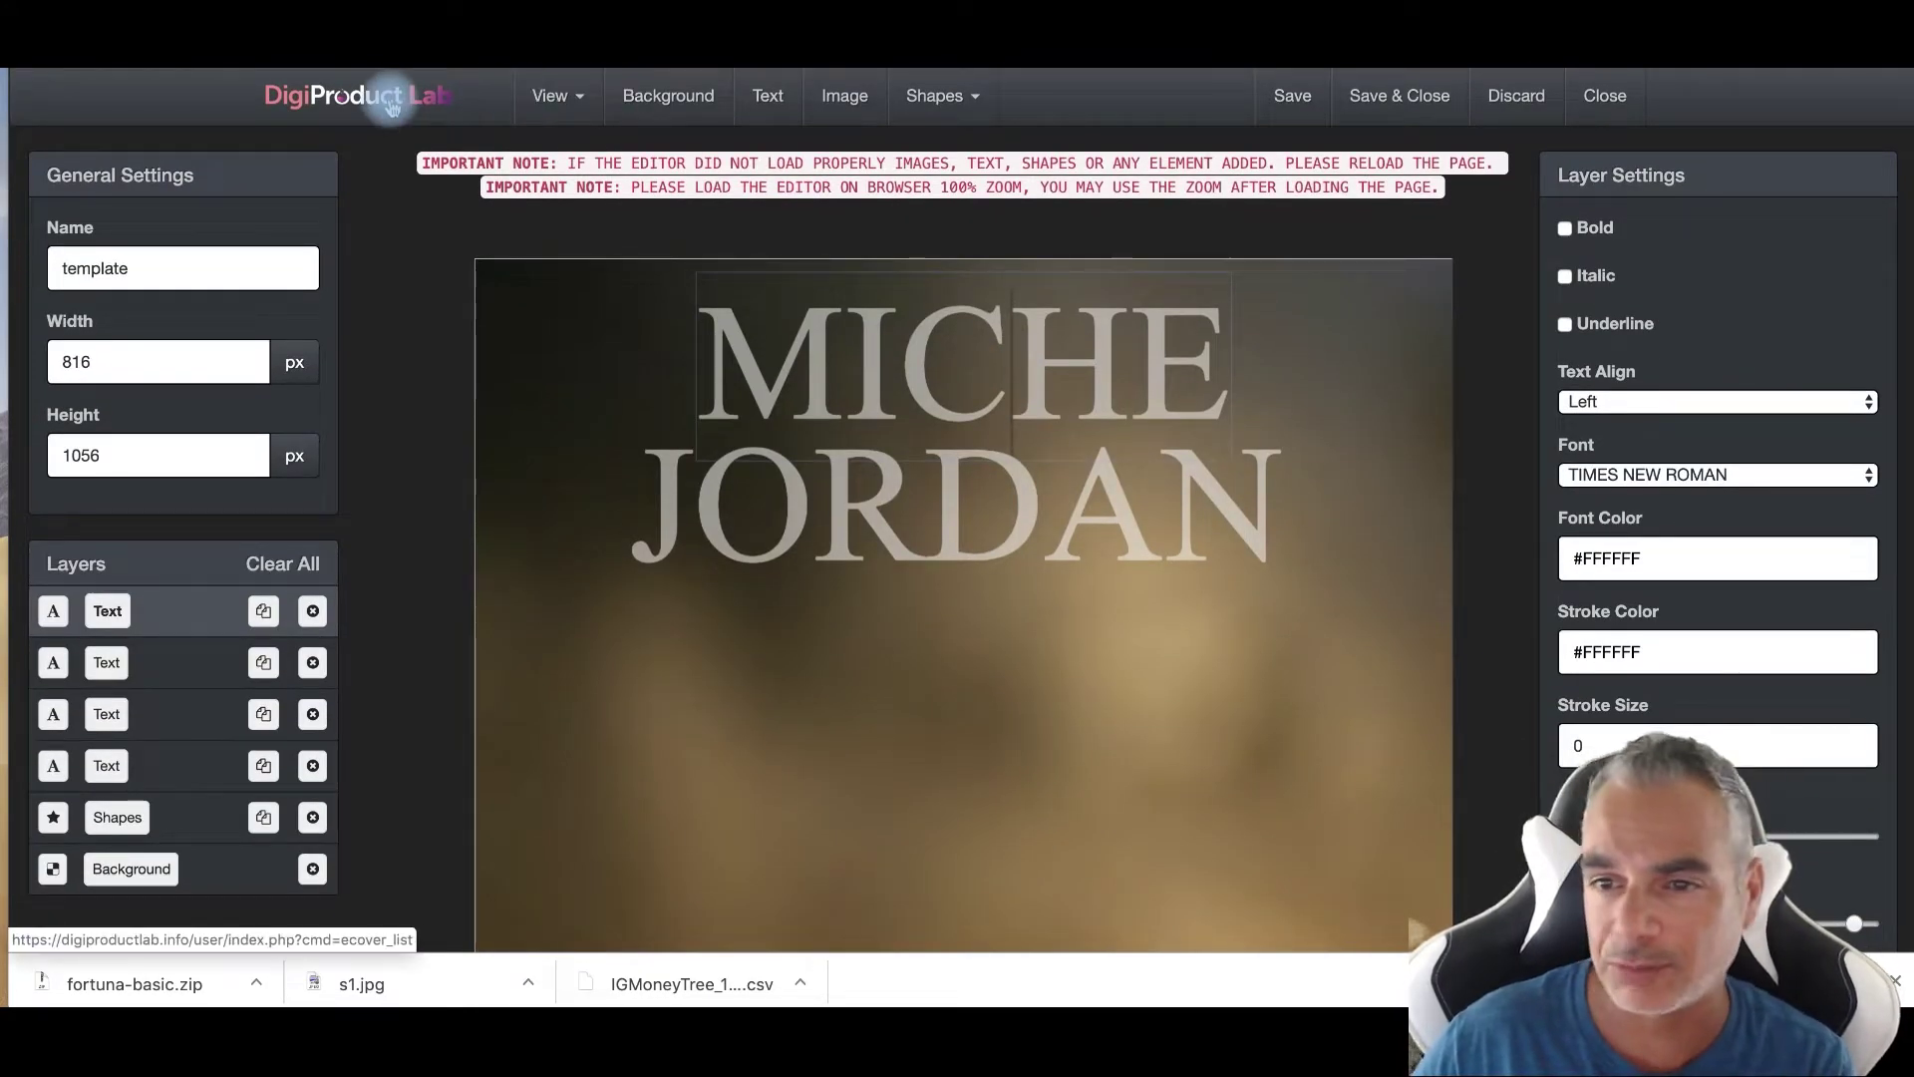
{"action": "left_click", "coordinate": [1610, 96]}
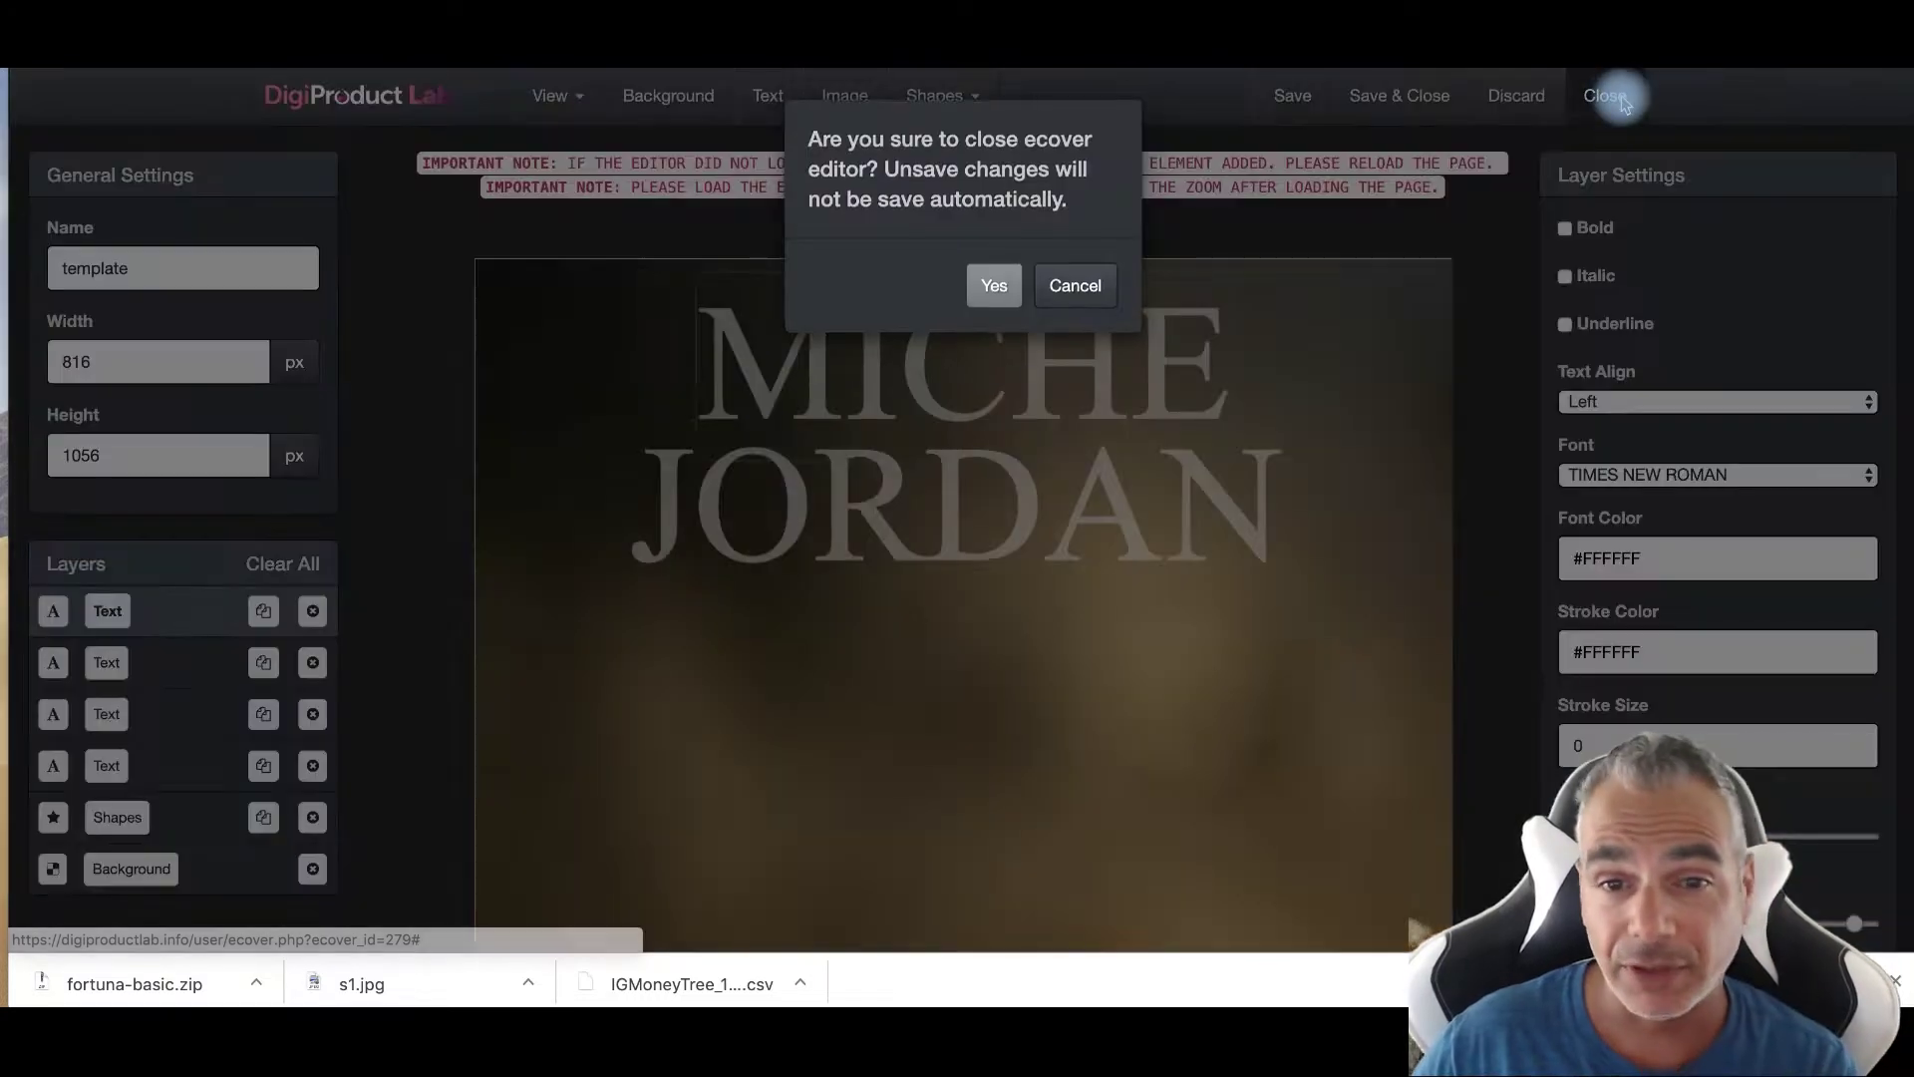
{"action": "left_click", "coordinate": [997, 291]}
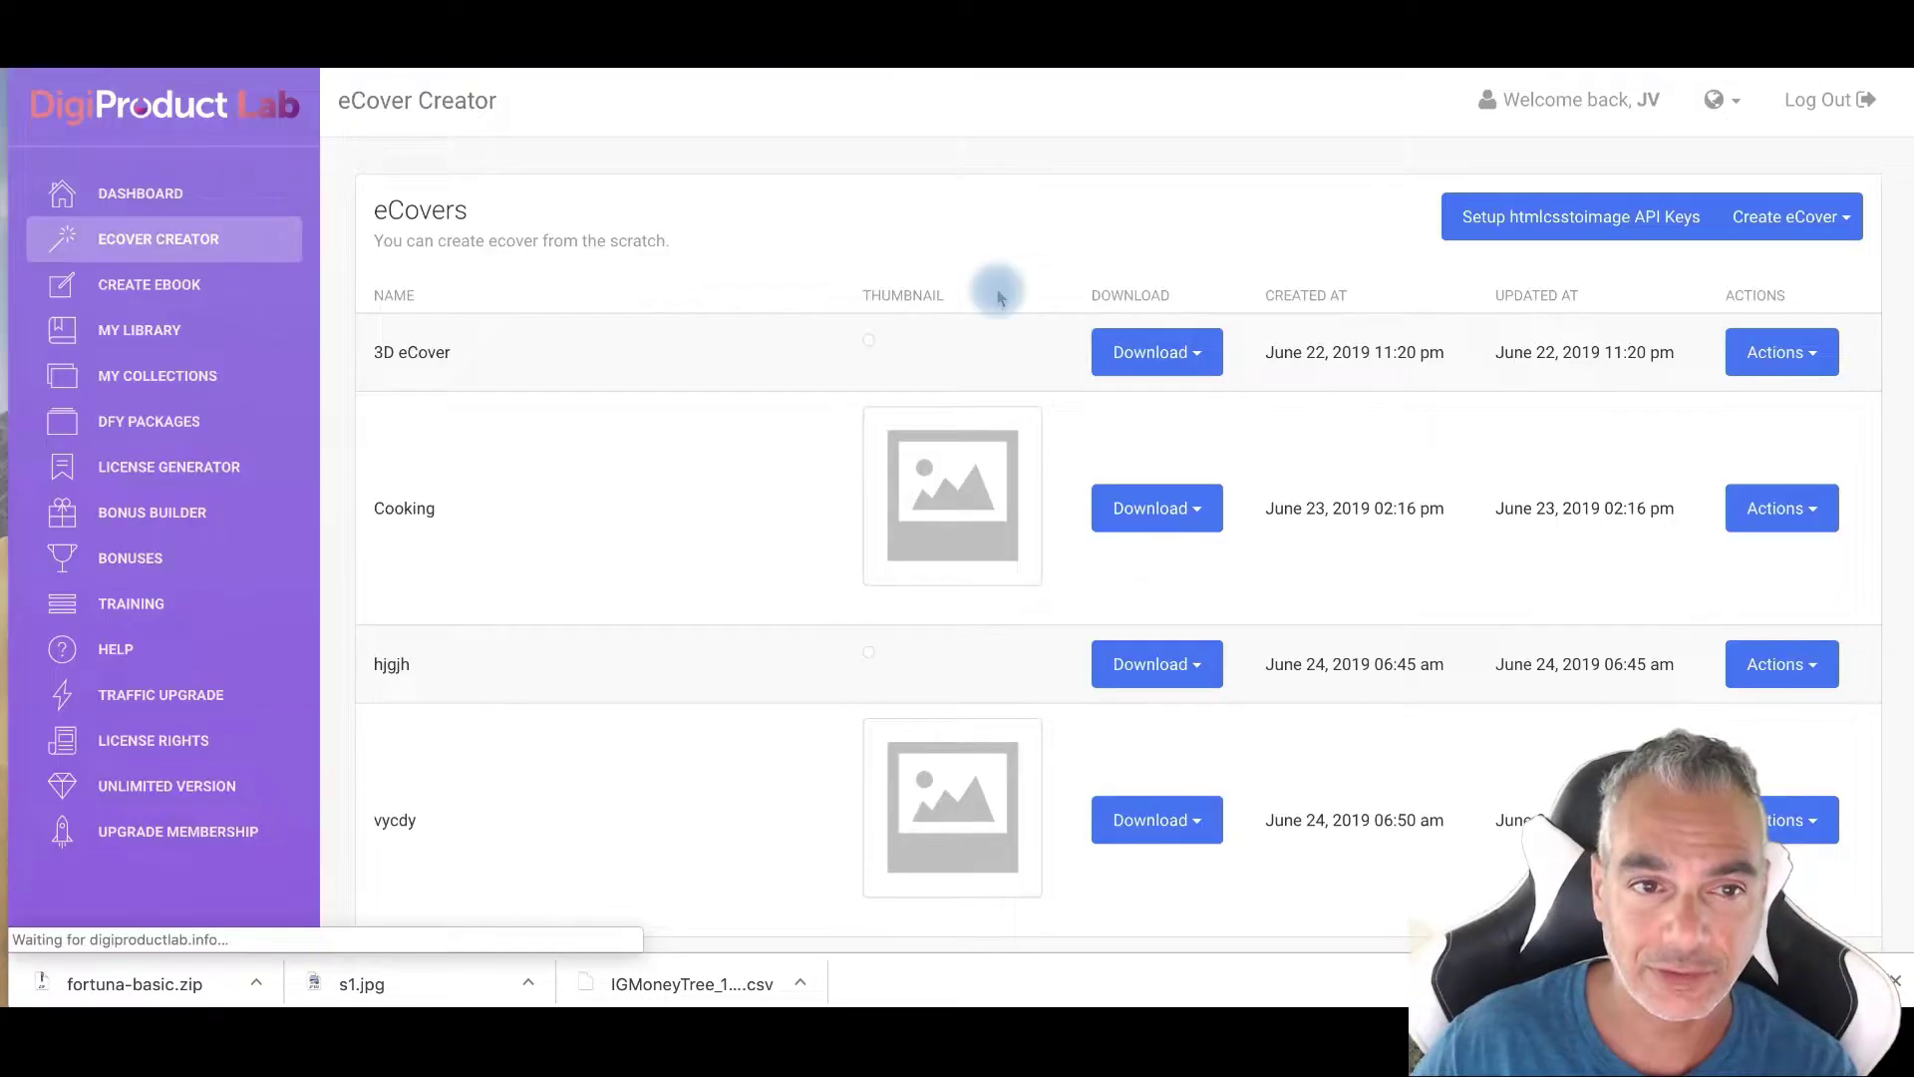
In Create eBook, add a new general chapter with a blank page.
{"action": "left_click", "coordinate": [143, 296]}
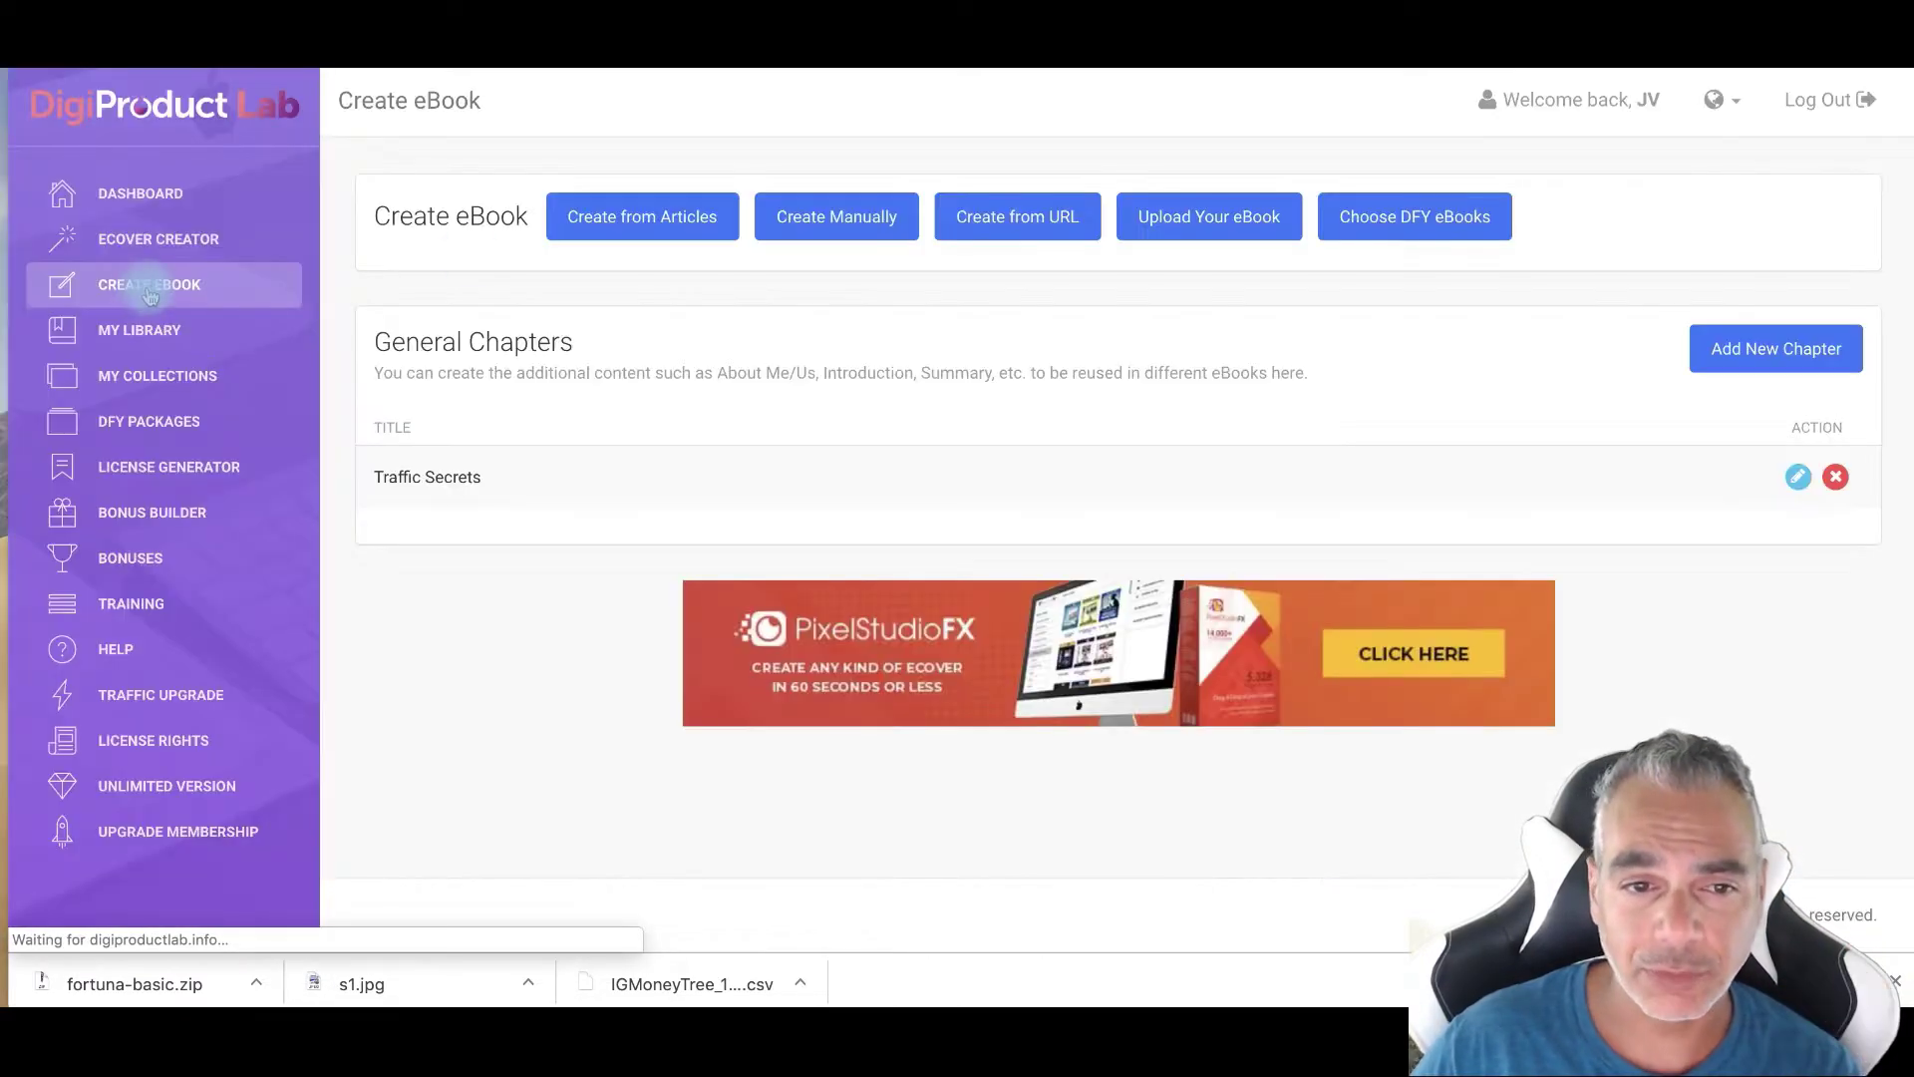
{"action": "left_click", "coordinate": [584, 230]}
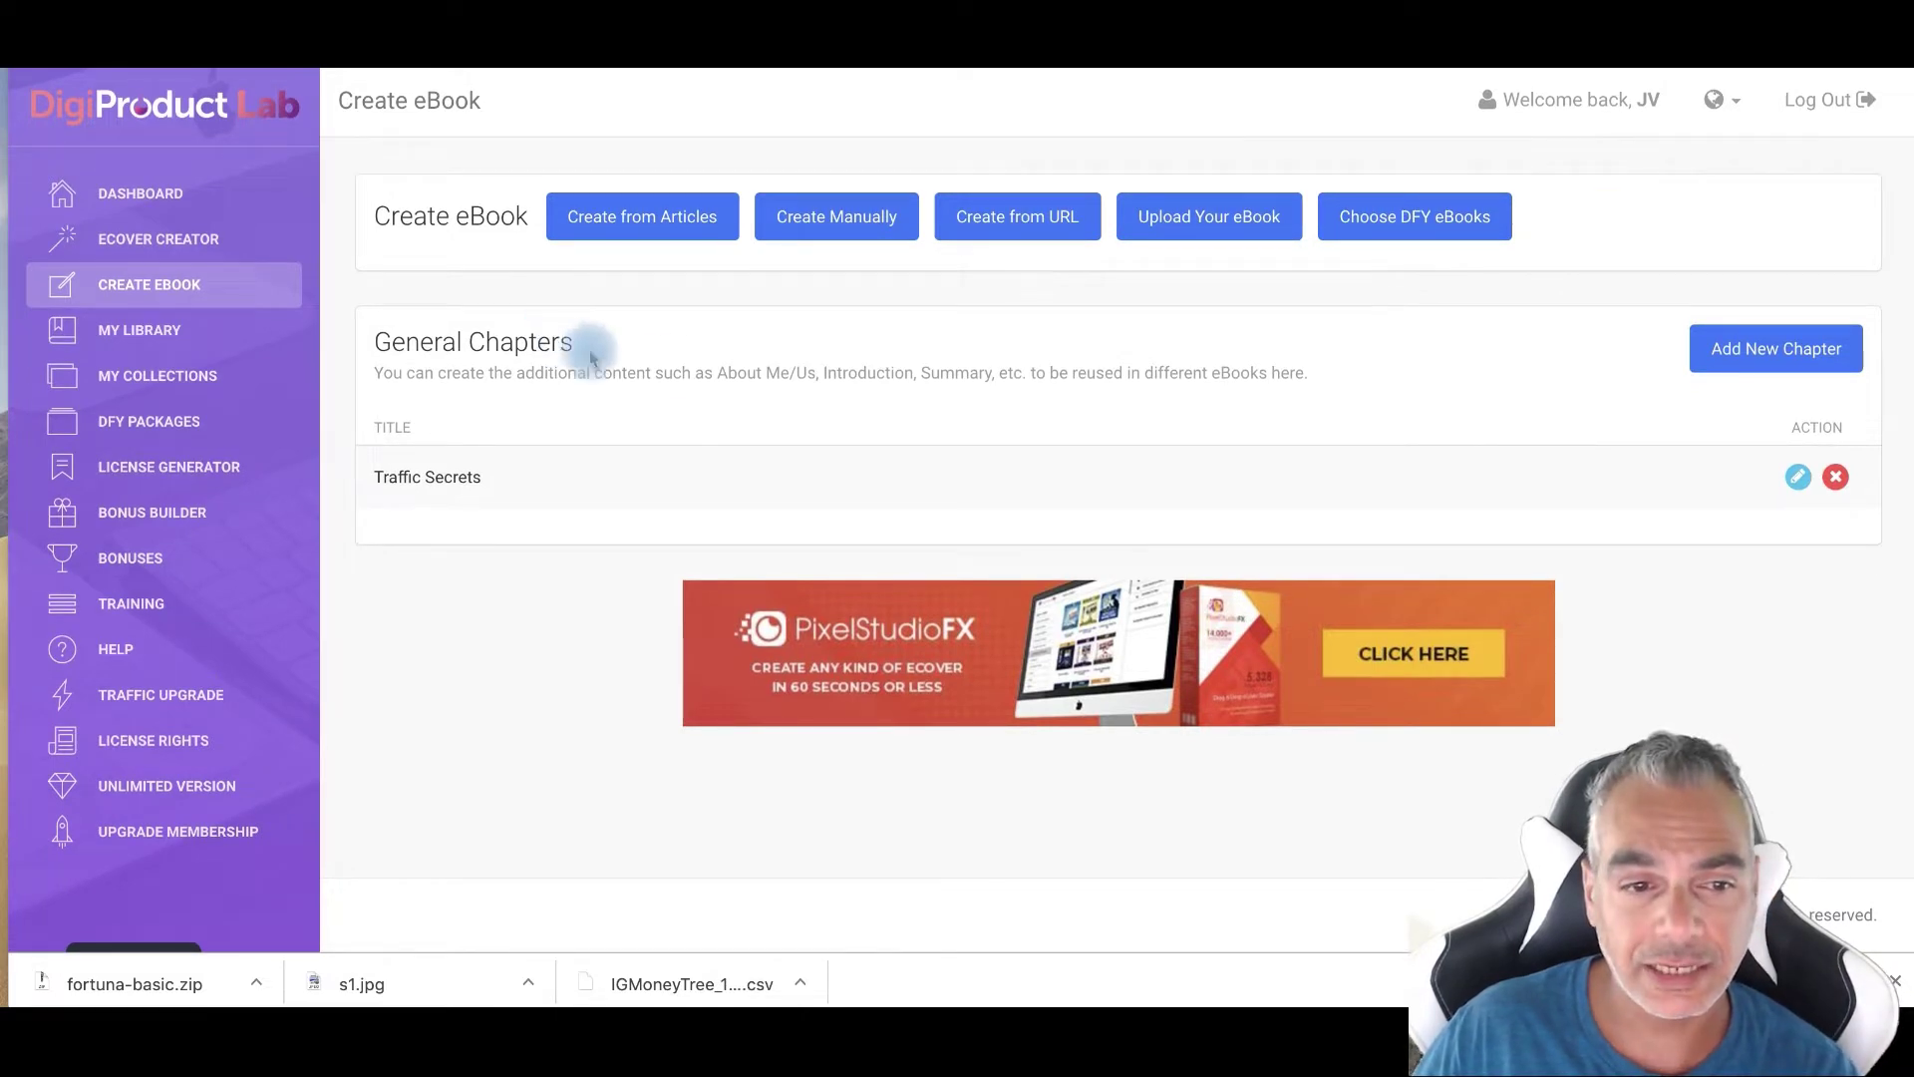
{"action": "left_click", "coordinate": [1784, 351]}
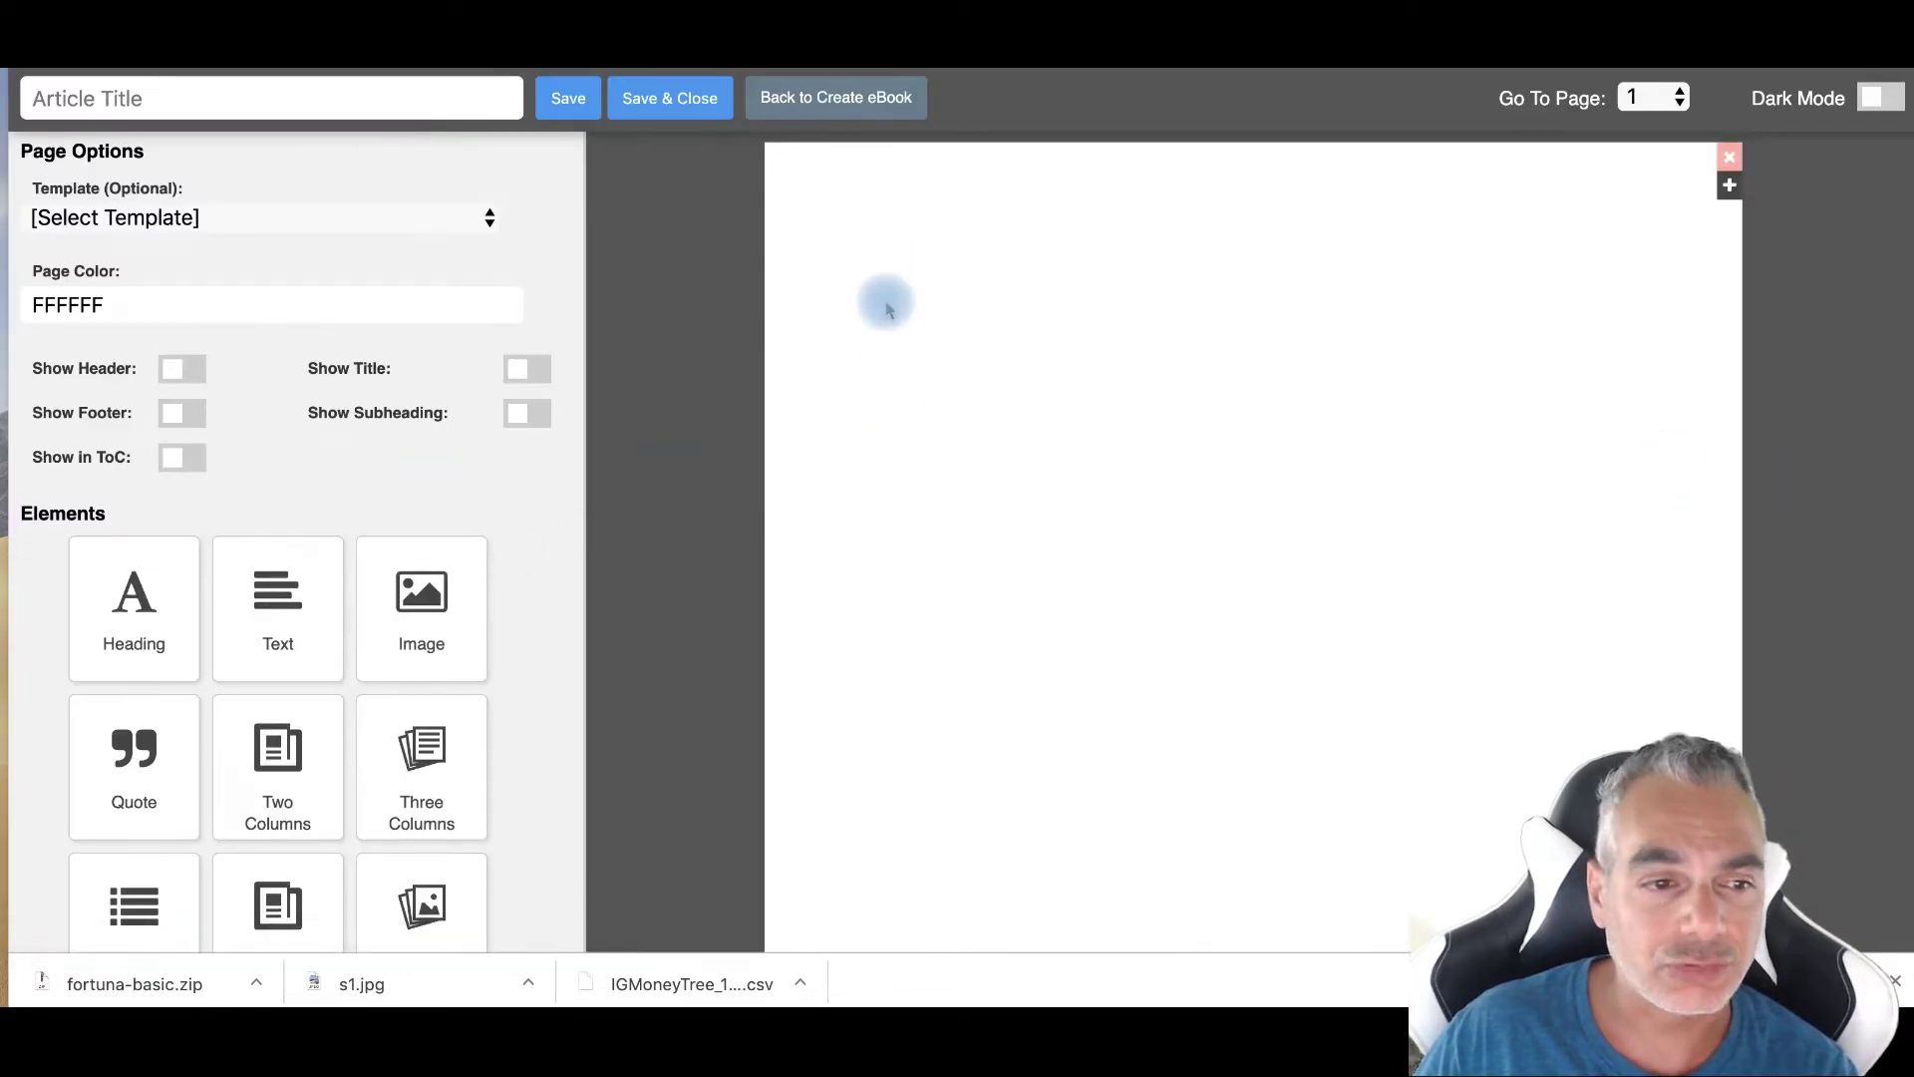
Drop a Heading element onto the page, then apply the About Me page template.
{"action": "scroll", "coordinate": [308, 662], "scroll_direction": "down", "scroll_amount": 3}
{"action": "scroll", "coordinate": [289, 448], "scroll_direction": "down", "scroll_amount": 2}
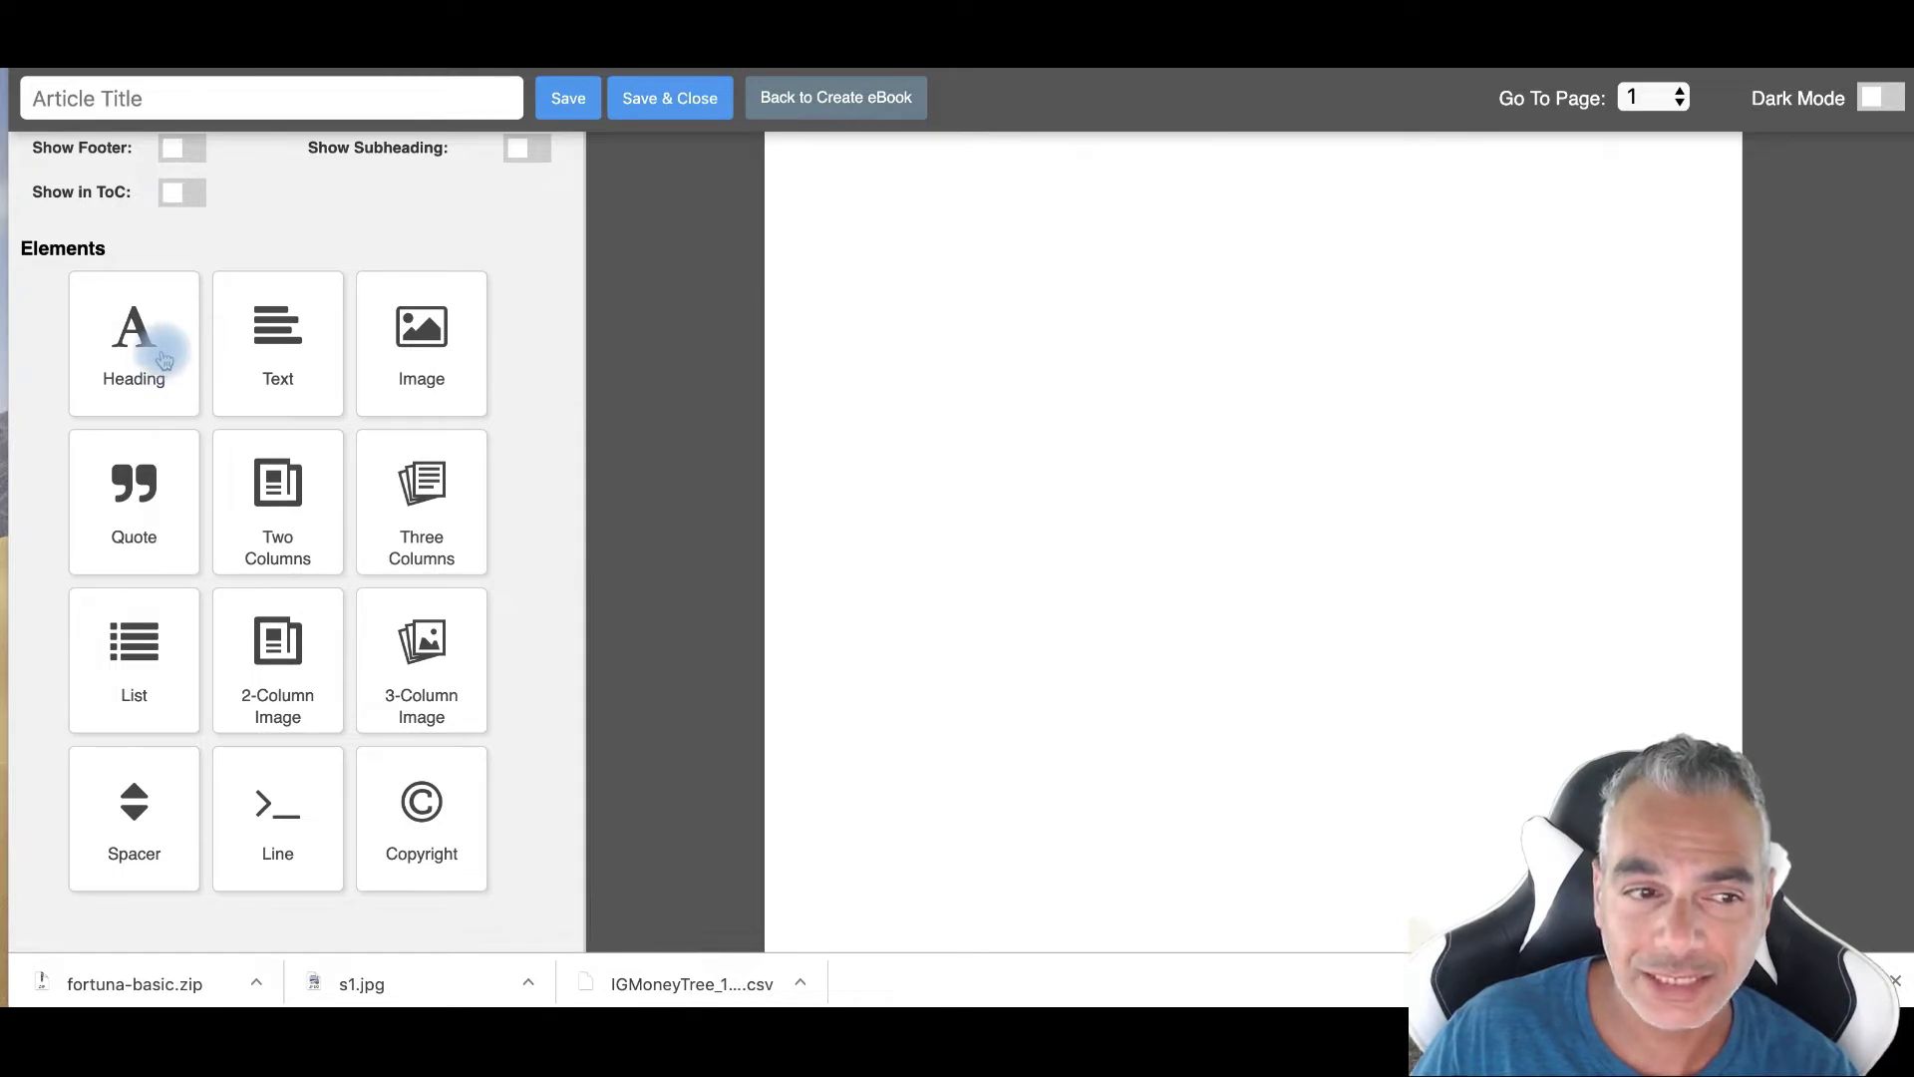
{"action": "mouse_move", "coordinate": [207, 398]}
{"action": "left_mouse_down"}
{"action": "mouse_move", "coordinate": [1090, 492]}
{"action": "mouse_move", "coordinate": [1072, 522]}
{"action": "left_mouse_up"}
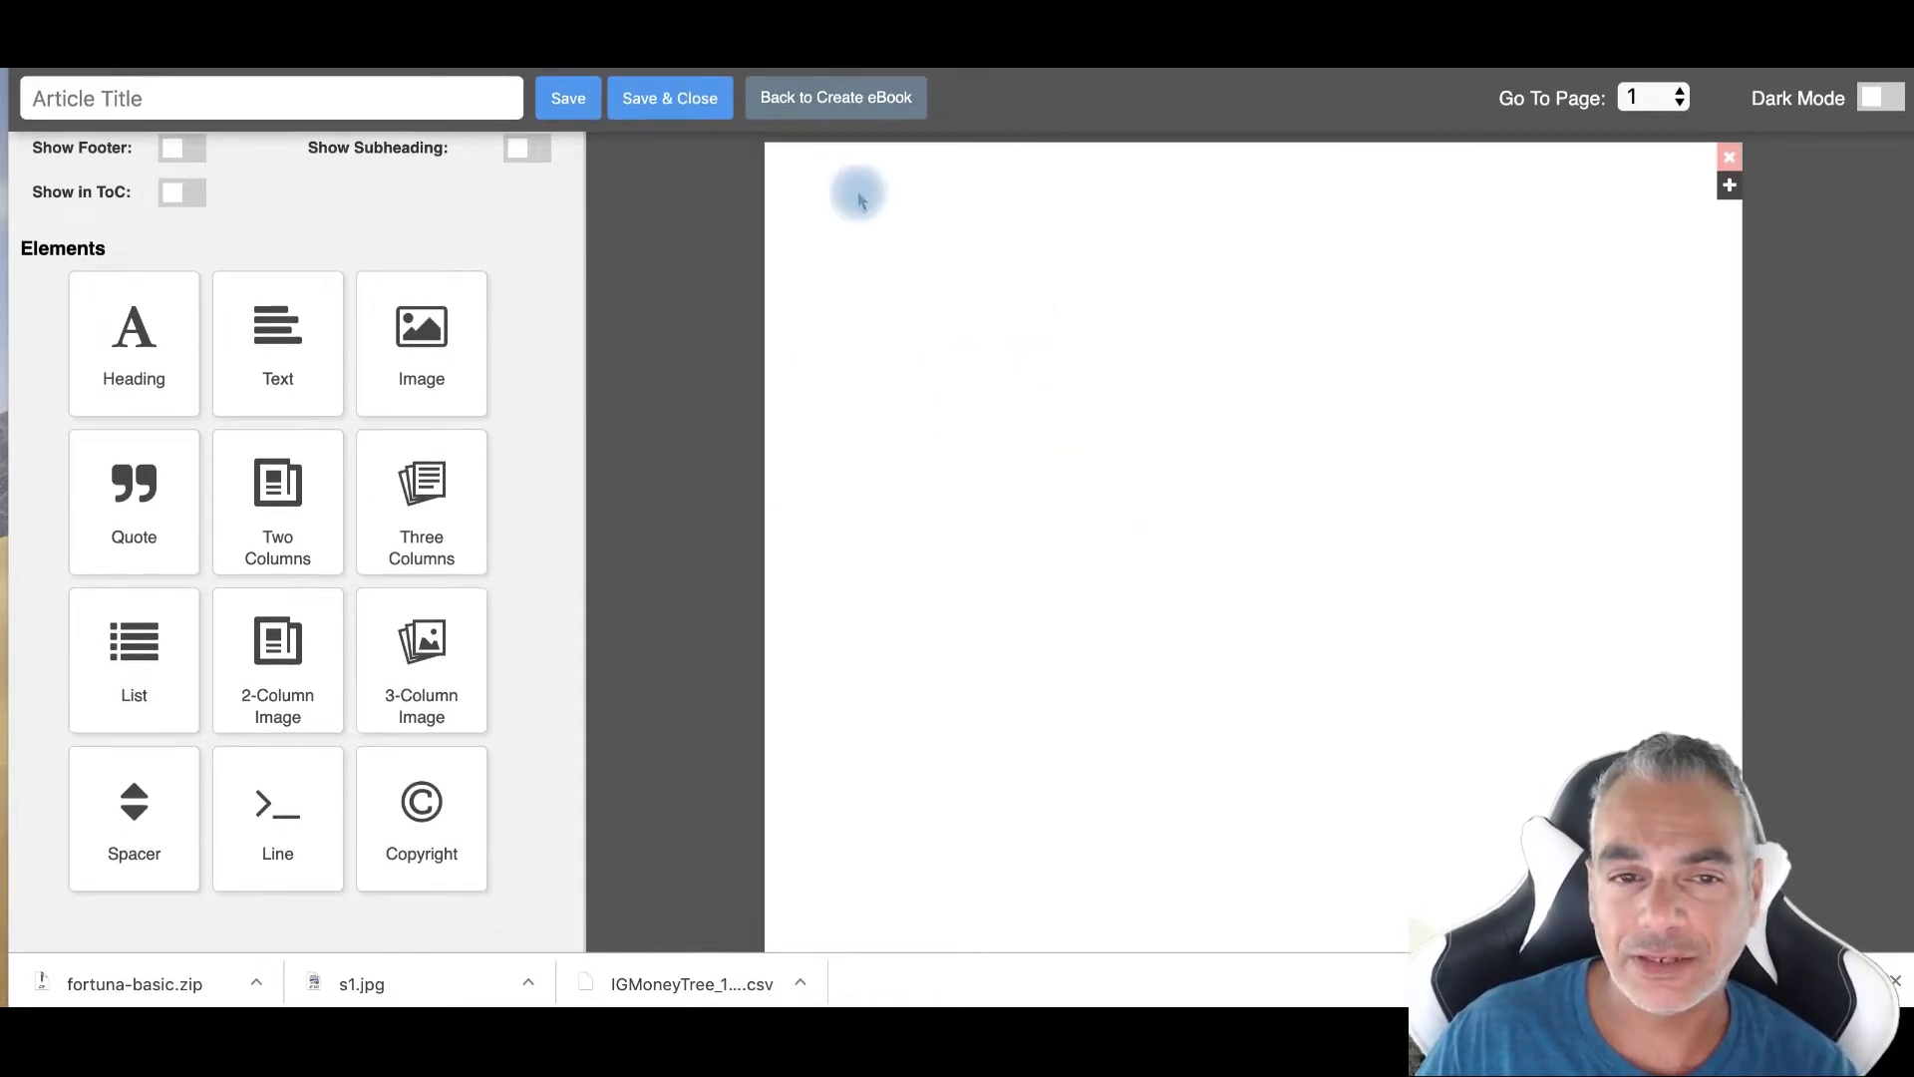
{"action": "scroll", "coordinate": [237, 202], "scroll_direction": "up", "scroll_amount": 3}
{"action": "left_click", "coordinate": [245, 218]}
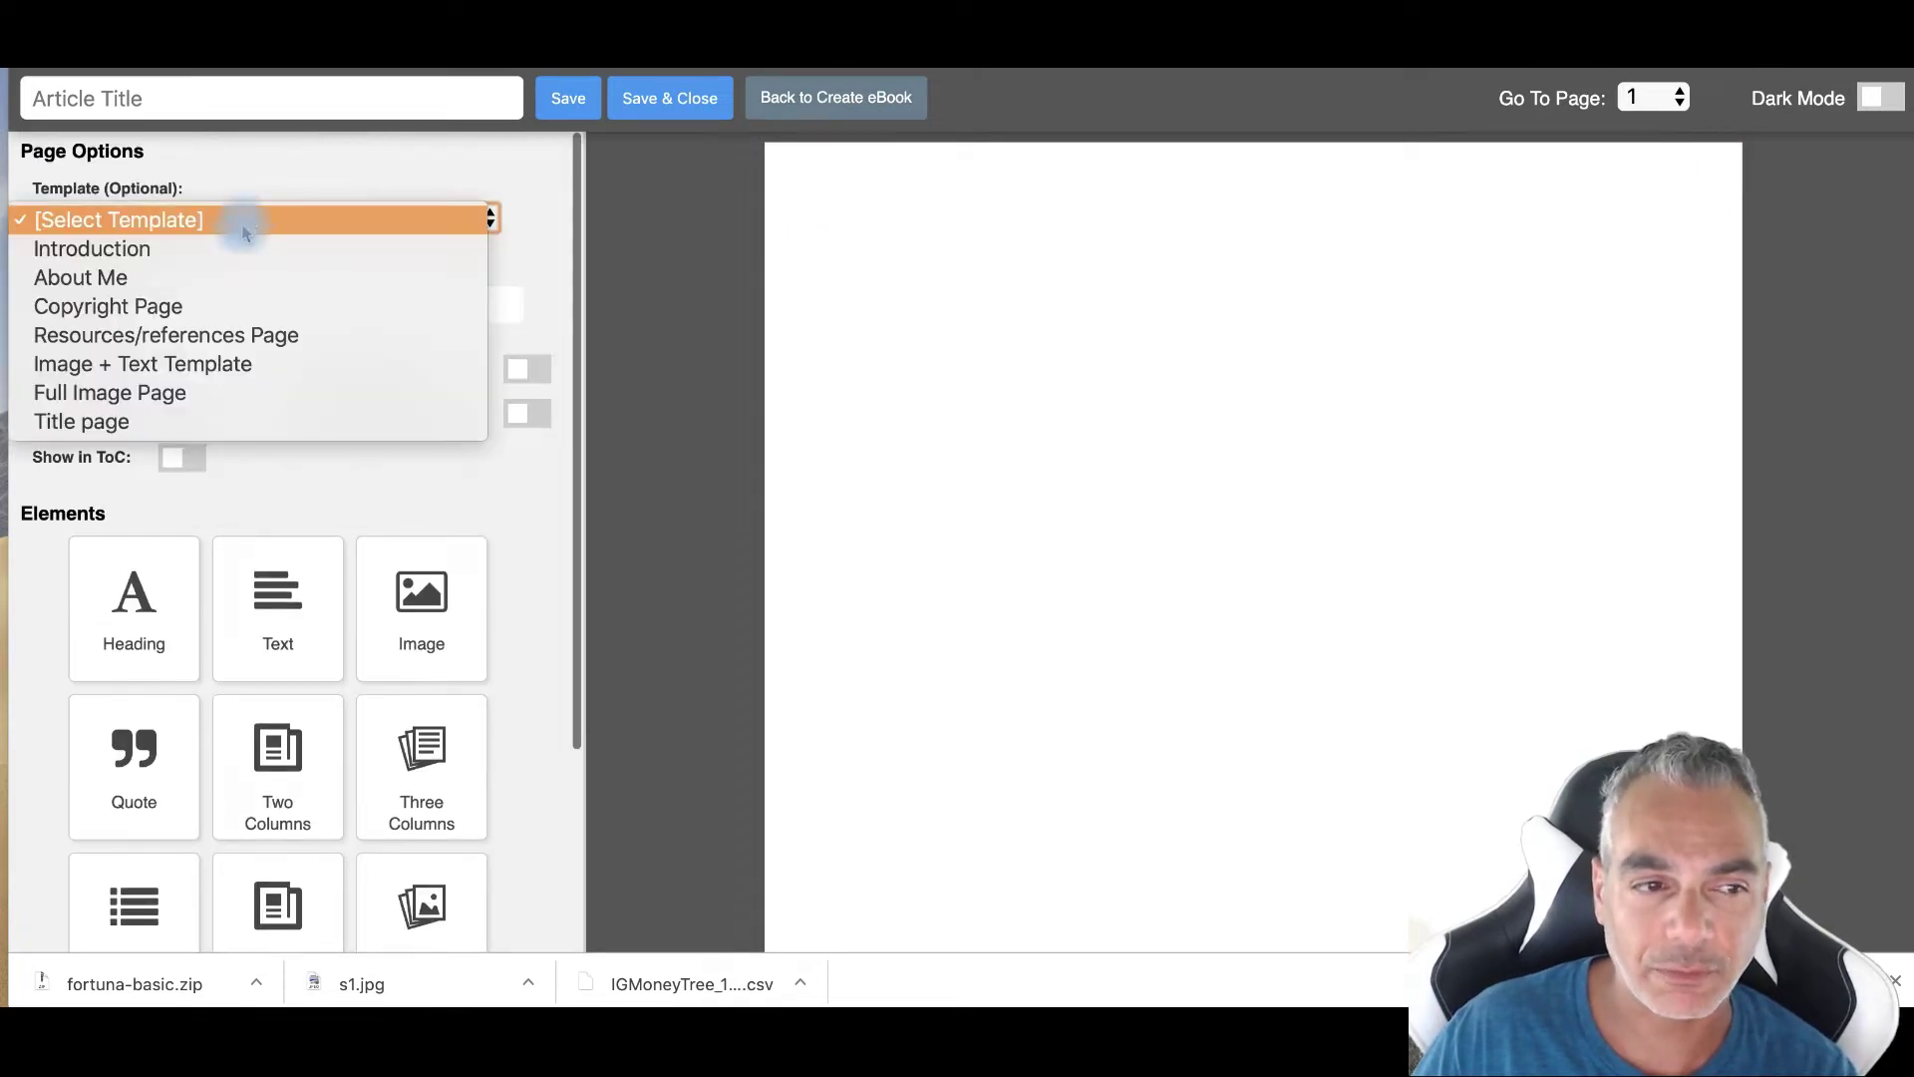
{"action": "left_click", "coordinate": [180, 278]}
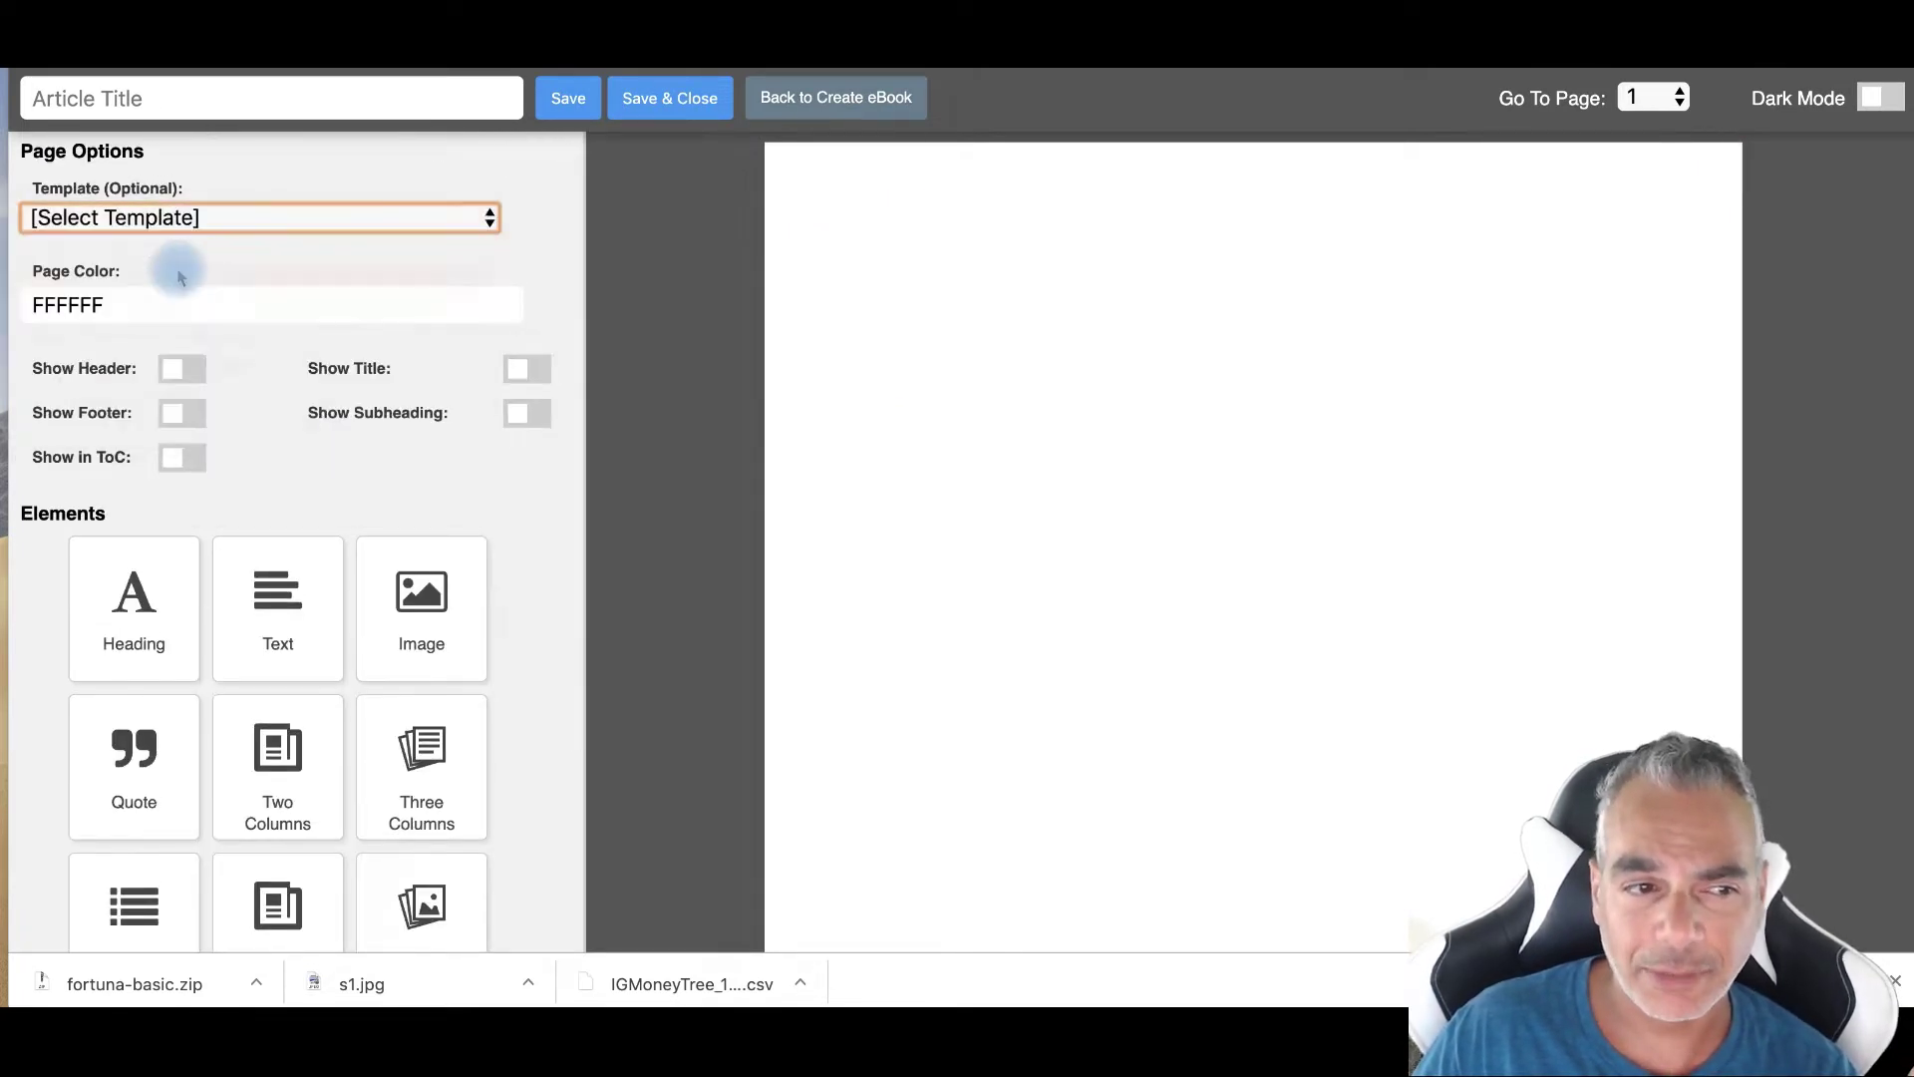
{"action": "left_click", "coordinate": [1167, 180]}
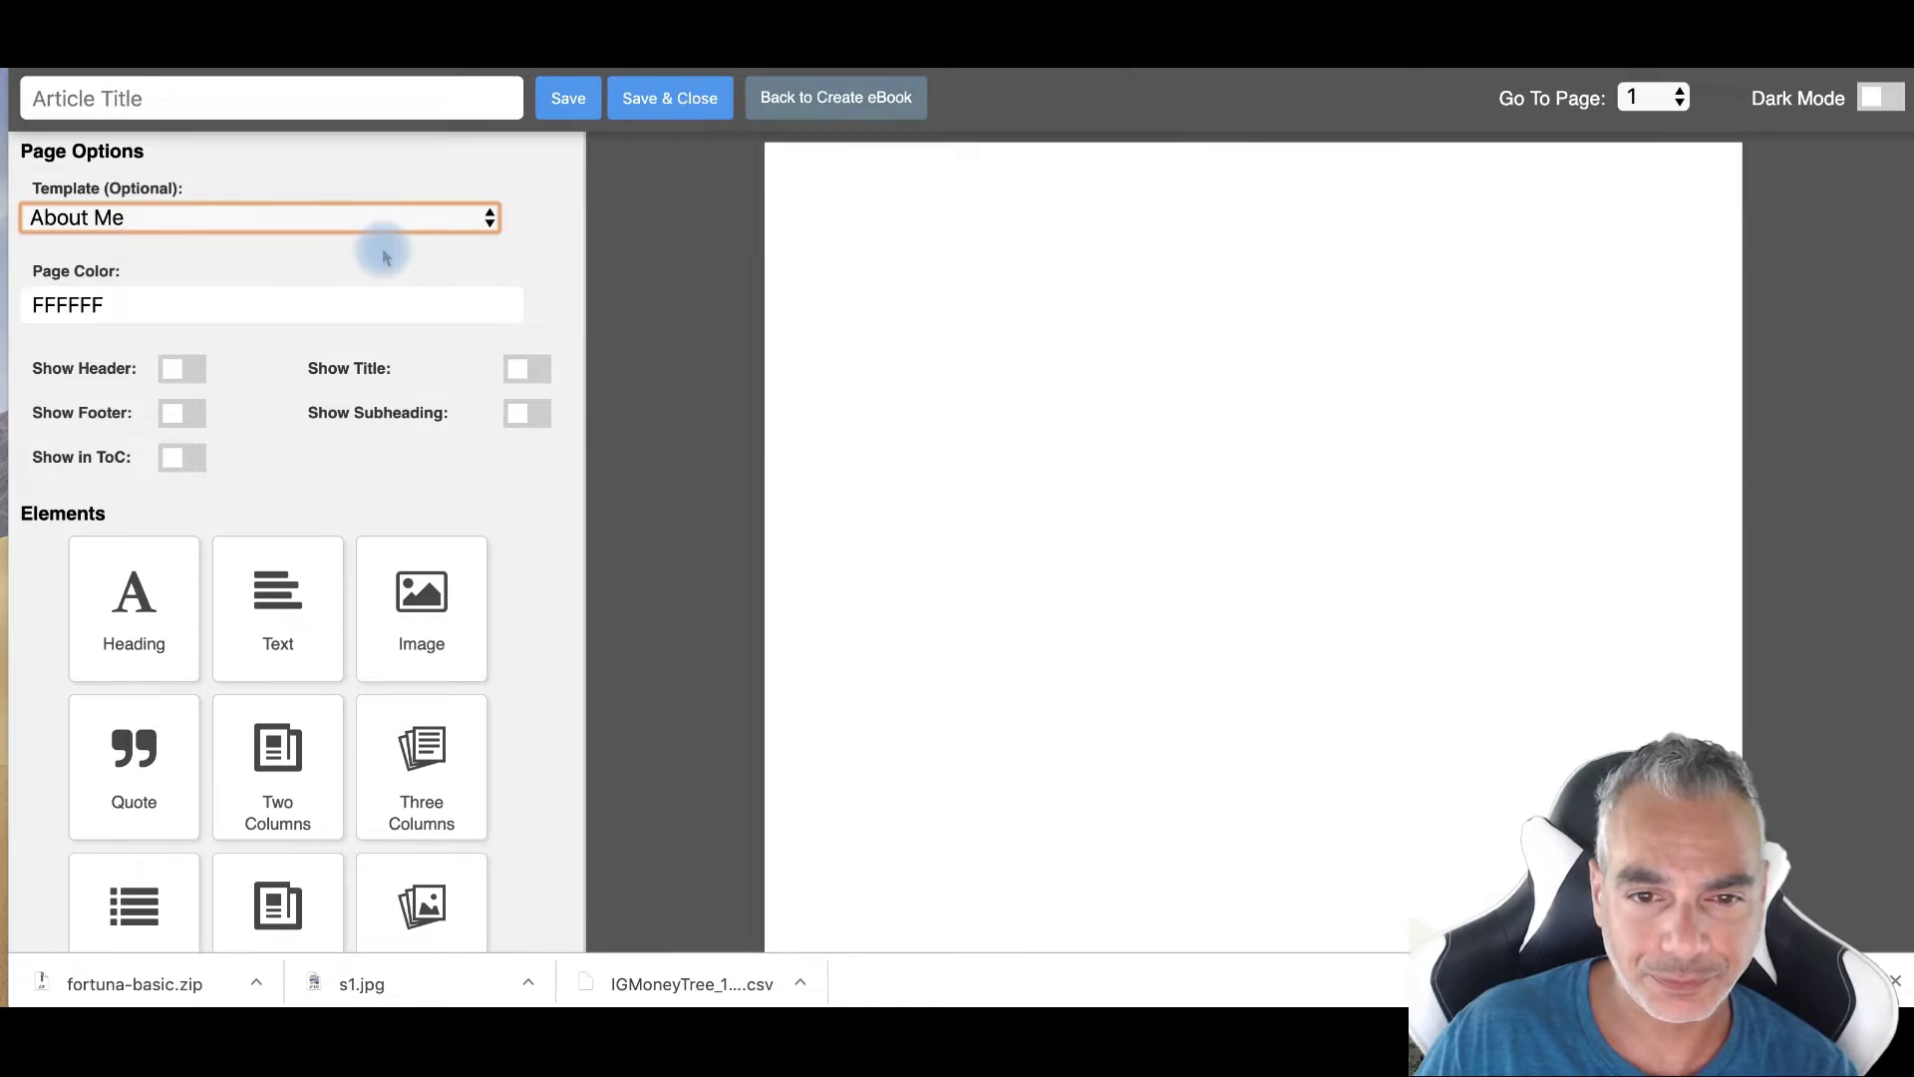
Switch the page to the Resources/references Page template and return to Create eBook.
{"action": "scroll", "coordinate": [1181, 394], "scroll_direction": "down", "scroll_amount": 5}
{"action": "scroll", "coordinate": [1180, 404], "scroll_direction": "up", "scroll_amount": 5}
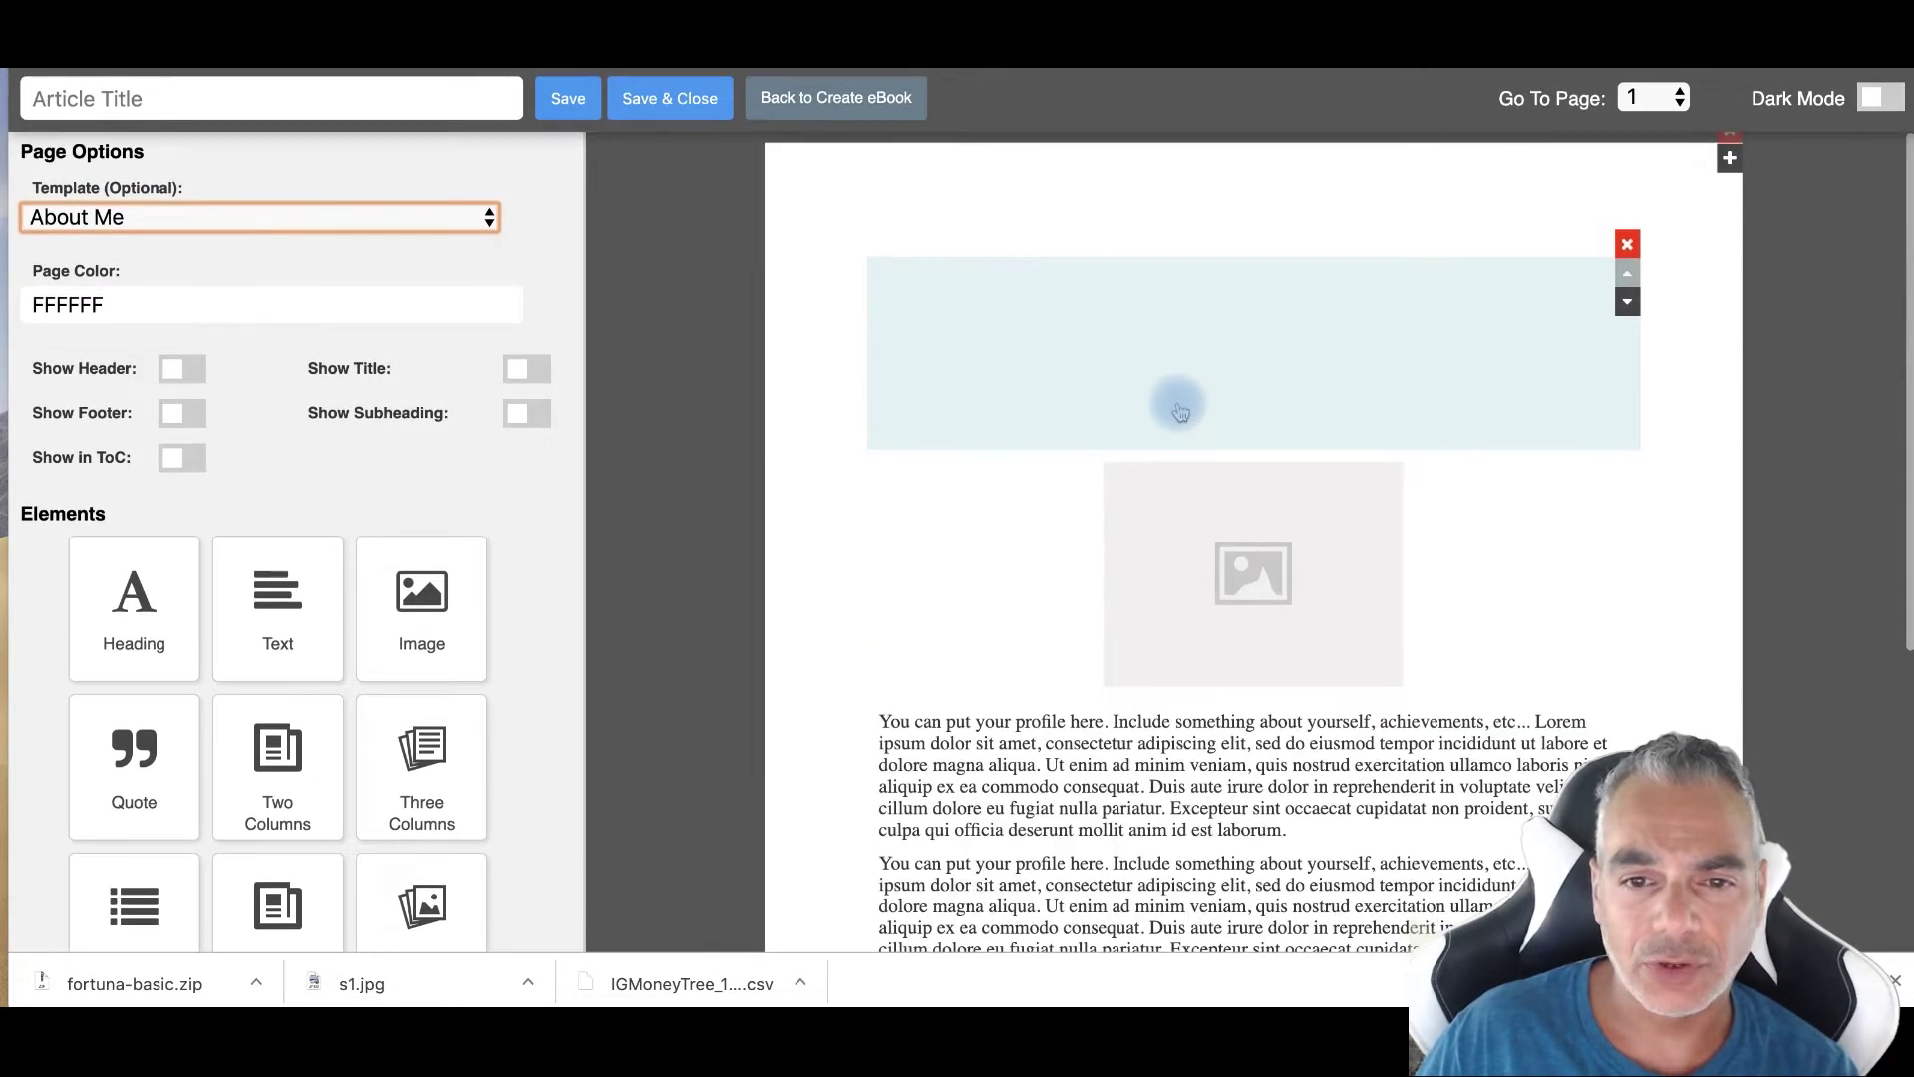
{"action": "left_click", "coordinate": [294, 219]}
{"action": "left_click", "coordinate": [264, 277]}
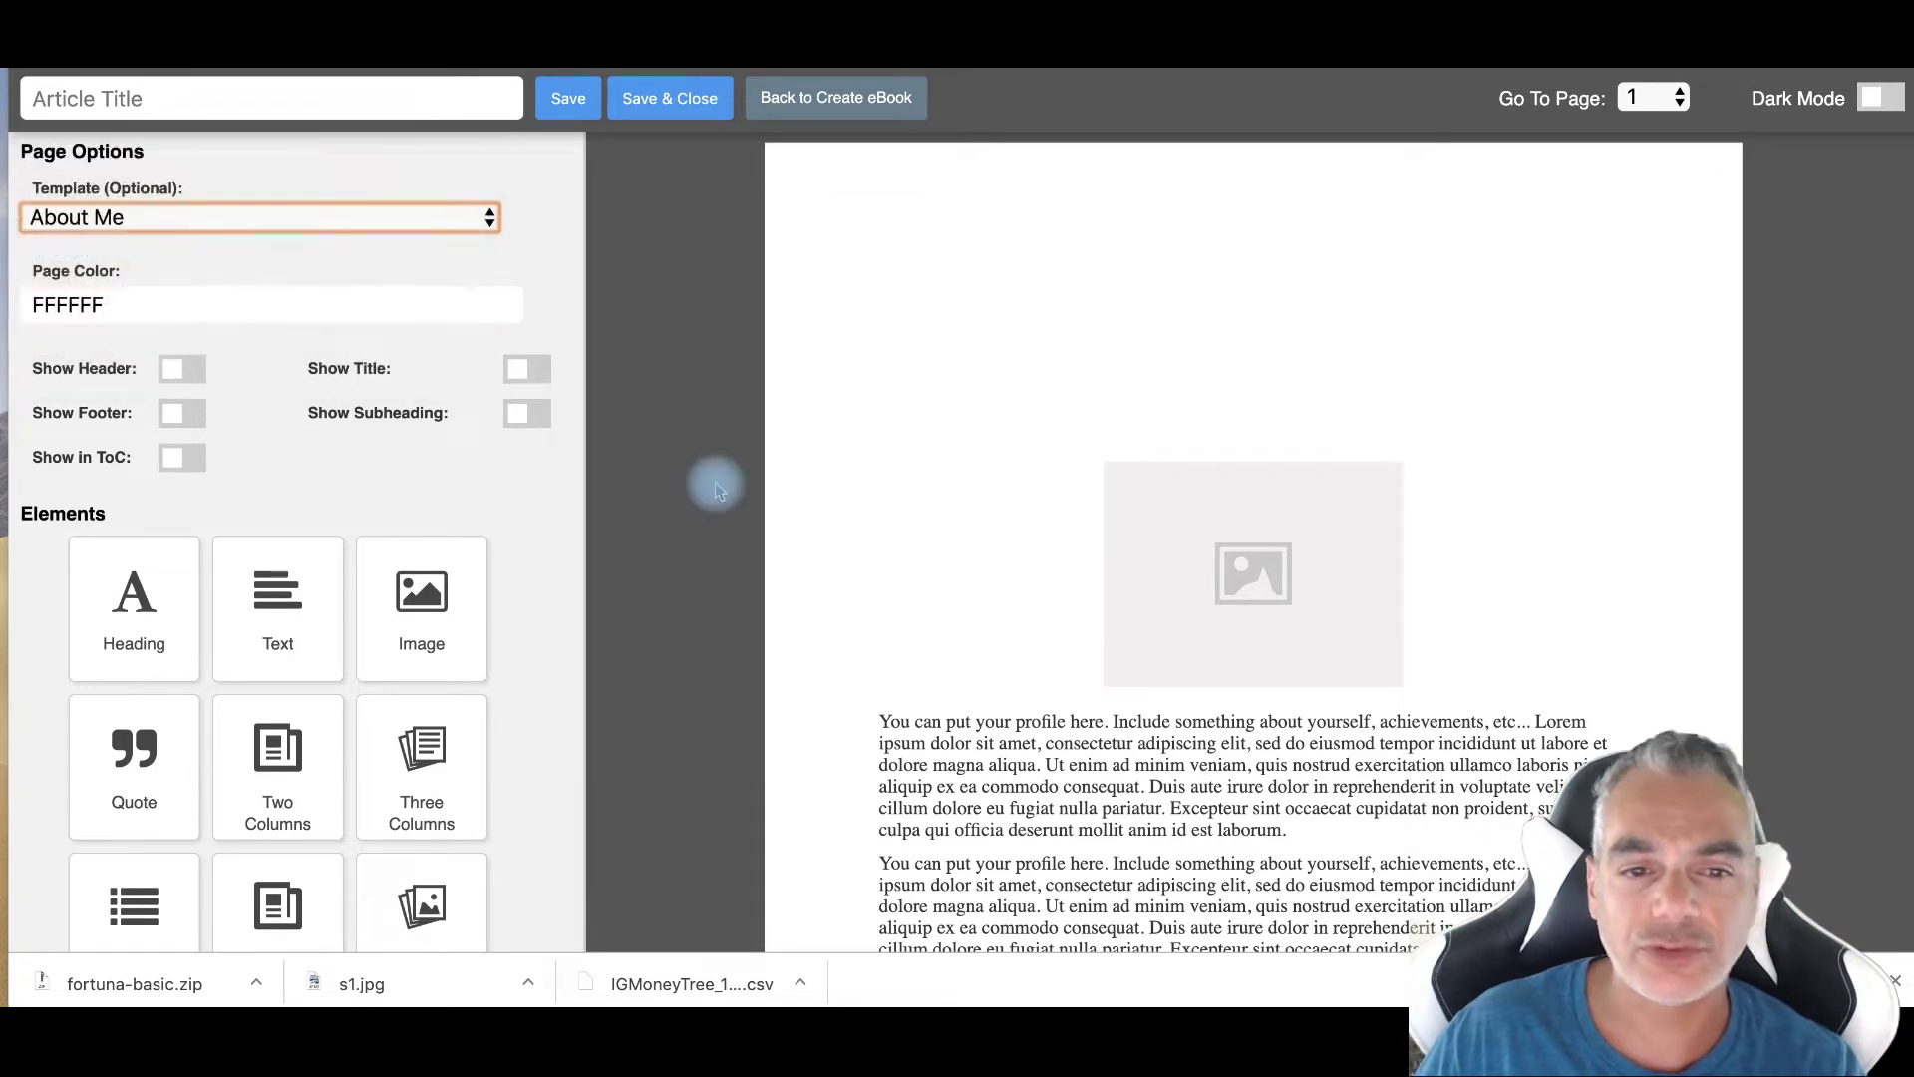
{"action": "left_click", "coordinate": [1169, 167]}
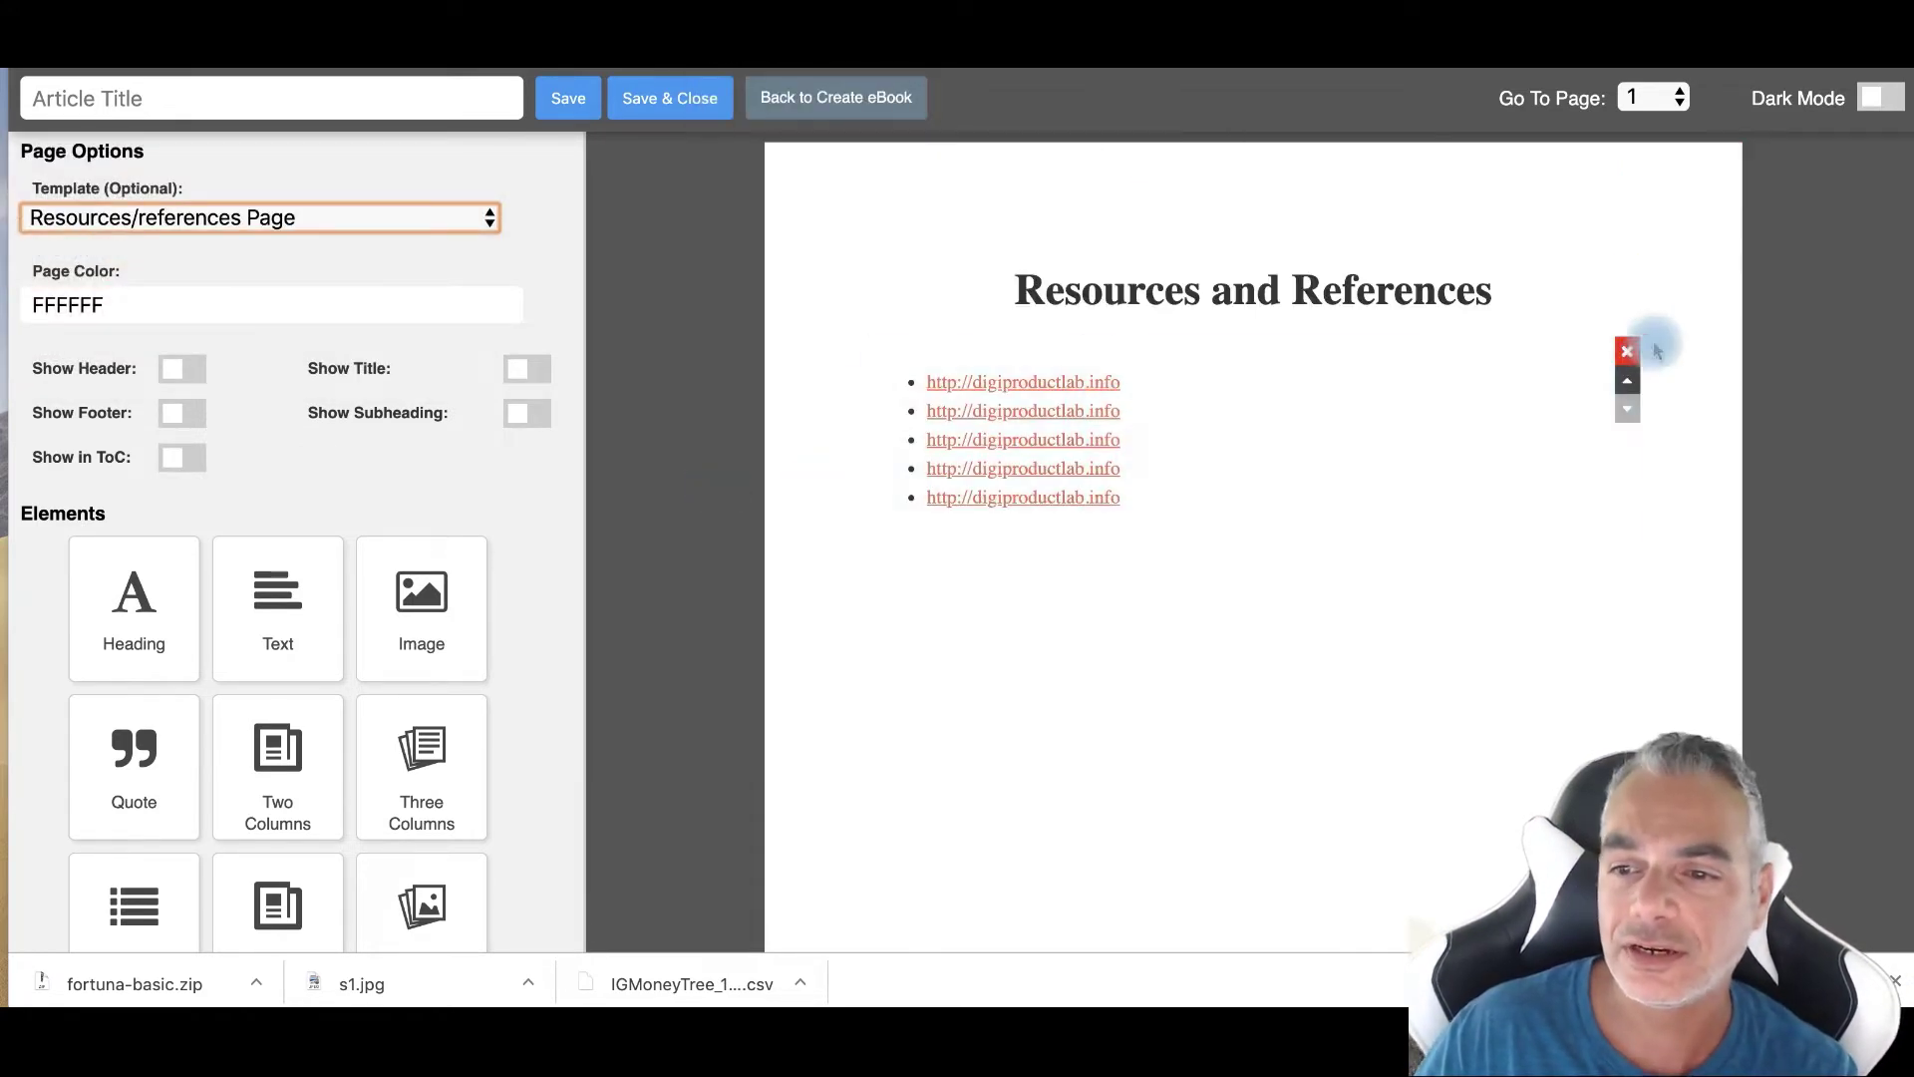
{"action": "scroll", "coordinate": [304, 559], "scroll_direction": "down", "scroll_amount": 3}
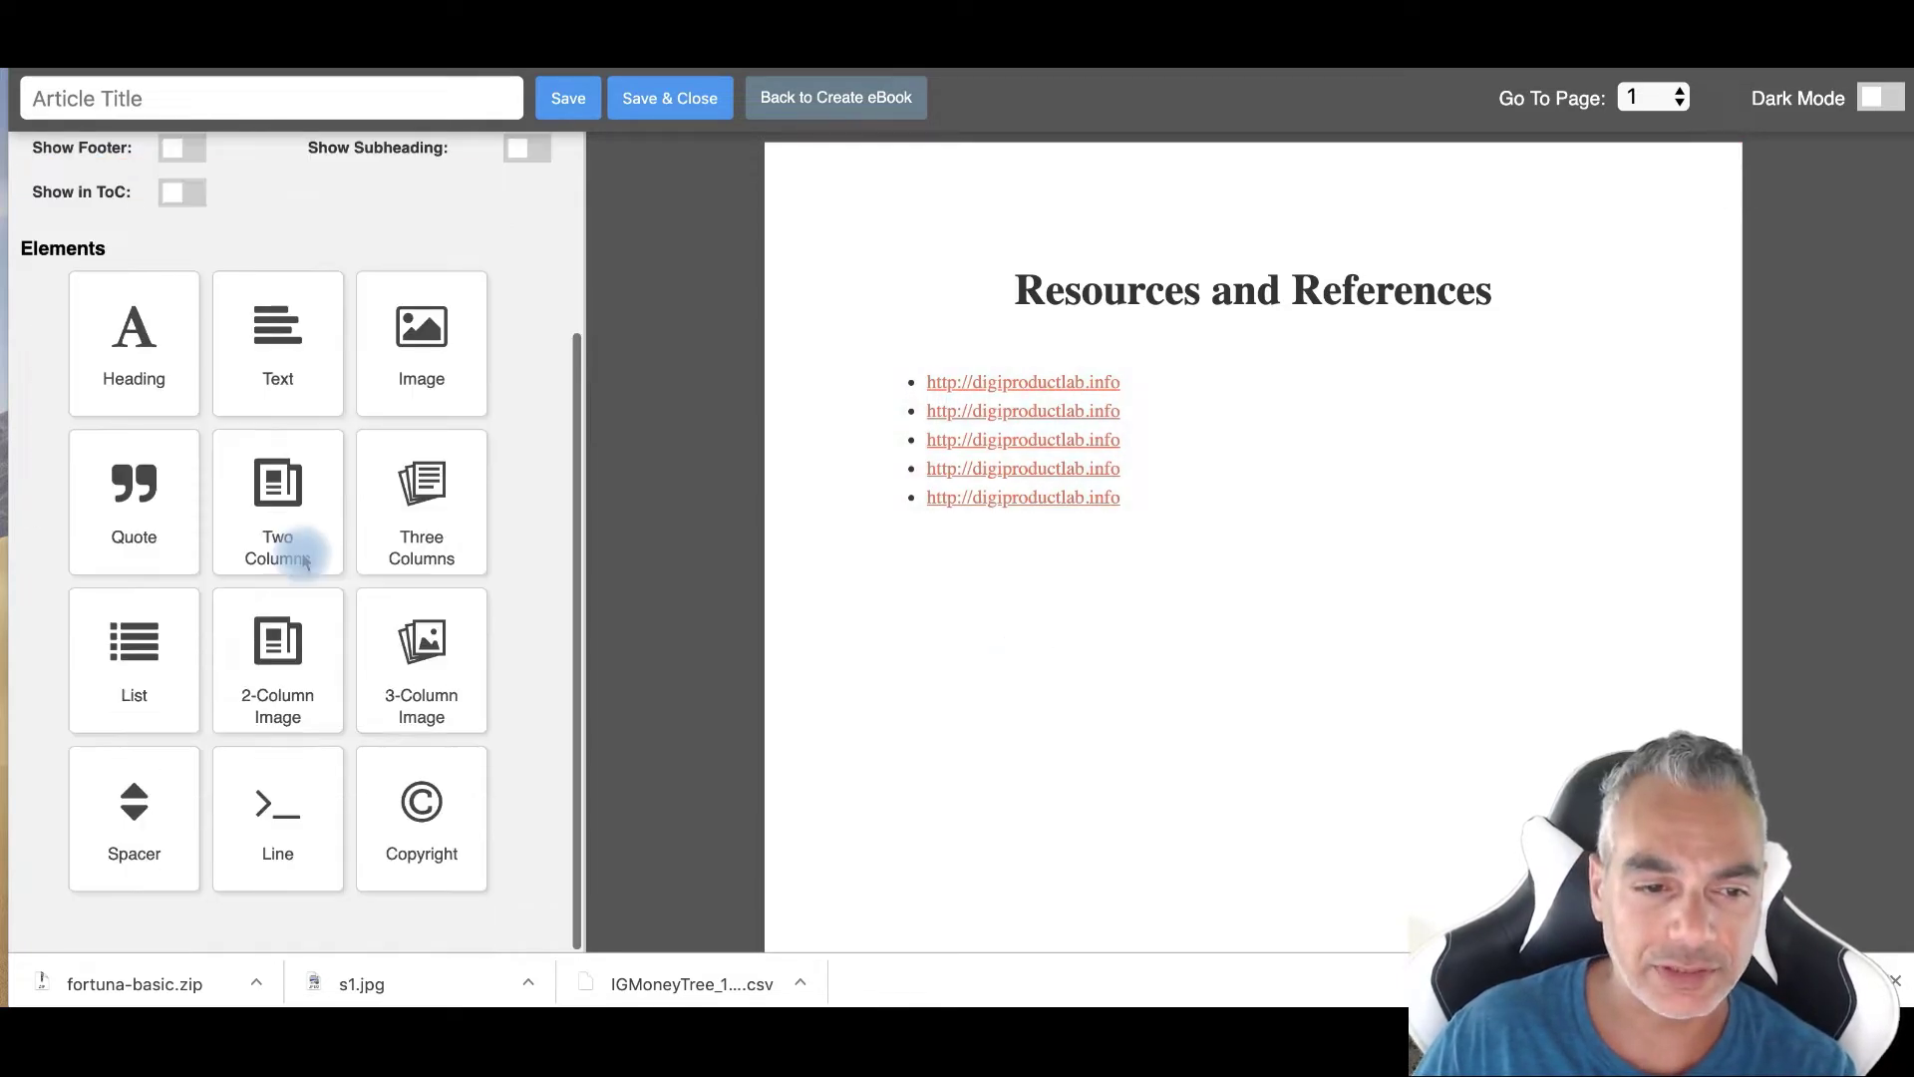
{"action": "scroll", "coordinate": [304, 548], "scroll_direction": "up", "scroll_amount": 3}
{"action": "left_click", "coordinate": [184, 374]}
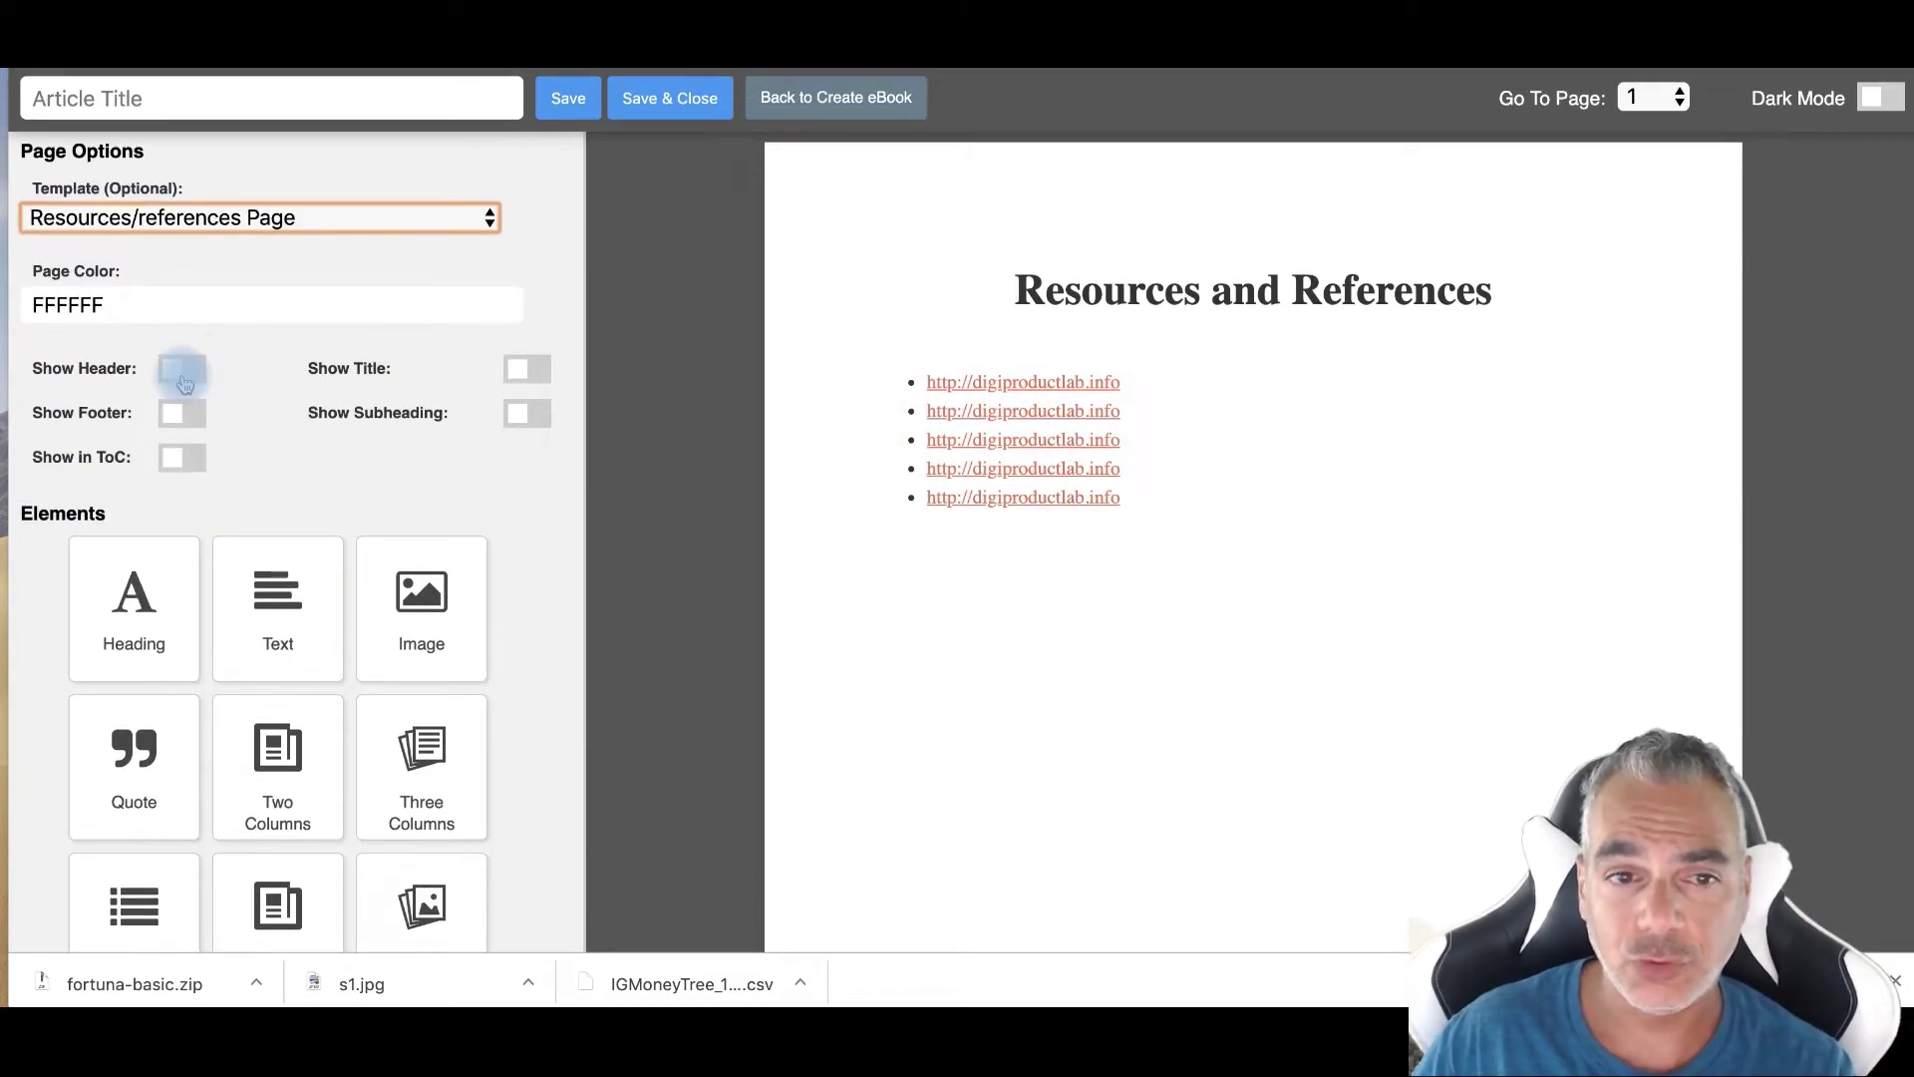
{"action": "left_click", "coordinate": [863, 105]}
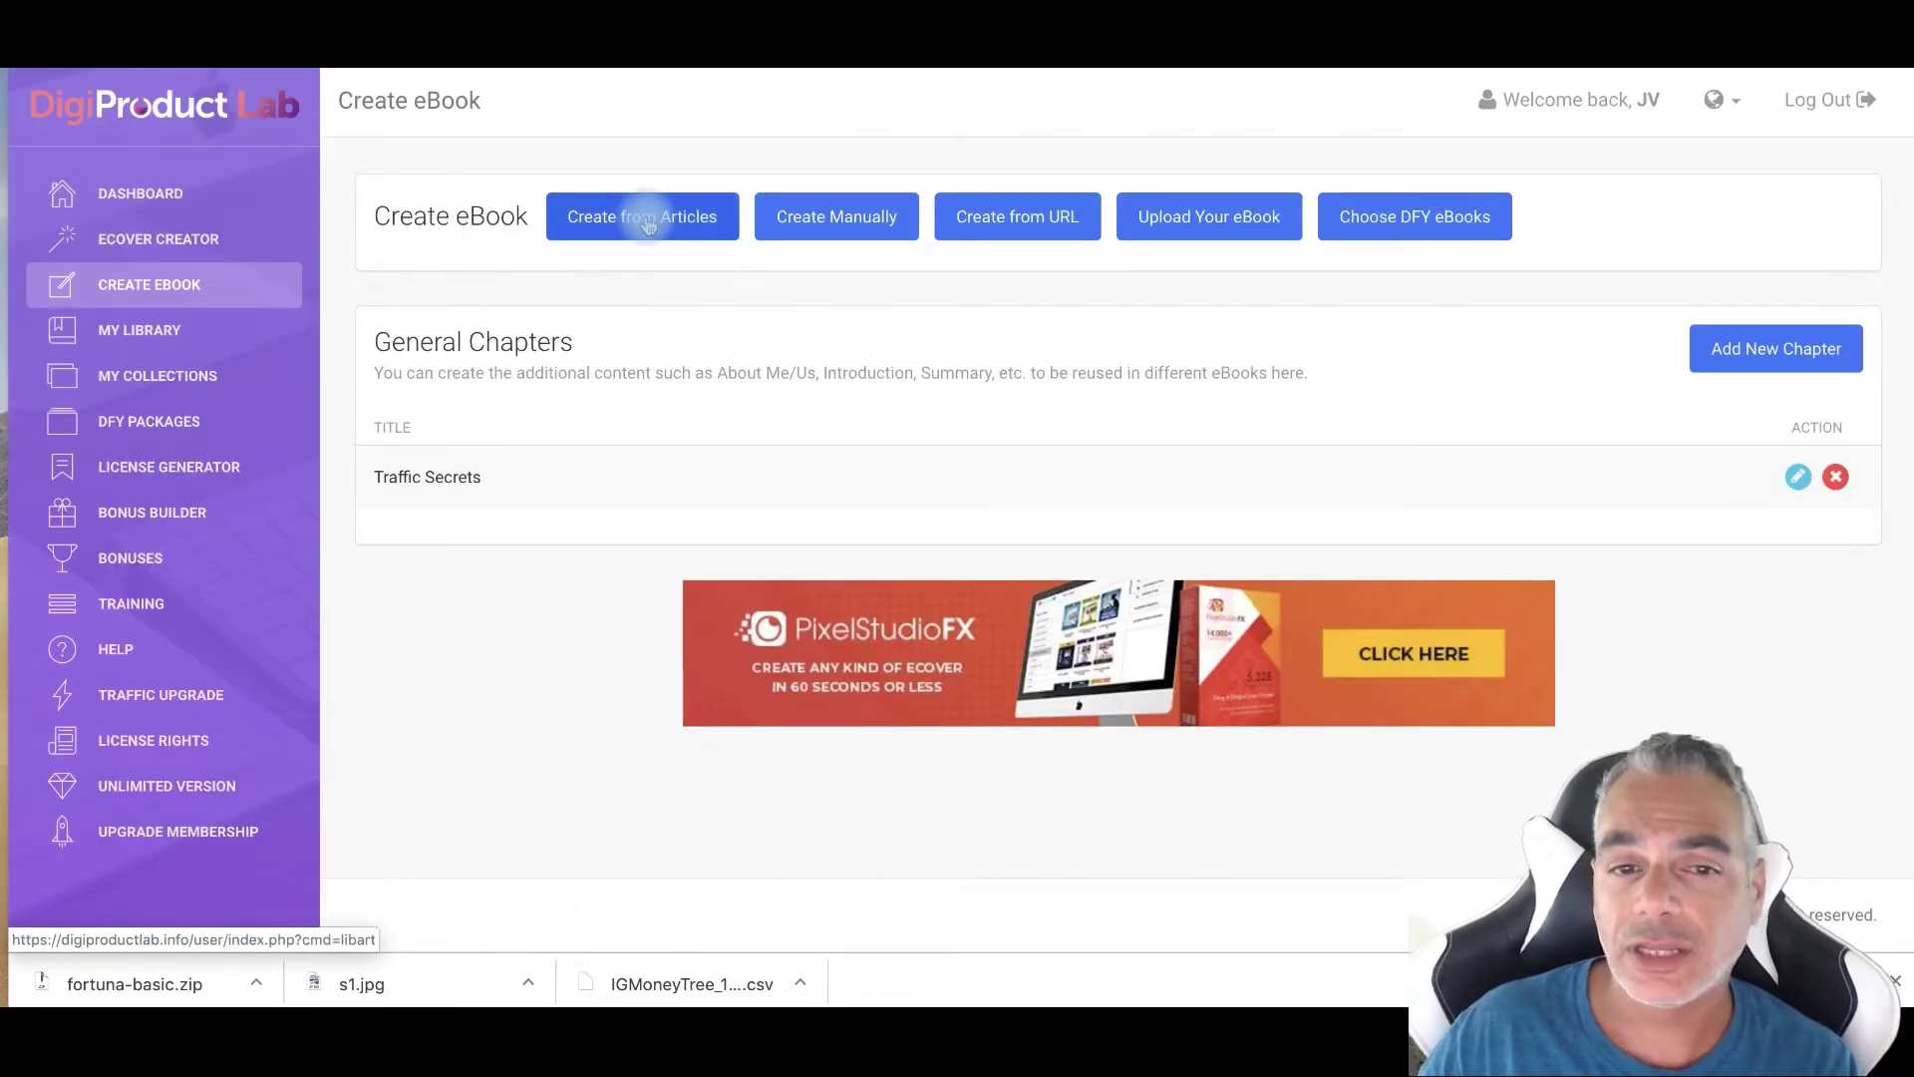
Run a Create from Articles search for the keyword 'Dog Tricks'.
{"action": "left_click", "coordinate": [646, 224]}
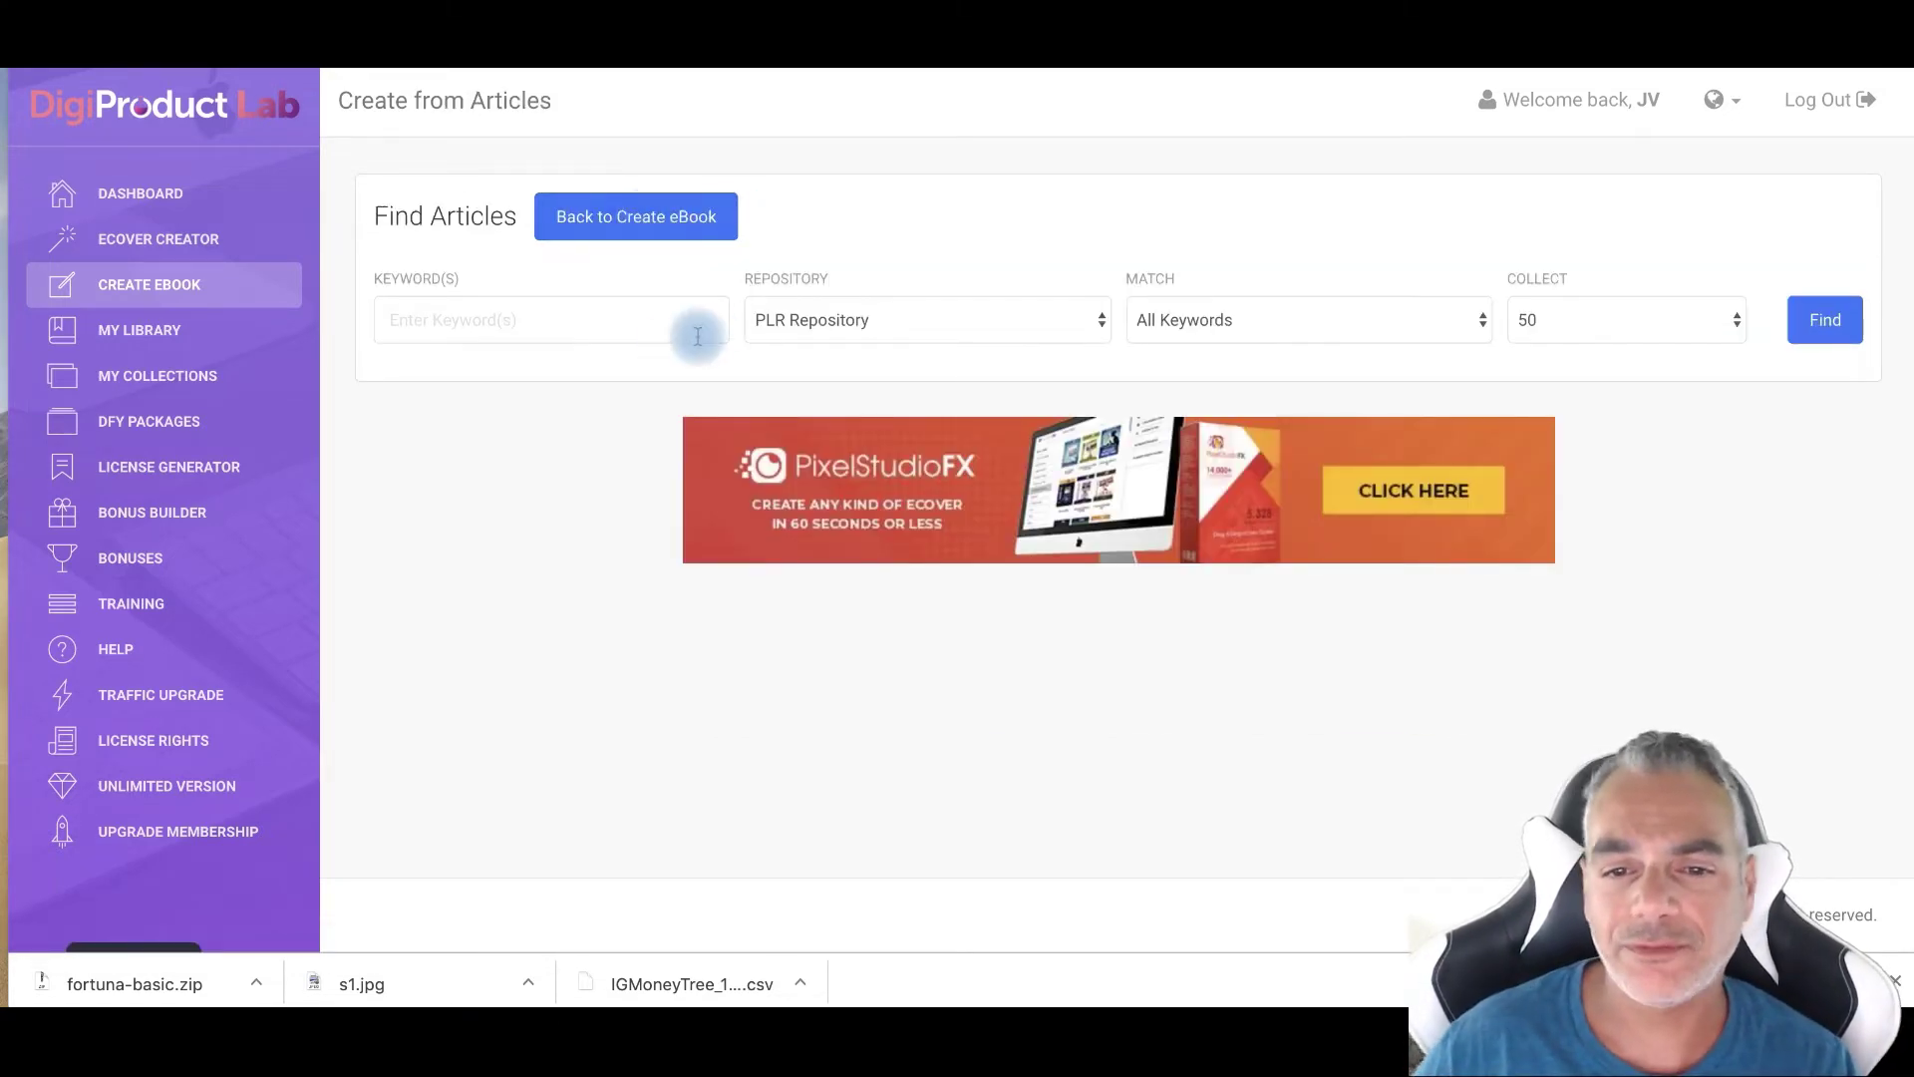
{"action": "left_click", "coordinate": [641, 339]}
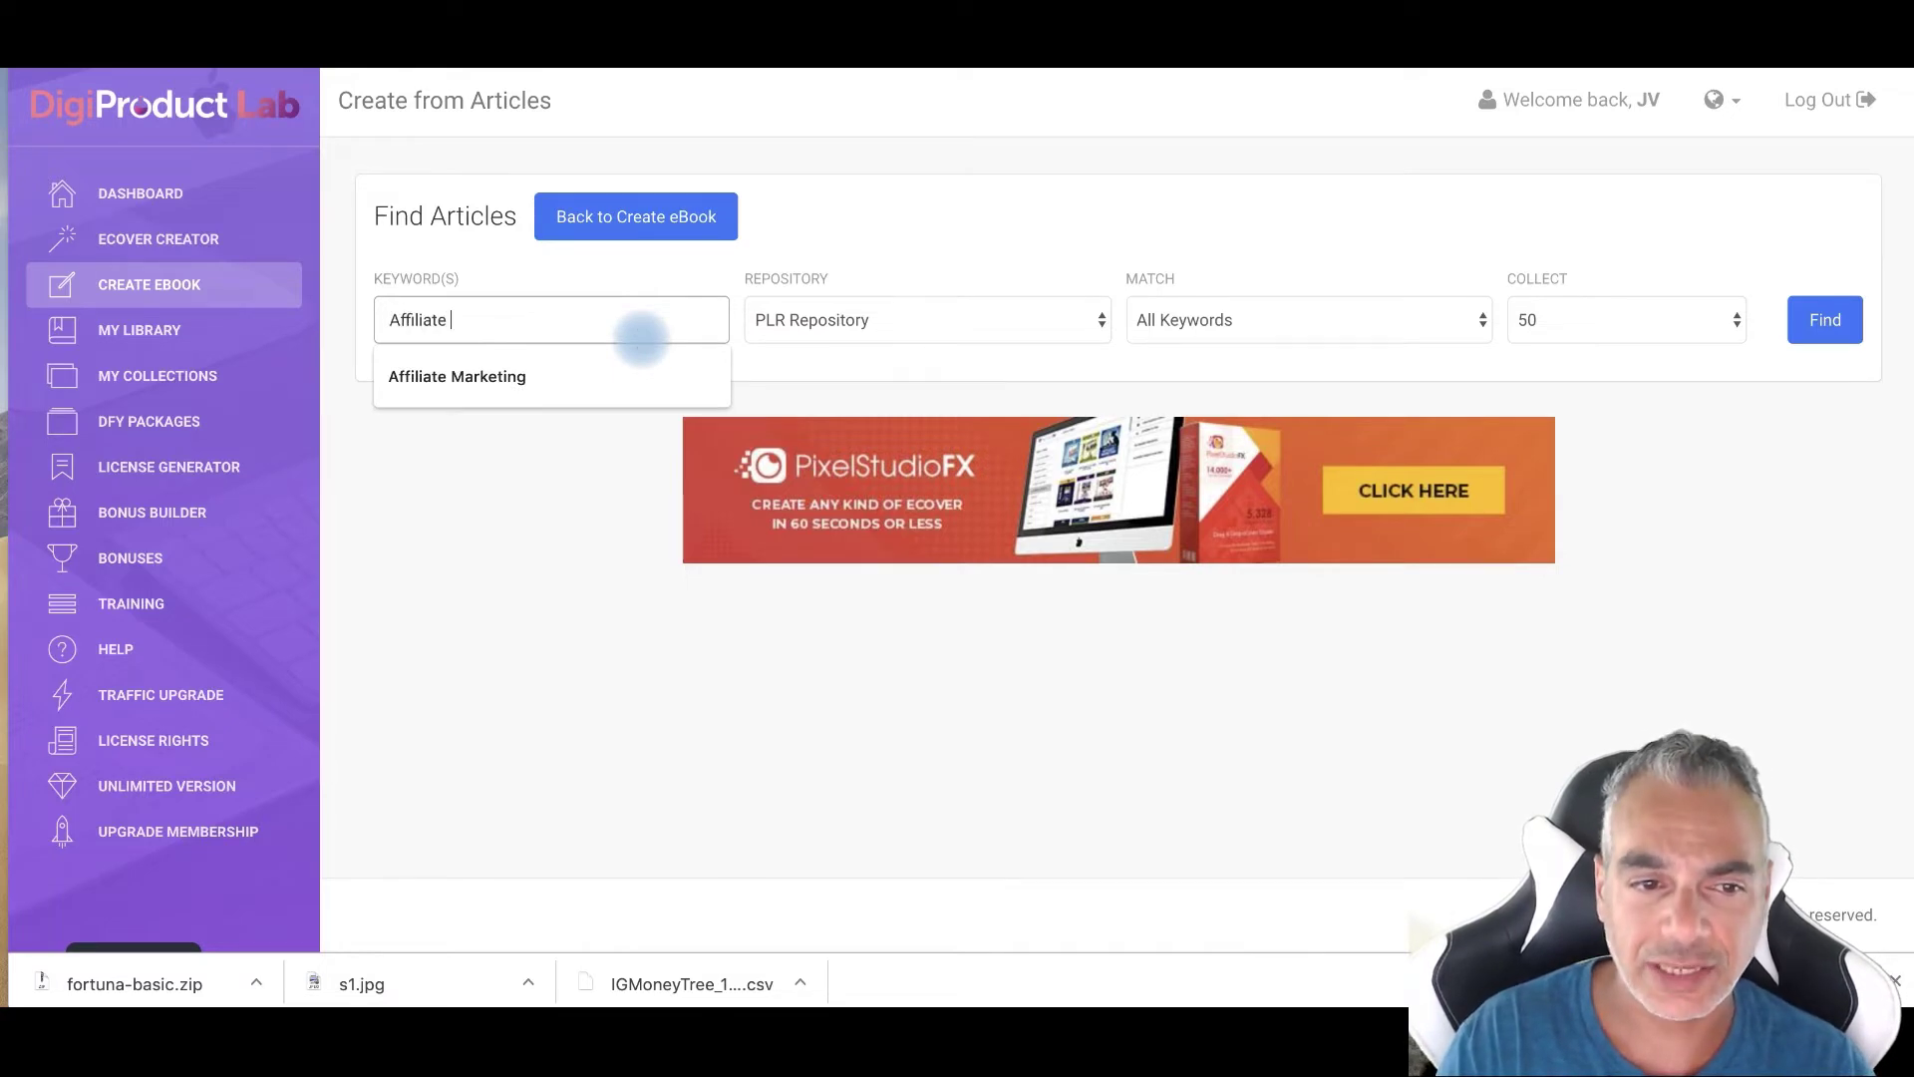
{"action": "key", "text": "BackSpace"}
{"action": "key", "text": "BackSpace"}
{"action": "key", "text": "BackSpace"}
{"action": "type", "text": "Dog Tric"}
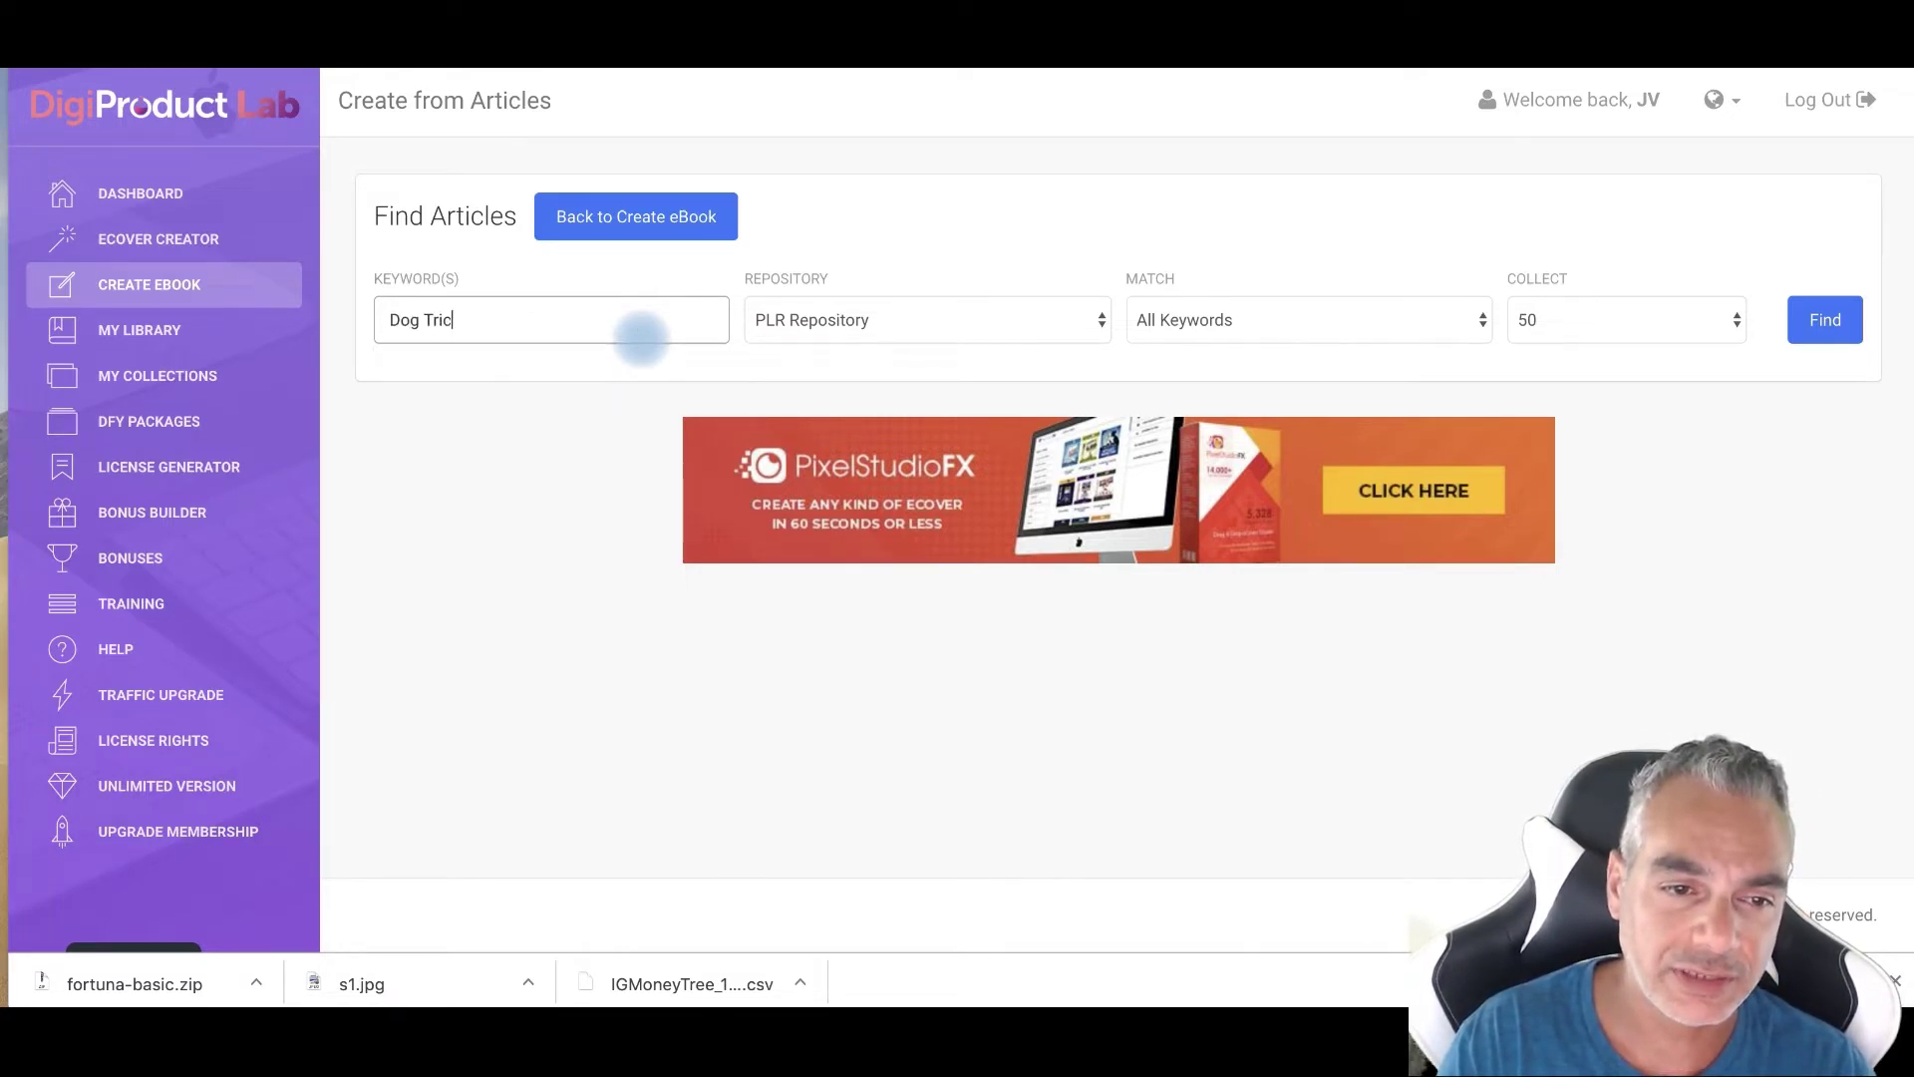
{"action": "type", "text": "ks"}
{"action": "key", "text": "Return"}
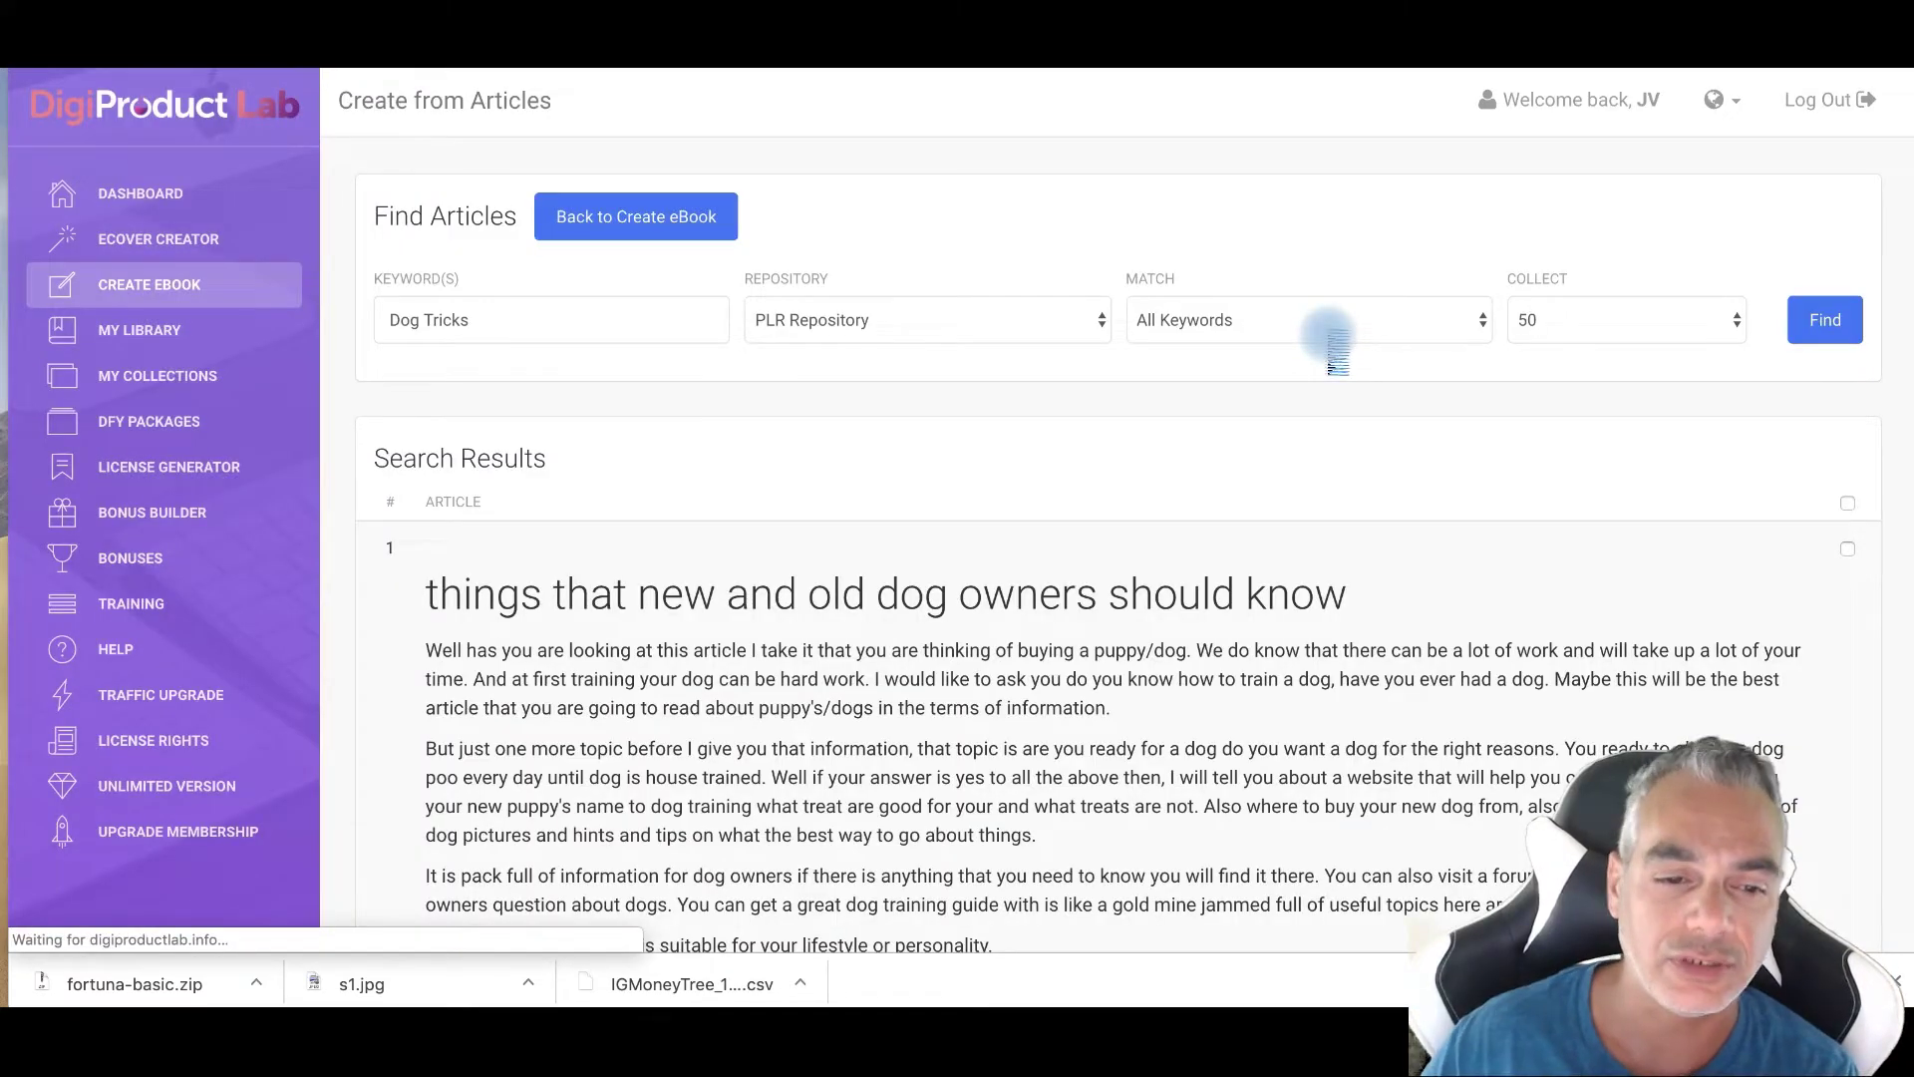
{"action": "left_click", "coordinate": [1381, 321]}
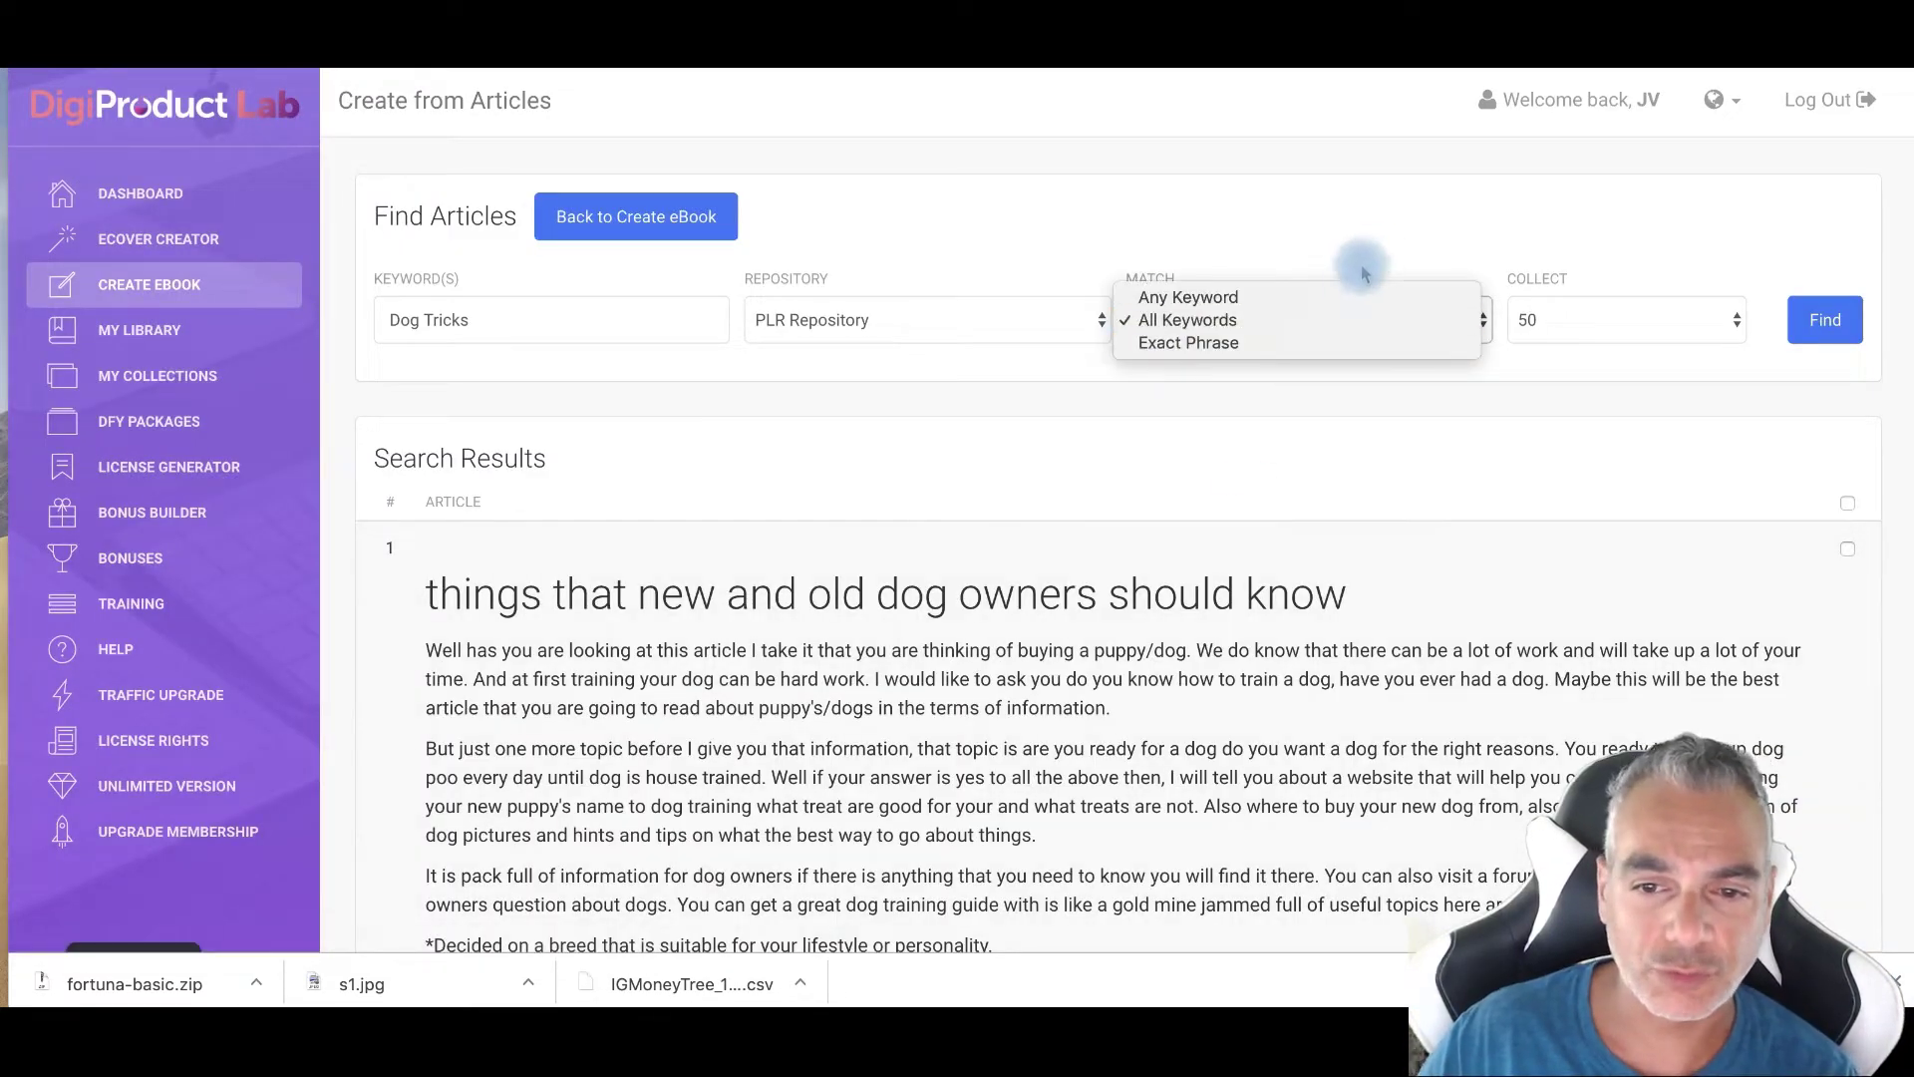
Keep matching on All Keywords and tick the Discovering Yourself At Midlife article.
{"action": "left_click", "coordinate": [1426, 433]}
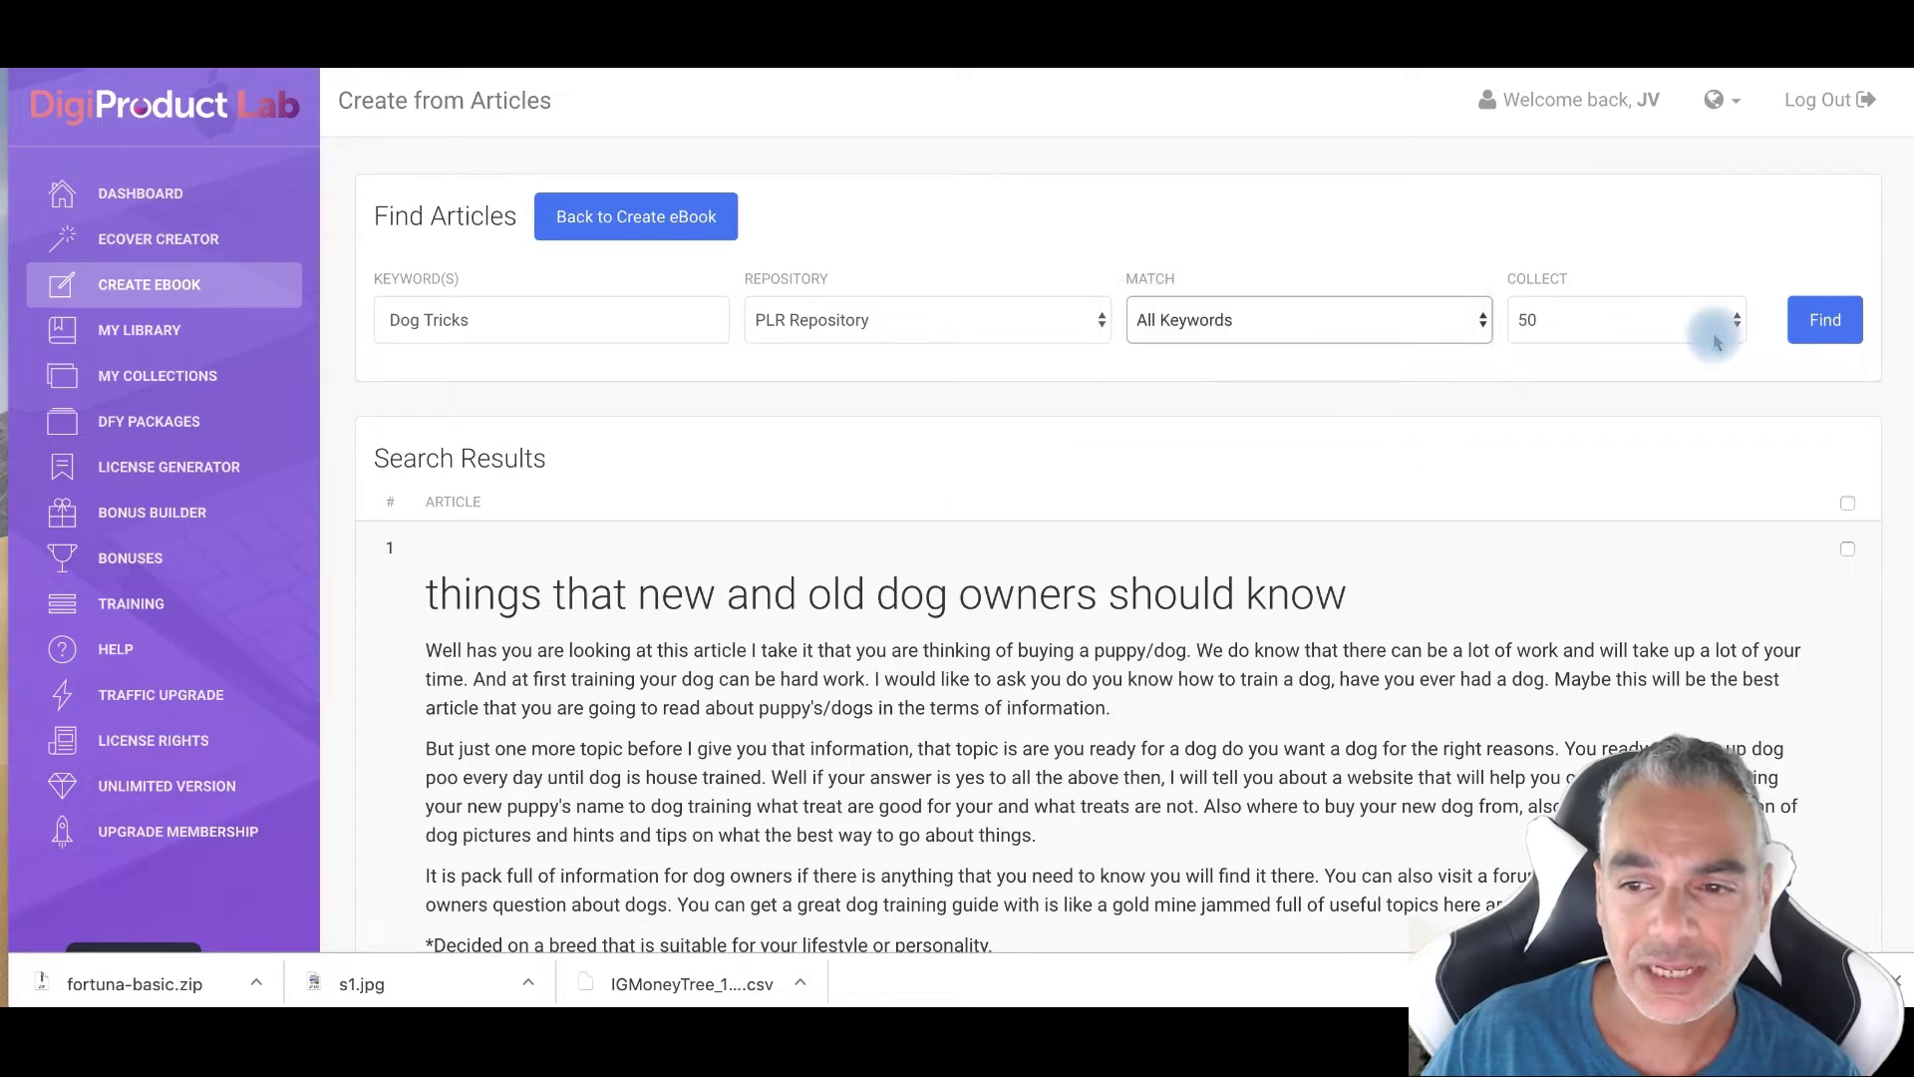
{"action": "scroll", "coordinate": [1131, 454], "scroll_direction": "down", "scroll_amount": 3}
{"action": "scroll", "coordinate": [1132, 444], "scroll_direction": "down", "scroll_amount": 1}
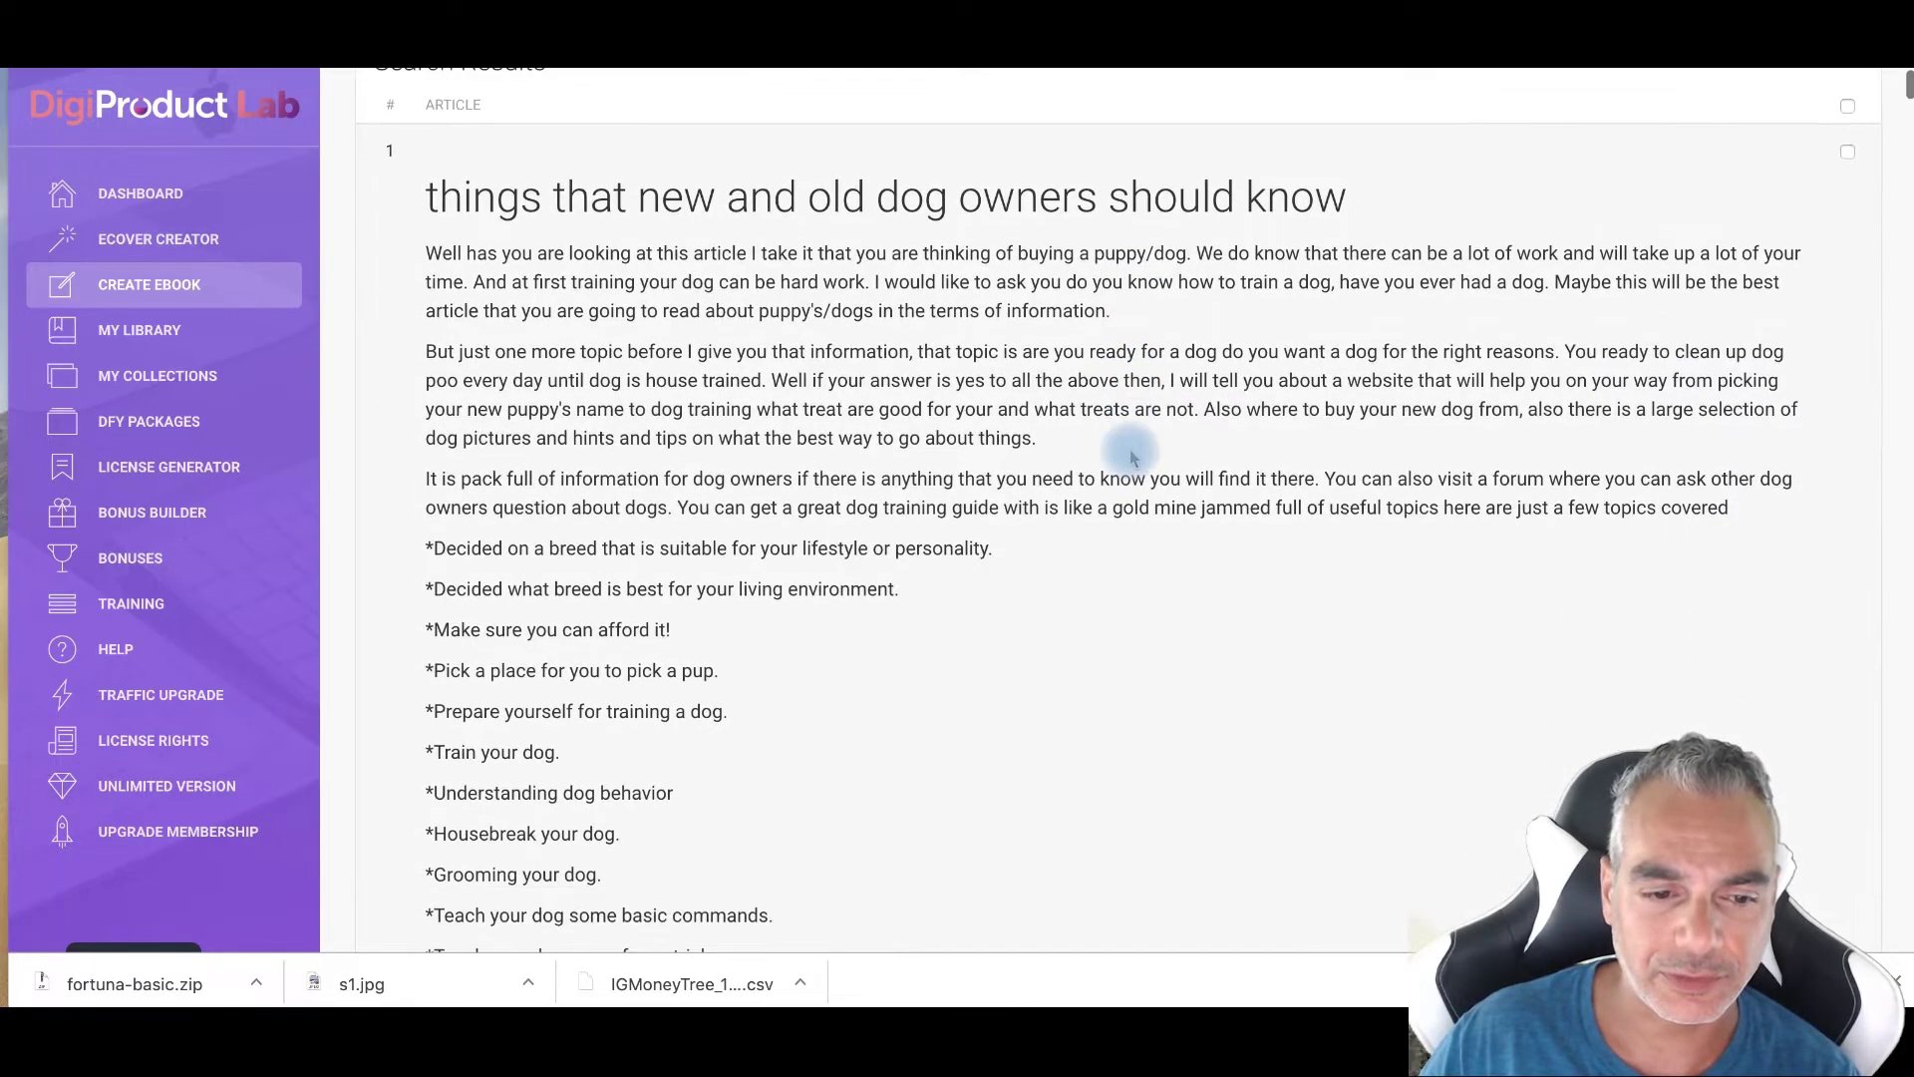
{"action": "scroll", "coordinate": [1132, 443], "scroll_direction": "up", "scroll_amount": 2}
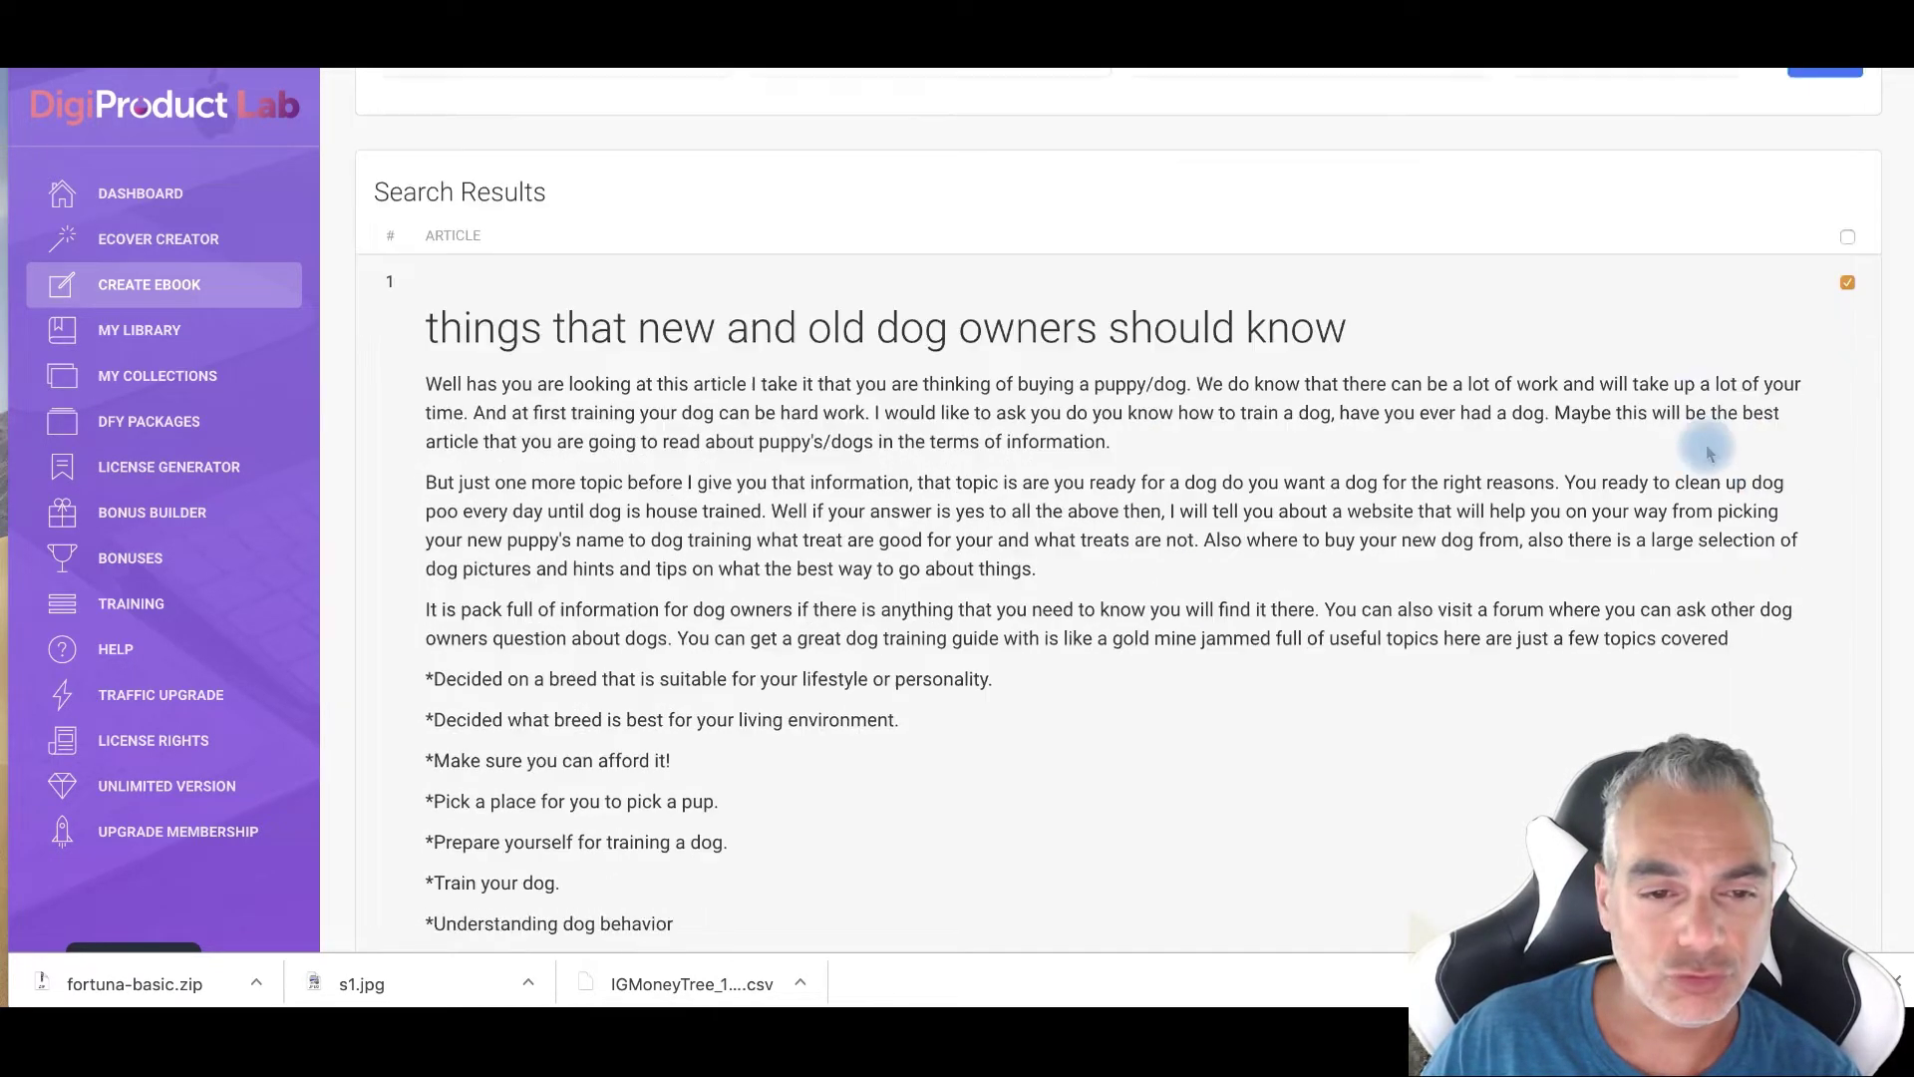
{"action": "scroll", "coordinate": [1707, 449], "scroll_direction": "down", "scroll_amount": 10}
{"action": "scroll", "coordinate": [1707, 453], "scroll_direction": "up", "scroll_amount": 1}
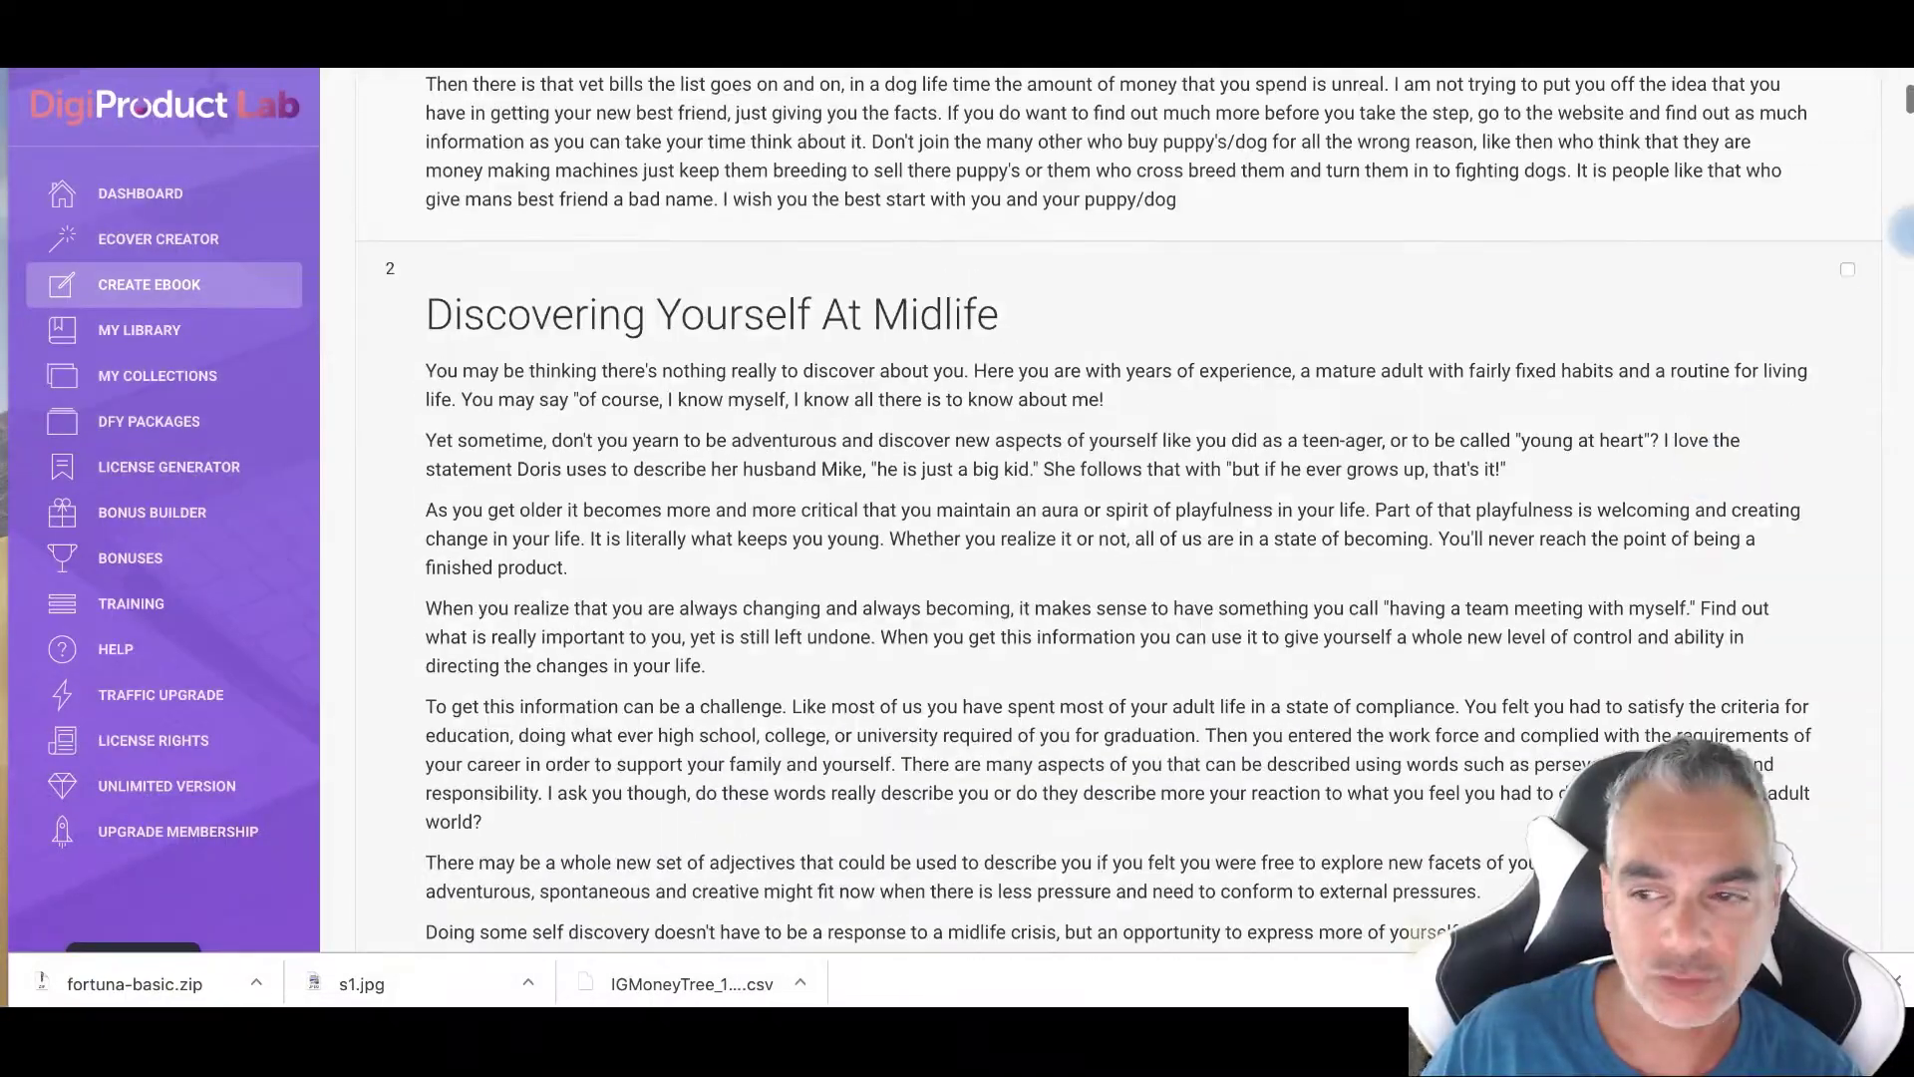
{"action": "left_click", "coordinate": [1847, 269]}
Scroll through the results and create an eBook from the ticked articles.
{"action": "scroll", "coordinate": [1719, 354], "scroll_direction": "down", "scroll_amount": 5}
{"action": "scroll", "coordinate": [1695, 359], "scroll_direction": "down", "scroll_amount": 5}
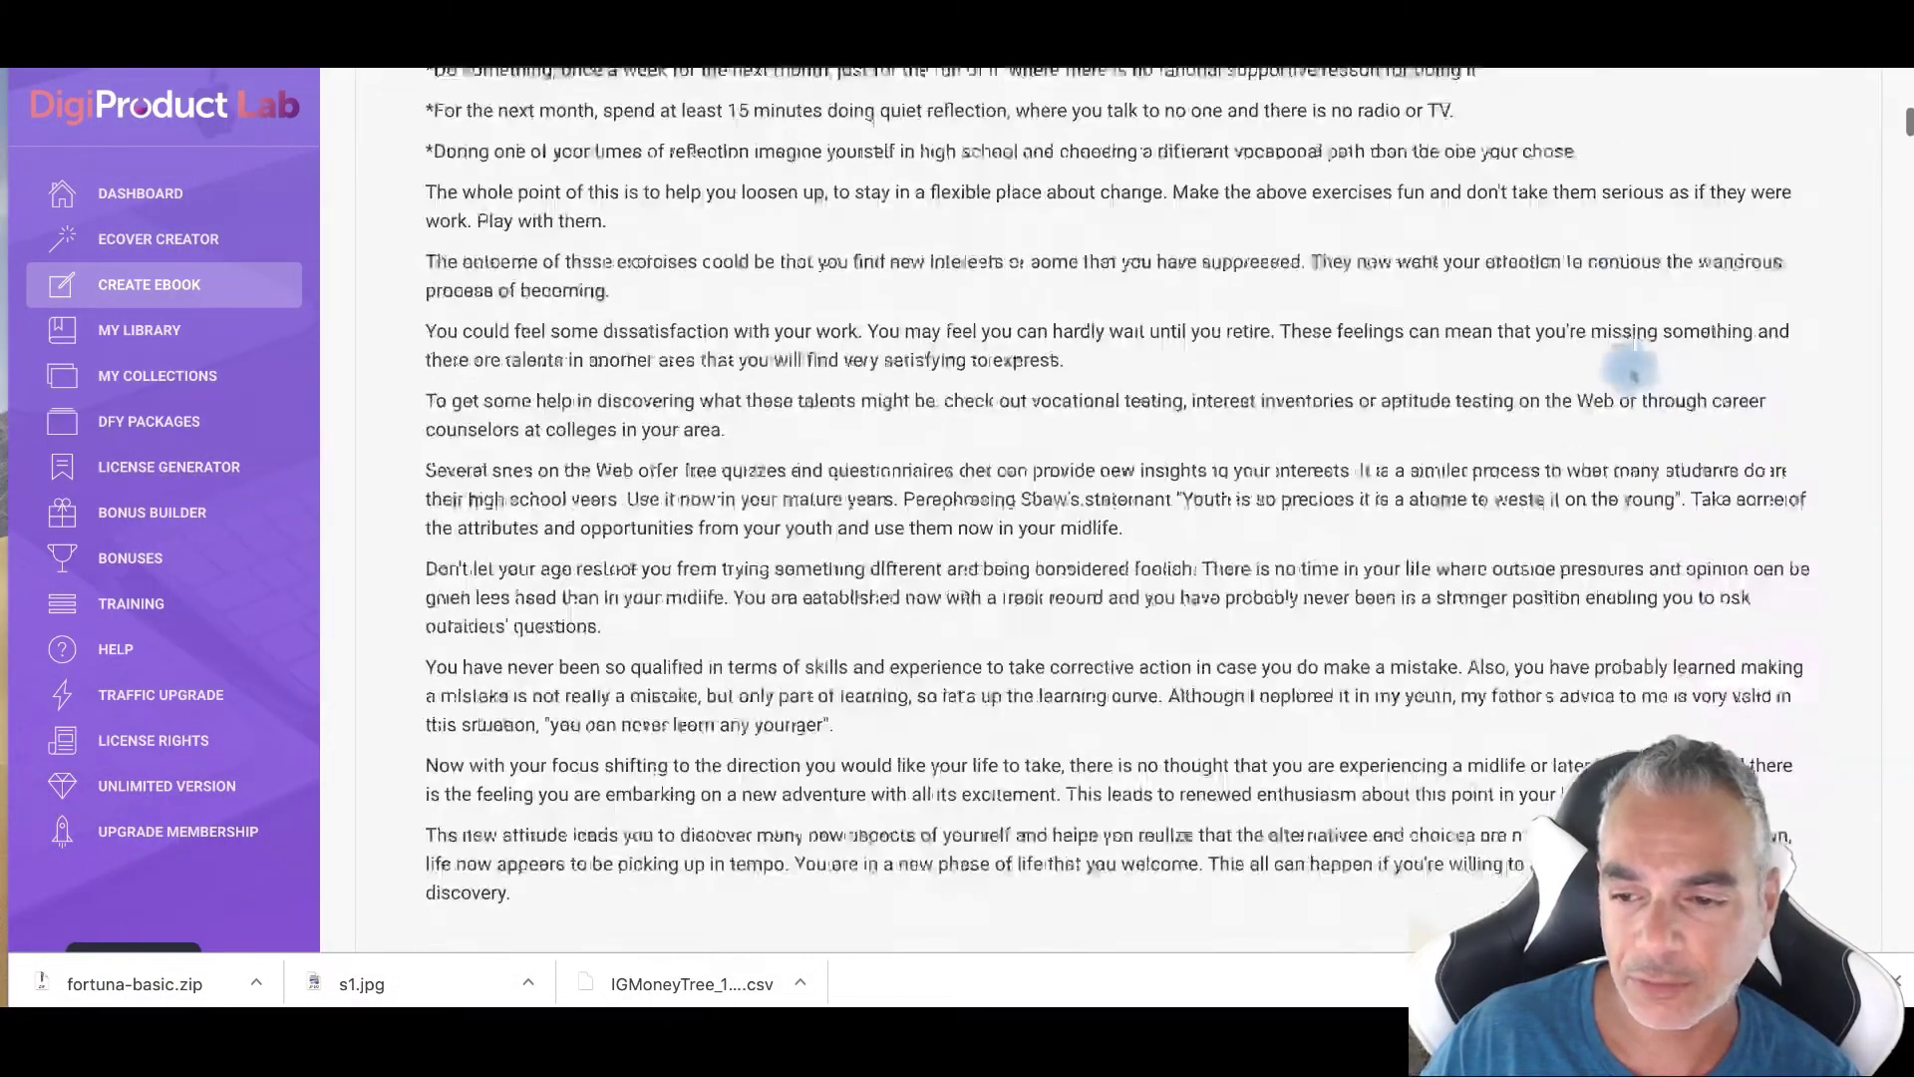
{"action": "scroll", "coordinate": [1655, 364], "scroll_direction": "down", "scroll_amount": 5}
{"action": "scroll", "coordinate": [1632, 369], "scroll_direction": "down", "scroll_amount": 1}
{"action": "scroll", "coordinate": [1632, 369], "scroll_direction": "down", "scroll_amount": 1}
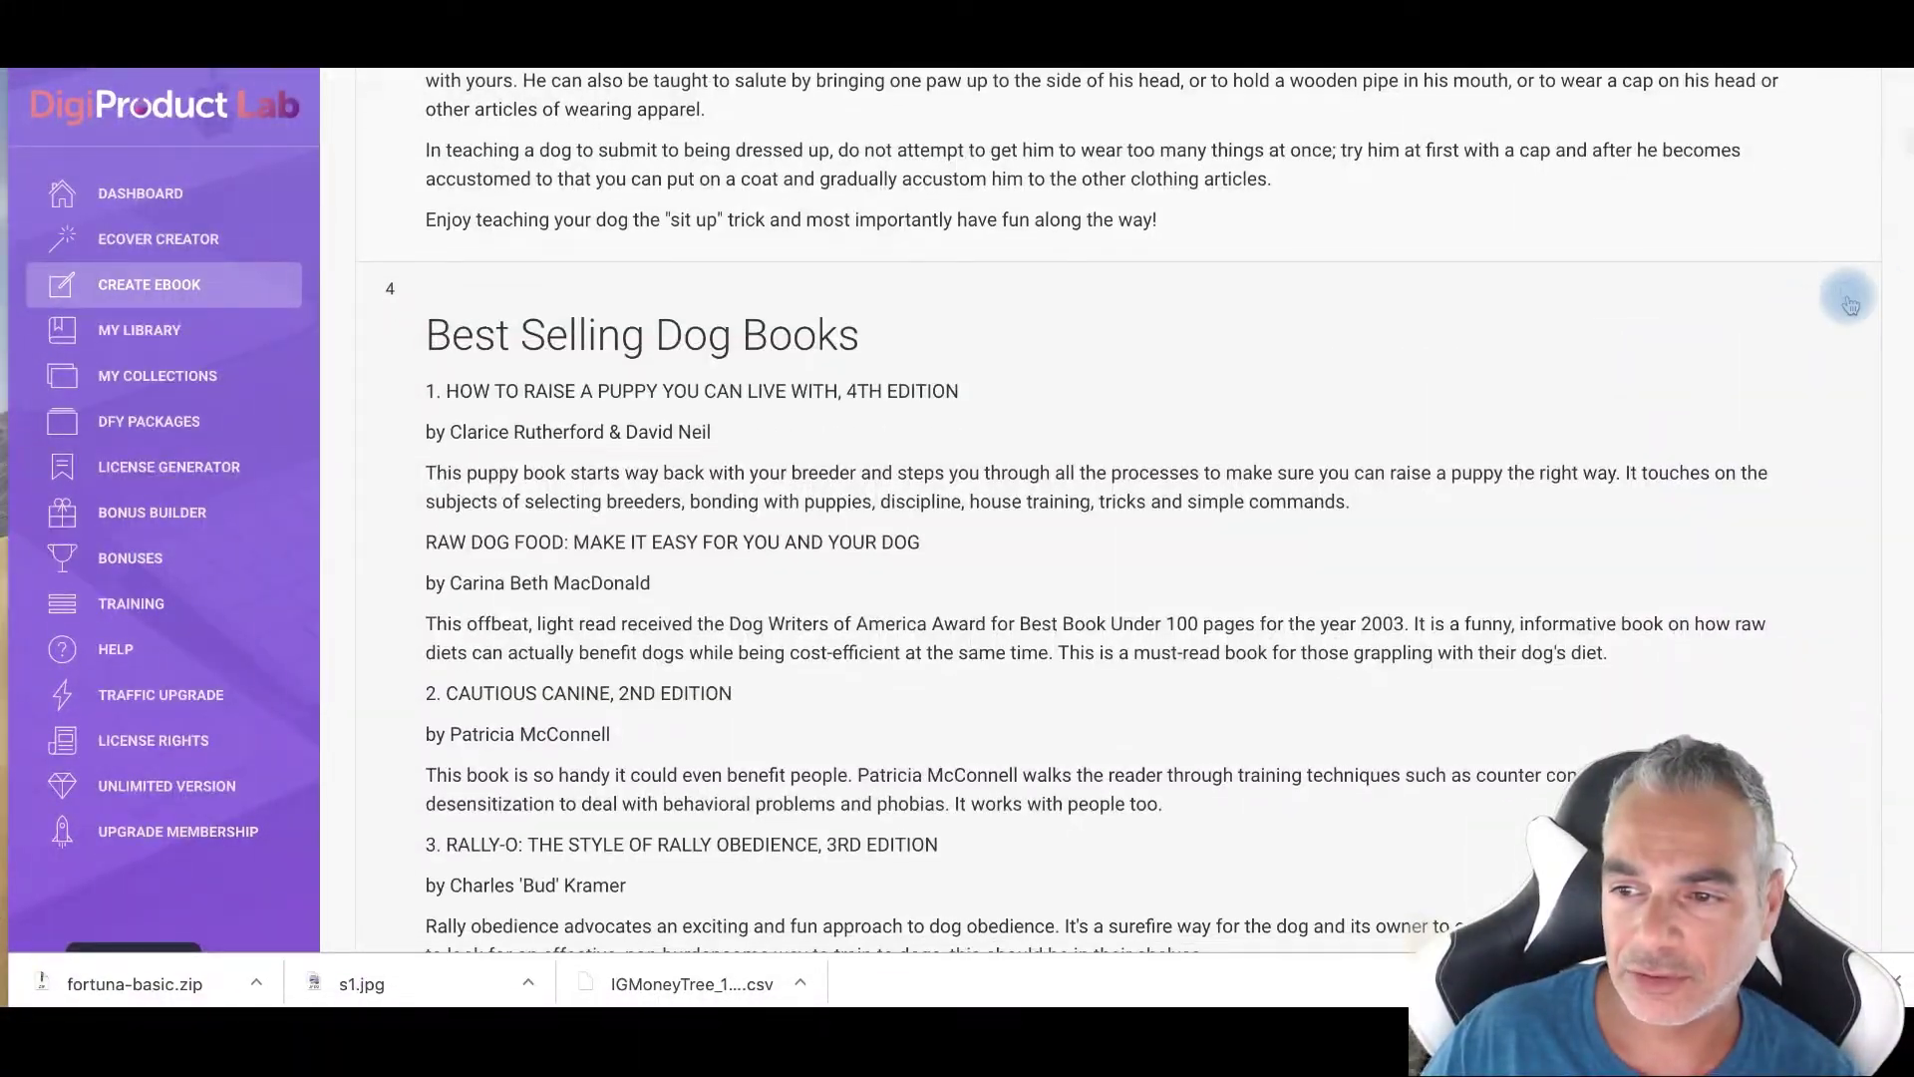
{"action": "scroll", "coordinate": [1500, 349], "scroll_direction": "down", "scroll_amount": 5}
{"action": "scroll", "coordinate": [1511, 329], "scroll_direction": "down", "scroll_amount": 5}
{"action": "scroll", "coordinate": [1512, 324], "scroll_direction": "down", "scroll_amount": 5}
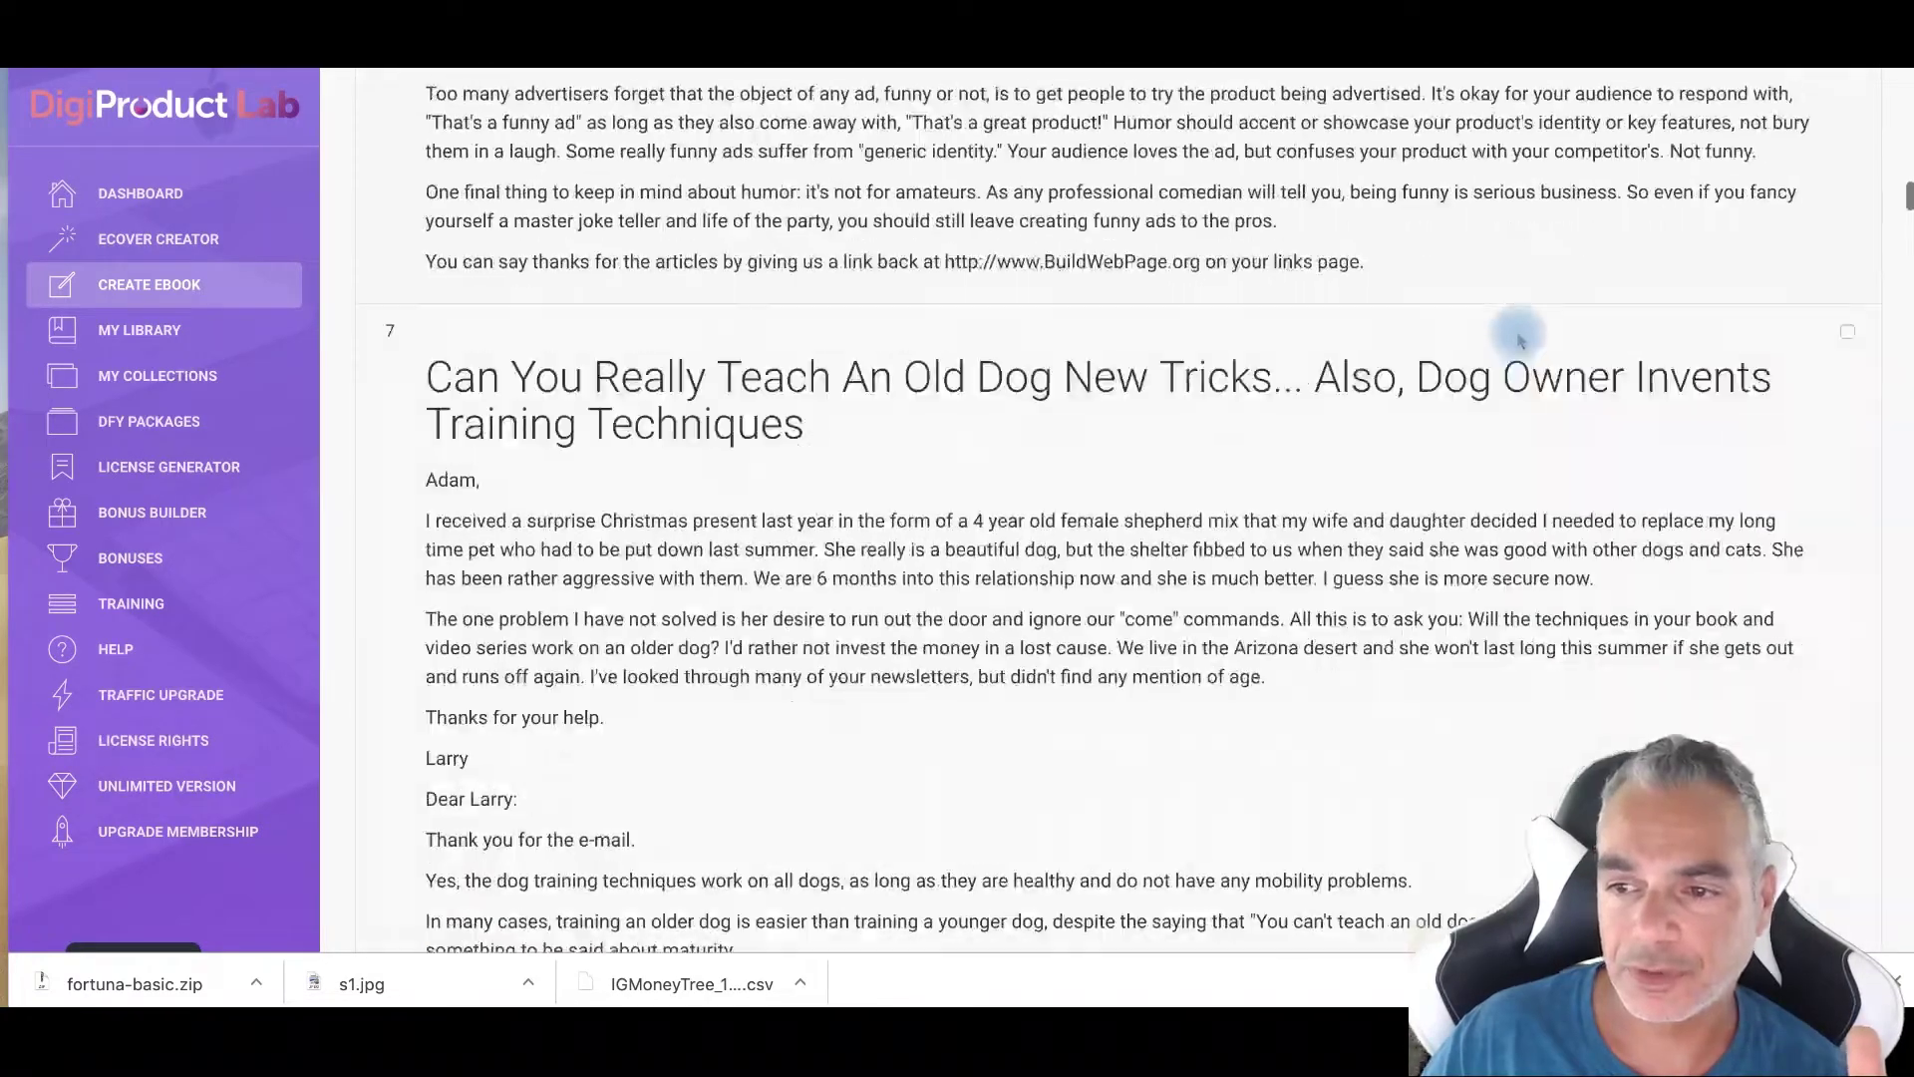
{"action": "scroll", "coordinate": [1512, 324], "scroll_direction": "down", "scroll_amount": 5}
{"action": "scroll", "coordinate": [1513, 324], "scroll_direction": "up", "scroll_amount": 5}
{"action": "scroll", "coordinate": [1761, 150], "scroll_direction": "up", "scroll_amount": 3}
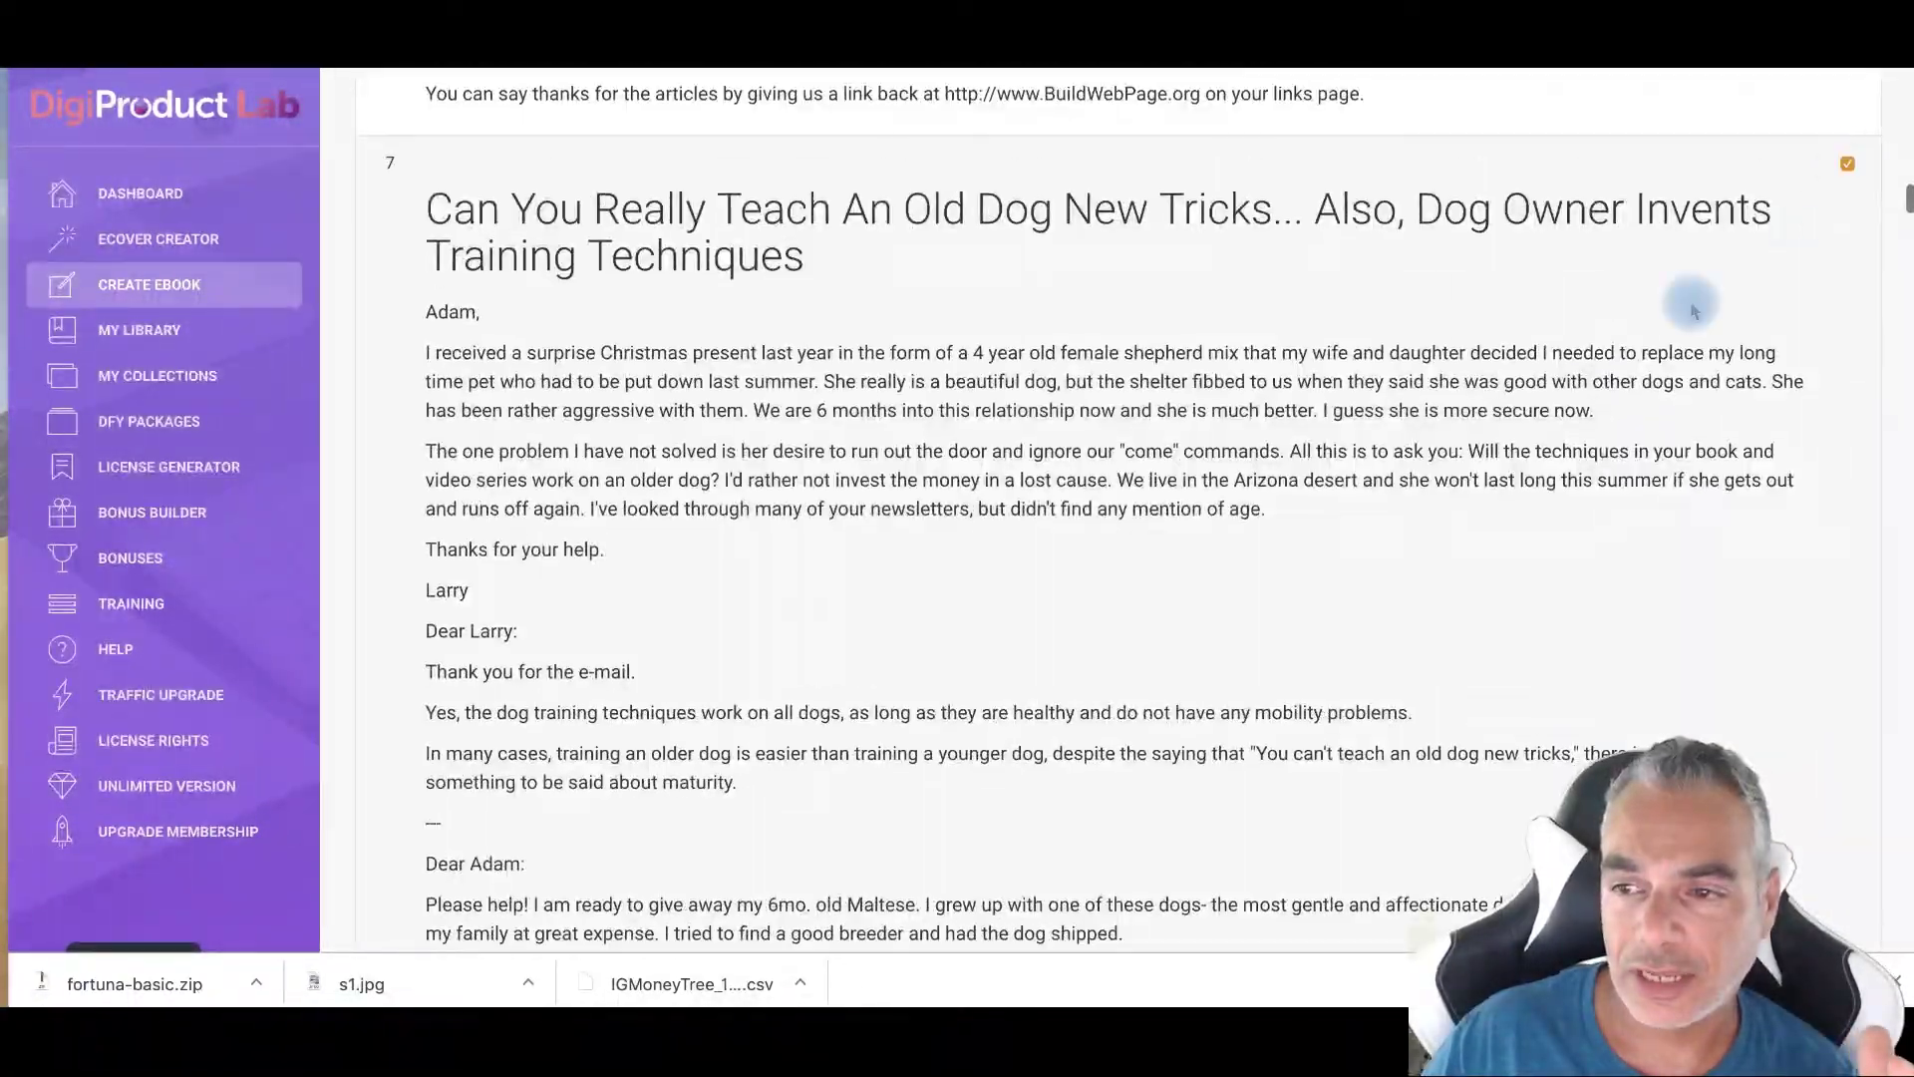
{"action": "scroll", "coordinate": [1691, 311], "scroll_direction": "down", "scroll_amount": 10}
{"action": "scroll", "coordinate": [1709, 299], "scroll_direction": "down", "scroll_amount": 5}
{"action": "scroll", "coordinate": [1708, 295], "scroll_direction": "down", "scroll_amount": 2}
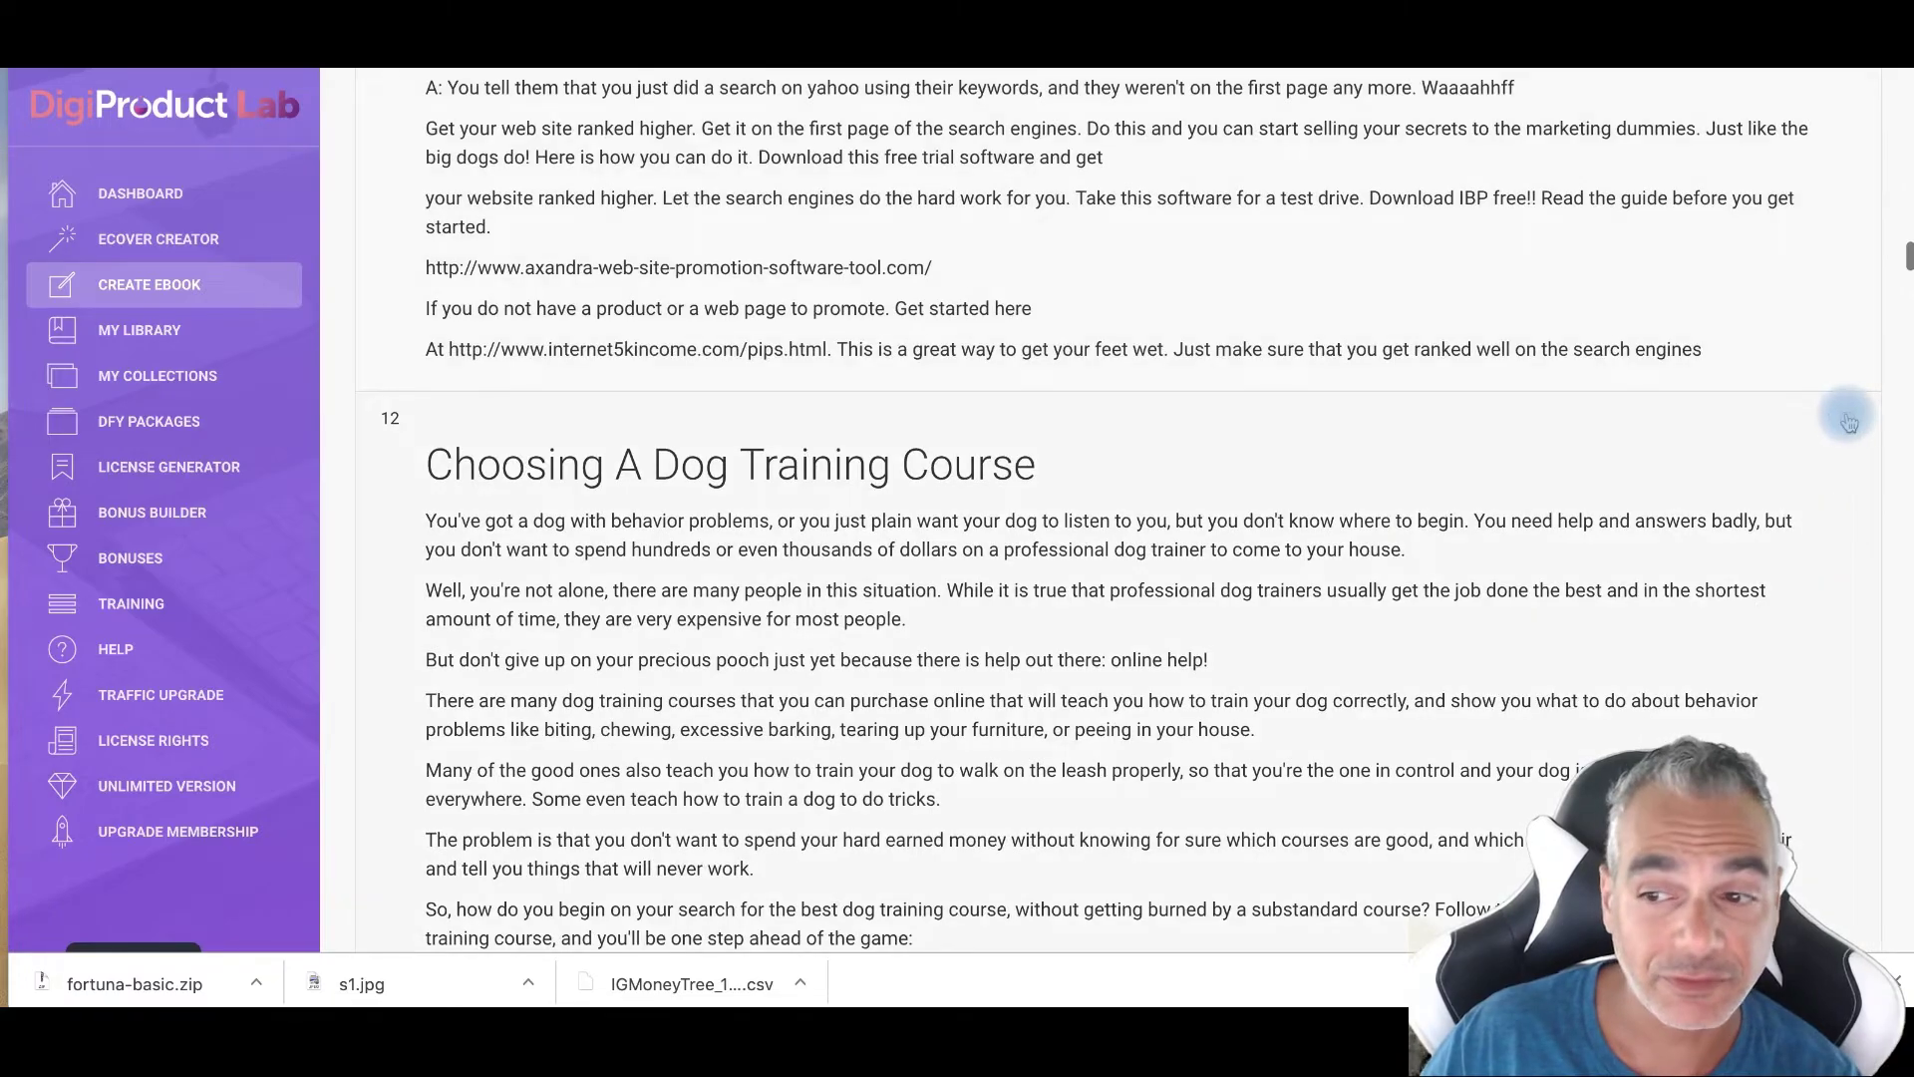
{"action": "scroll", "coordinate": [1834, 421], "scroll_direction": "up", "scroll_amount": 10}
{"action": "scroll", "coordinate": [1811, 419], "scroll_direction": "up", "scroll_amount": 10}
{"action": "scroll", "coordinate": [1812, 419], "scroll_direction": "up", "scroll_amount": 10}
{"action": "scroll", "coordinate": [1805, 427], "scroll_direction": "up", "scroll_amount": 10}
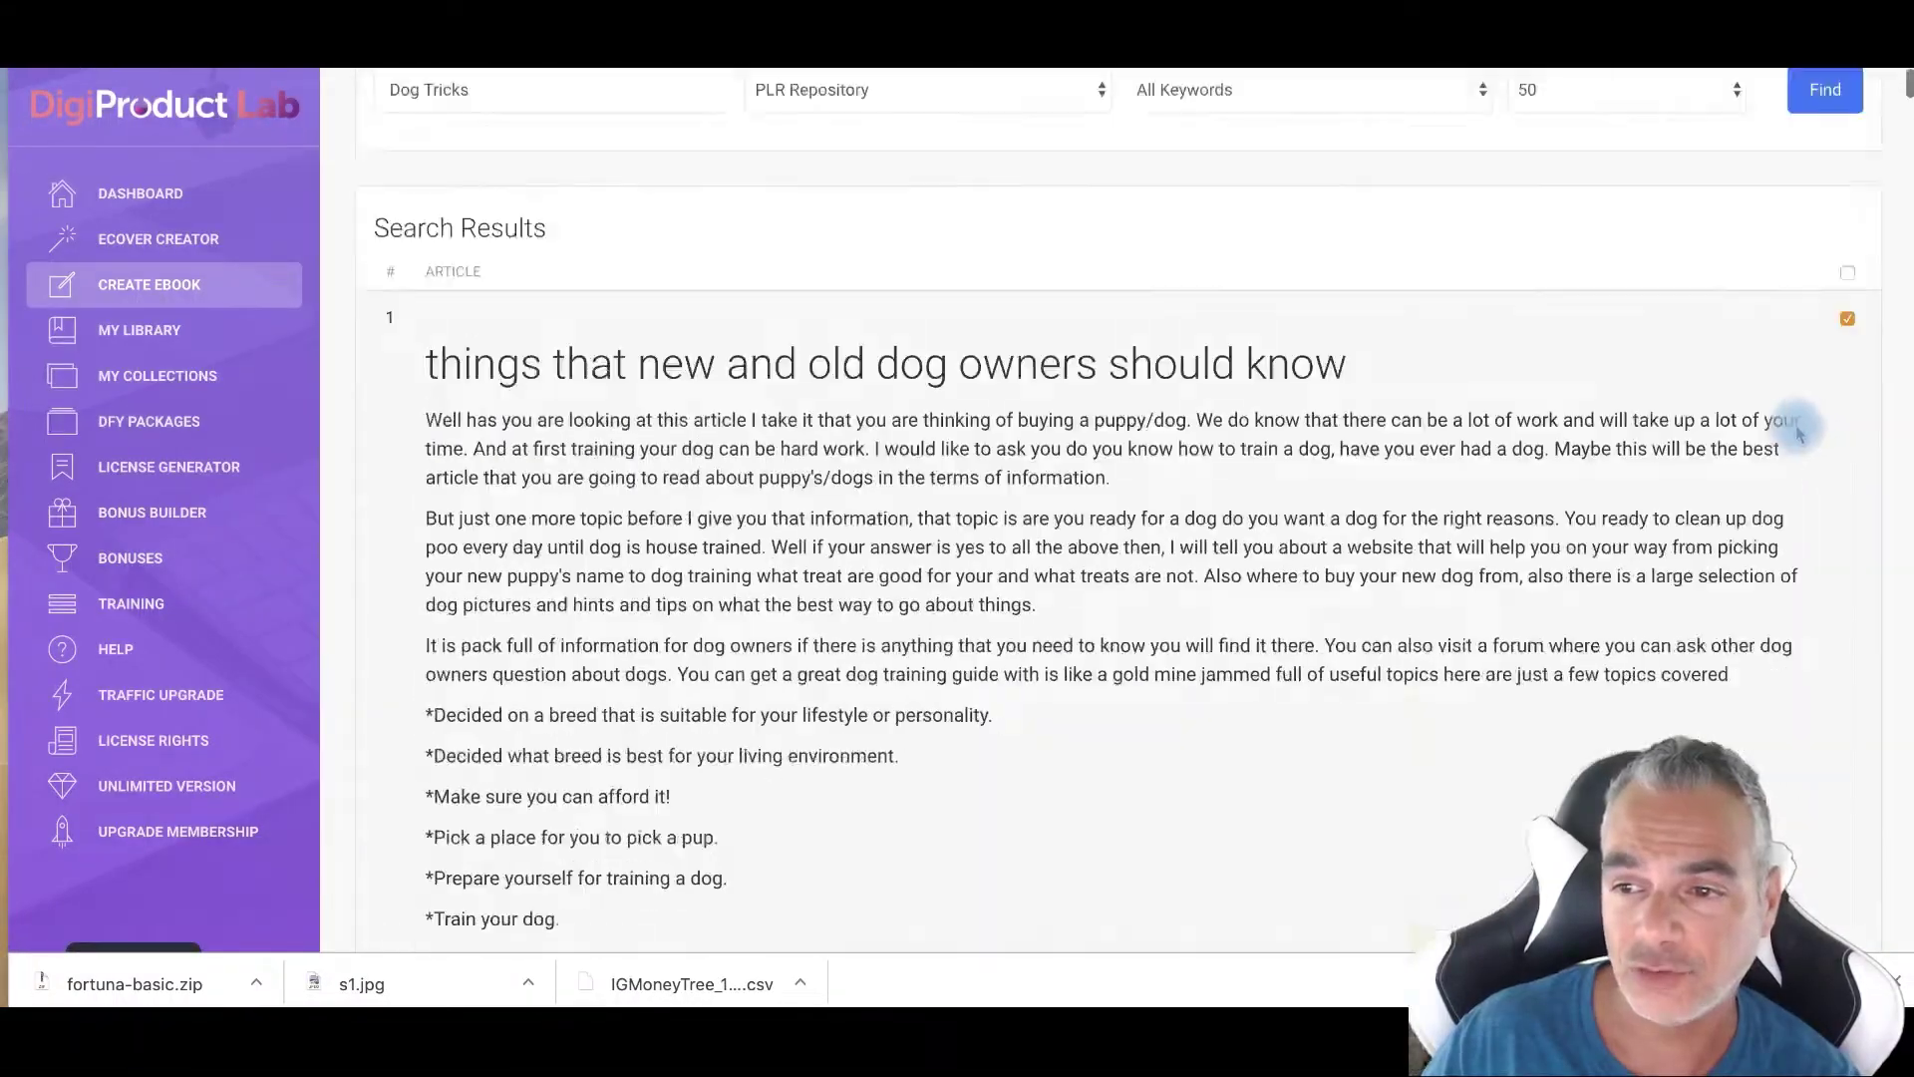
{"action": "scroll", "coordinate": [1799, 430], "scroll_direction": "up", "scroll_amount": 2}
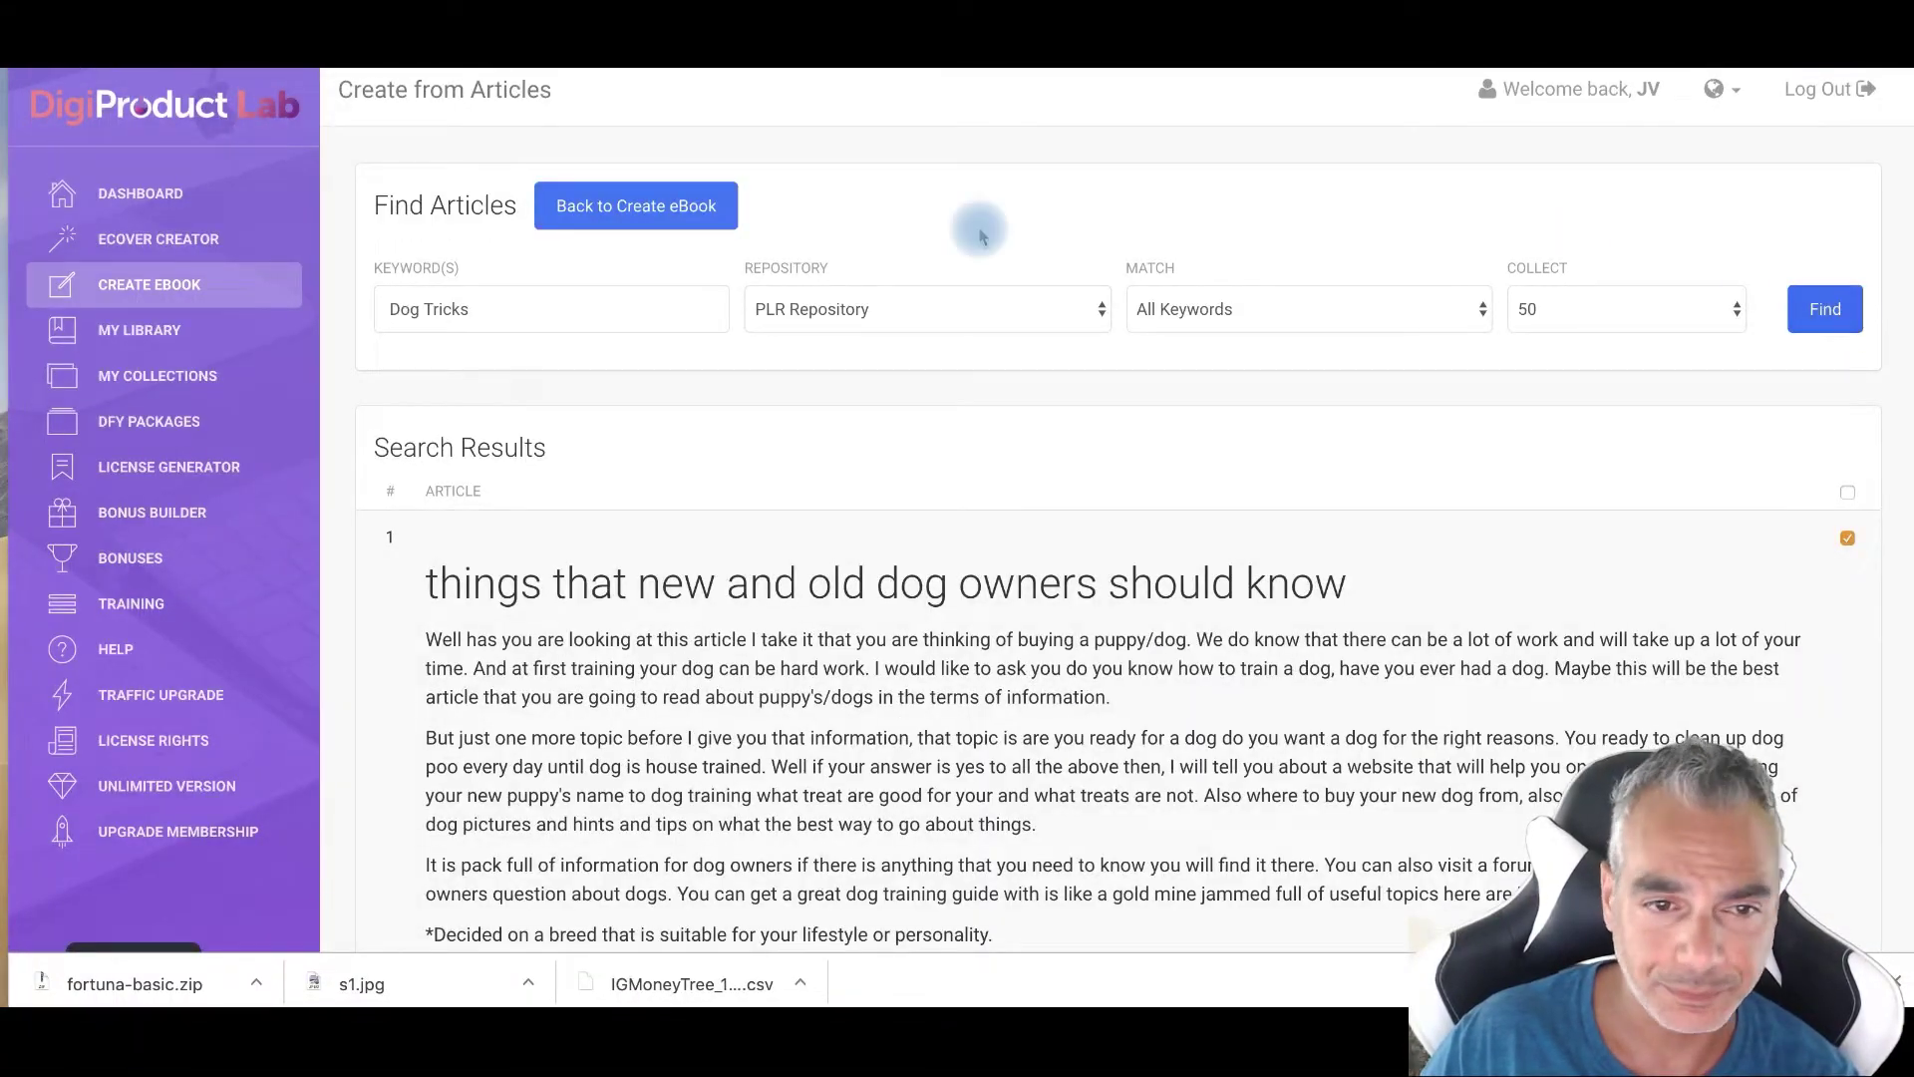
{"action": "scroll", "coordinate": [980, 236], "scroll_direction": "down", "scroll_amount": 10}
{"action": "scroll", "coordinate": [1037, 239], "scroll_direction": "down", "scroll_amount": 10}
{"action": "scroll", "coordinate": [1046, 235], "scroll_direction": "down", "scroll_amount": 10}
{"action": "scroll", "coordinate": [1063, 227], "scroll_direction": "down", "scroll_amount": 10}
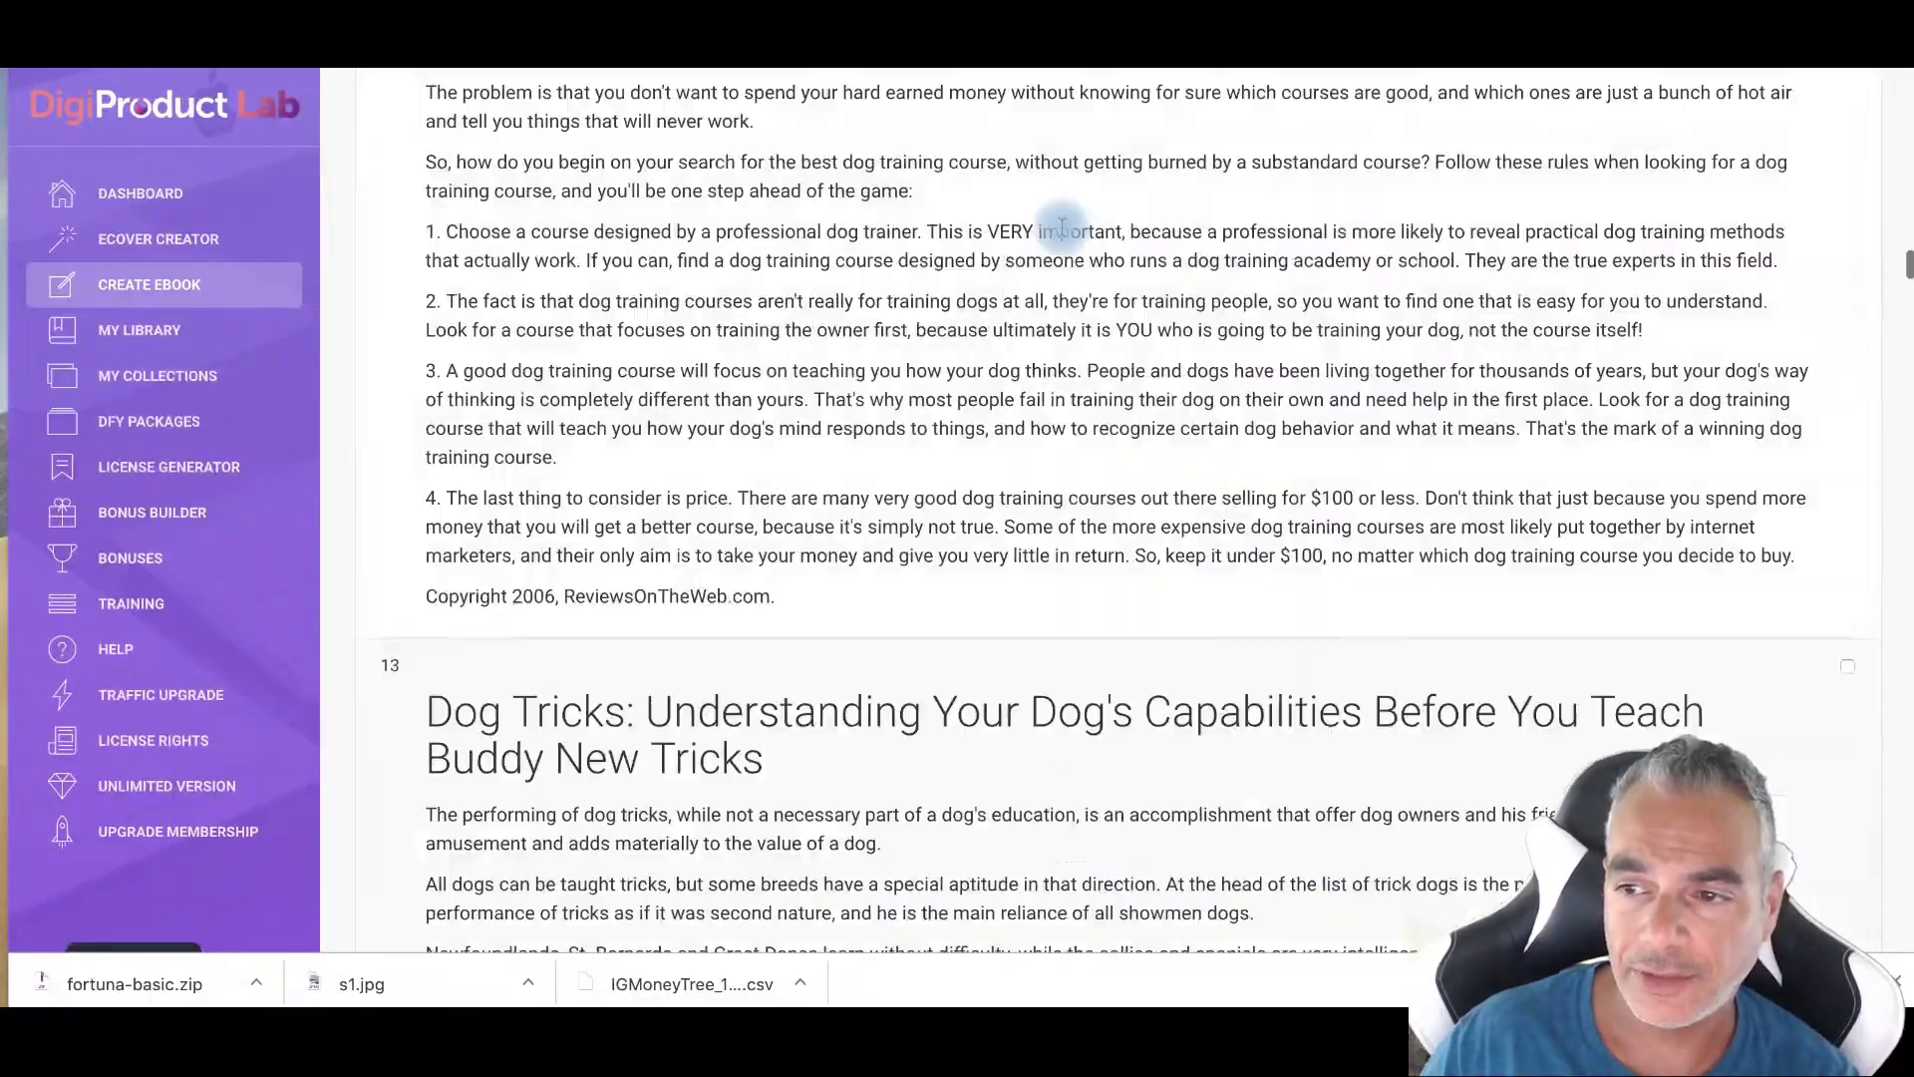
{"action": "scroll", "coordinate": [1062, 228], "scroll_direction": "down", "scroll_amount": 10}
{"action": "scroll", "coordinate": [1063, 227], "scroll_direction": "down", "scroll_amount": 10}
{"action": "scroll", "coordinate": [1063, 227], "scroll_direction": "down", "scroll_amount": 10}
{"action": "scroll", "coordinate": [1062, 227], "scroll_direction": "down", "scroll_amount": 10}
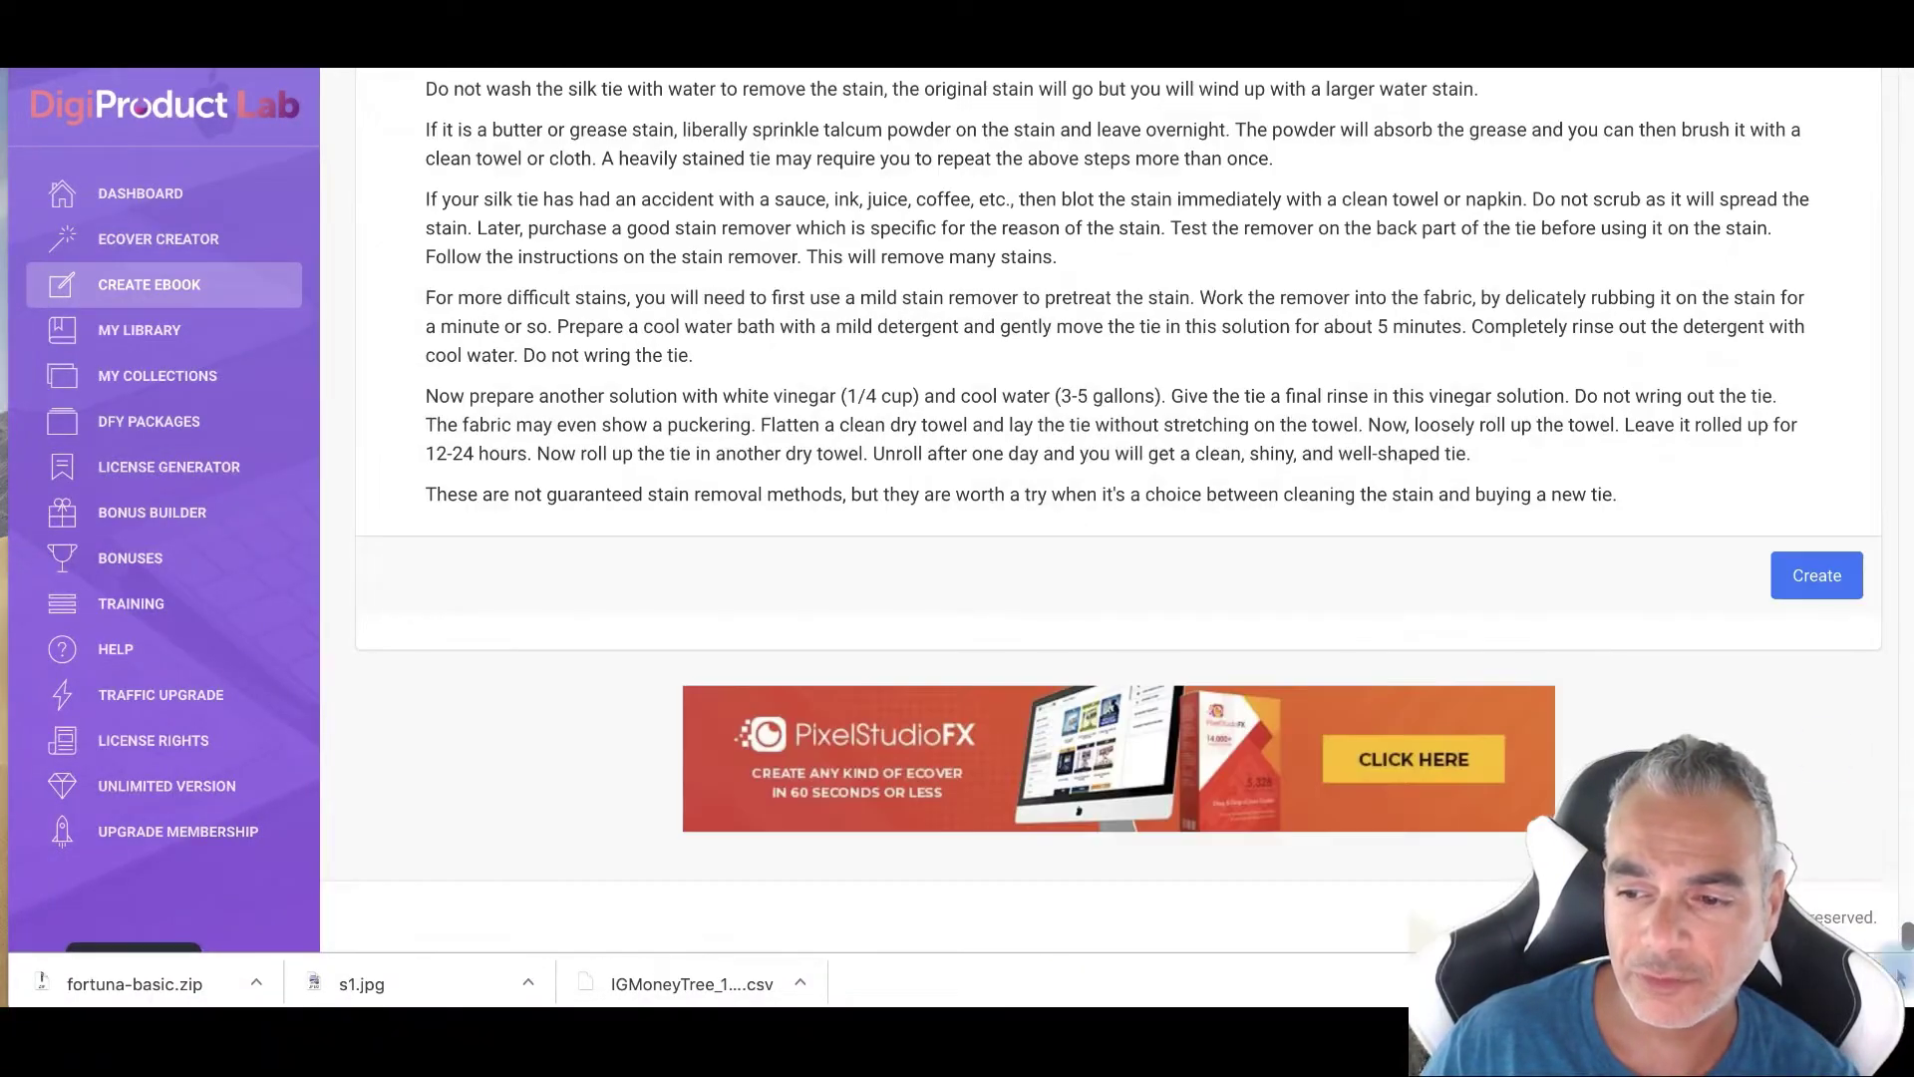
{"action": "left_click", "coordinate": [1817, 576]}
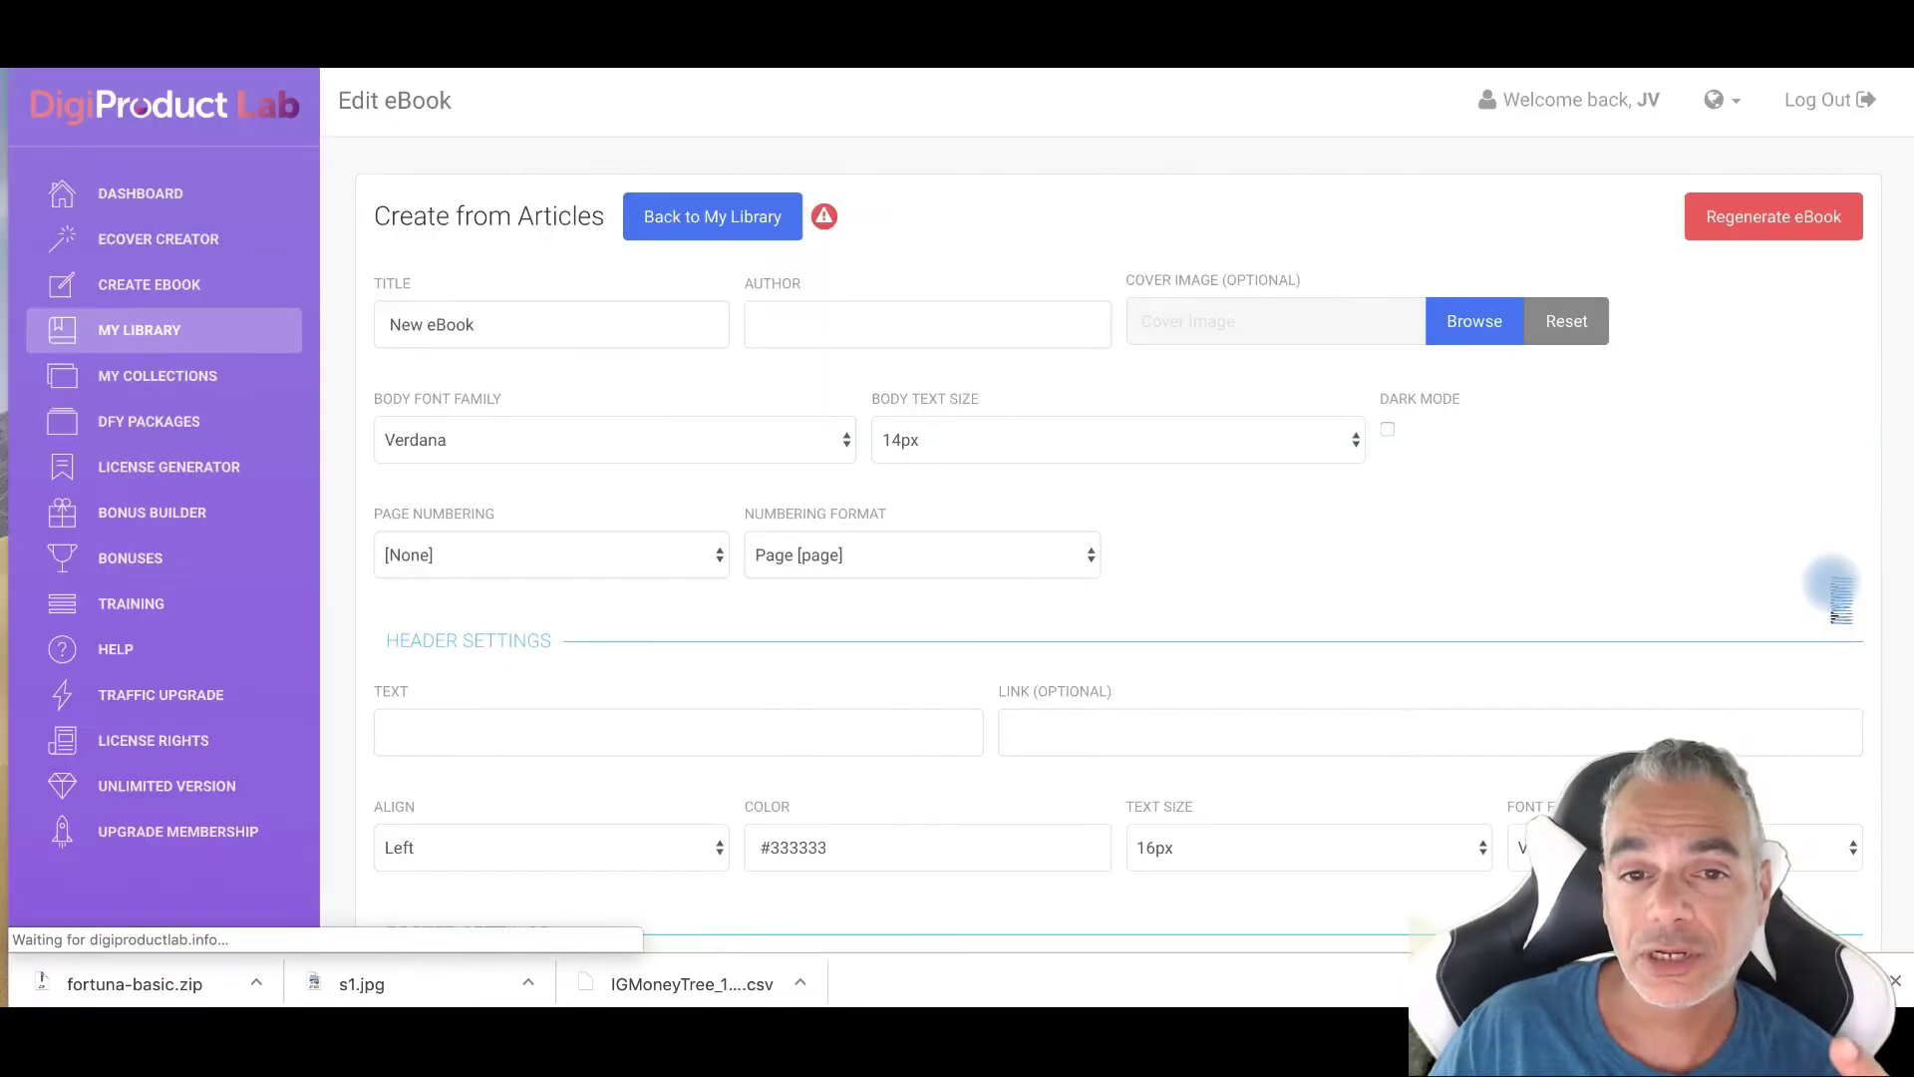
Change the eBook's body font family from Verdana to OpenSans.
{"action": "scroll", "coordinate": [789, 579], "scroll_direction": "down", "scroll_amount": 1}
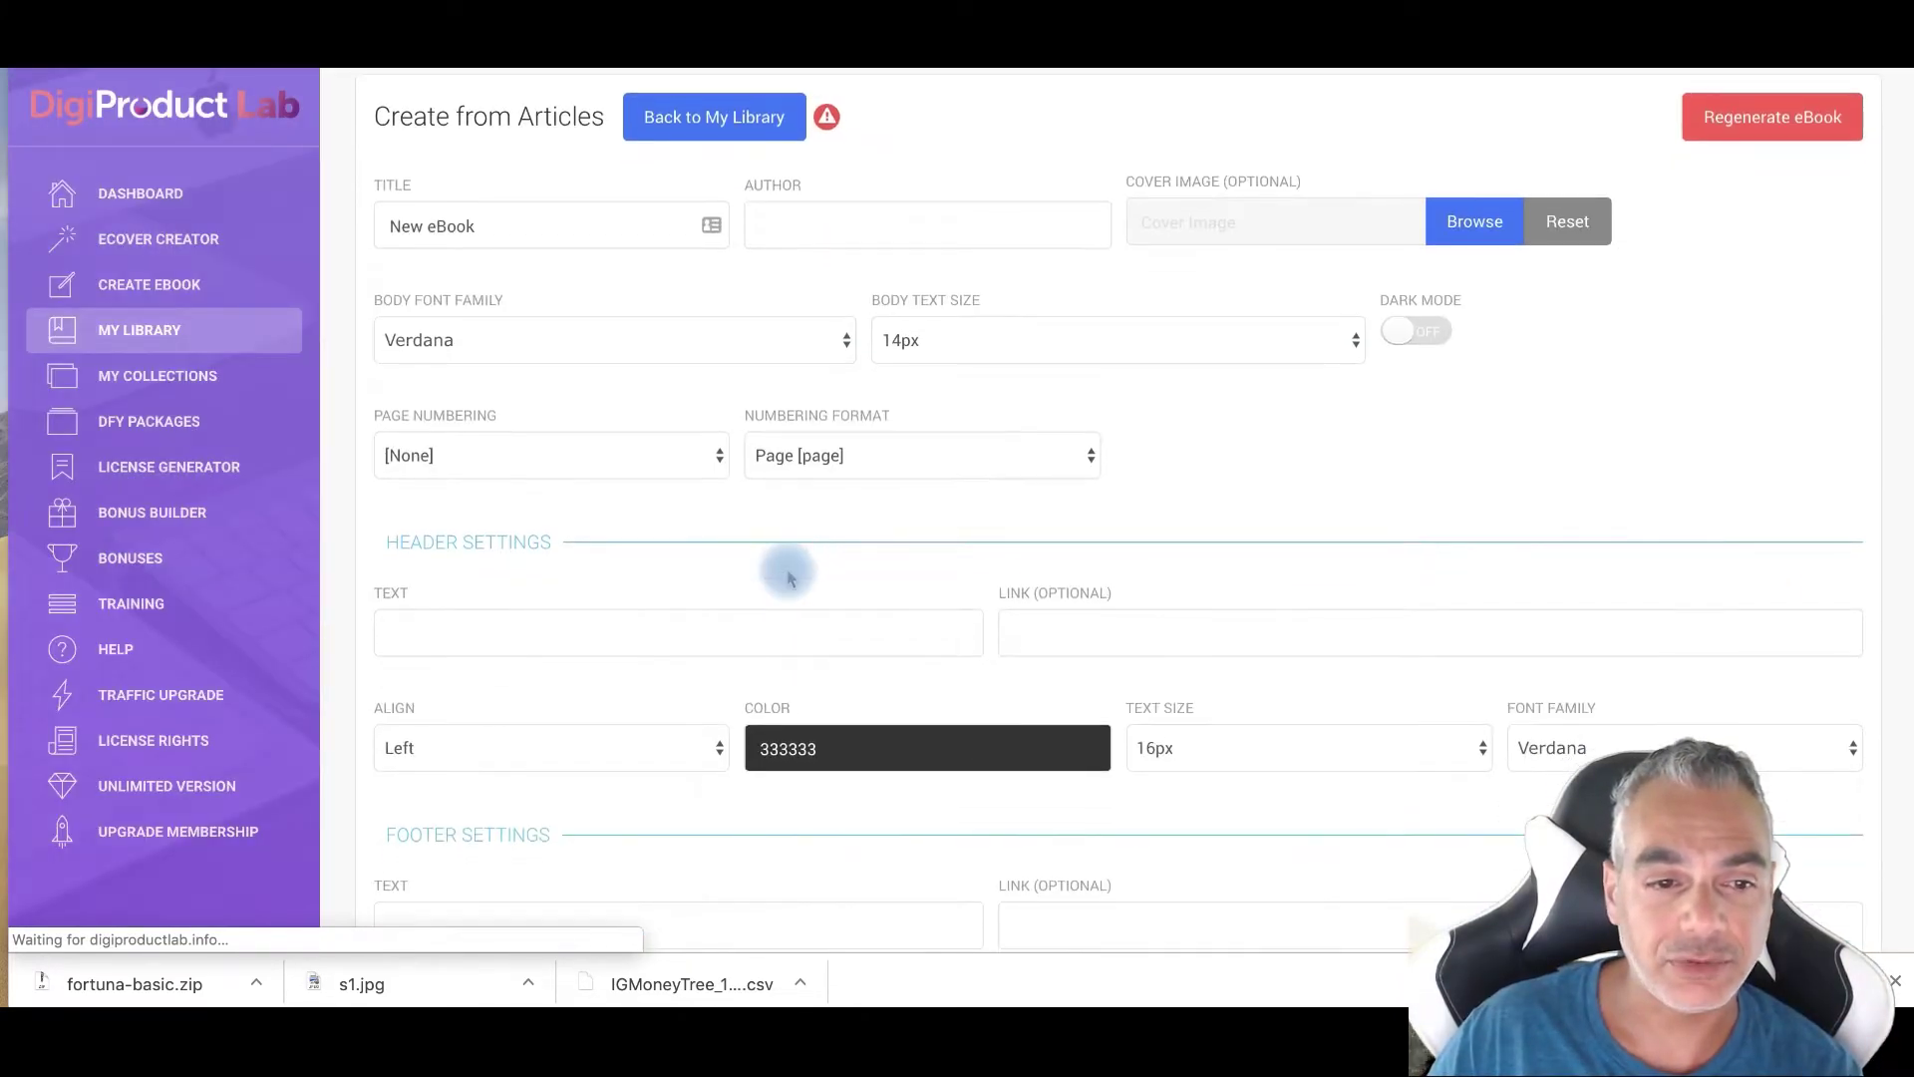
{"action": "left_click", "coordinate": [561, 343]}
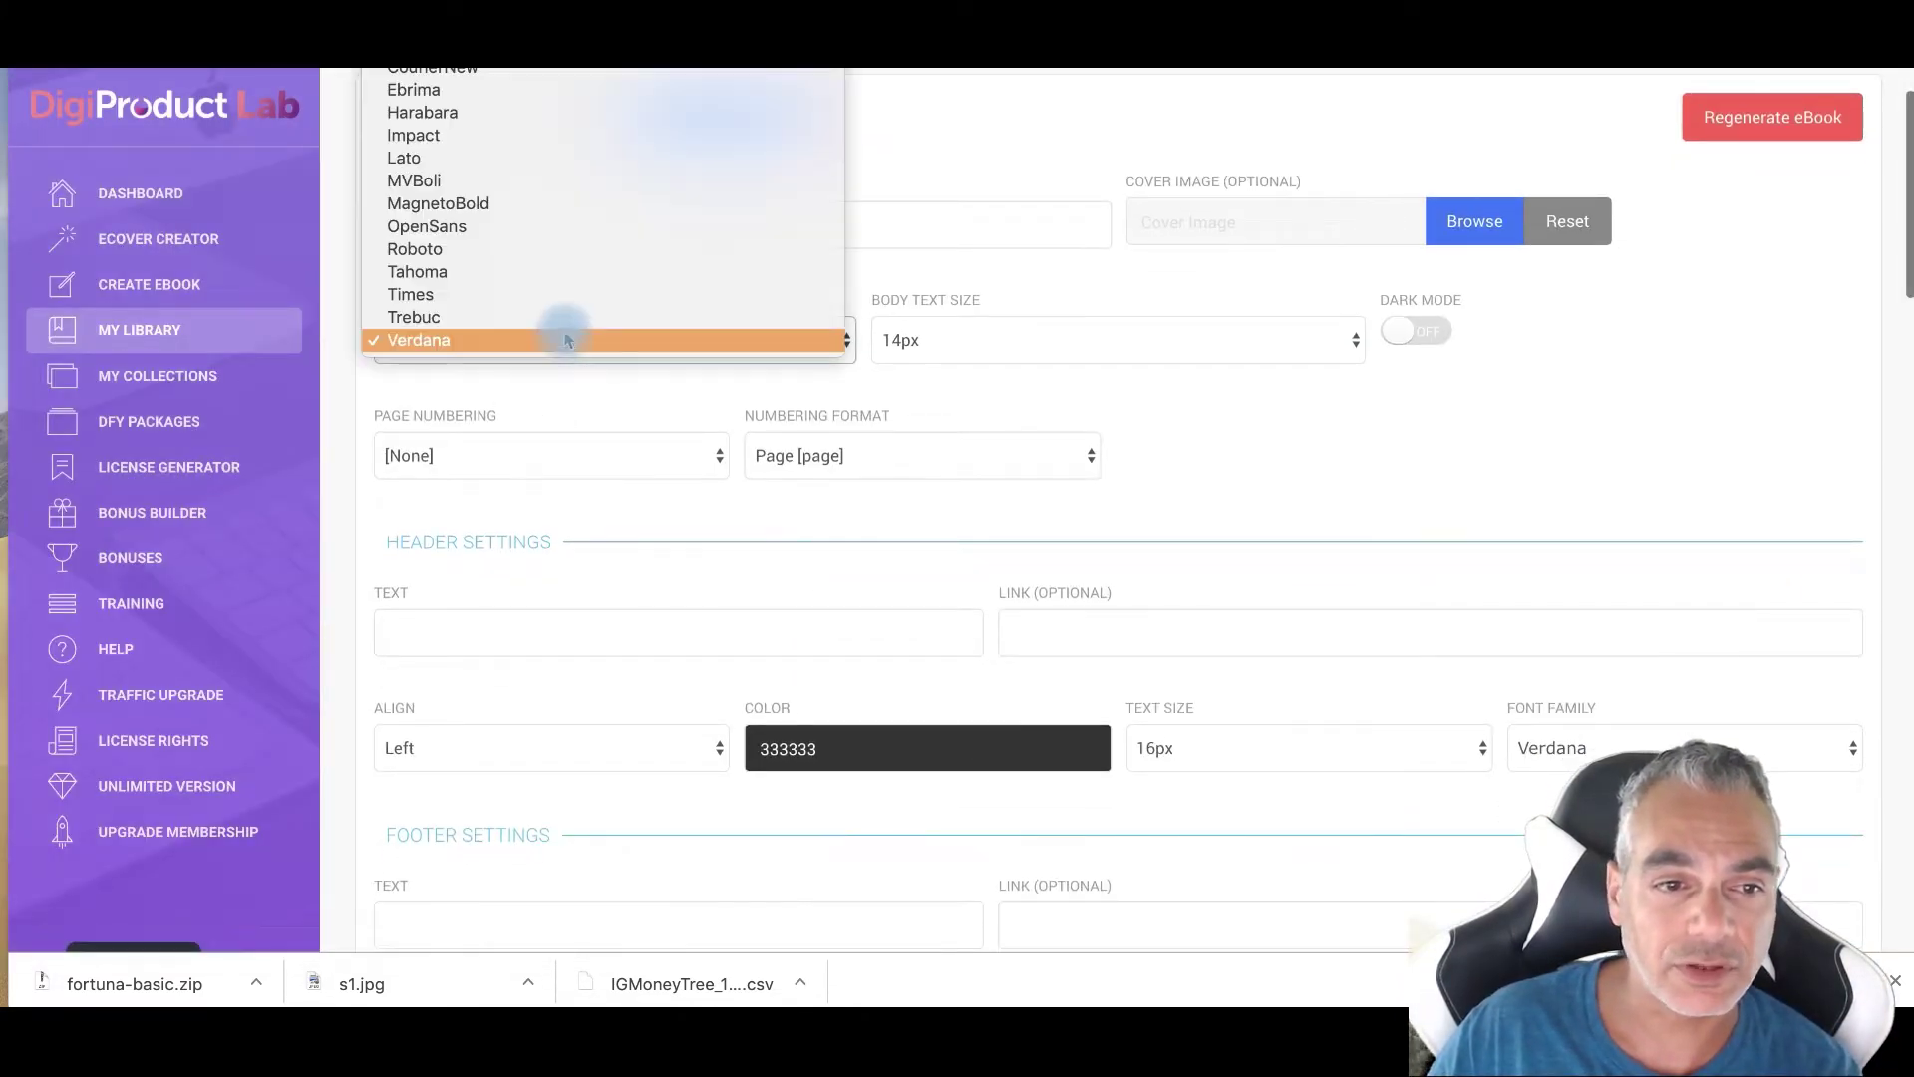
{"action": "left_click", "coordinate": [551, 245]}
{"action": "scroll", "coordinate": [1266, 468], "scroll_direction": "down", "scroll_amount": 3}
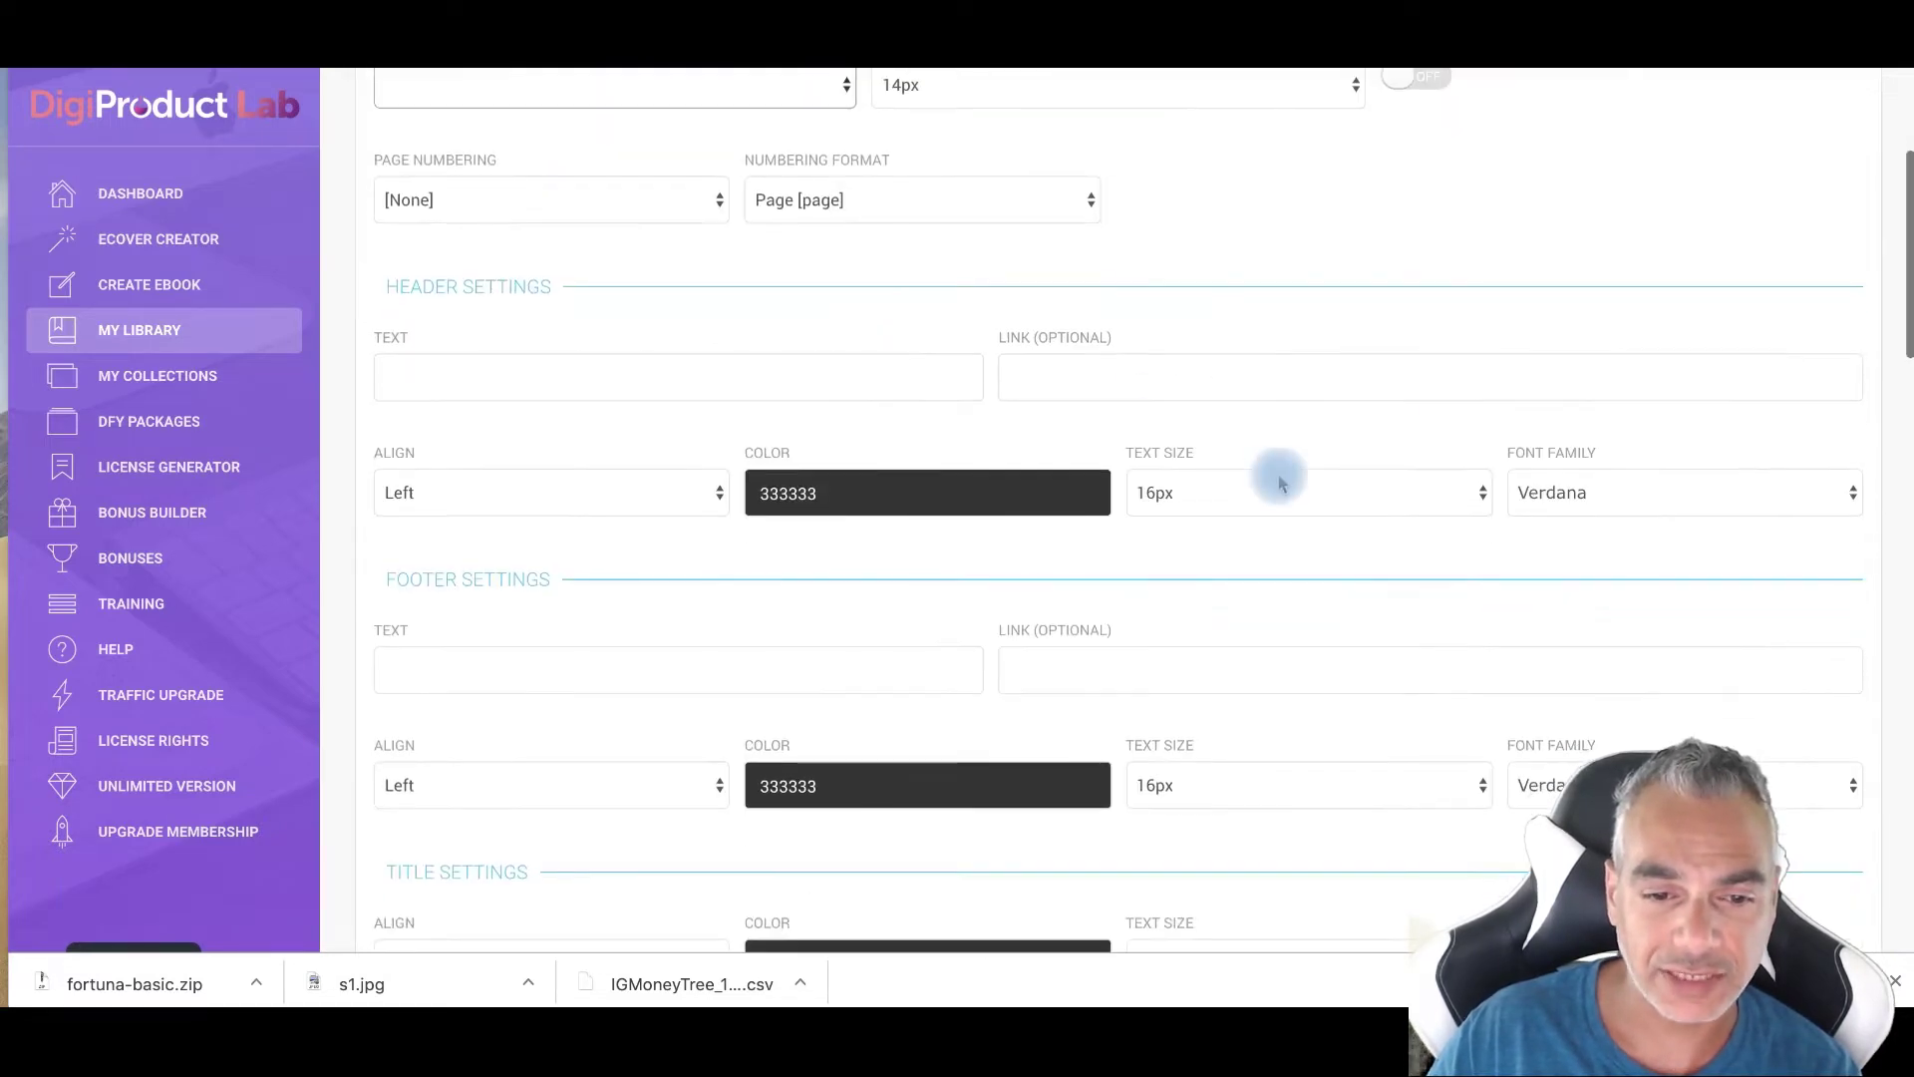
{"action": "scroll", "coordinate": [1119, 415], "scroll_direction": "up", "scroll_amount": 1}
Look over the header text and chapters table, then regenerate the eBook.
{"action": "left_click", "coordinate": [674, 462]}
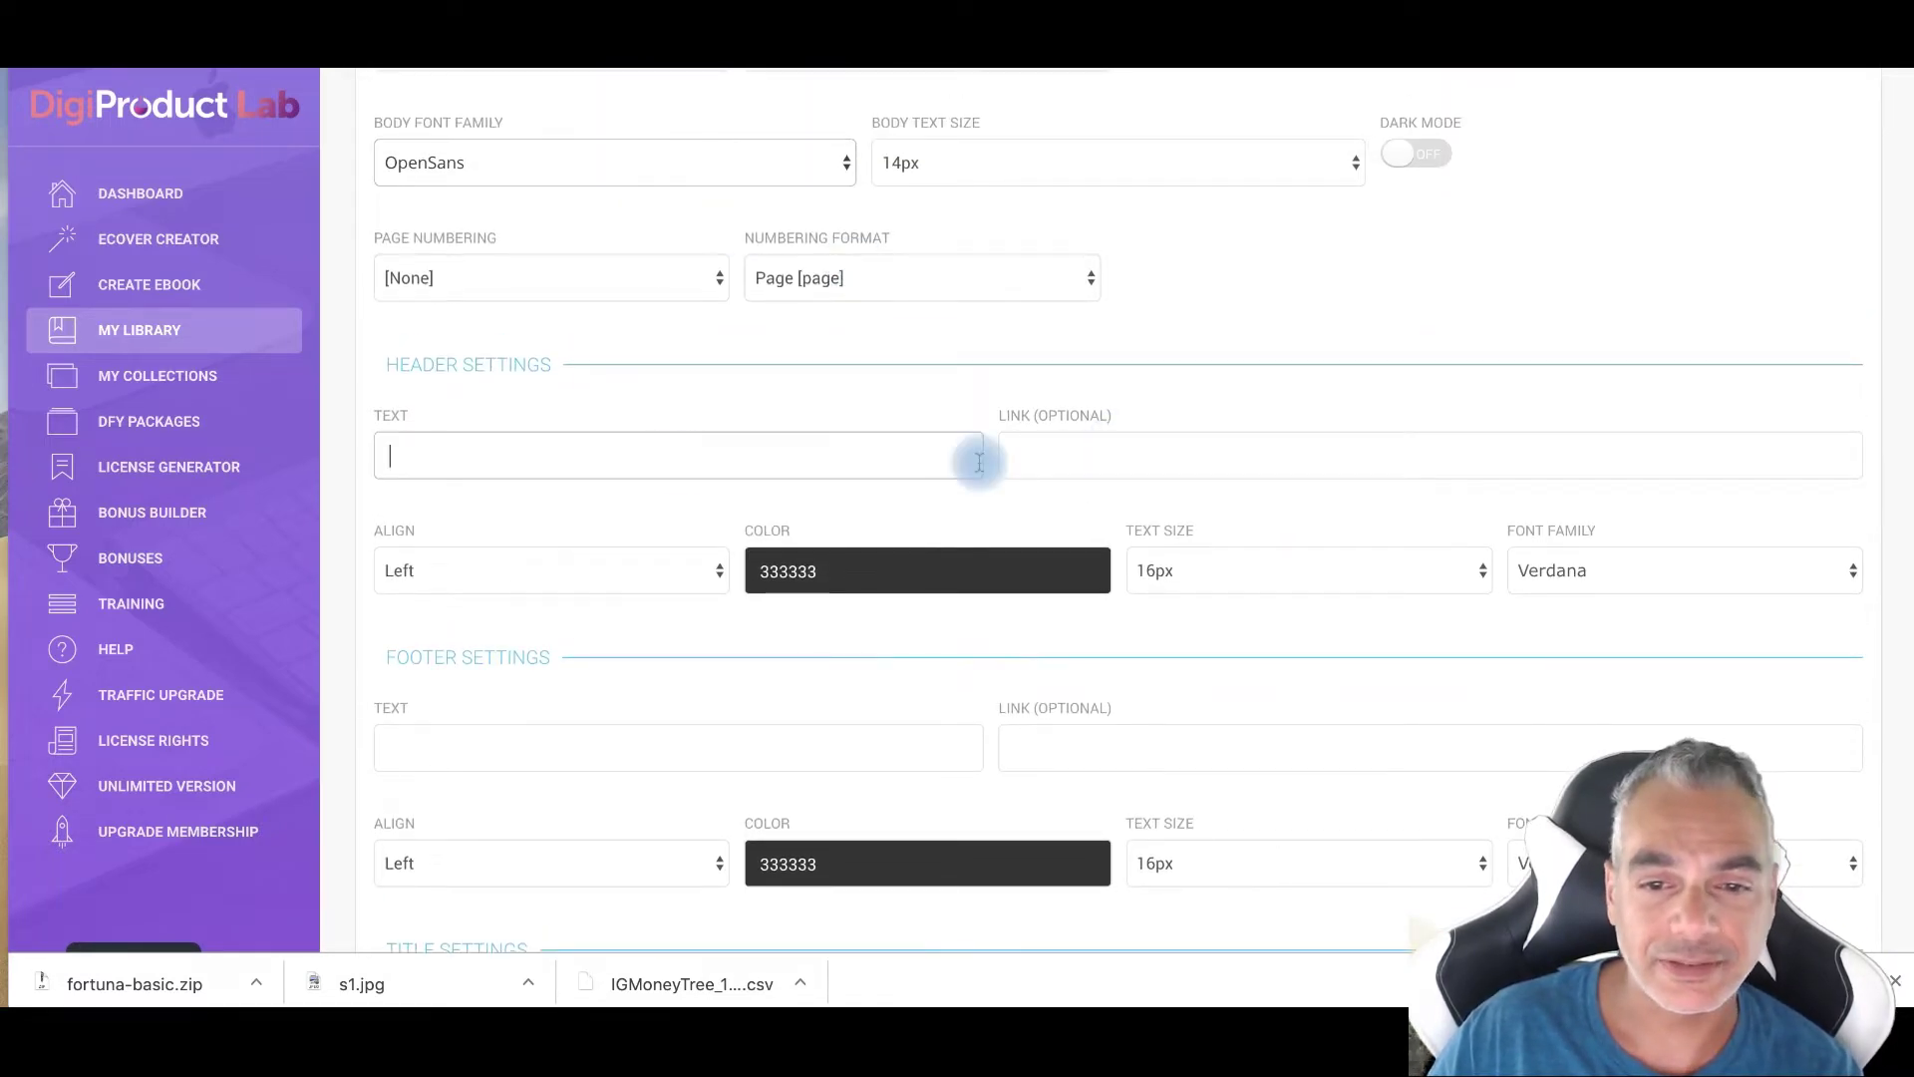
{"action": "scroll", "coordinate": [1132, 469], "scroll_direction": "down", "scroll_amount": 4}
{"action": "scroll", "coordinate": [1137, 478], "scroll_direction": "down", "scroll_amount": 2}
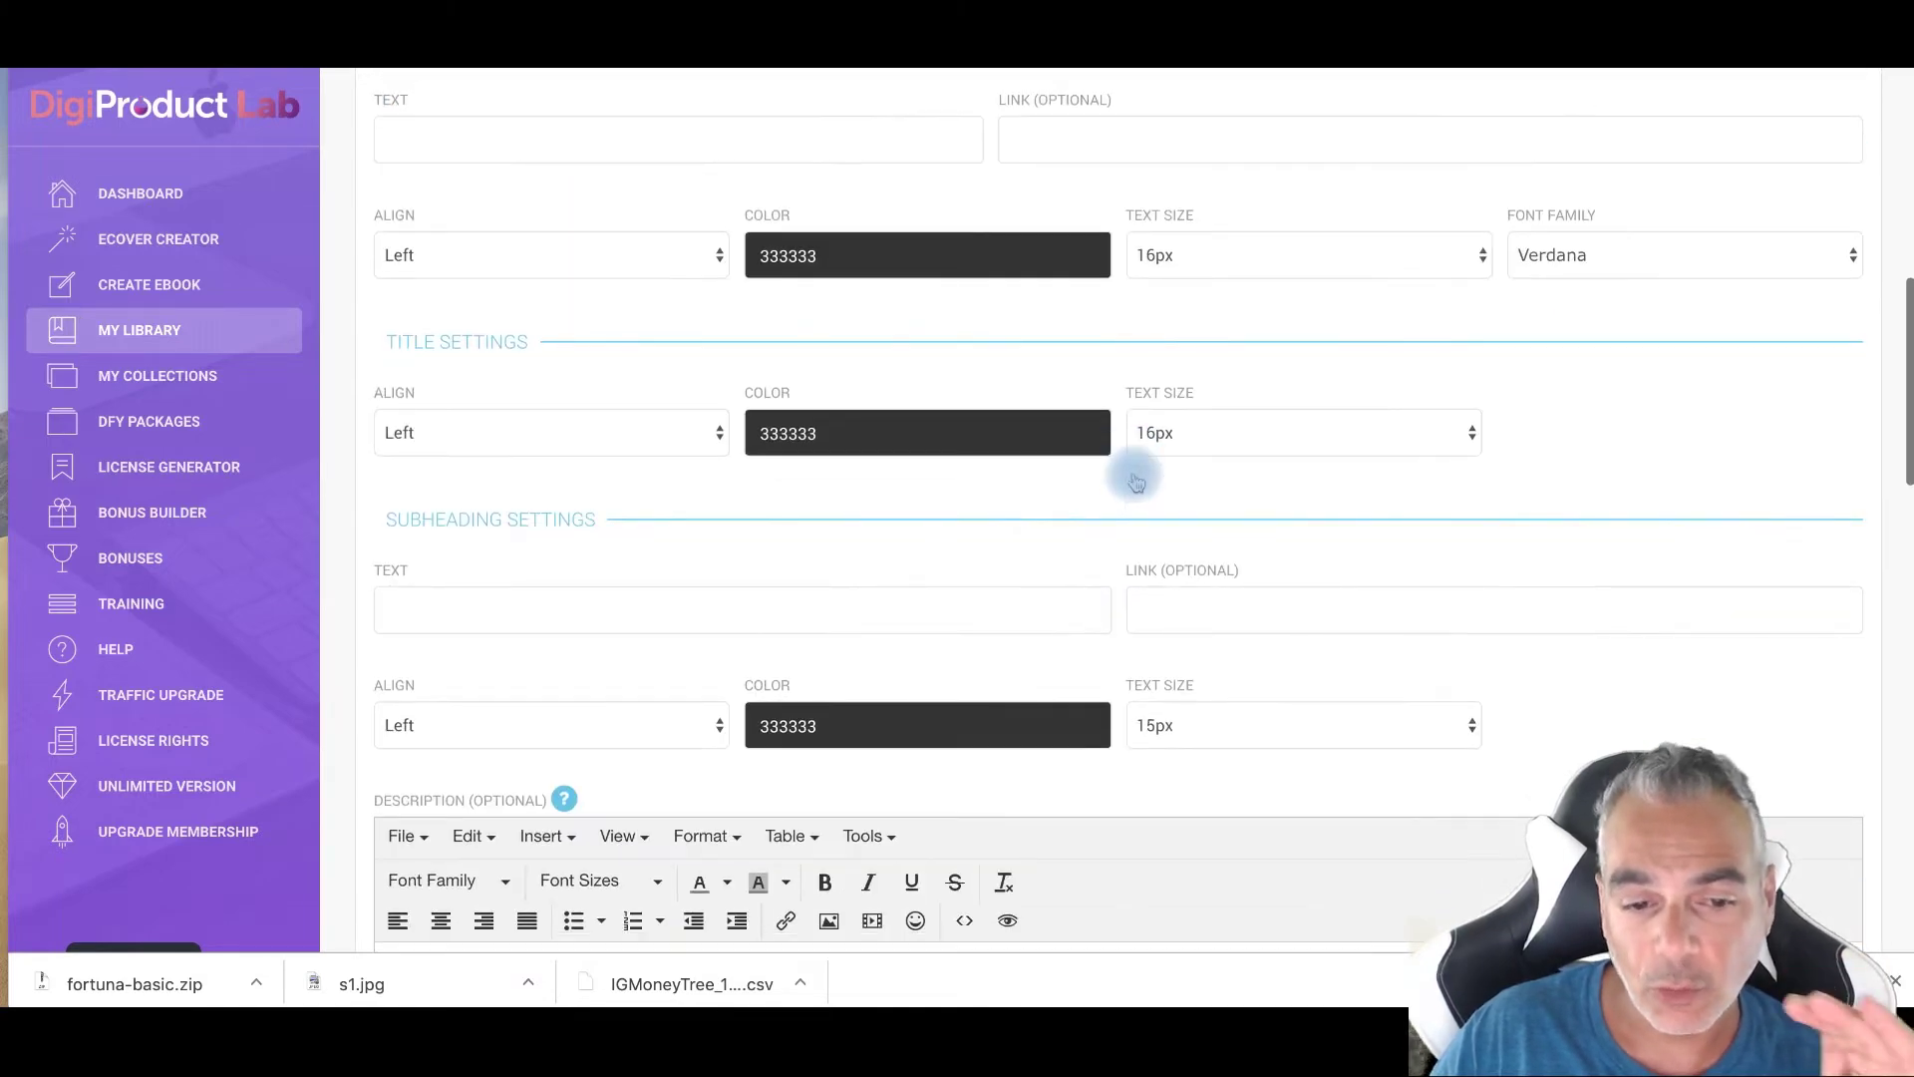
{"action": "scroll", "coordinate": [1097, 498], "scroll_direction": "down", "scroll_amount": 5}
{"action": "scroll", "coordinate": [957, 569], "scroll_direction": "down", "scroll_amount": 3}
{"action": "scroll", "coordinate": [936, 560], "scroll_direction": "down", "scroll_amount": 2}
{"action": "scroll", "coordinate": [936, 560], "scroll_direction": "down", "scroll_amount": 3}
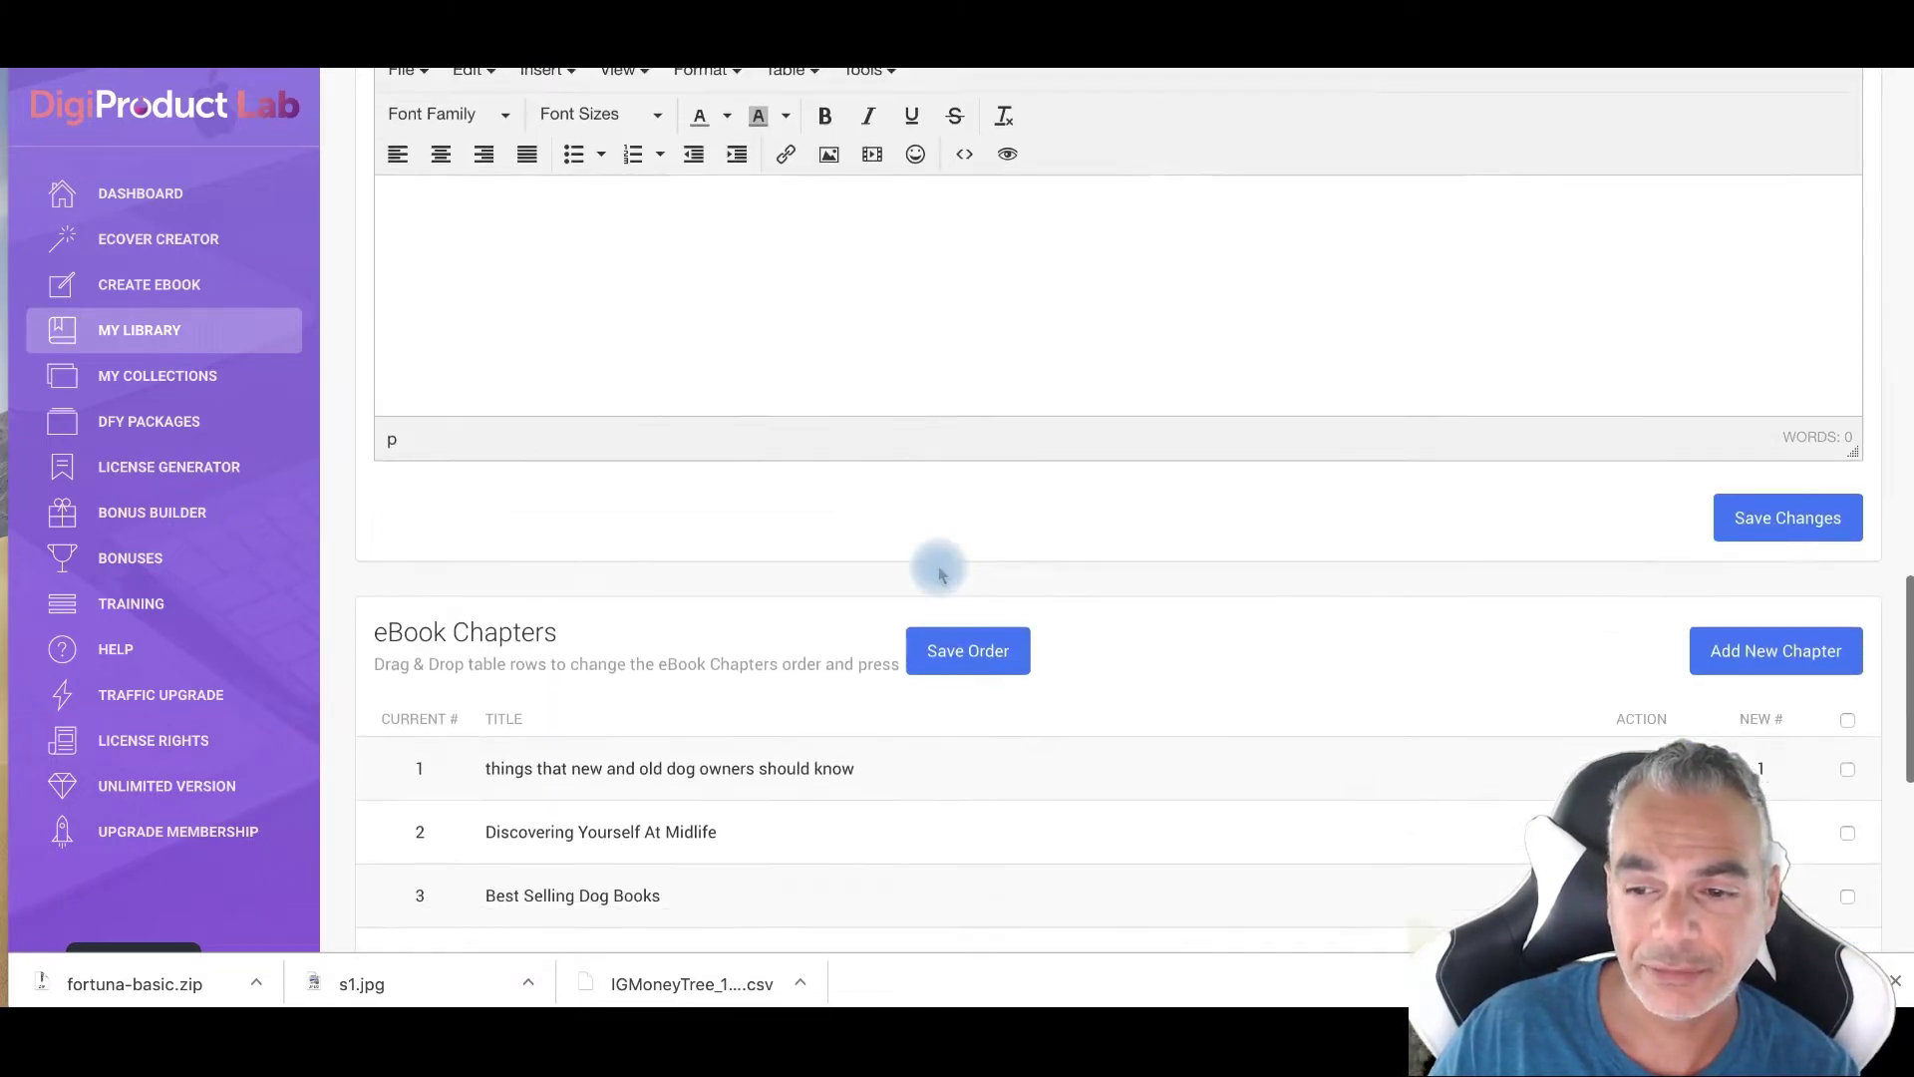
{"action": "scroll", "coordinate": [936, 565], "scroll_direction": "down", "scroll_amount": 3}
{"action": "left_click_drag", "start_coordinate": [534, 413], "coordinate": [531, 419]}
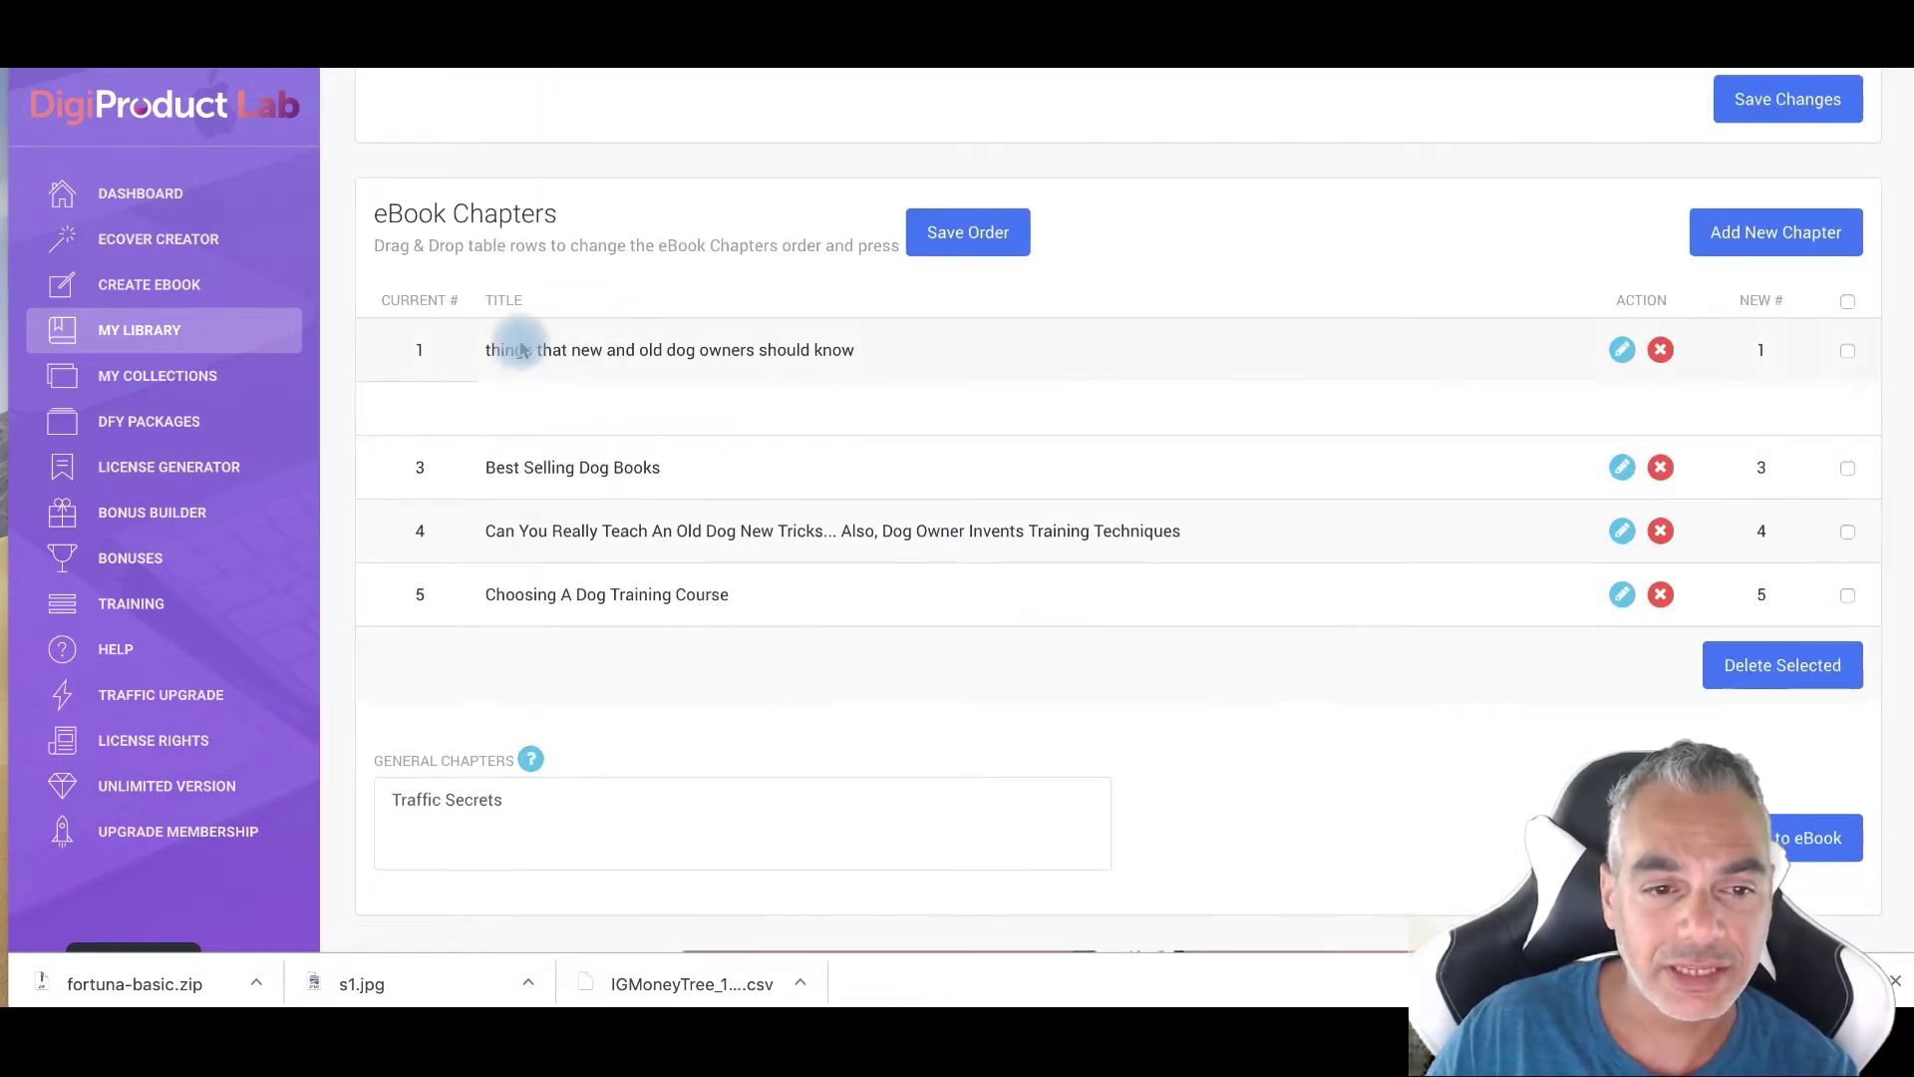
{"action": "scroll", "coordinate": [841, 590], "scroll_direction": "down", "scroll_amount": 2}
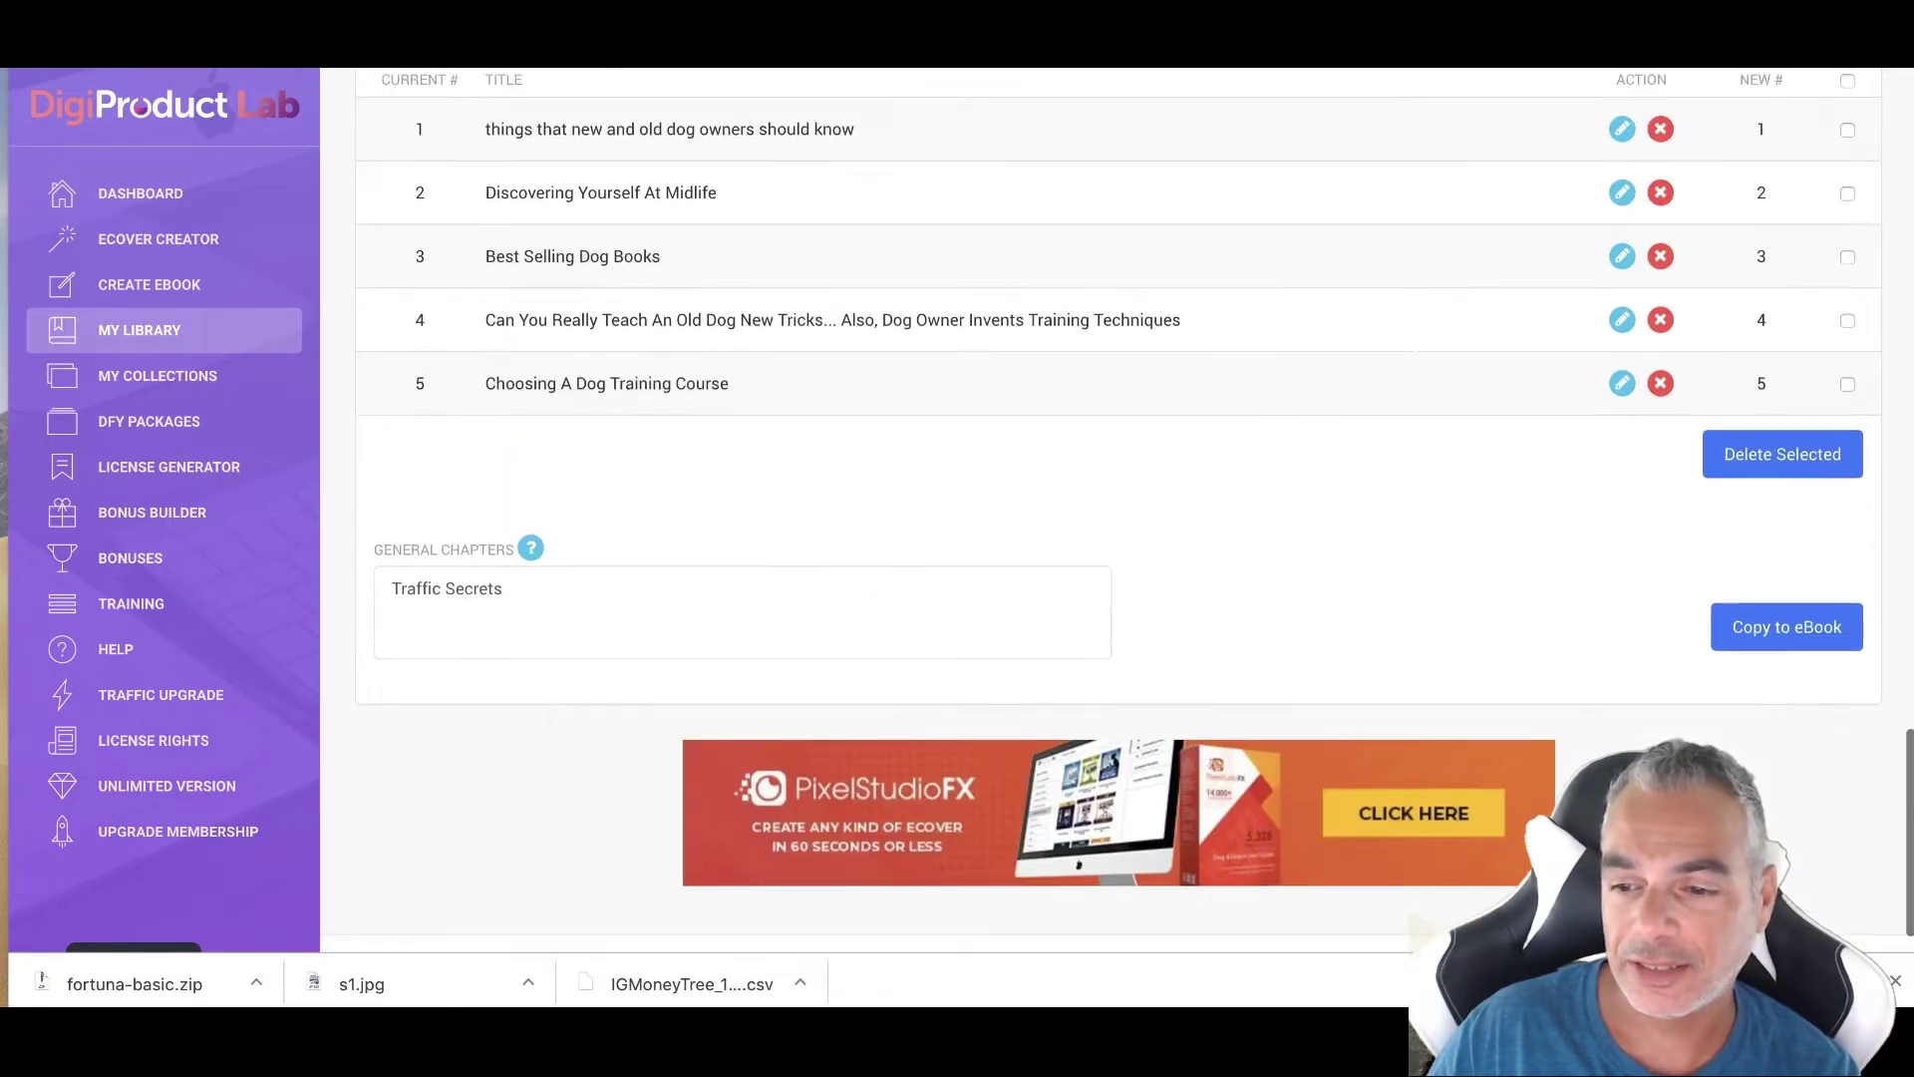
{"action": "scroll", "coordinate": [1590, 738], "scroll_direction": "up", "scroll_amount": 4}
{"action": "scroll", "coordinate": [1774, 493], "scroll_direction": "up", "scroll_amount": 3}
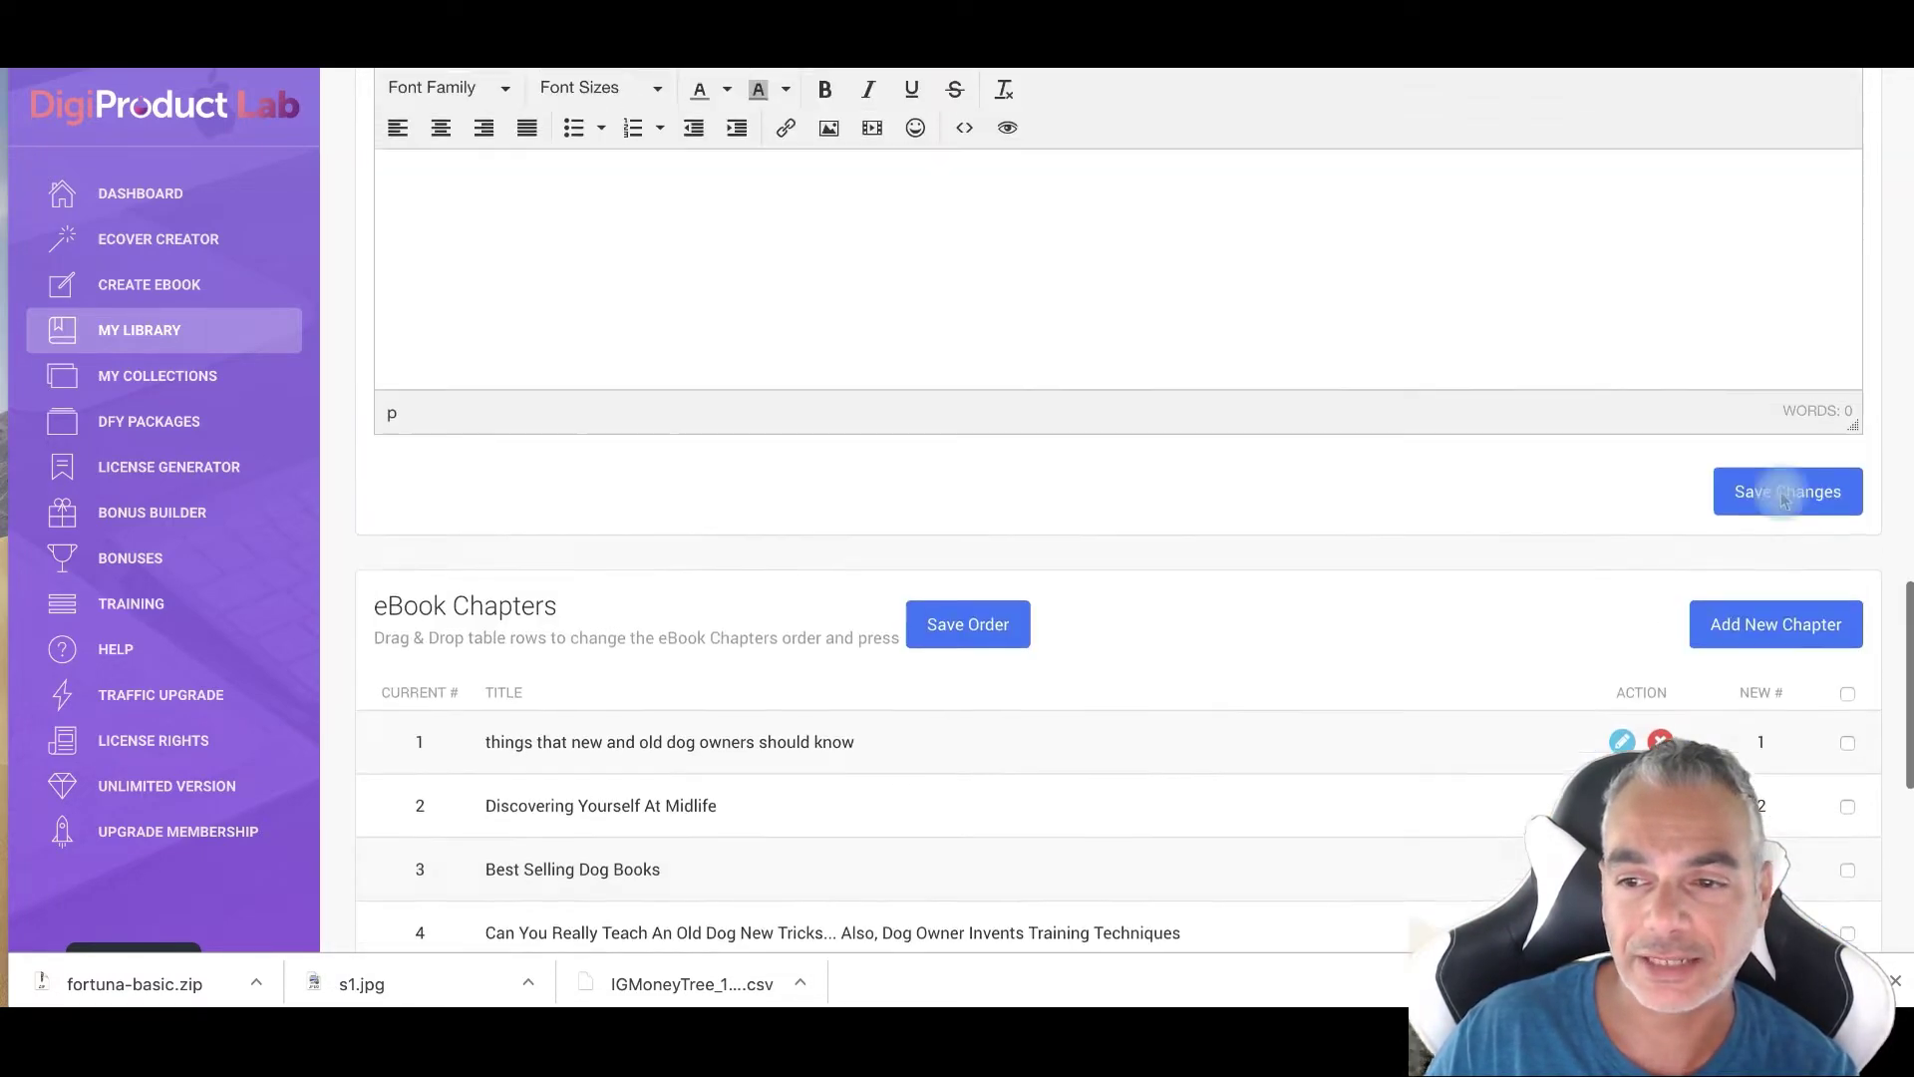
{"action": "scroll", "coordinate": [1780, 519], "scroll_direction": "up", "scroll_amount": 8}
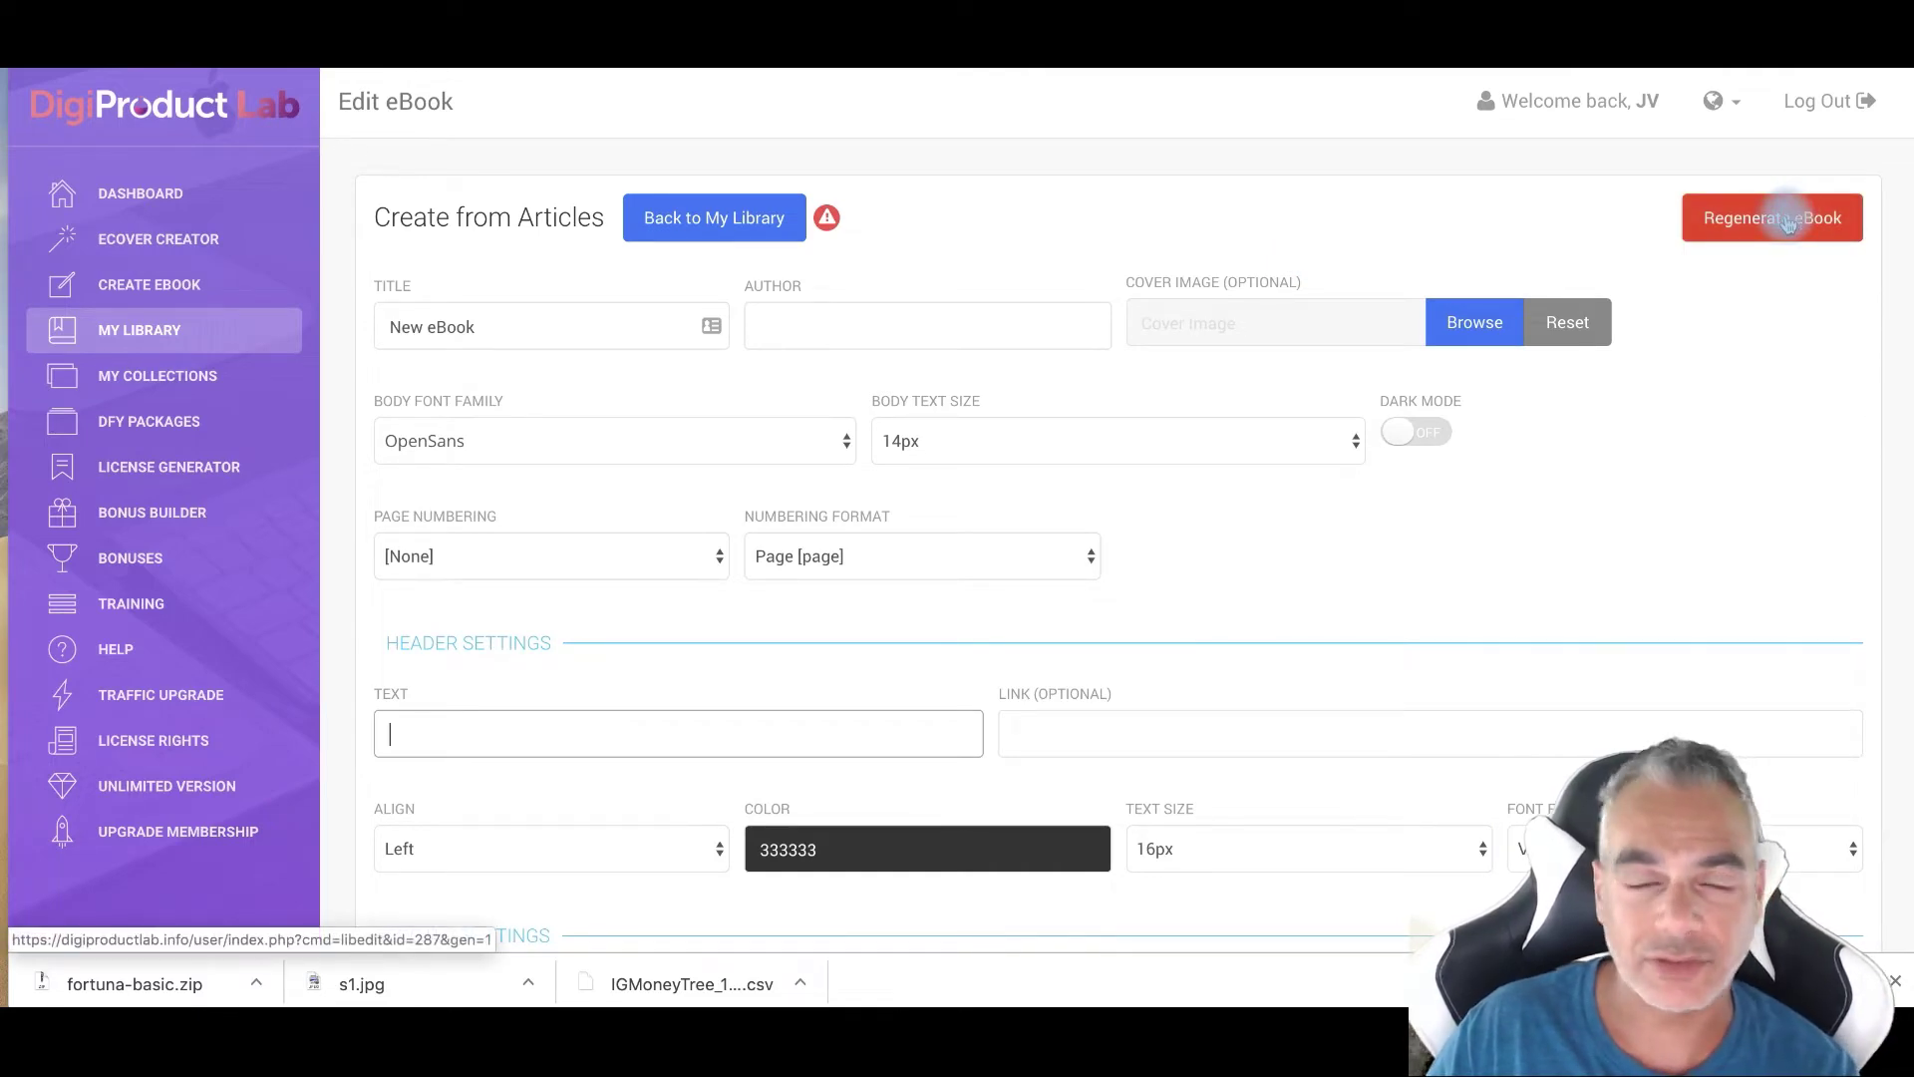
{"action": "left_click", "coordinate": [1788, 223]}
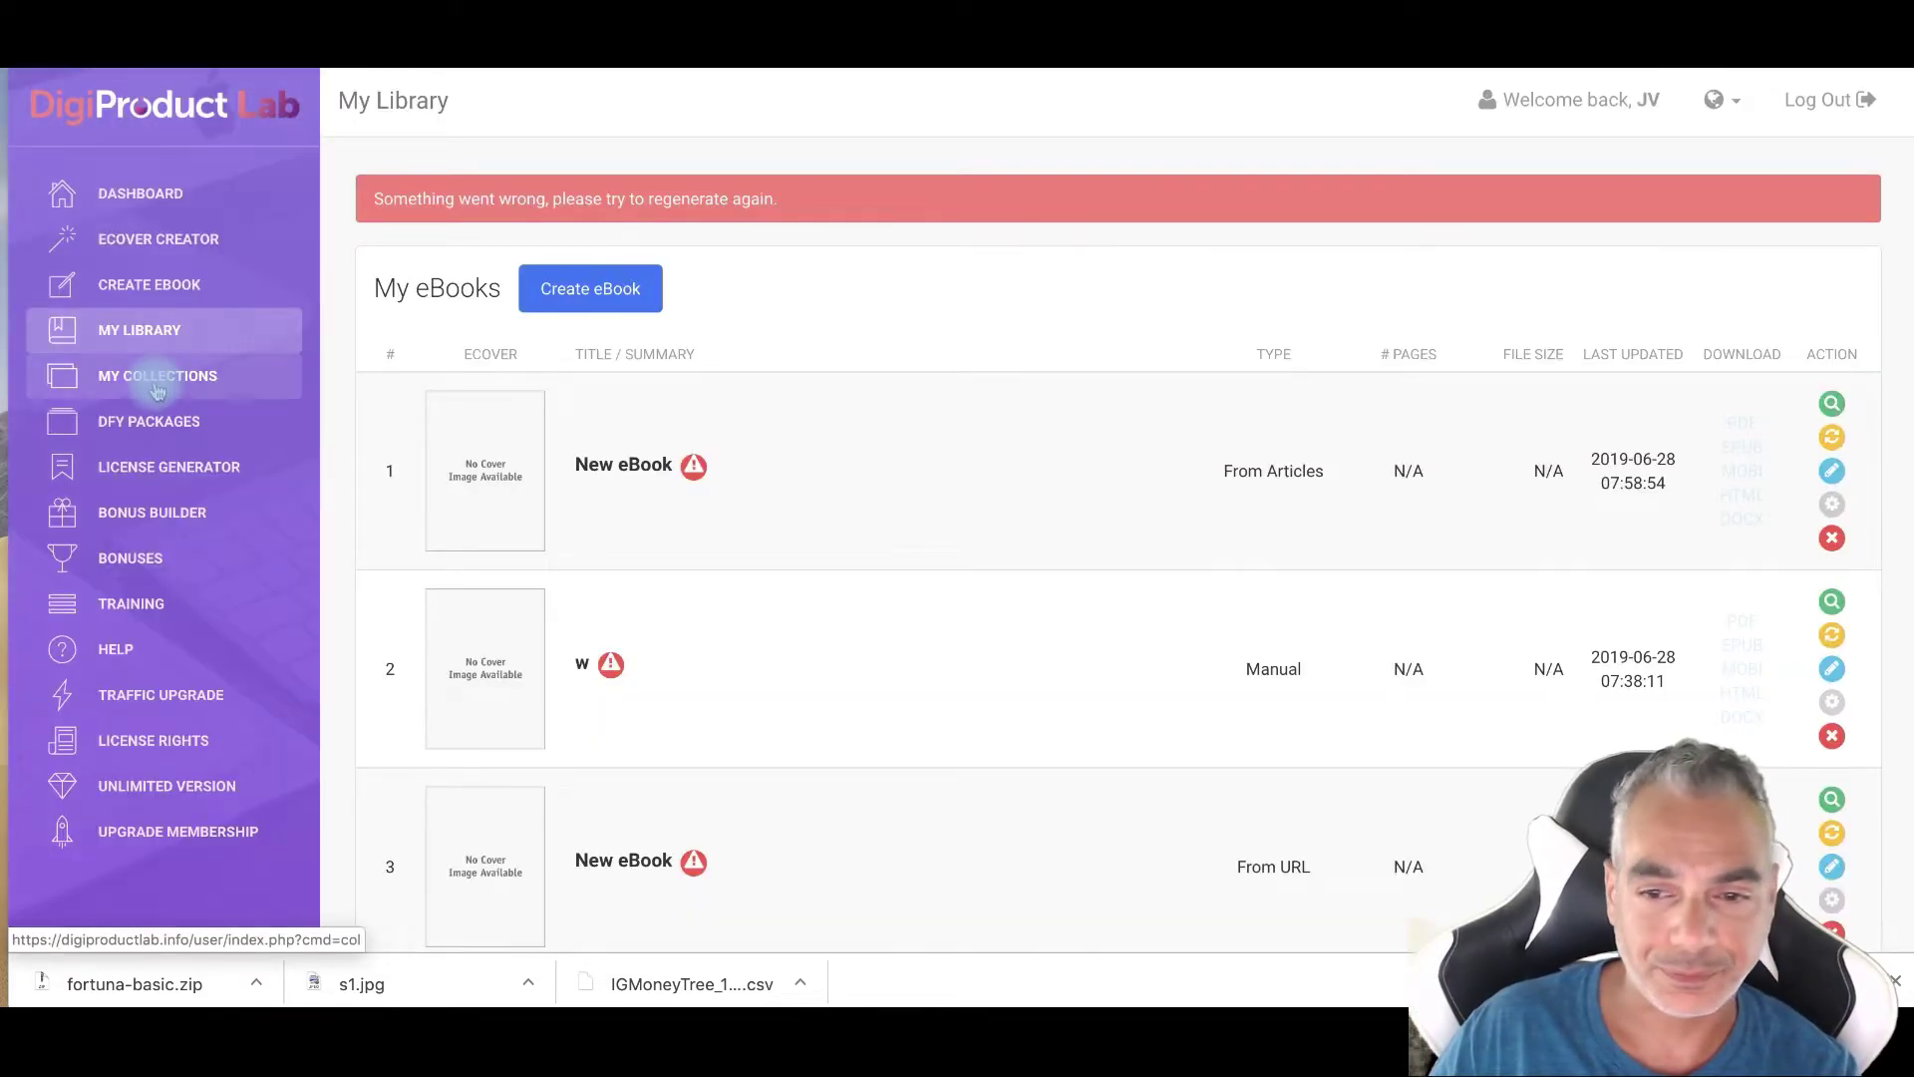
Scroll My Library down to the SEO Tips entries and preview SEO Tips 2019.
{"action": "scroll", "coordinate": [887, 603], "scroll_direction": "down", "scroll_amount": 10}
{"action": "scroll", "coordinate": [869, 615], "scroll_direction": "down", "scroll_amount": 10}
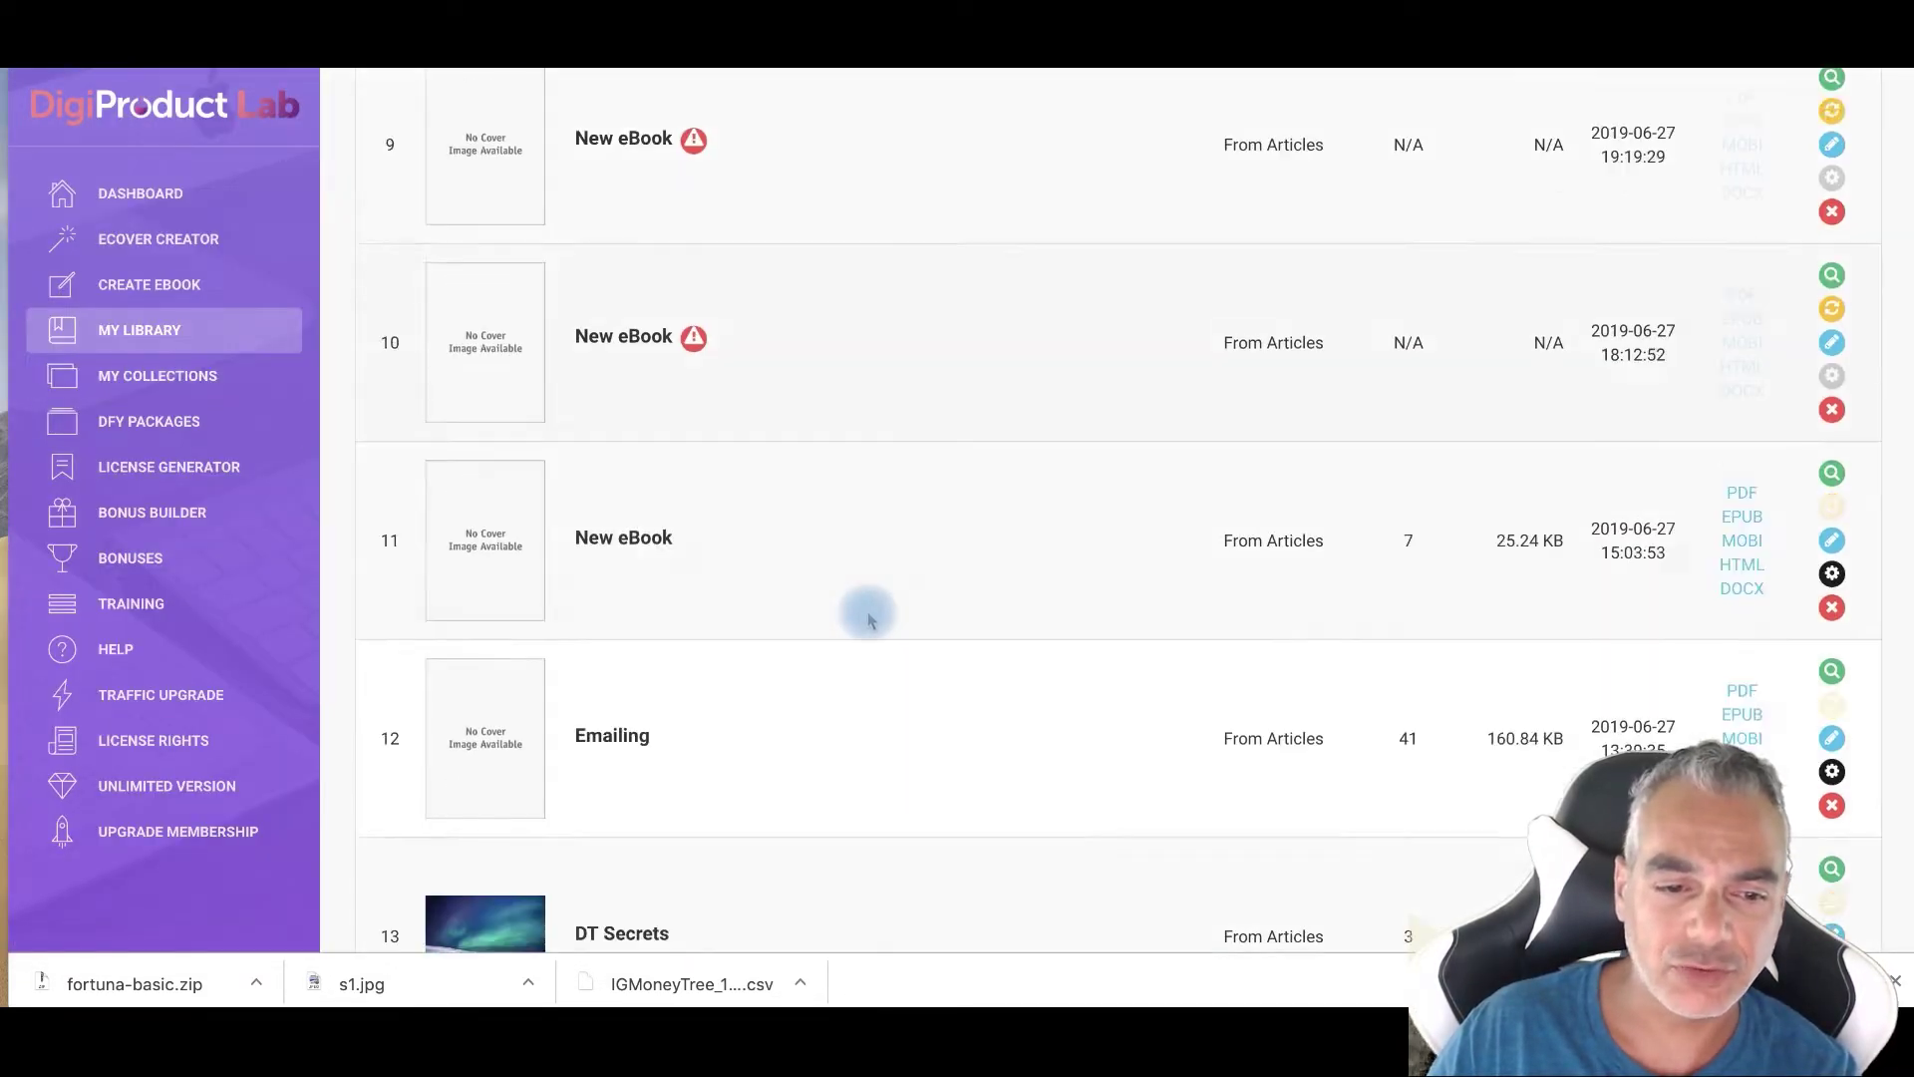
{"action": "scroll", "coordinate": [788, 519], "scroll_direction": "down", "scroll_amount": 5}
{"action": "scroll", "coordinate": [798, 576], "scroll_direction": "down", "scroll_amount": 2}
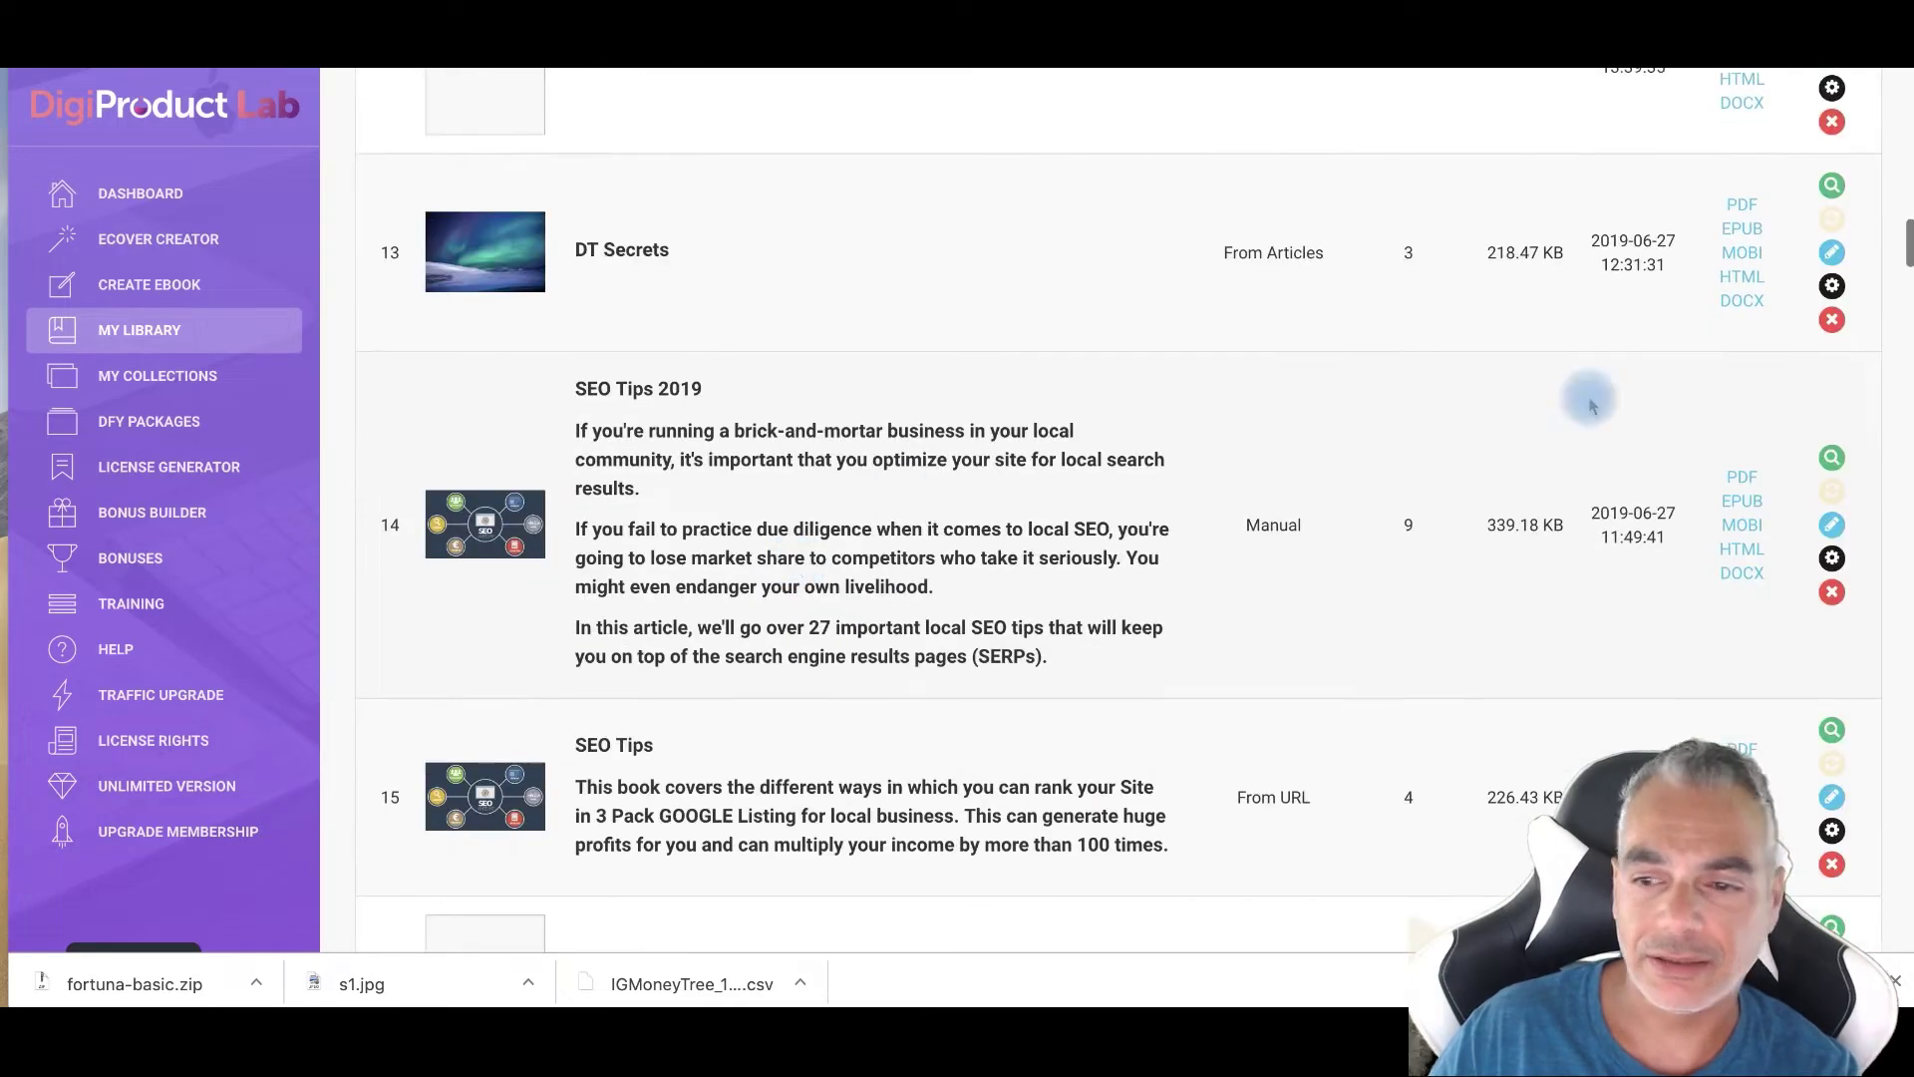
{"action": "left_click", "coordinate": [1834, 460]}
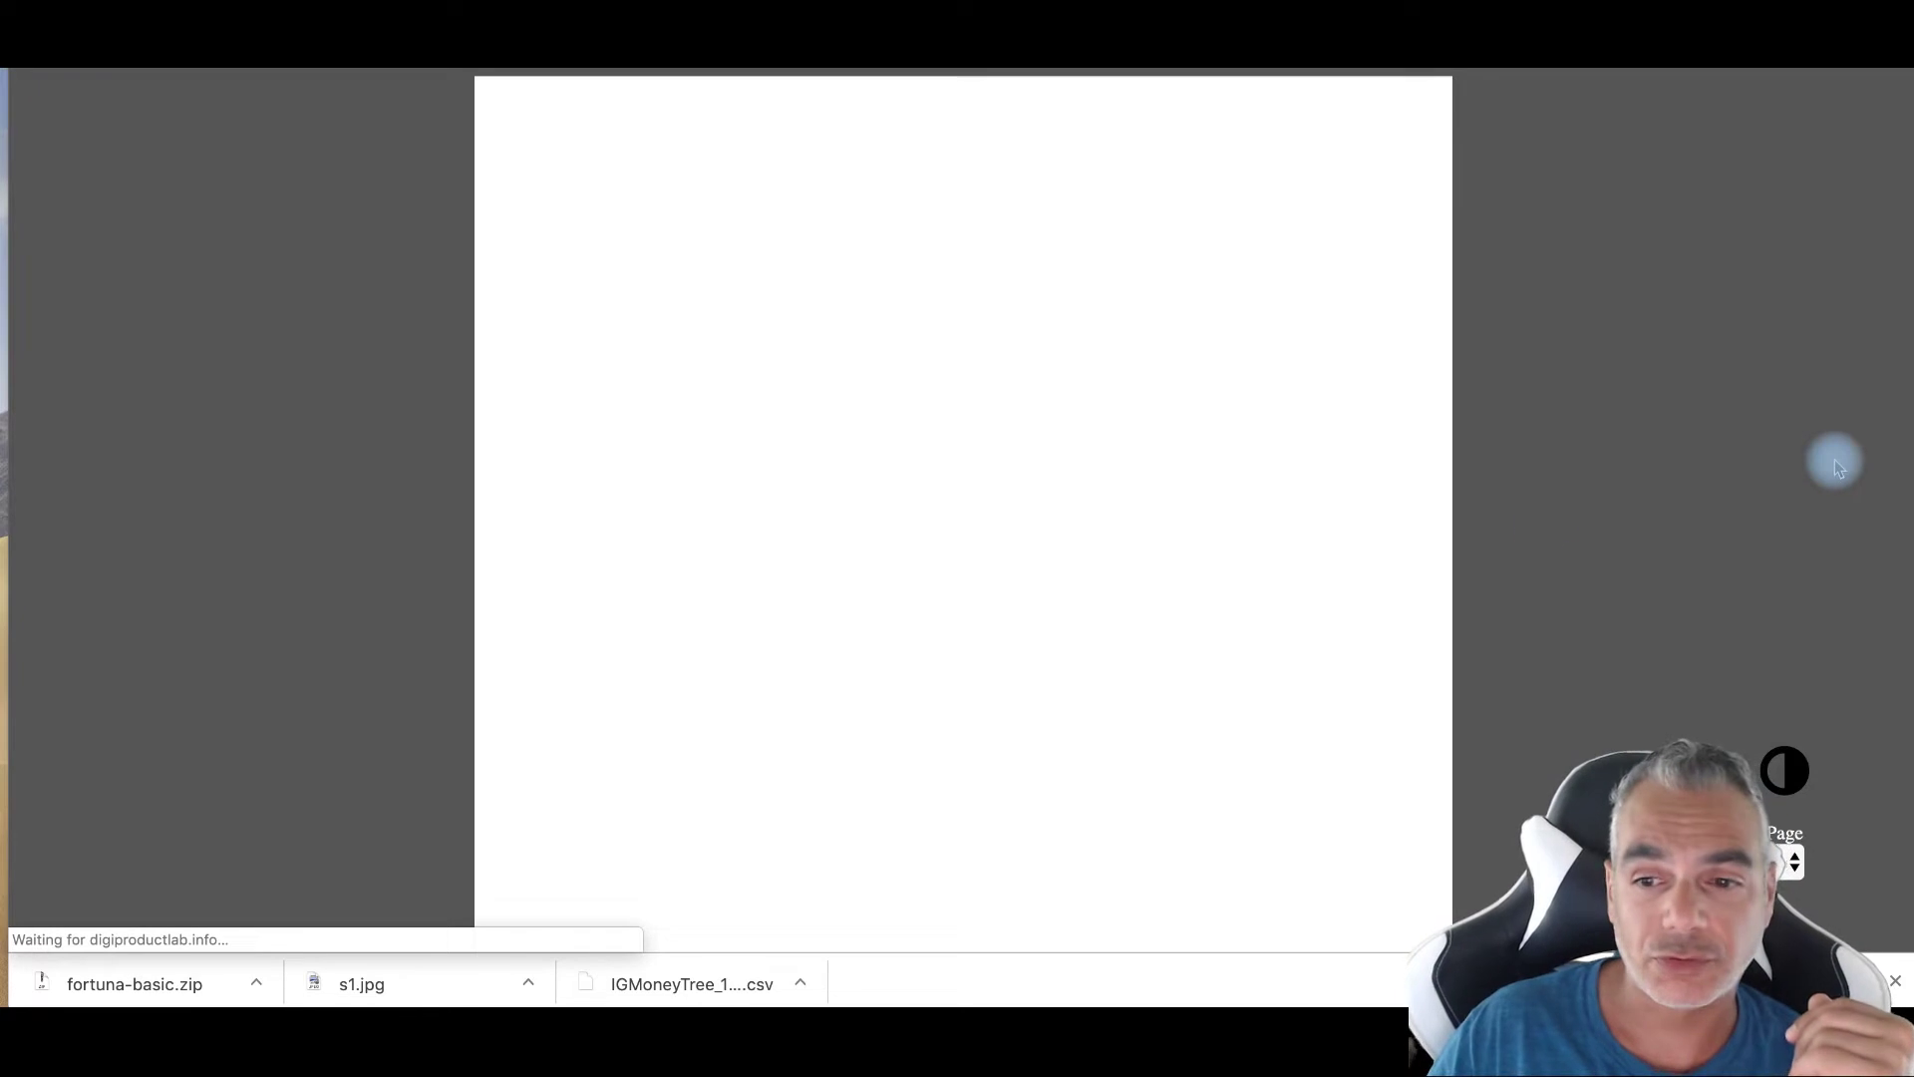
Page through the SEO Tips 2019 local SEO pages and close the preview.
{"action": "scroll", "coordinate": [991, 555], "scroll_direction": "down", "scroll_amount": 5}
{"action": "scroll", "coordinate": [997, 561], "scroll_direction": "down", "scroll_amount": 5}
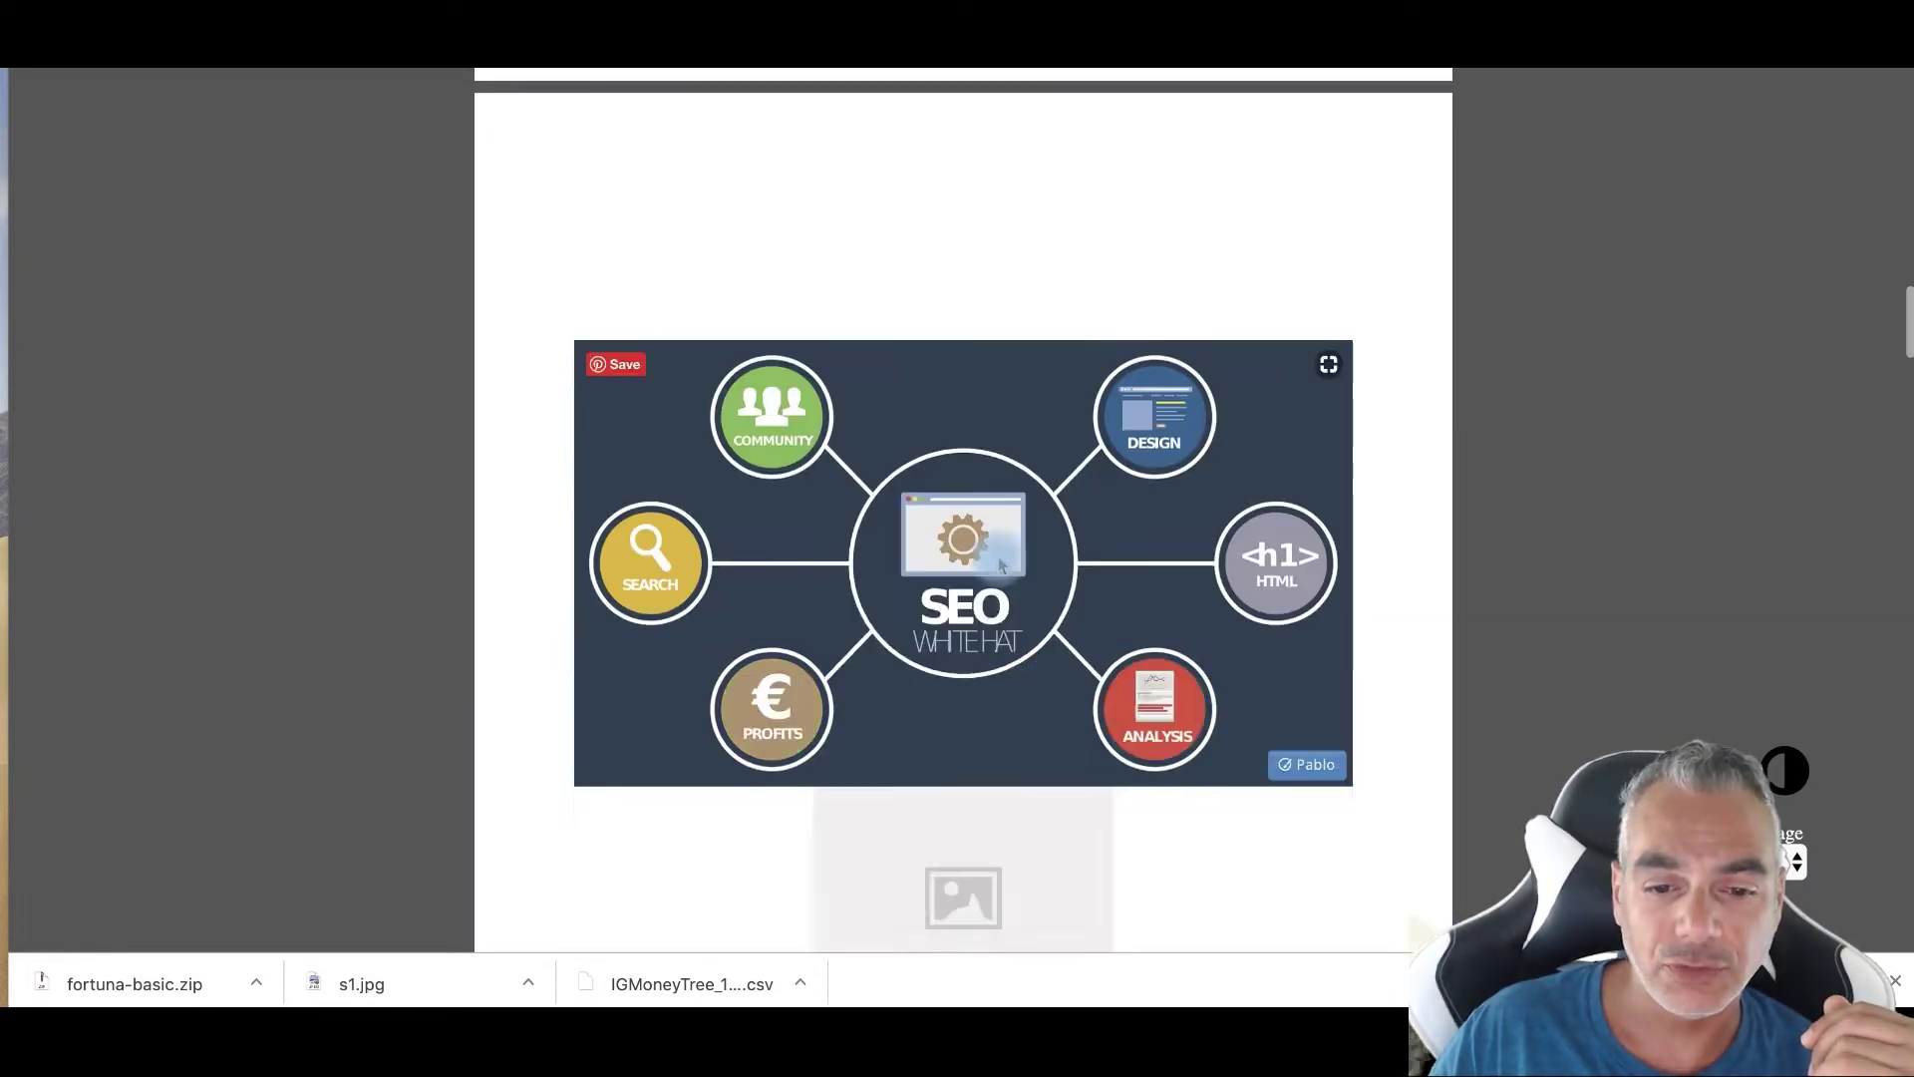
{"action": "scroll", "coordinate": [1001, 564], "scroll_direction": "down", "scroll_amount": 10}
{"action": "scroll", "coordinate": [999, 558], "scroll_direction": "down", "scroll_amount": 5}
{"action": "scroll", "coordinate": [999, 559], "scroll_direction": "down", "scroll_amount": 15}
{"action": "scroll", "coordinate": [1002, 561], "scroll_direction": "down", "scroll_amount": 10}
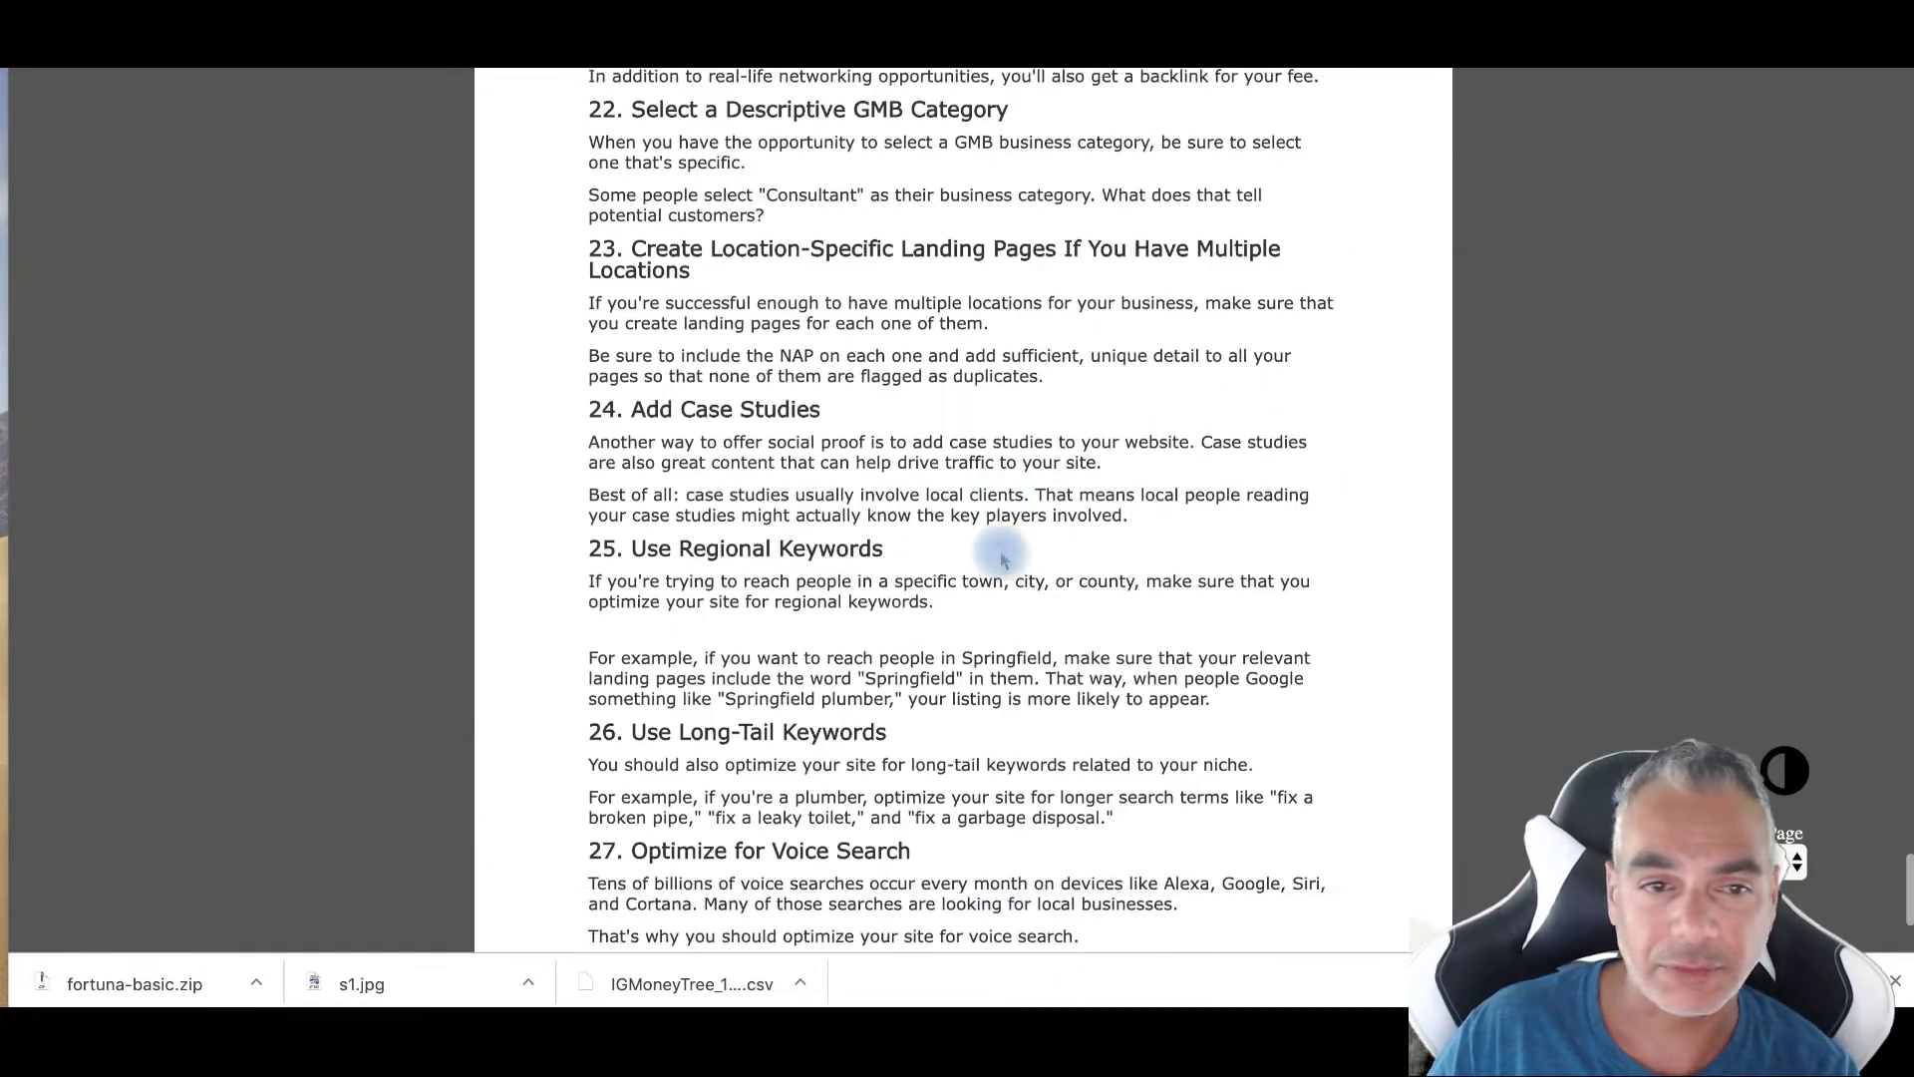
{"action": "scroll", "coordinate": [1002, 561], "scroll_direction": "up", "scroll_amount": 5}
{"action": "key", "text": "ctrl+w"}
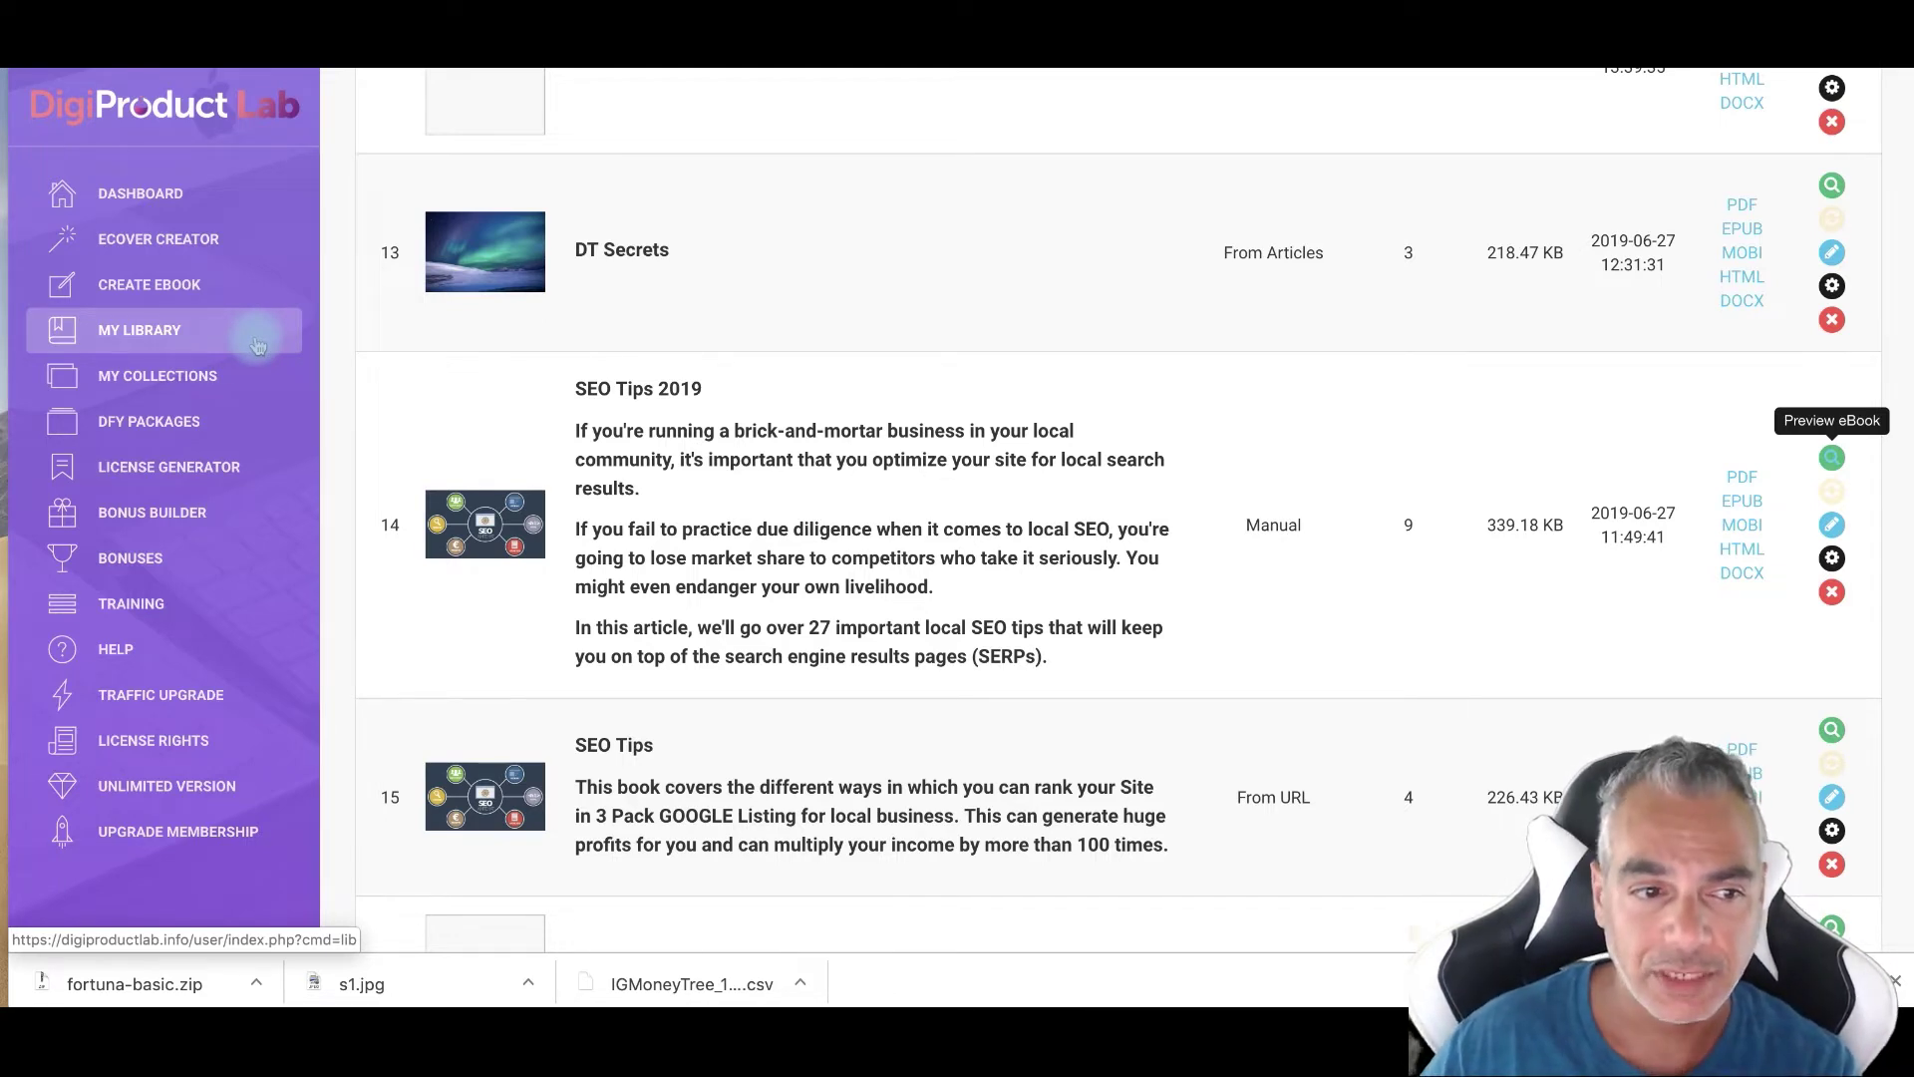
Scroll through the DFY Packages table and open Belly Fat Reduction System's settings.
{"action": "left_click", "coordinate": [186, 423]}
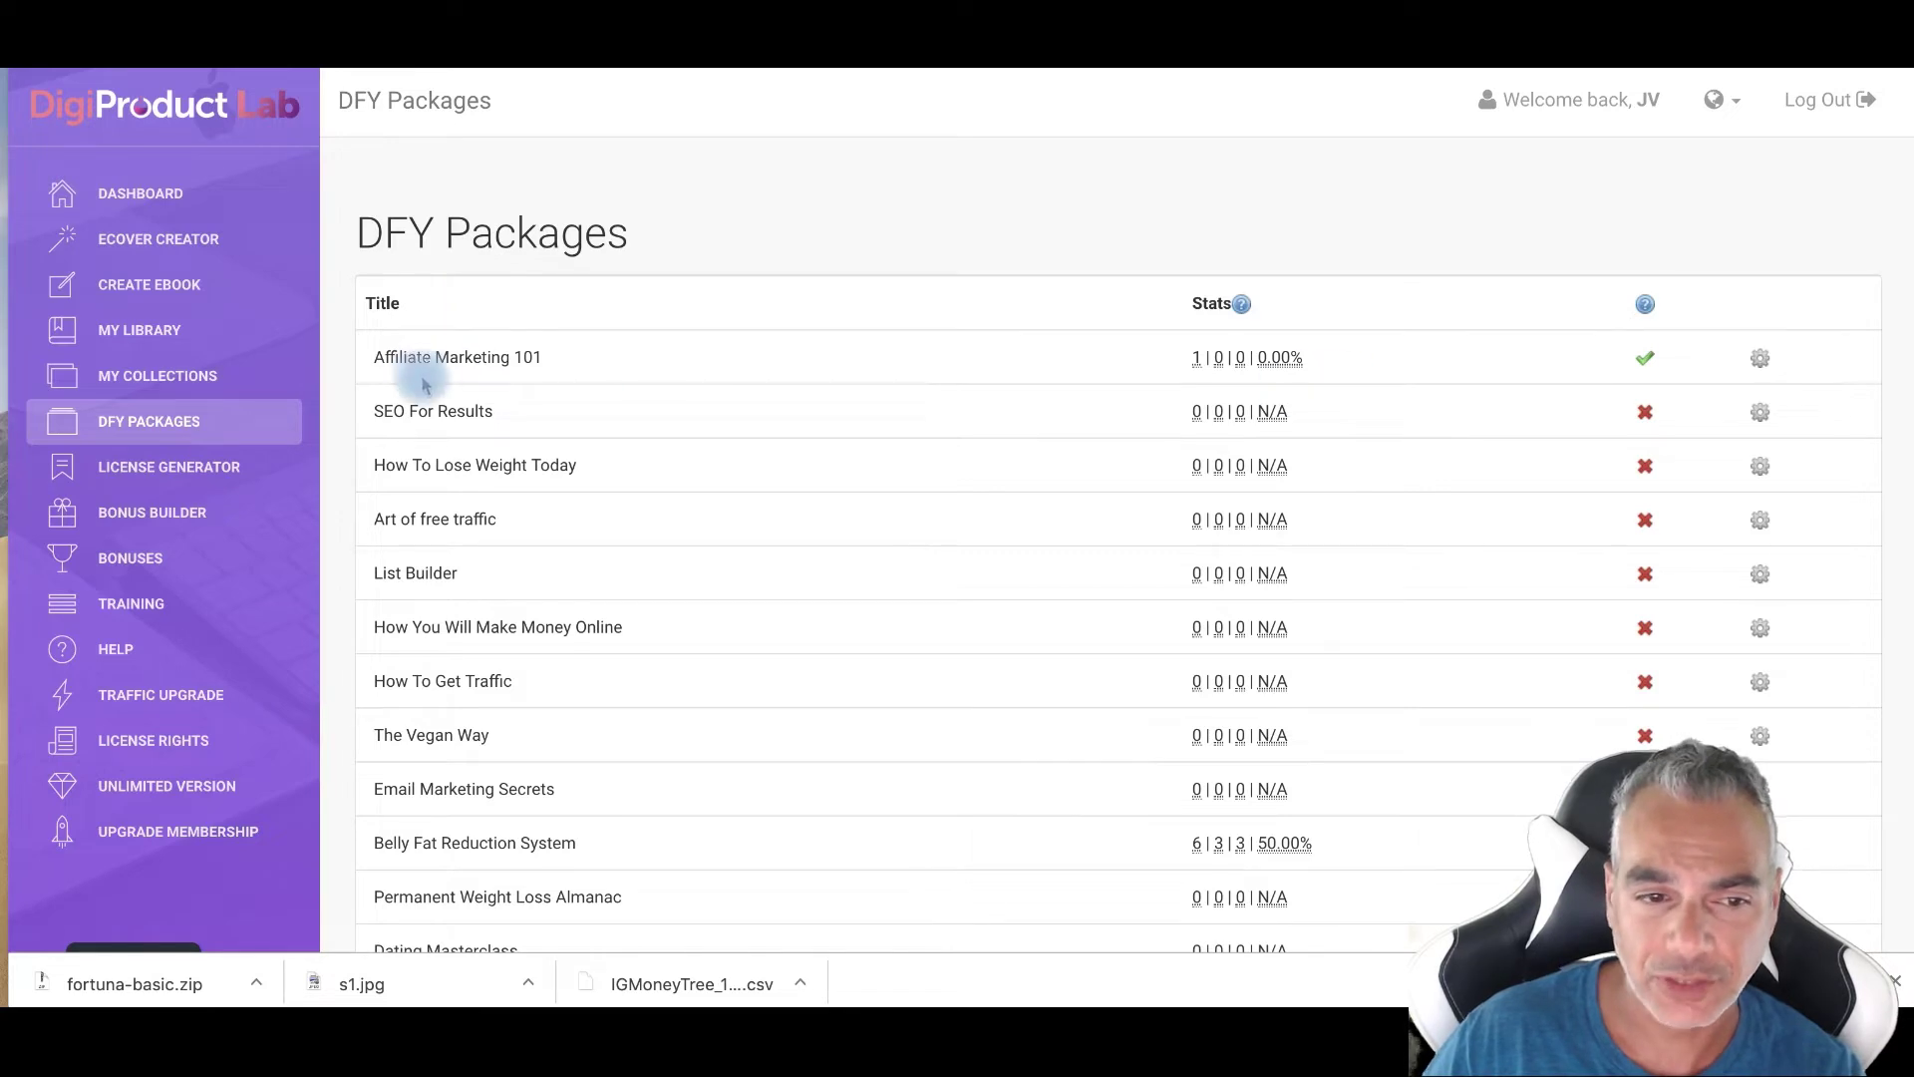
{"action": "scroll", "coordinate": [468, 581], "scroll_direction": "down", "scroll_amount": 4}
{"action": "scroll", "coordinate": [468, 581], "scroll_direction": "down", "scroll_amount": 4}
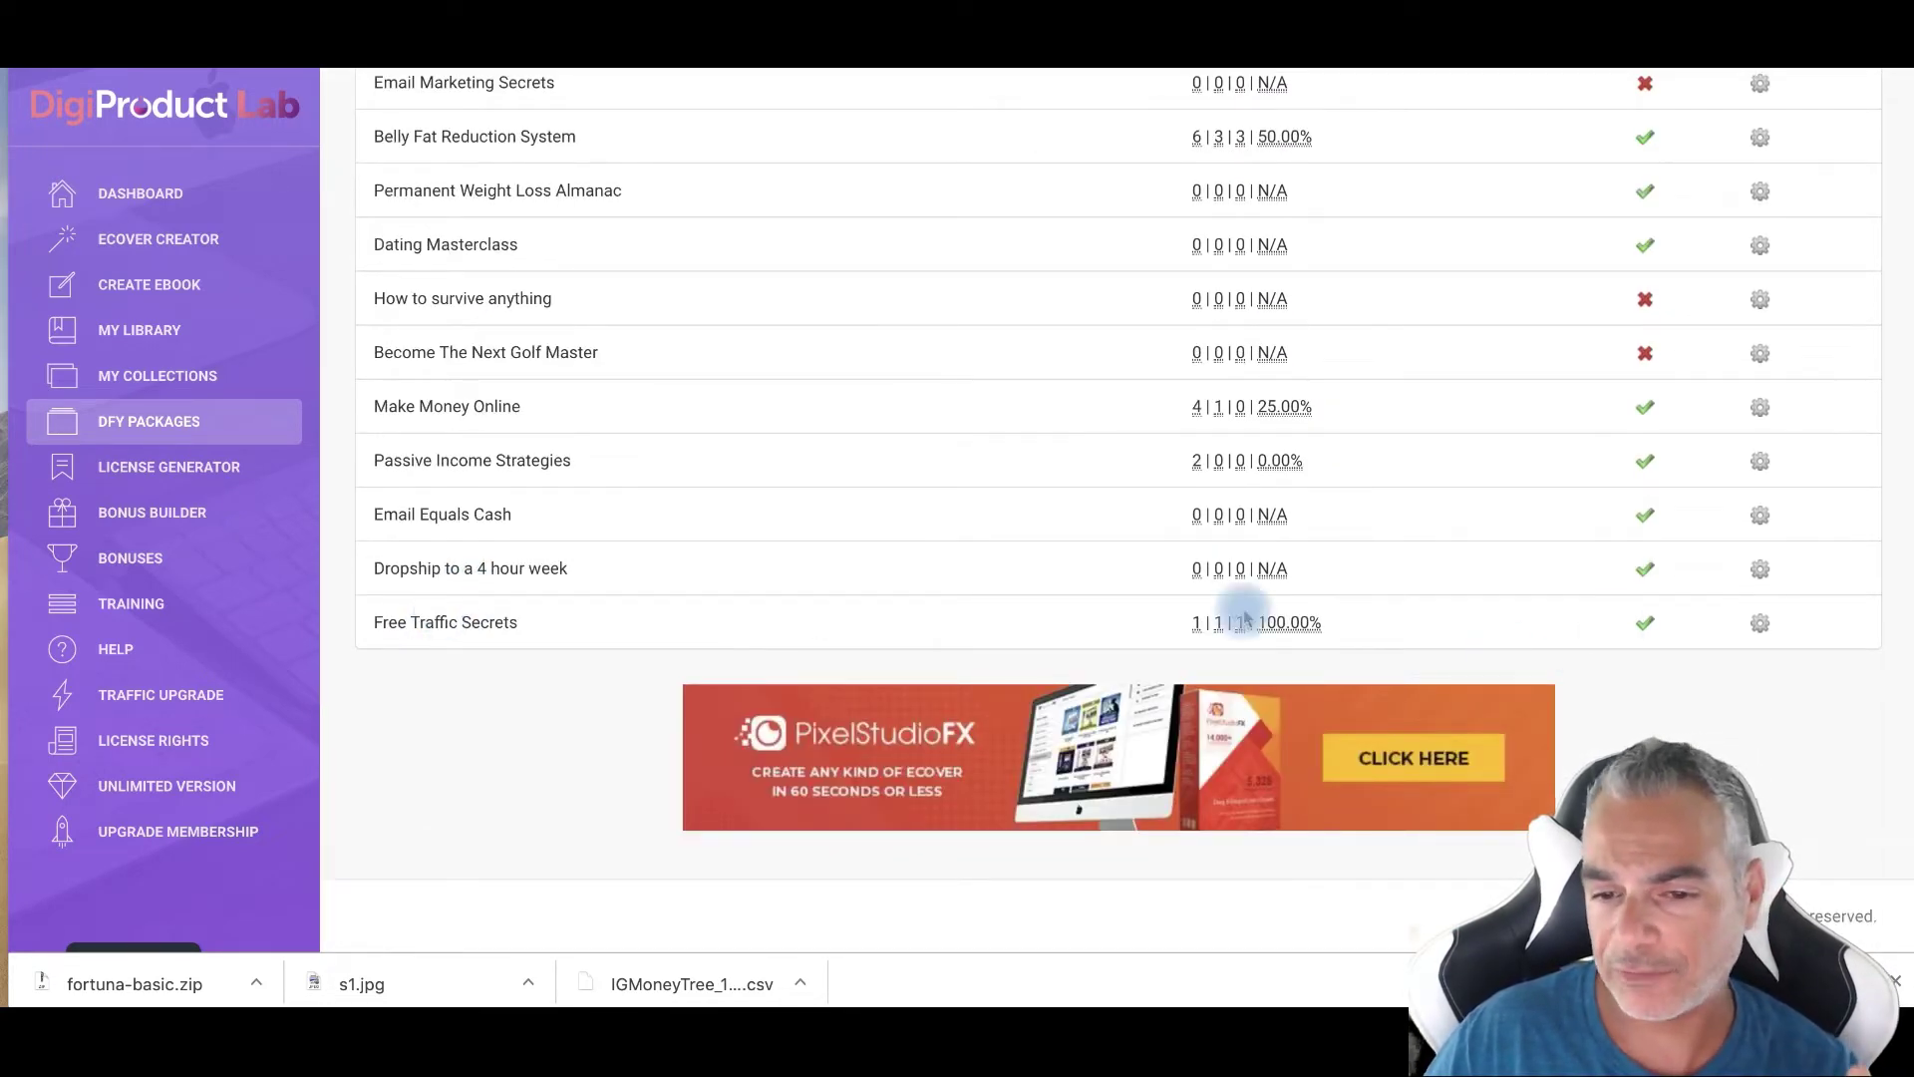
{"action": "scroll", "coordinate": [1246, 619], "scroll_direction": "up", "scroll_amount": 2}
{"action": "scroll", "coordinate": [1258, 612], "scroll_direction": "up", "scroll_amount": 4}
{"action": "scroll", "coordinate": [1254, 611], "scroll_direction": "up", "scroll_amount": 1}
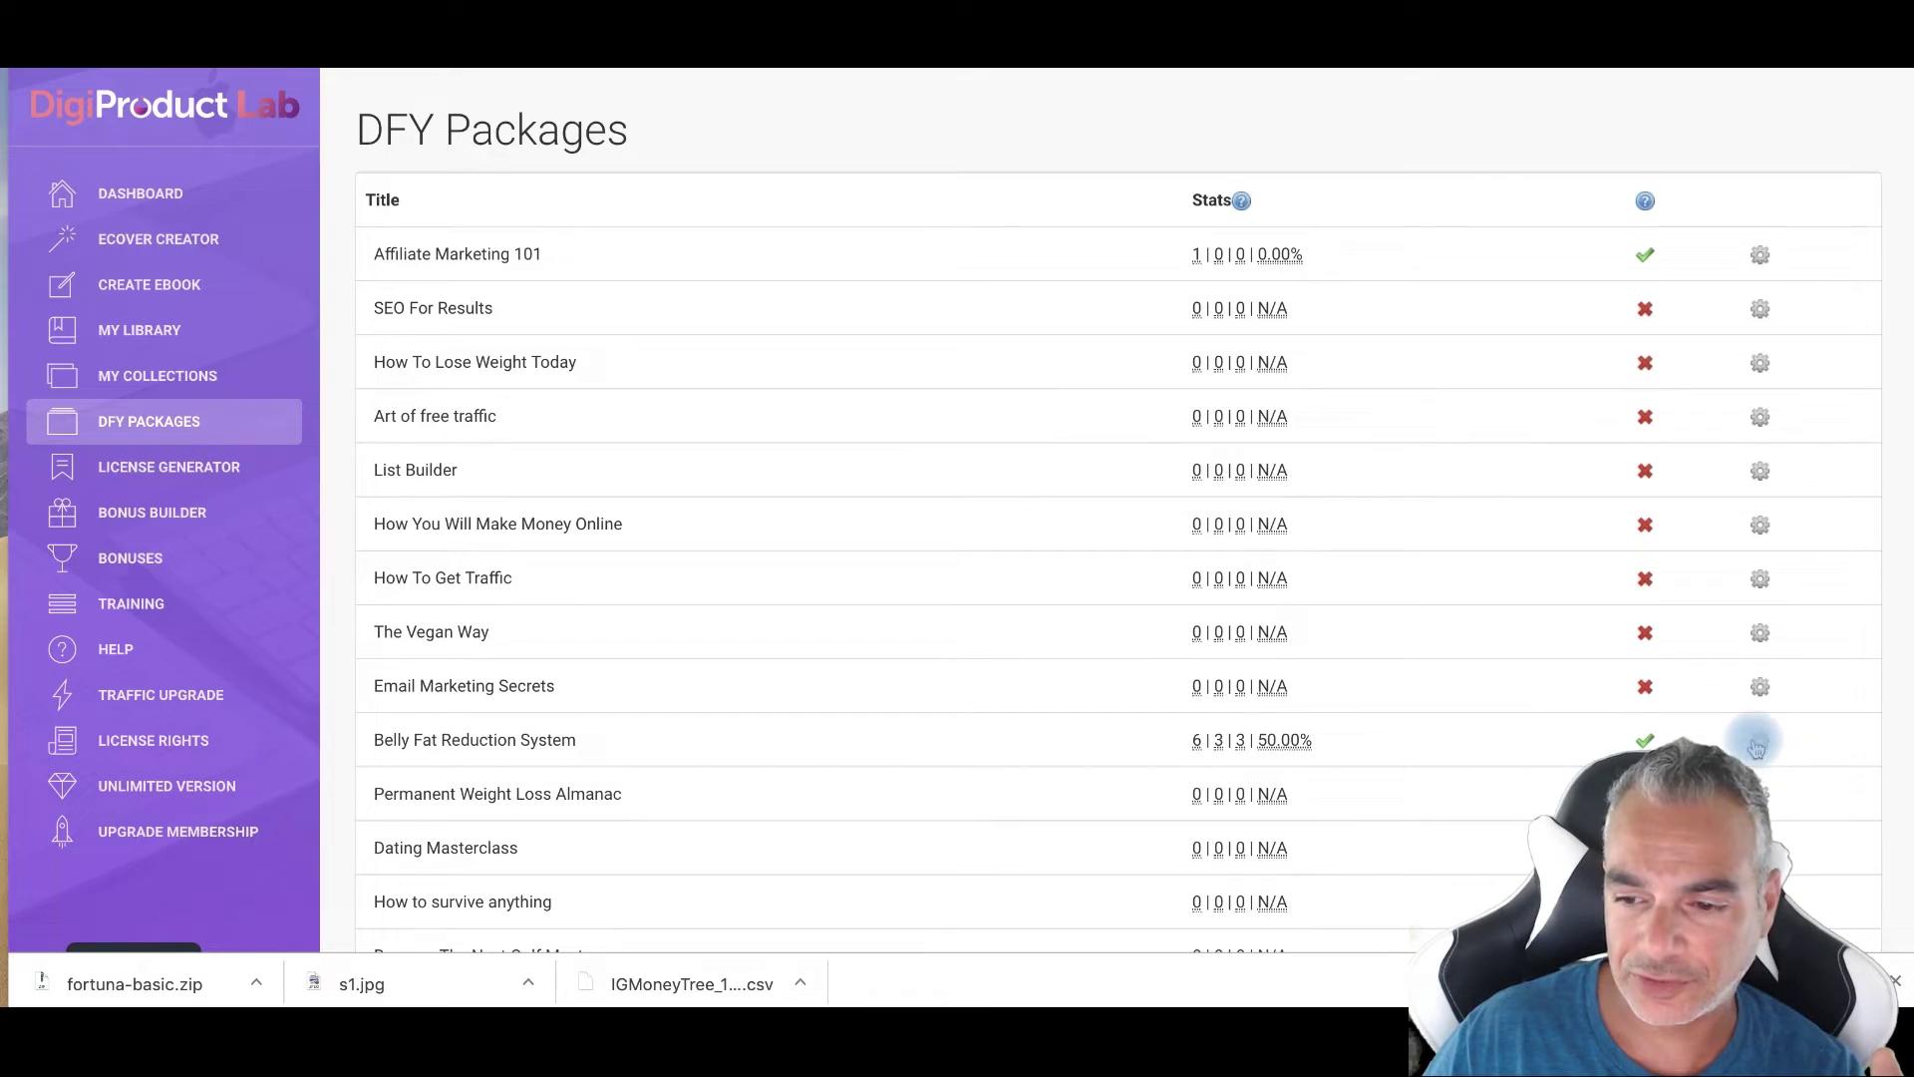
{"action": "left_click", "coordinate": [1756, 746]}
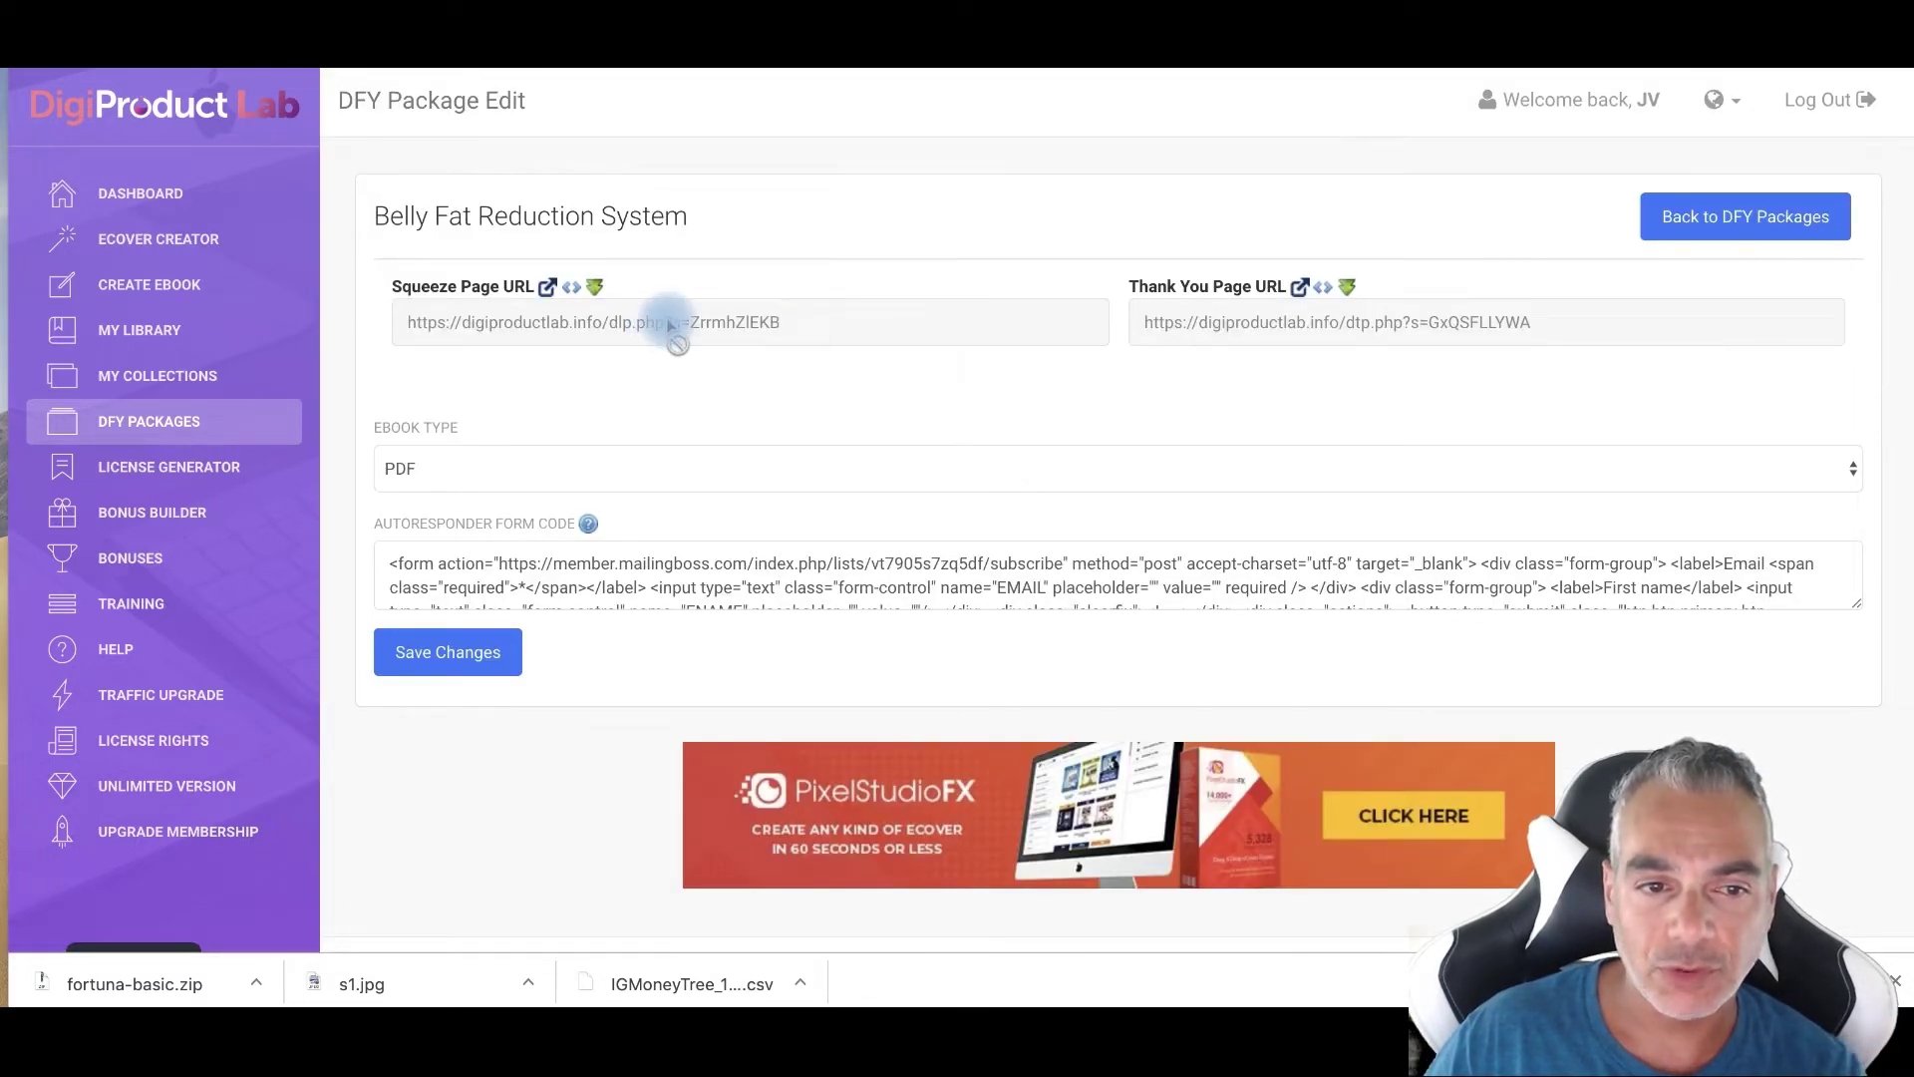
Load the Belly Fat Reduction System squeeze page URL in a new tab and try its opt-in form.
{"action": "left_click", "coordinate": [820, 321]}
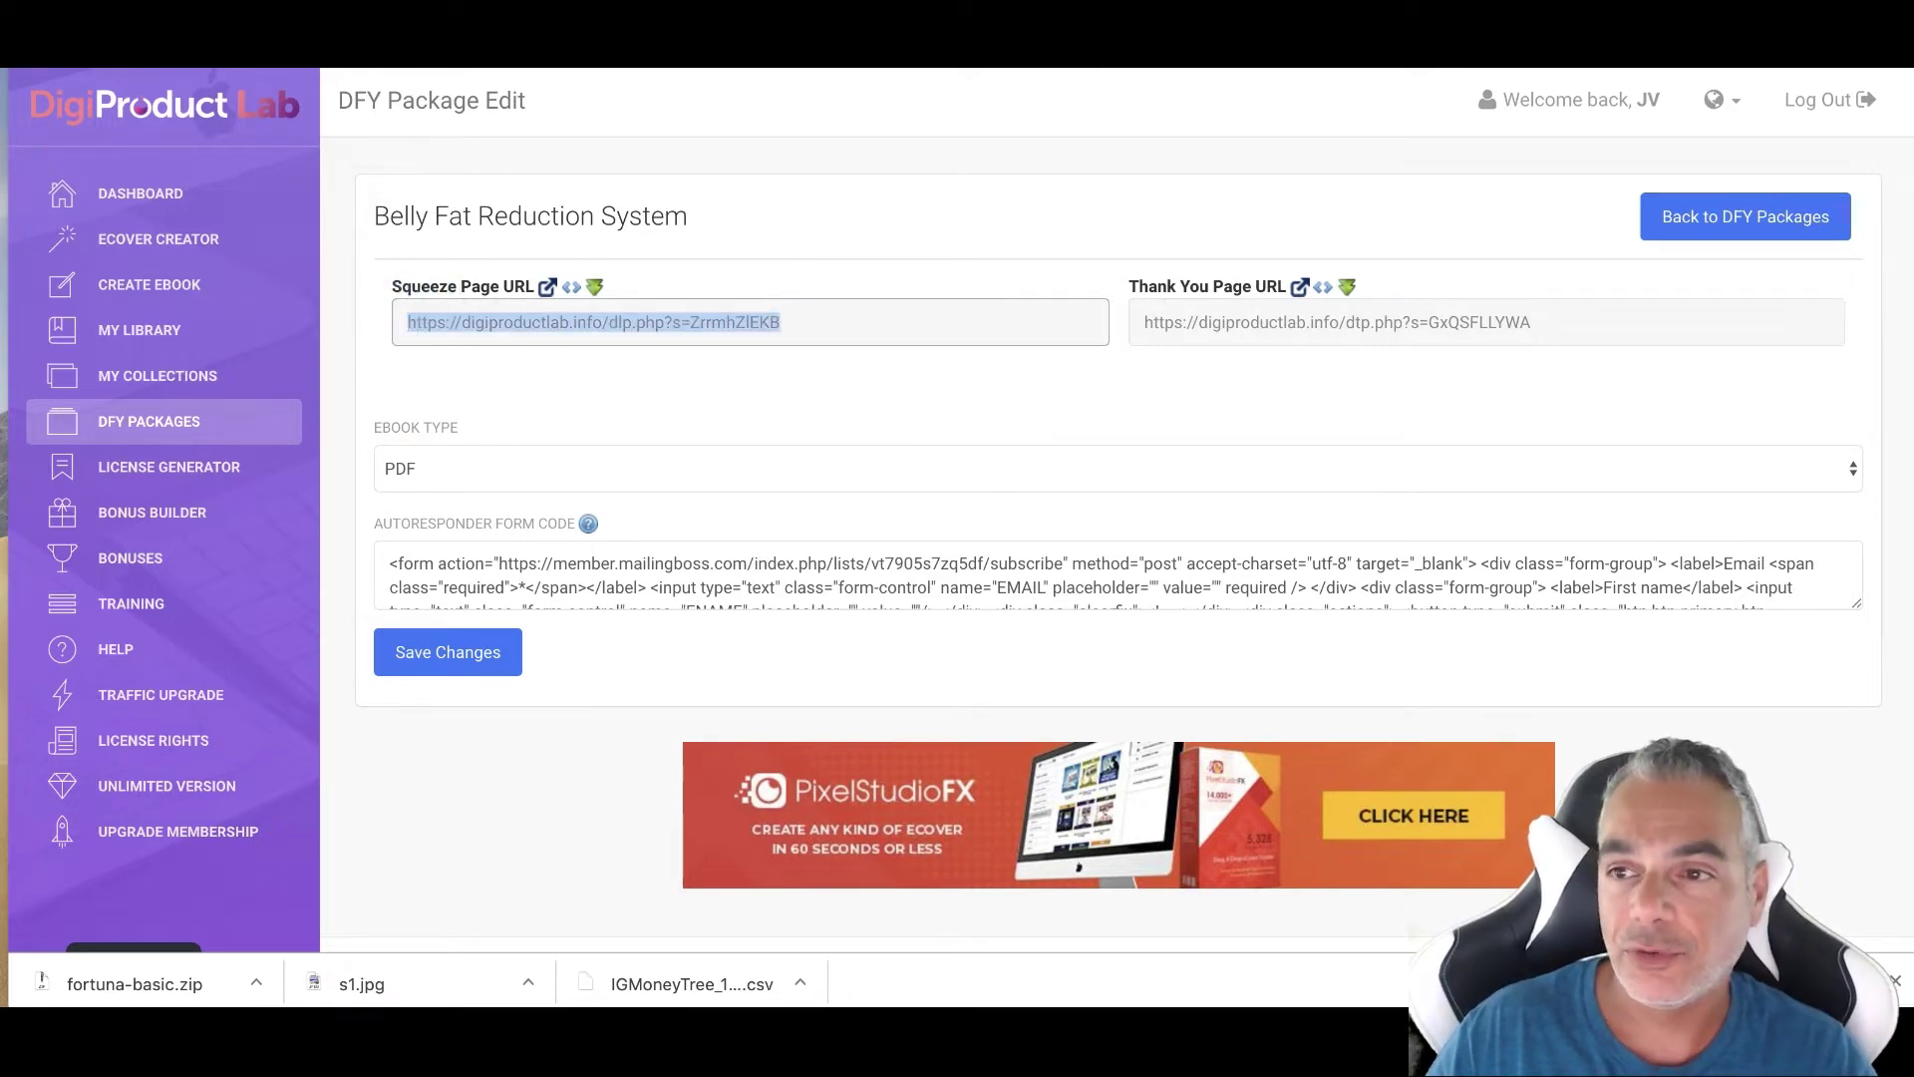
{"action": "key", "text": "ctrl+t"}
{"action": "key", "text": "ctrl+v"}
{"action": "key", "text": "Return"}
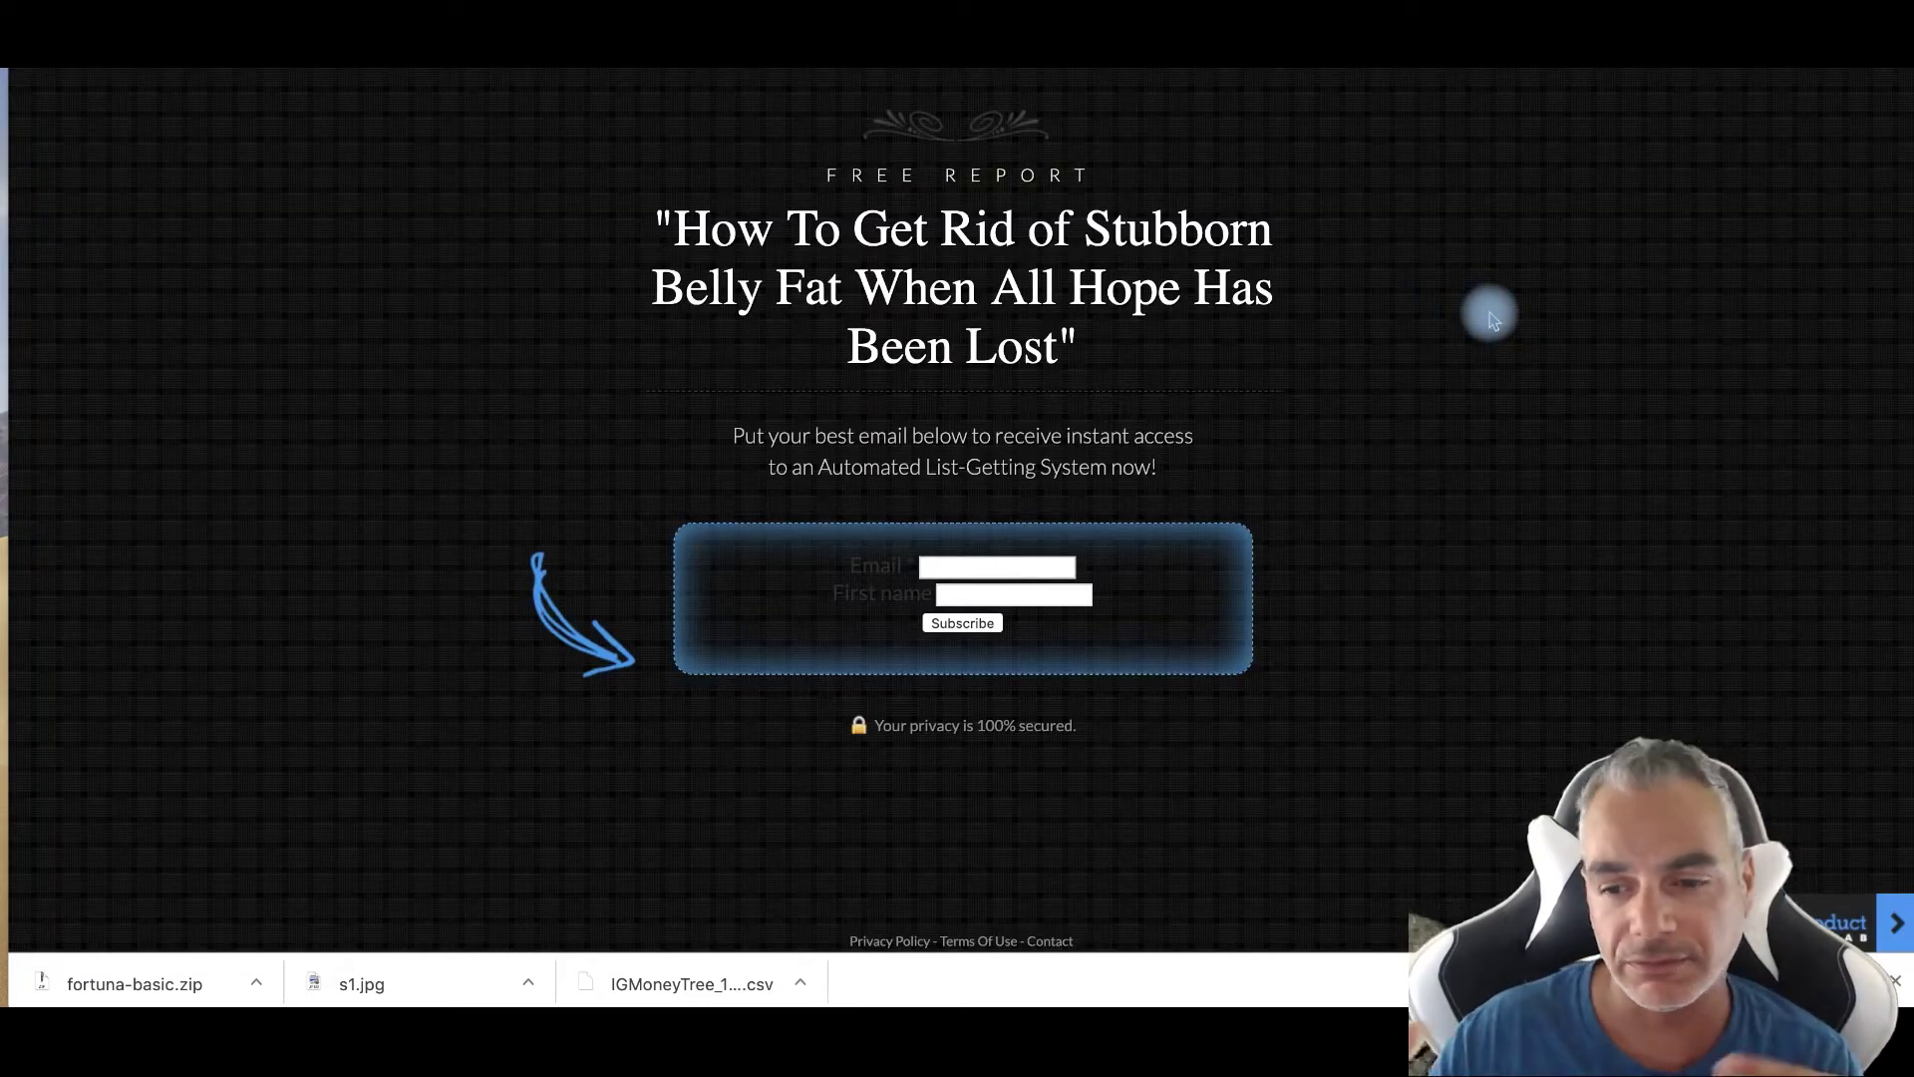
{"action": "left_click", "coordinate": [1007, 567]}
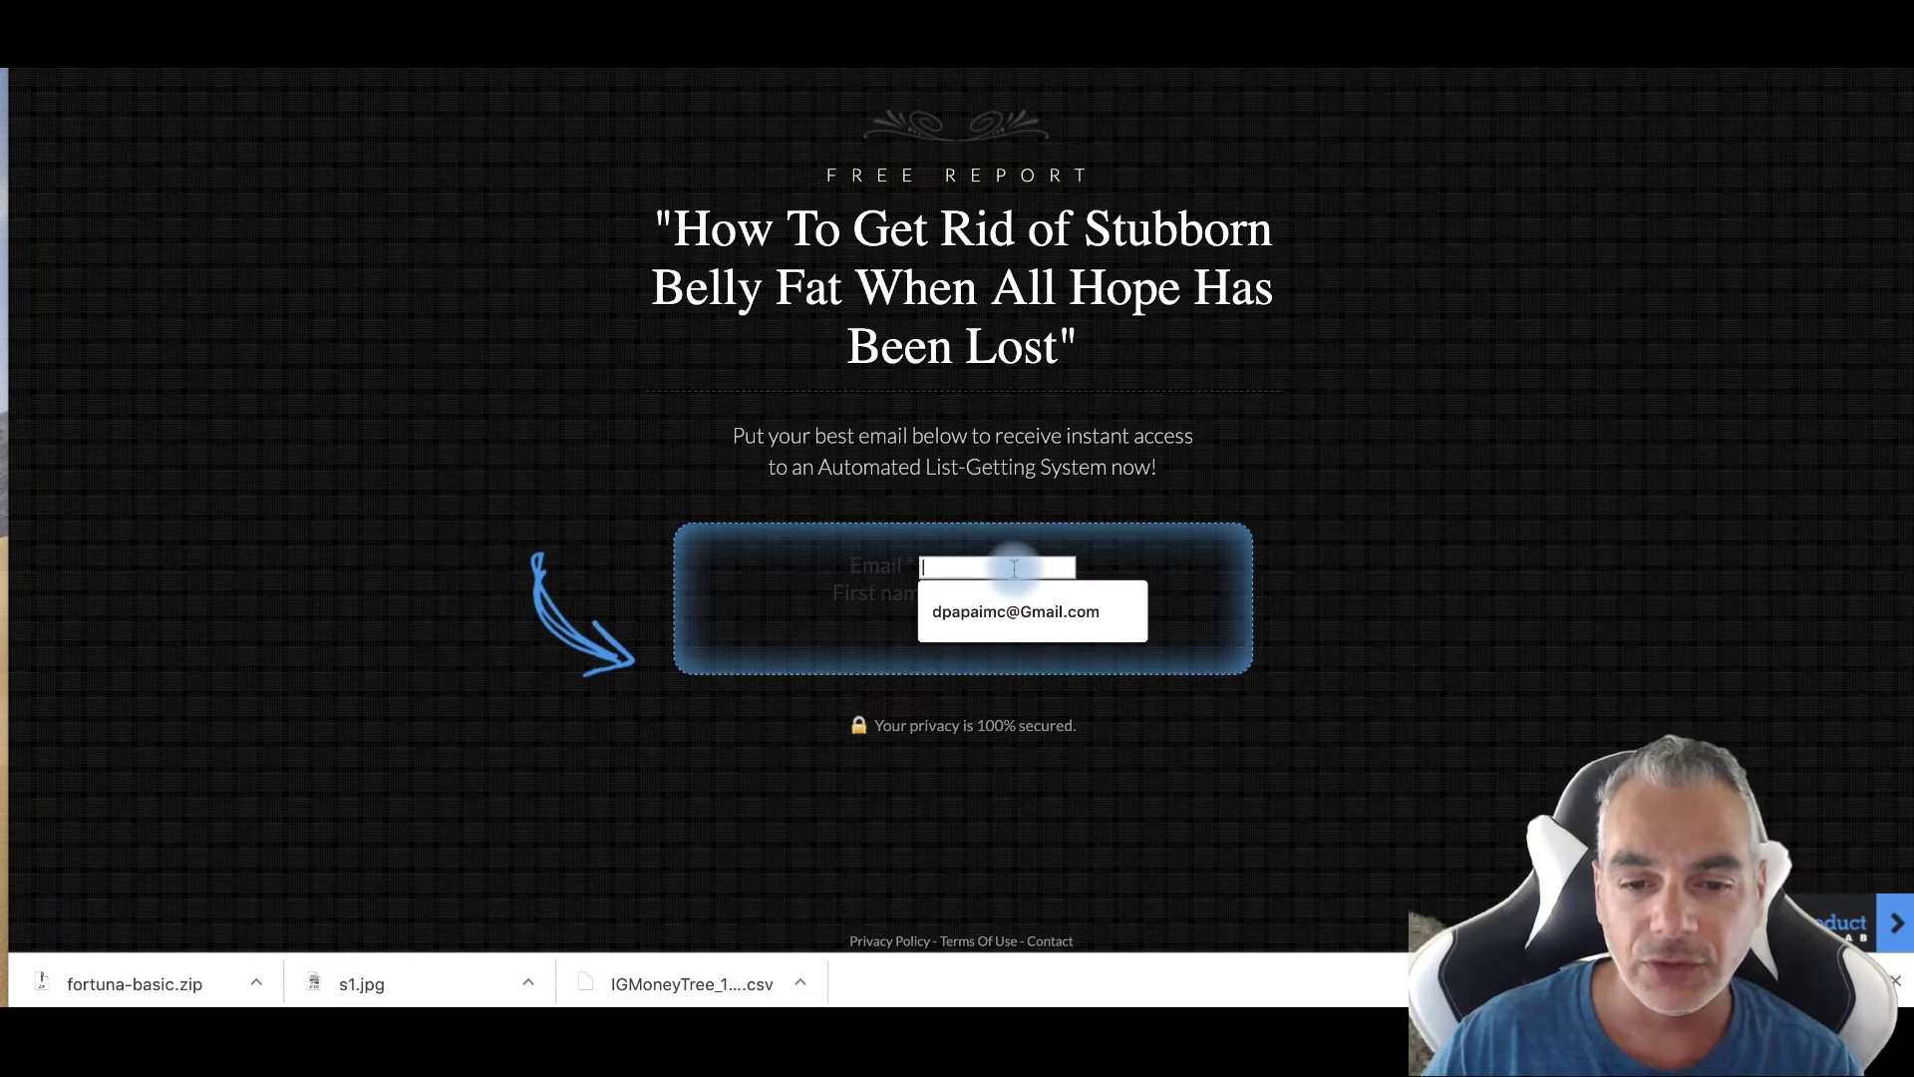
{"action": "left_click", "coordinate": [1283, 511]}
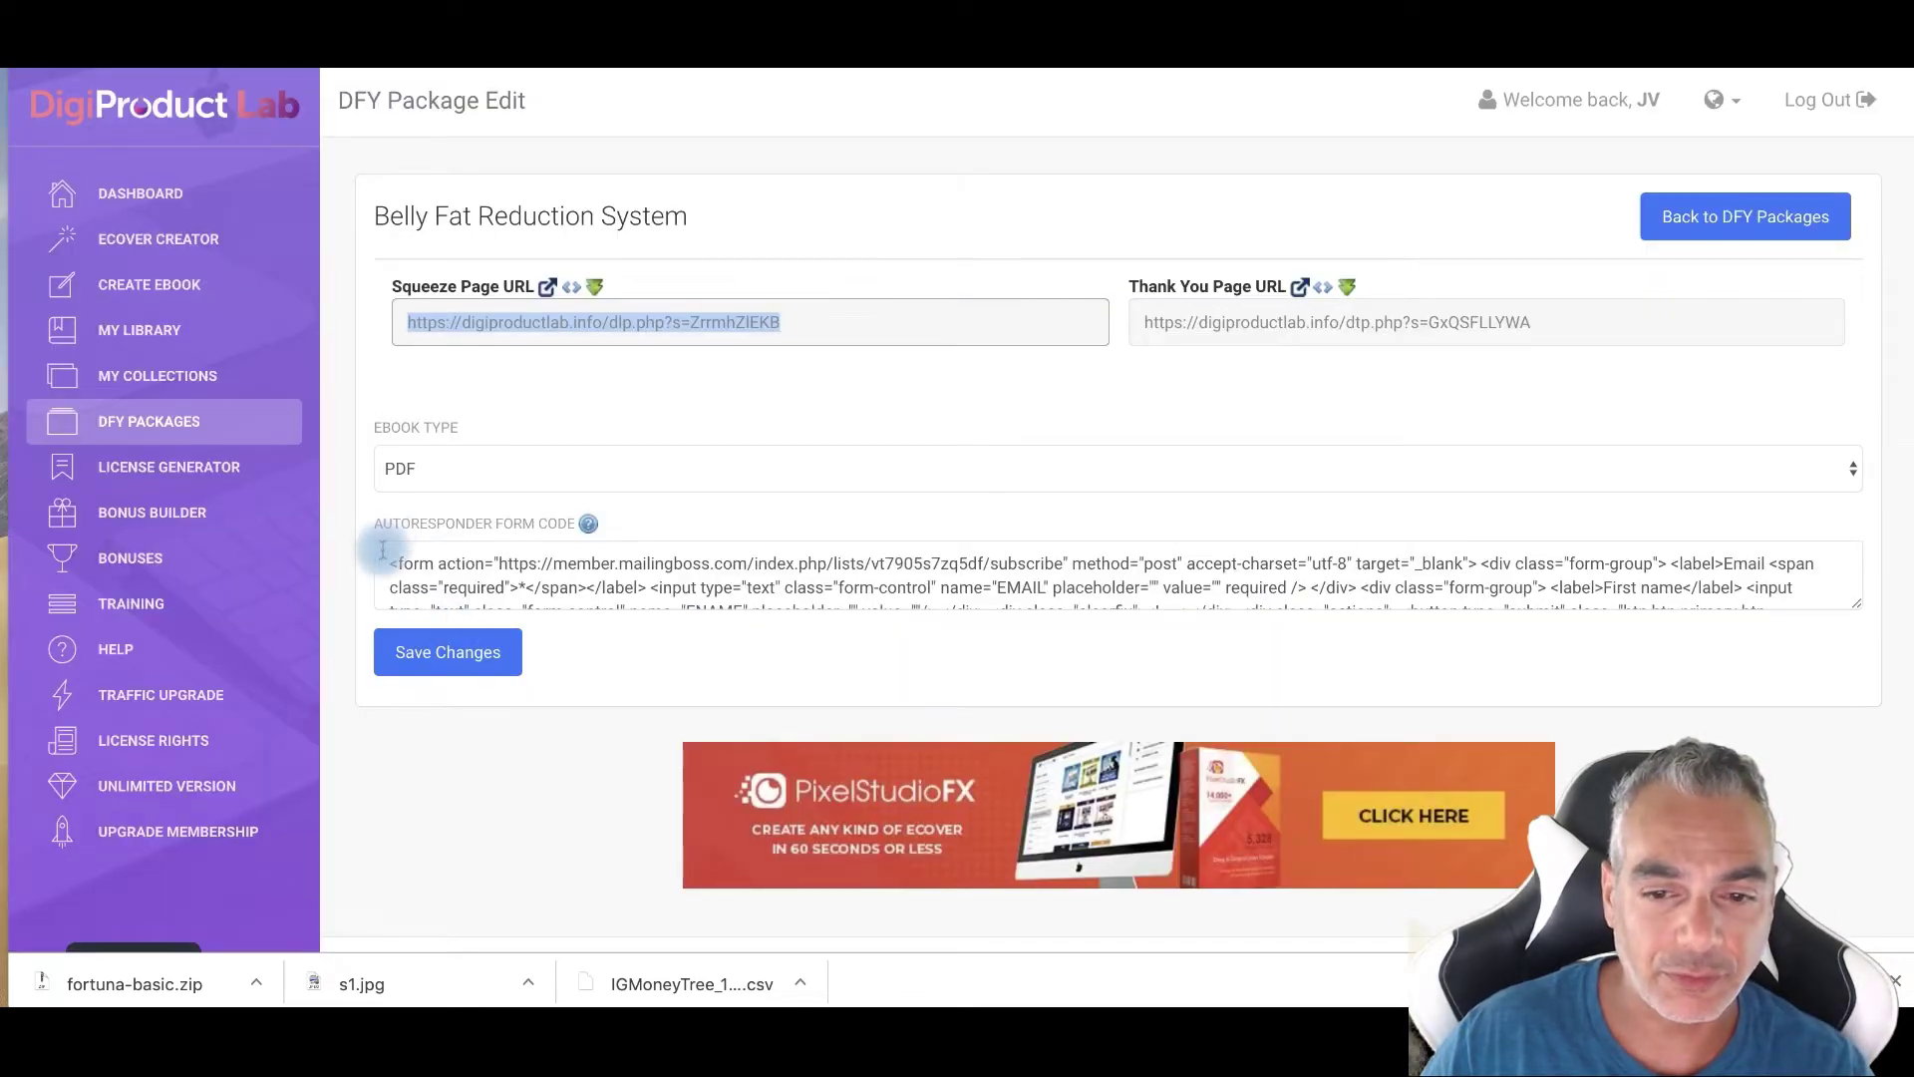
Grab the form code and Thank You Page URL, then return to the DFY Packages list.
{"action": "left_click_drag", "start_coordinate": [384, 546], "coordinate": [1361, 736]}
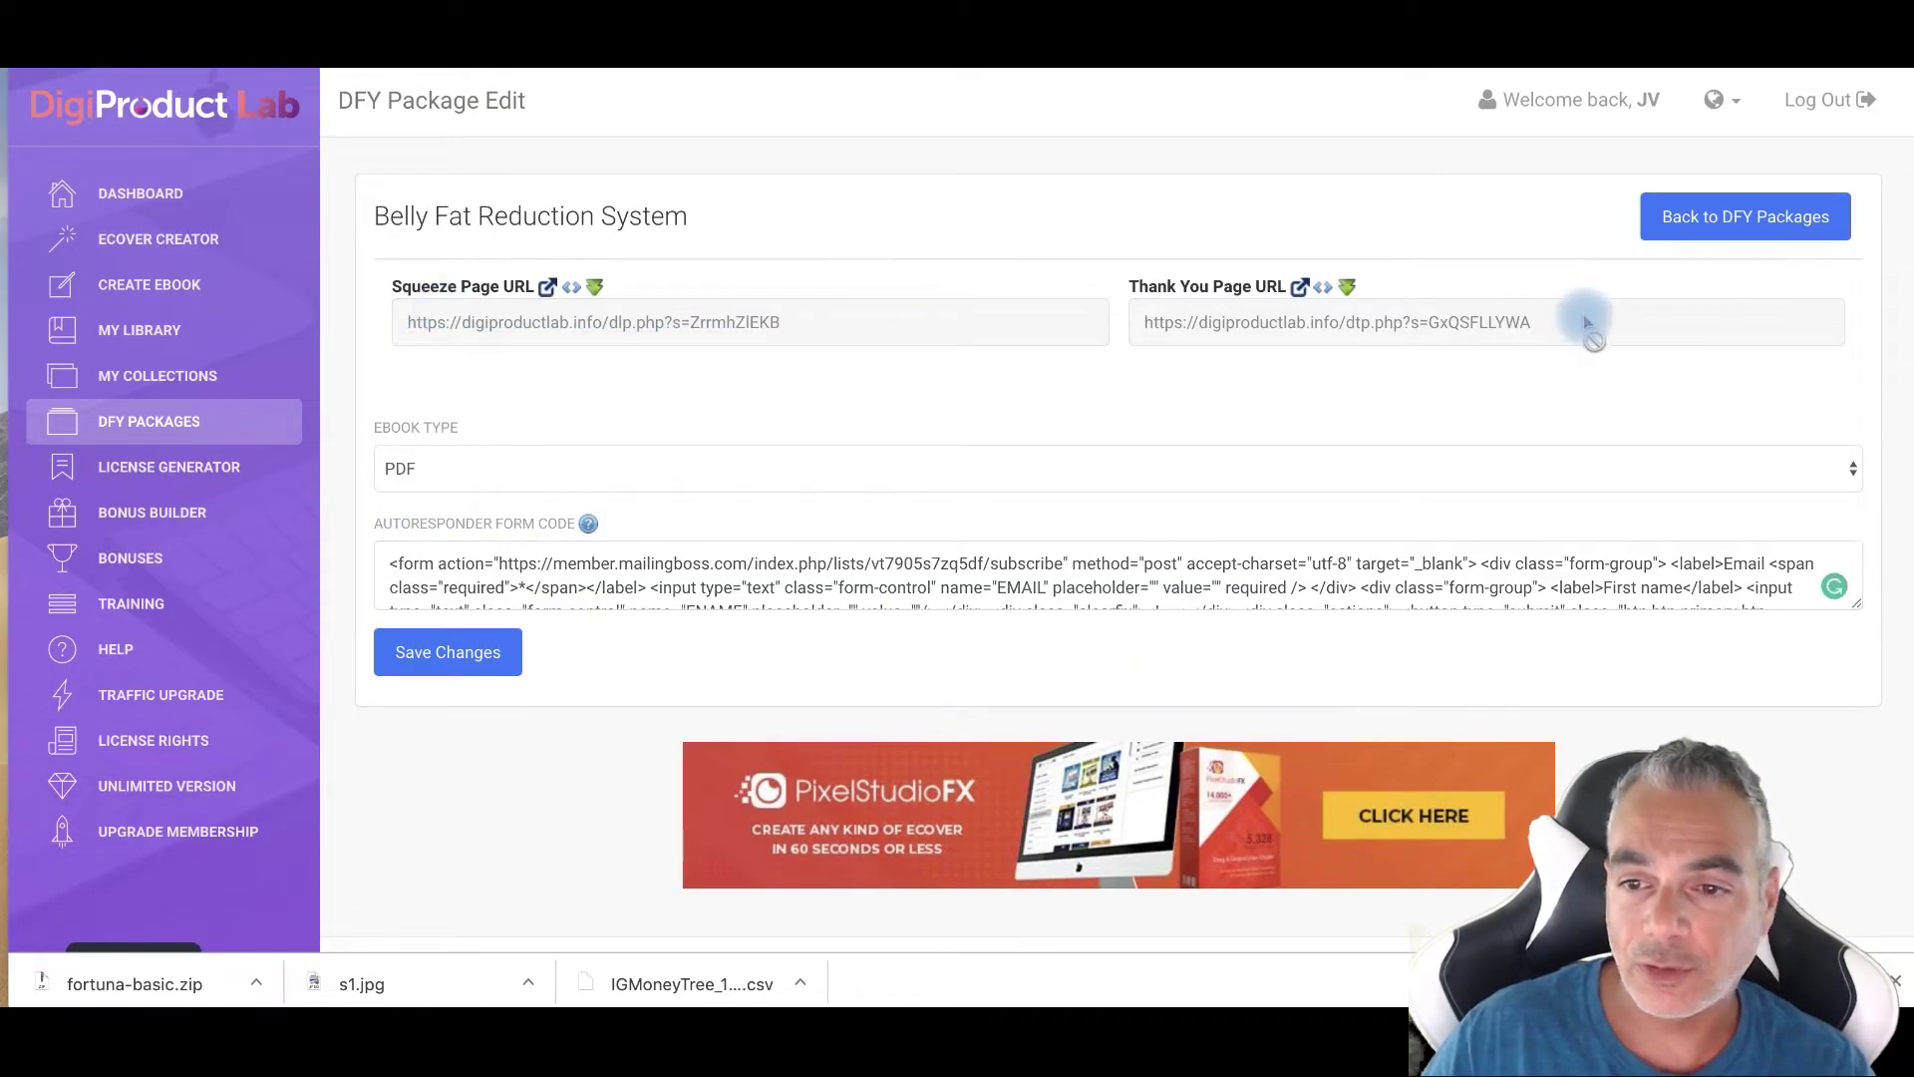
{"action": "left_click_drag", "start_coordinate": [1582, 319], "coordinate": [1192, 288]}
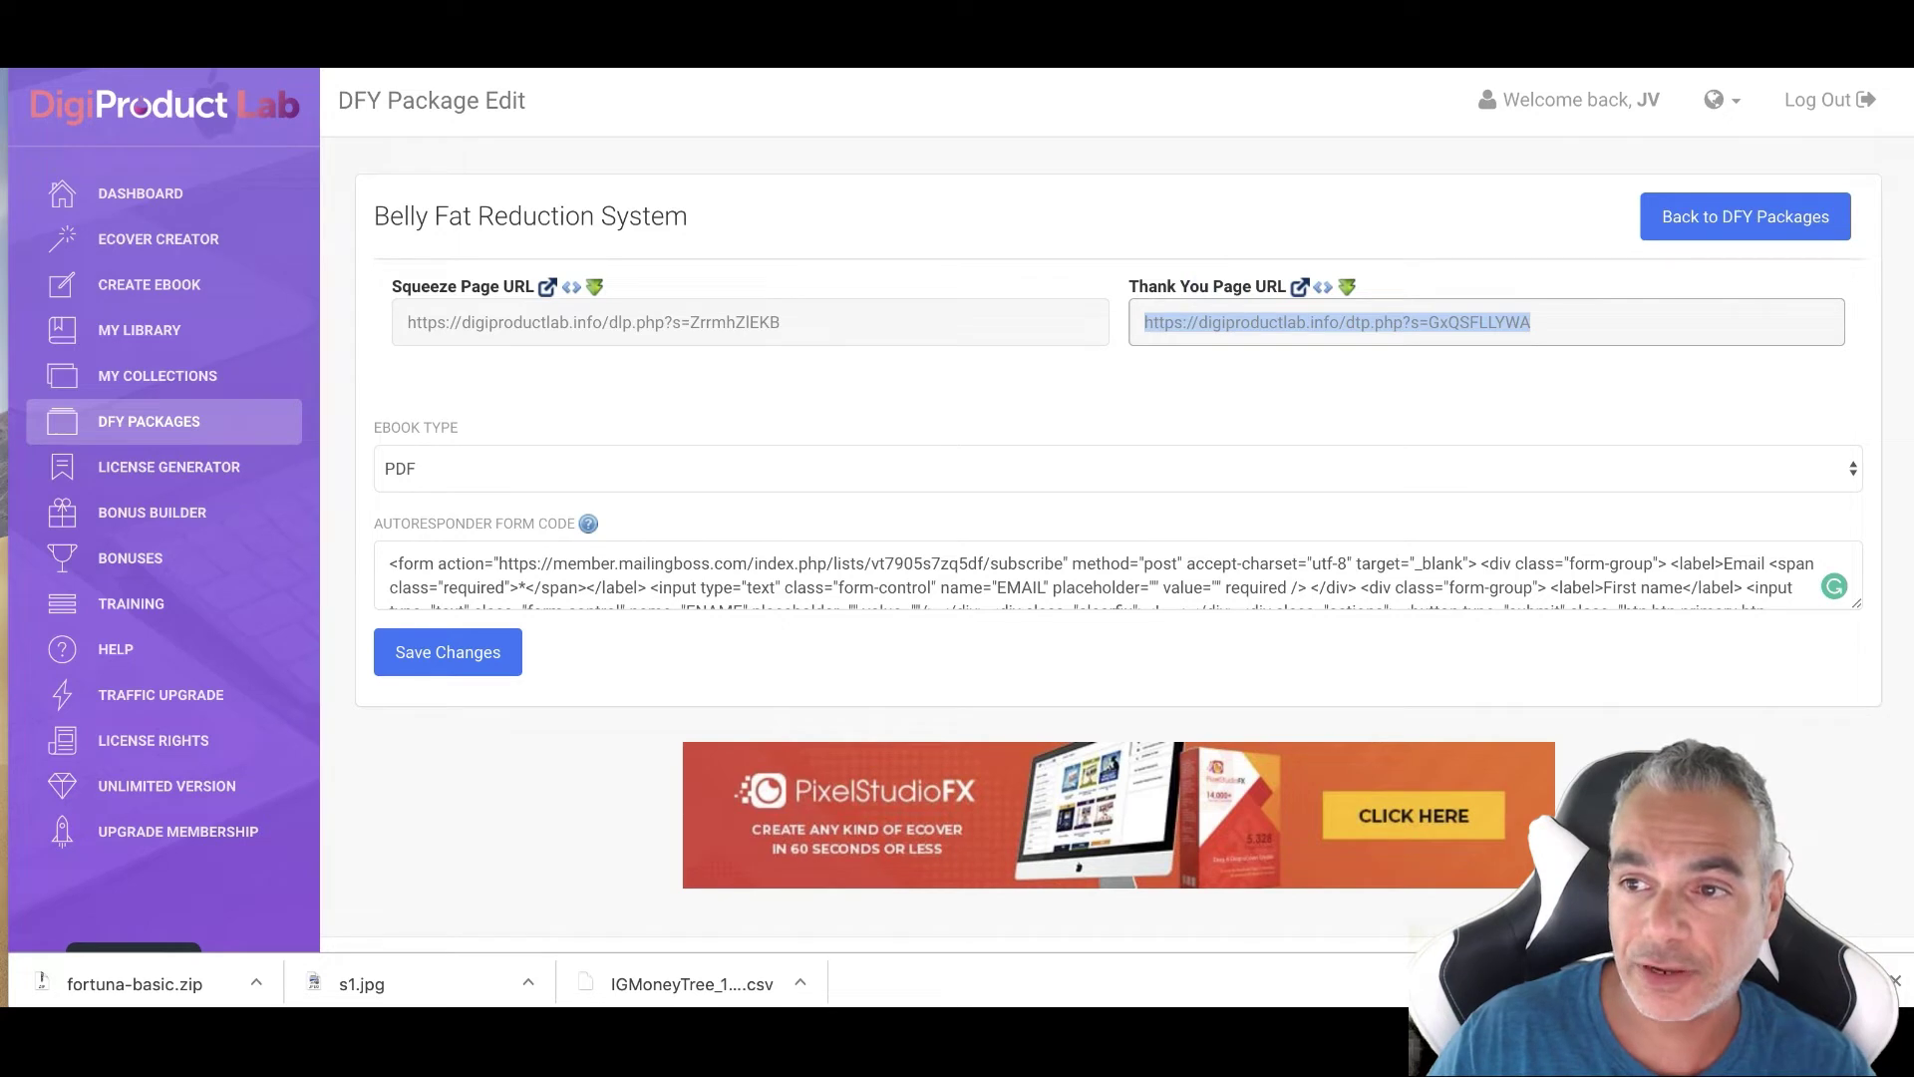
{"action": "key", "text": "ctrl+t"}
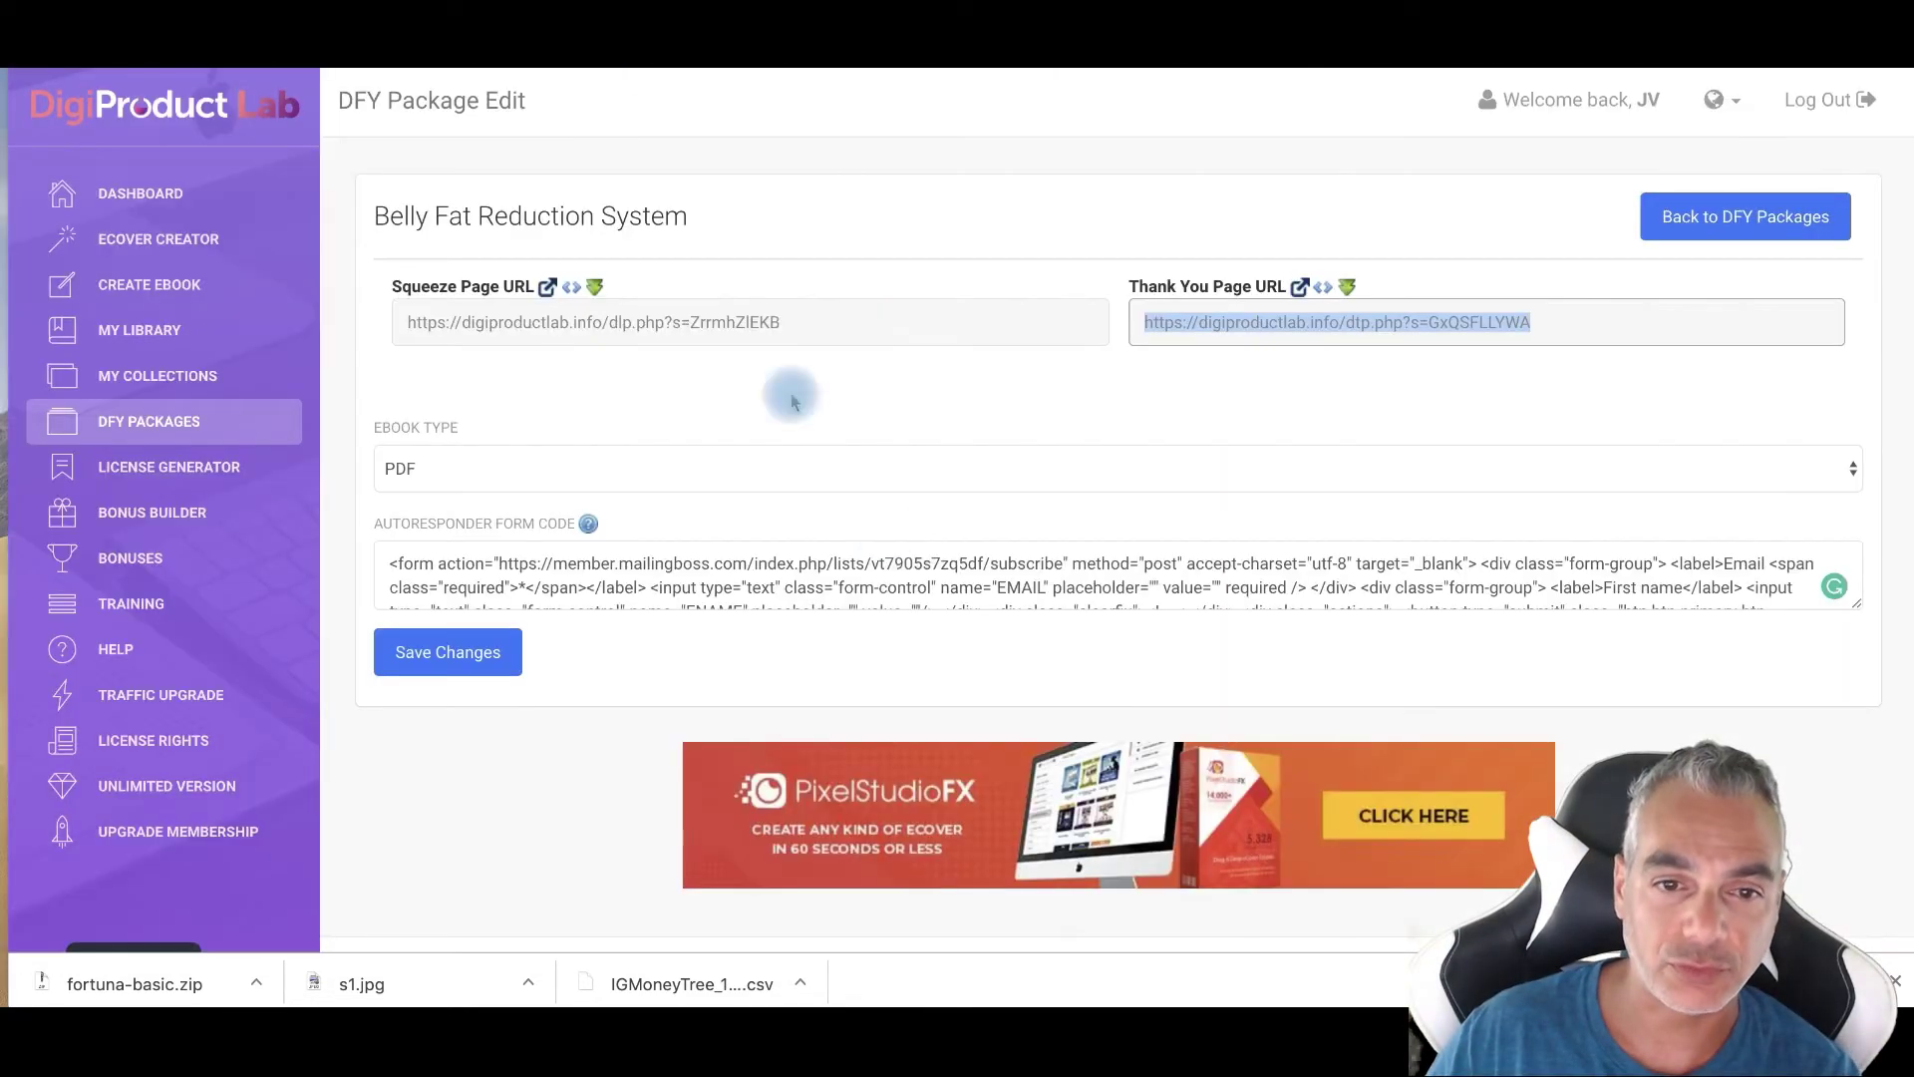
{"action": "left_click", "coordinate": [1742, 228]}
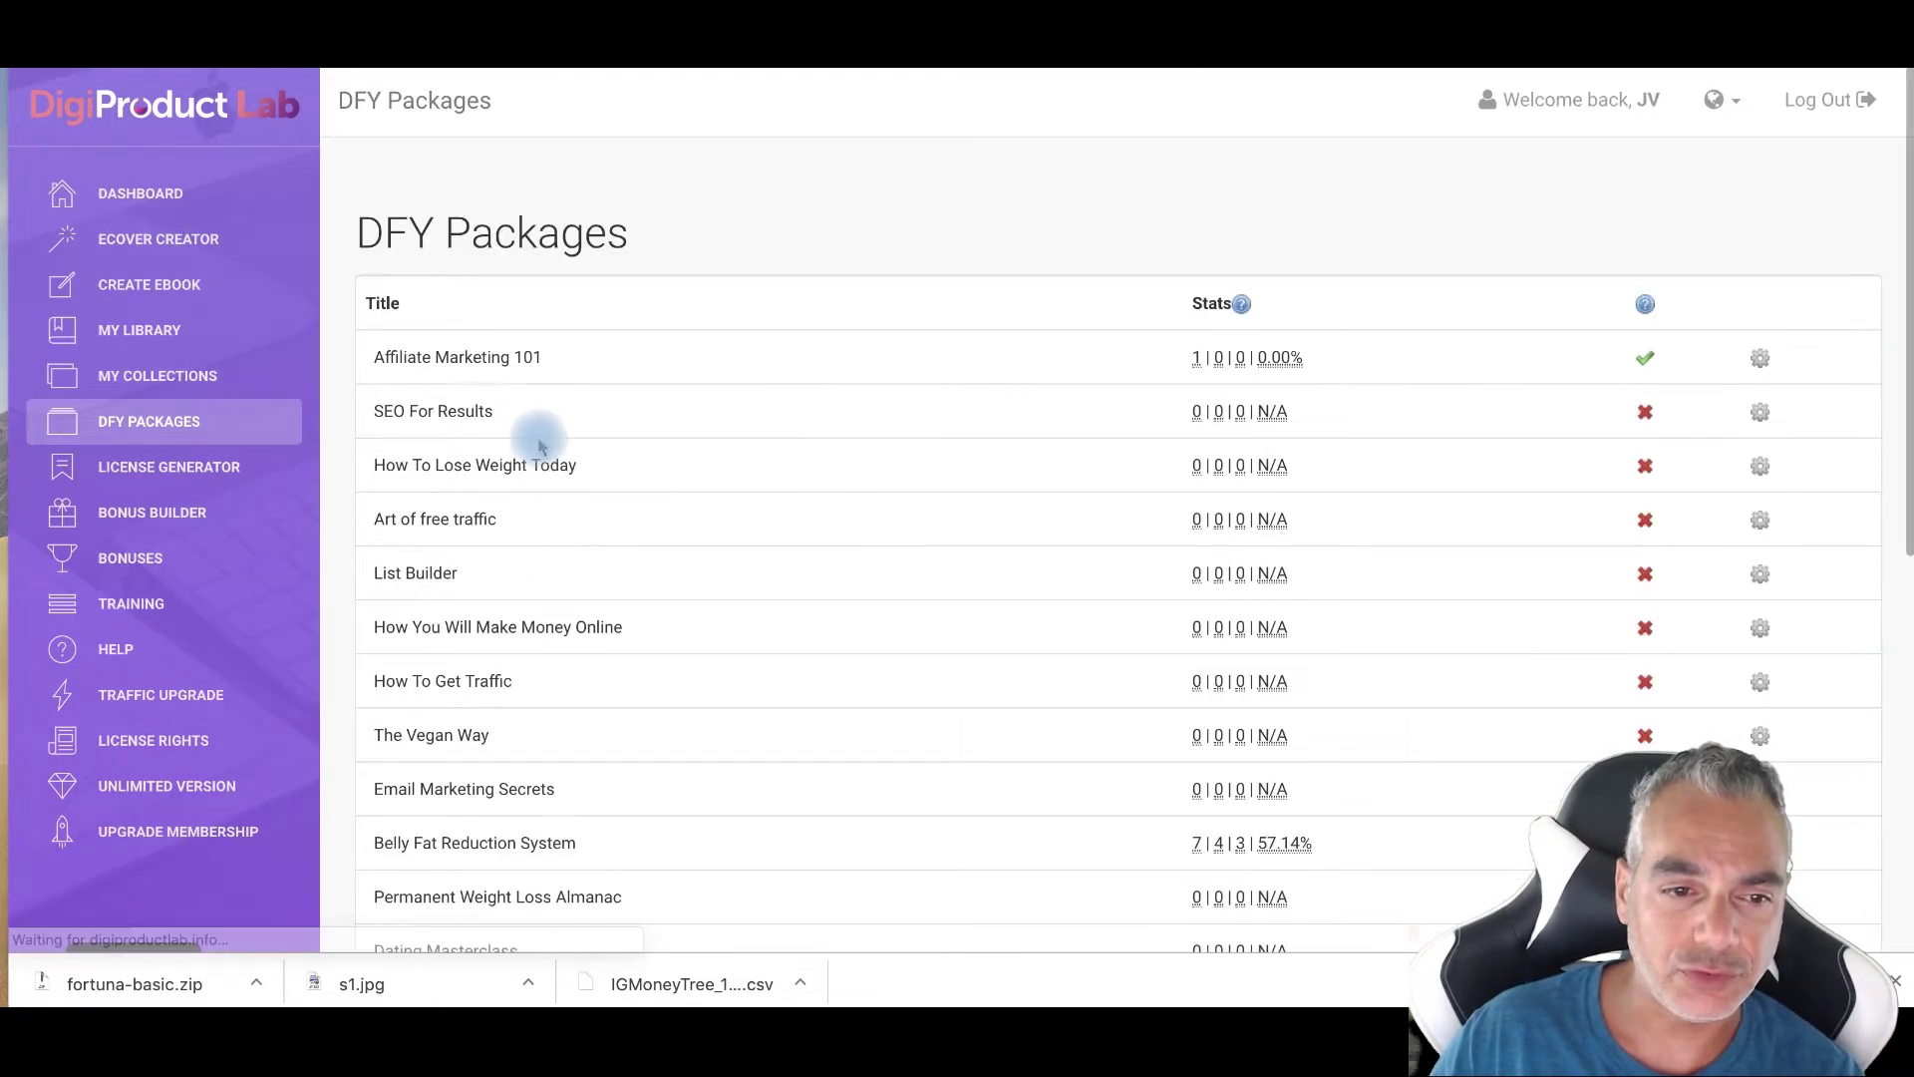
{"action": "scroll", "coordinate": [544, 468], "scroll_direction": "down", "scroll_amount": 3}
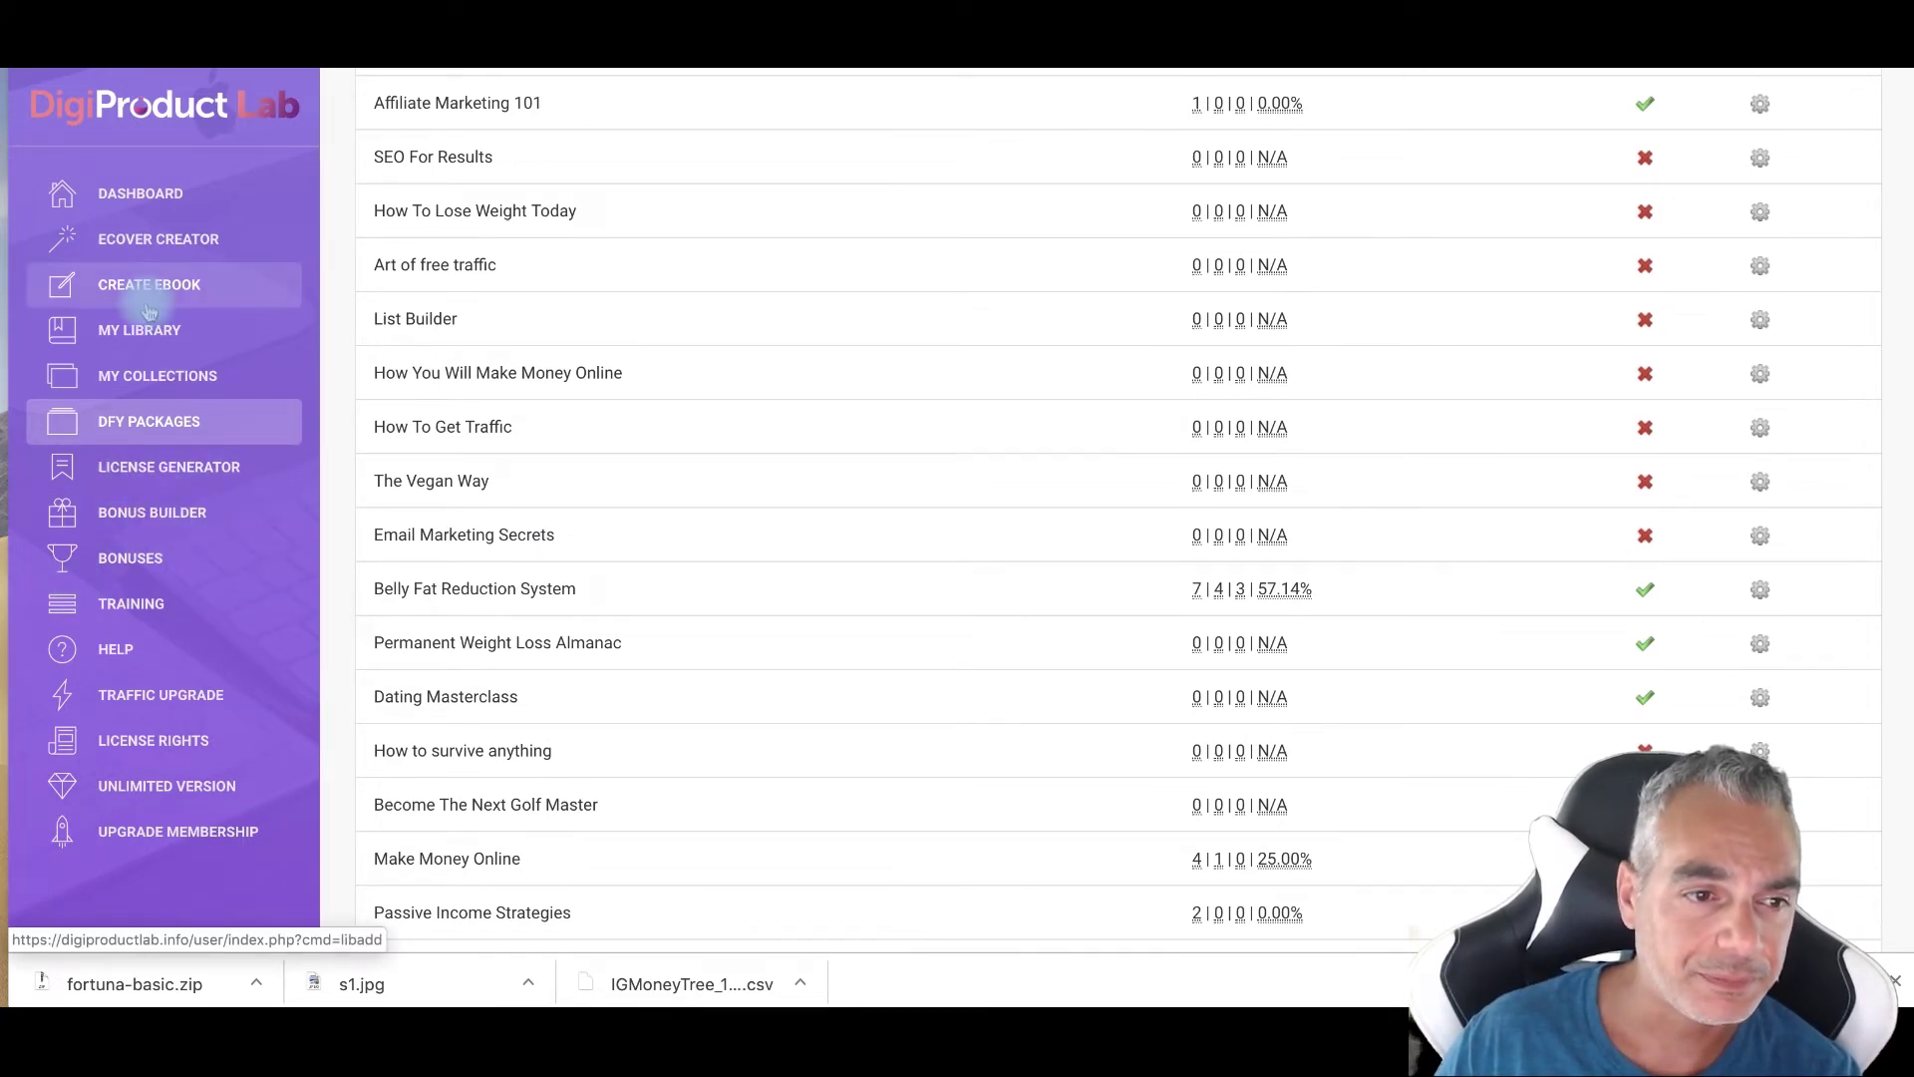
Skim the Bonuses page items, then open the Training videos page.
{"action": "left_click", "coordinate": [132, 565]}
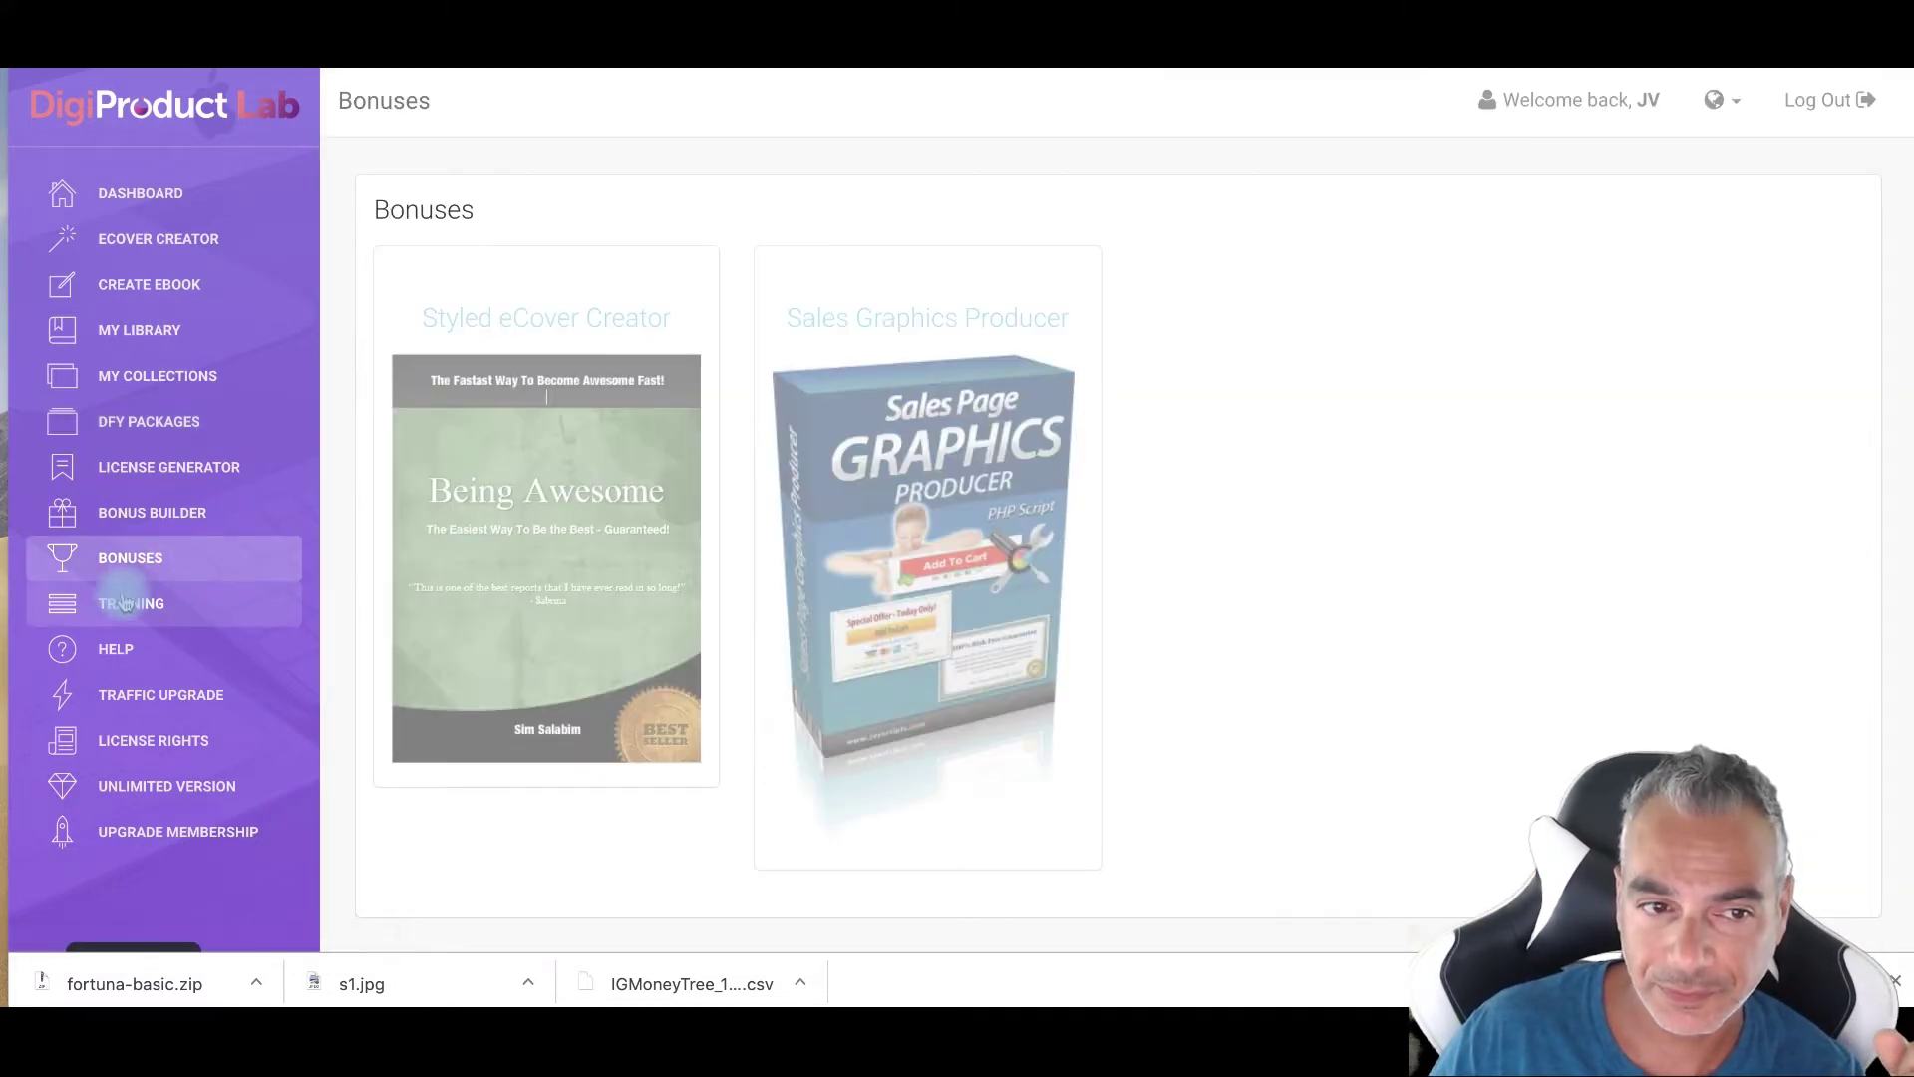
{"action": "scroll", "coordinate": [917, 558], "scroll_direction": "down", "scroll_amount": 3}
{"action": "scroll", "coordinate": [918, 559], "scroll_direction": "up", "scroll_amount": 3}
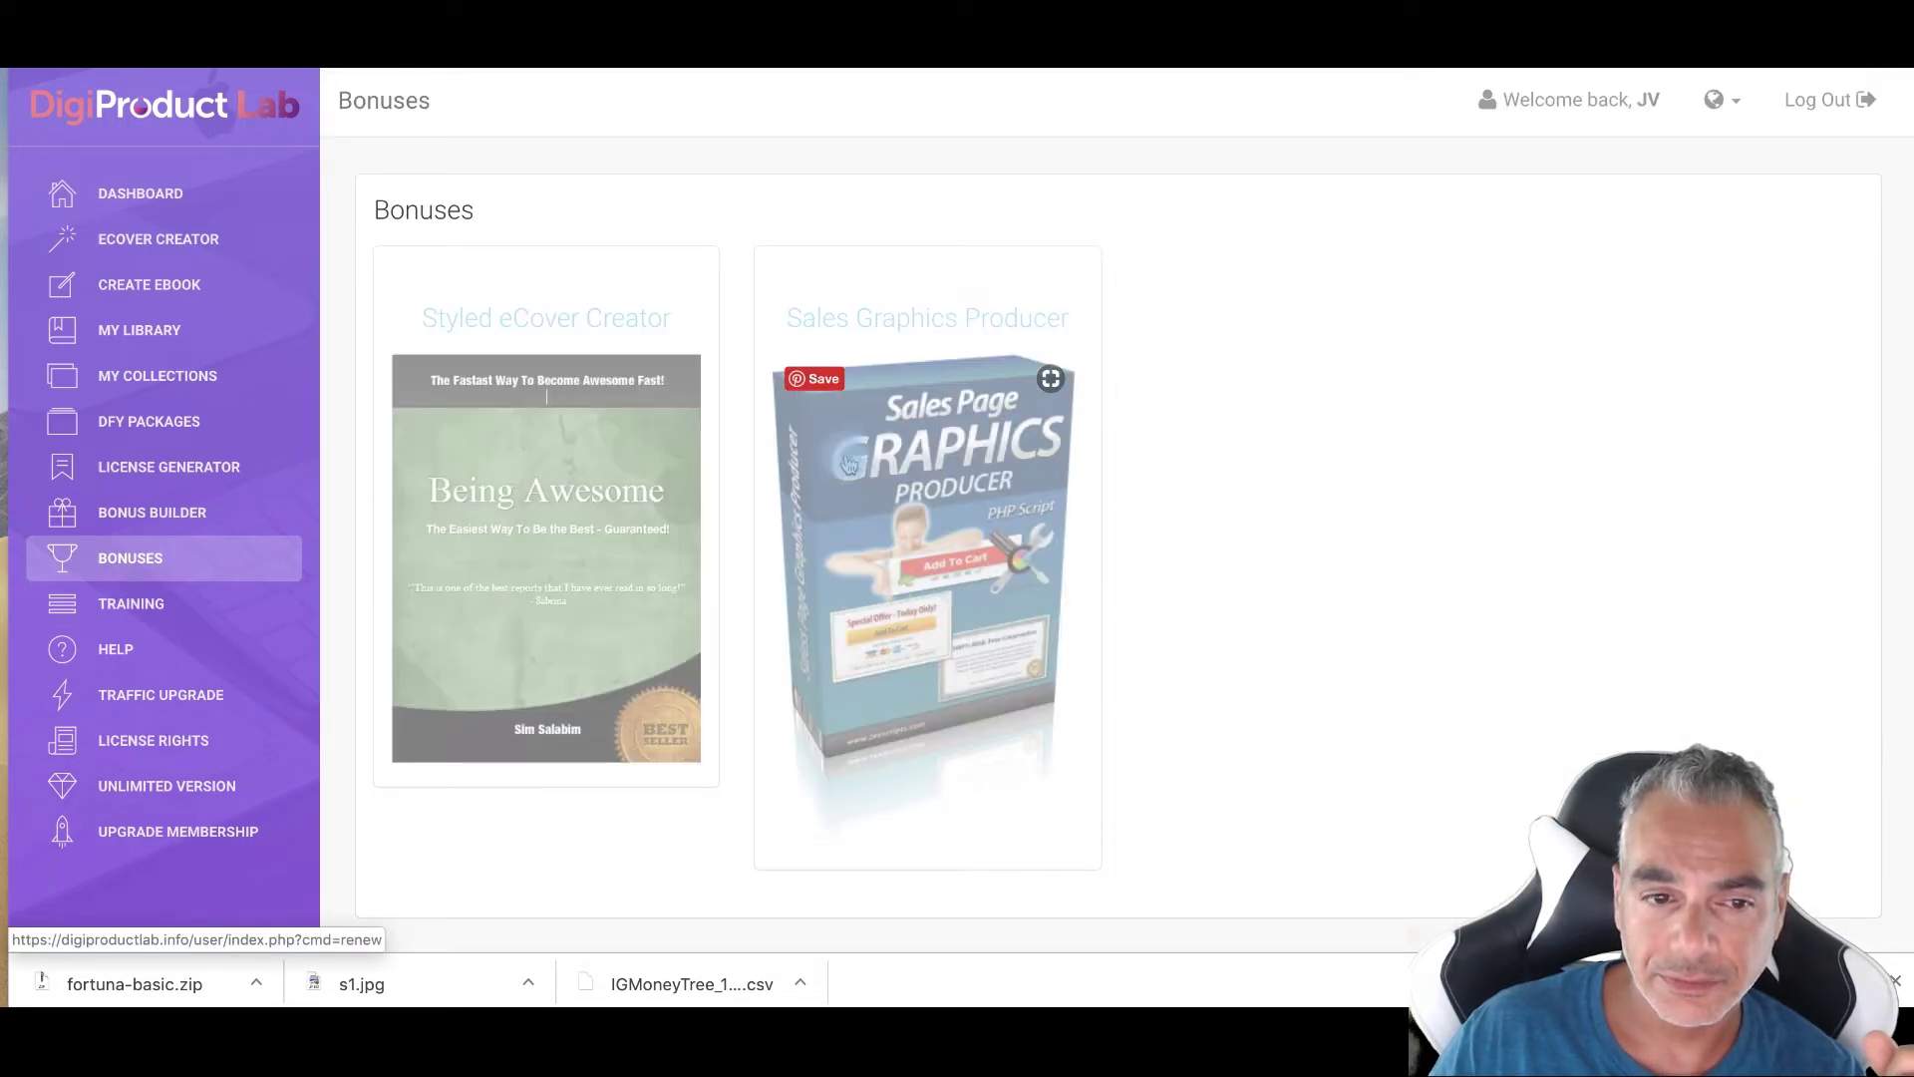
{"action": "left_click", "coordinate": [135, 616]}
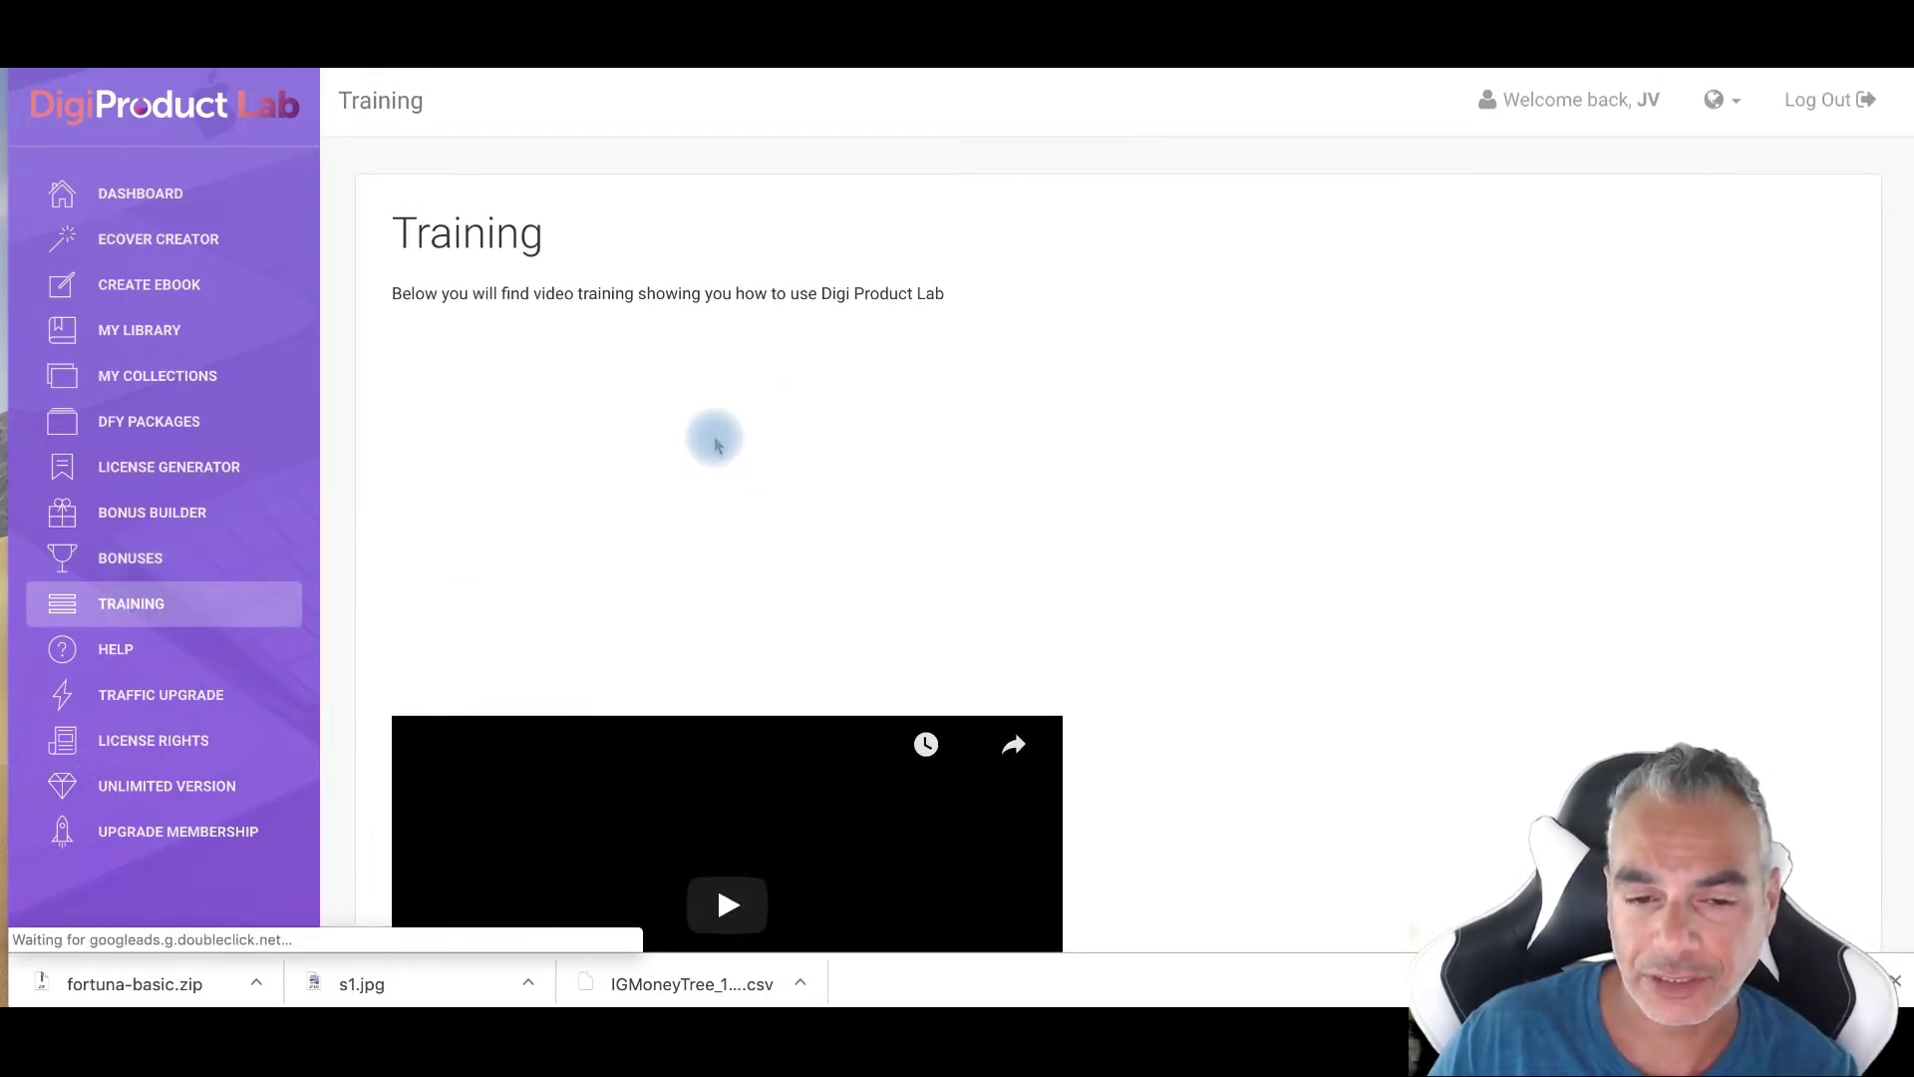
{"action": "scroll", "coordinate": [716, 444], "scroll_direction": "down", "scroll_amount": 3}
{"action": "scroll", "coordinate": [715, 443], "scroll_direction": "down", "scroll_amount": 2}
{"action": "scroll", "coordinate": [716, 443], "scroll_direction": "down", "scroll_amount": 3}
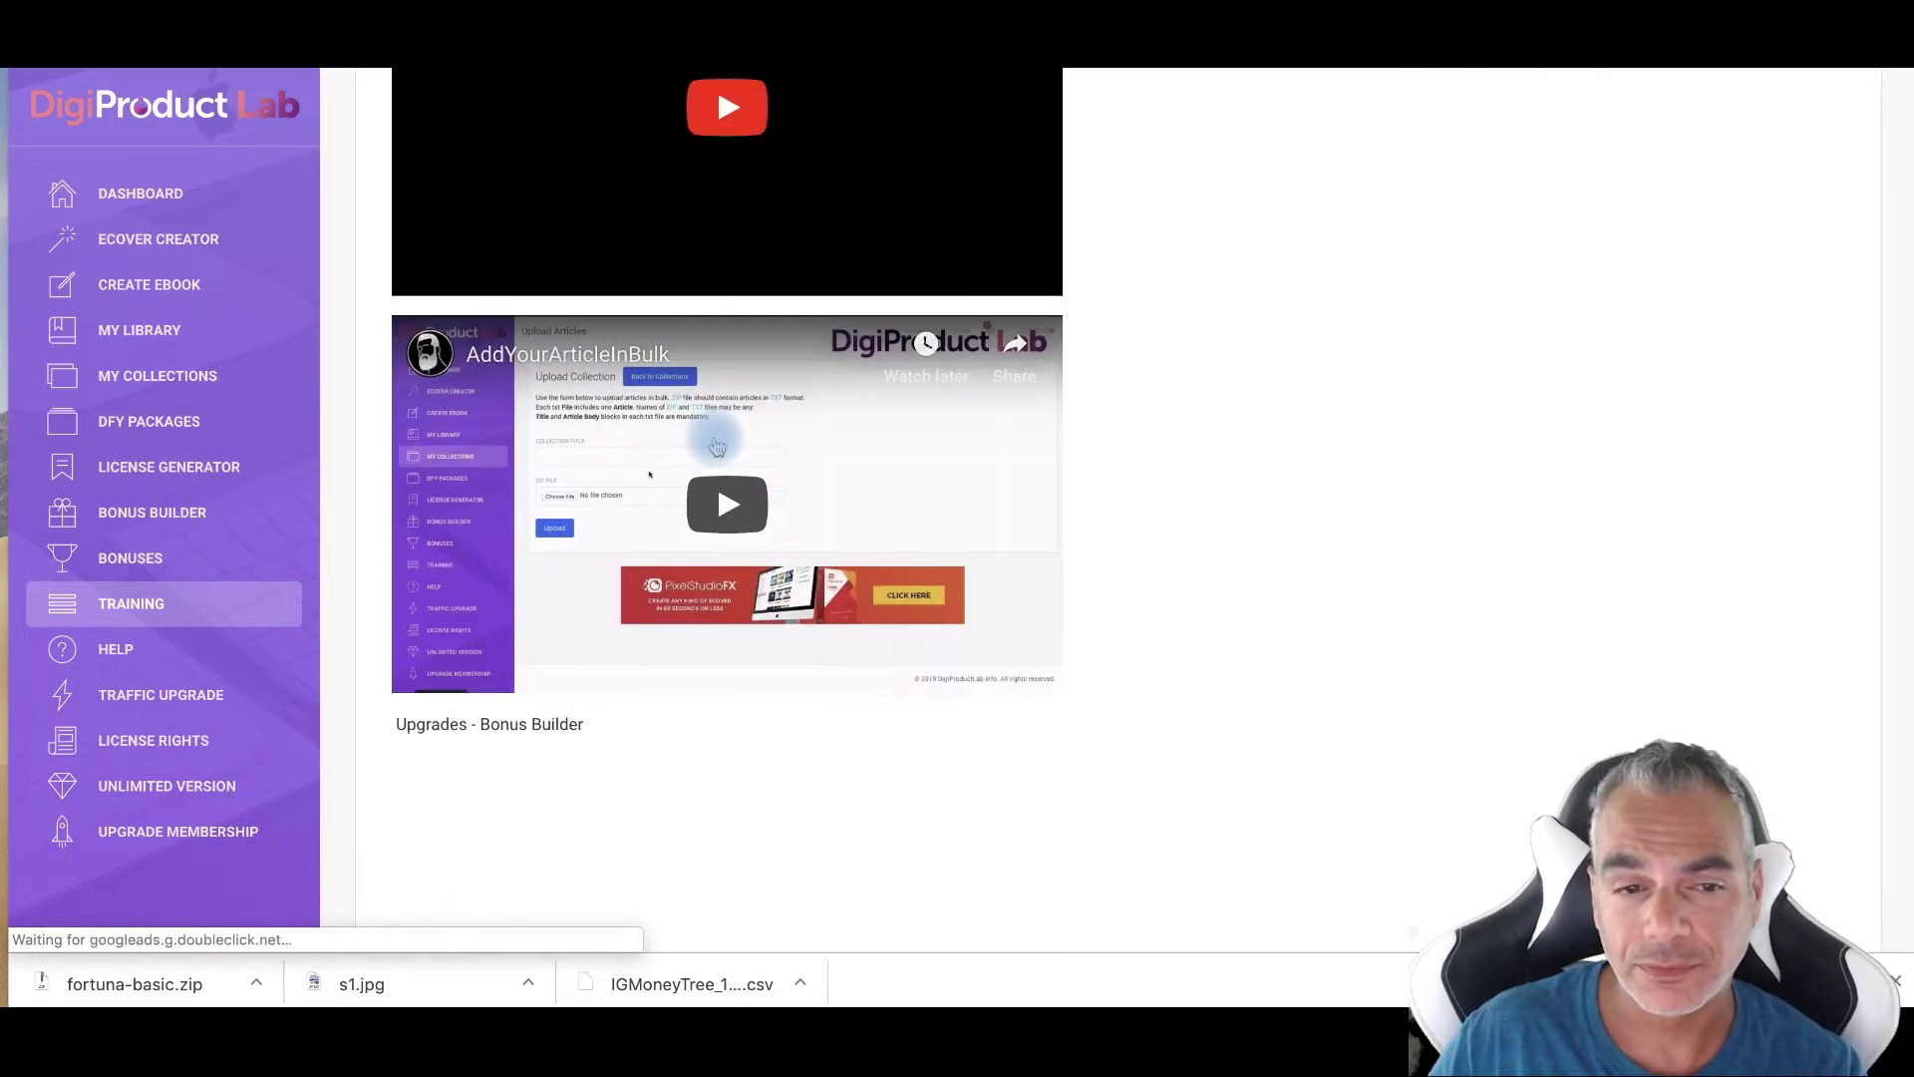
{"action": "scroll", "coordinate": [718, 446], "scroll_direction": "down", "scroll_amount": 1}
{"action": "scroll", "coordinate": [717, 445], "scroll_direction": "down", "scroll_amount": 3}
{"action": "scroll", "coordinate": [716, 446], "scroll_direction": "down", "scroll_amount": 2}
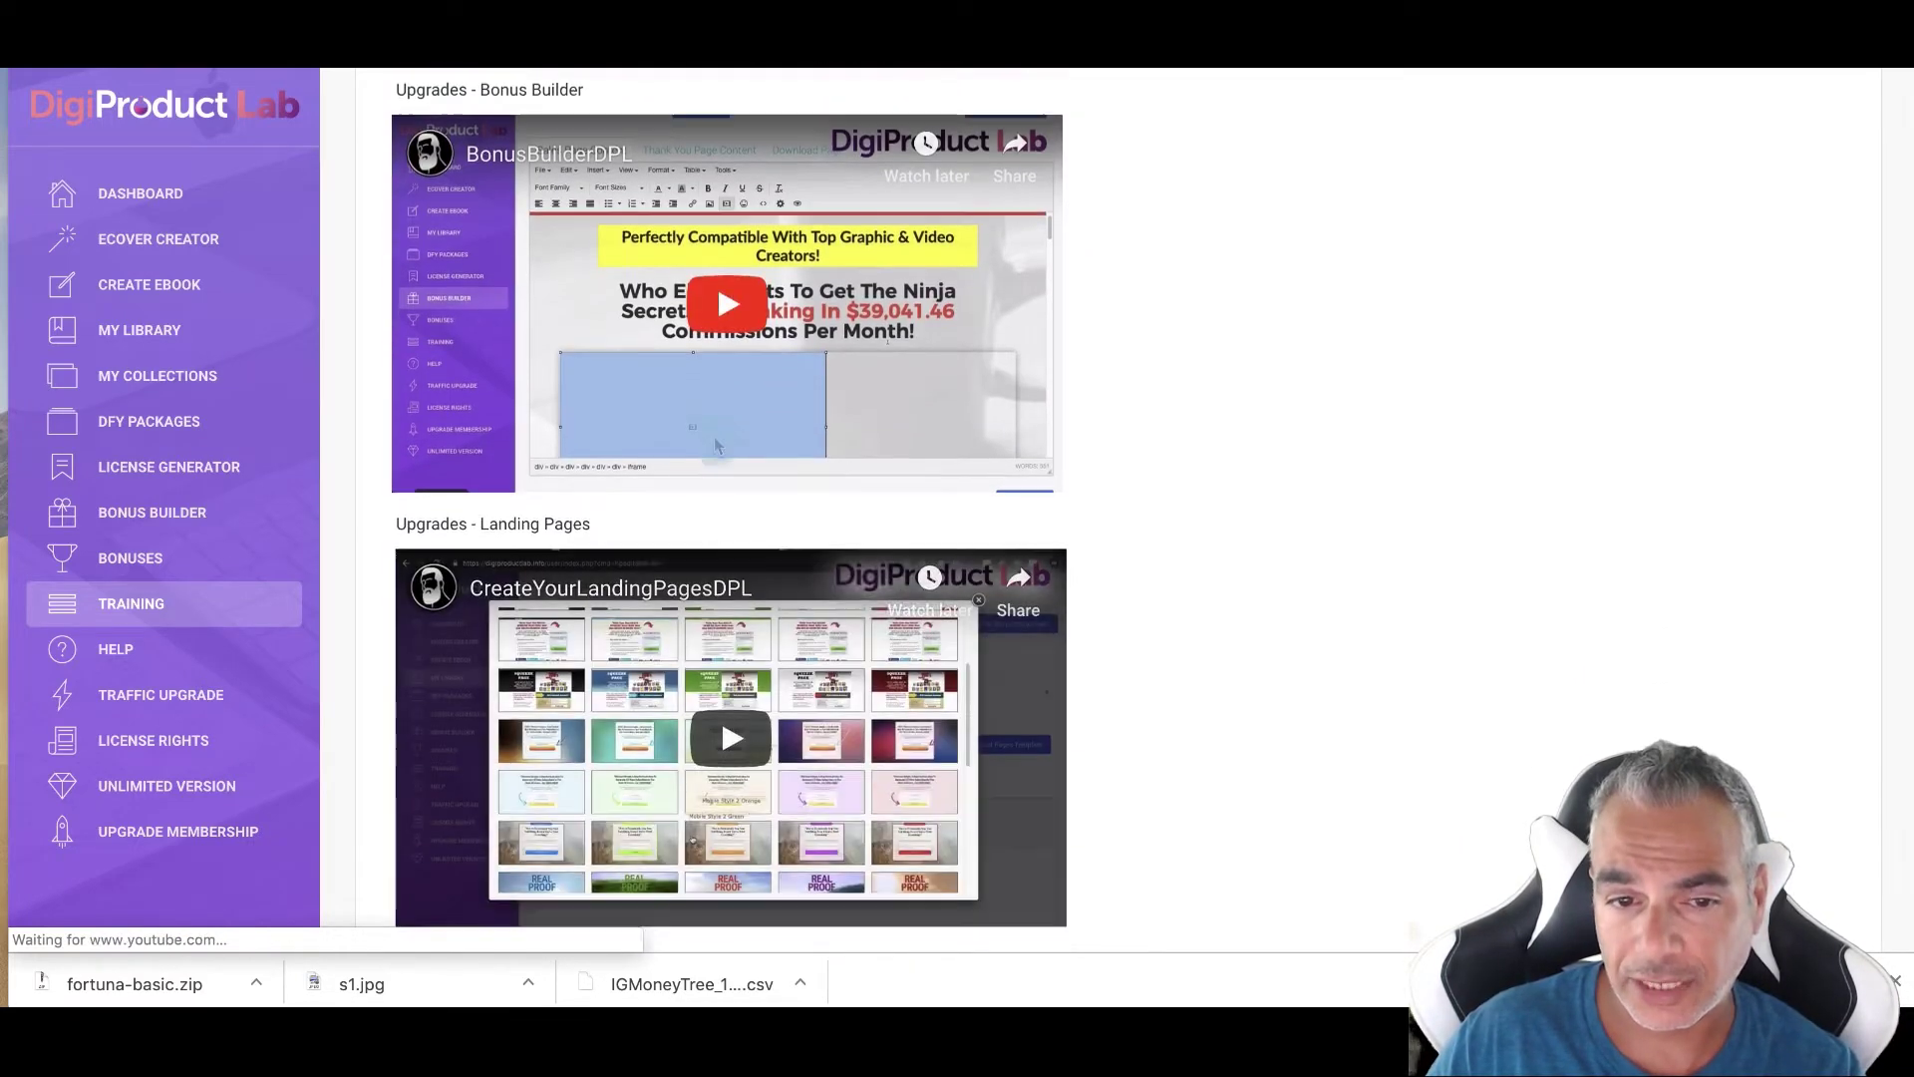
{"action": "scroll", "coordinate": [715, 445], "scroll_direction": "down", "scroll_amount": 4}
{"action": "scroll", "coordinate": [715, 445], "scroll_direction": "down", "scroll_amount": 1}
{"action": "scroll", "coordinate": [716, 446], "scroll_direction": "down", "scroll_amount": 3}
{"action": "scroll", "coordinate": [716, 446], "scroll_direction": "down", "scroll_amount": 2}
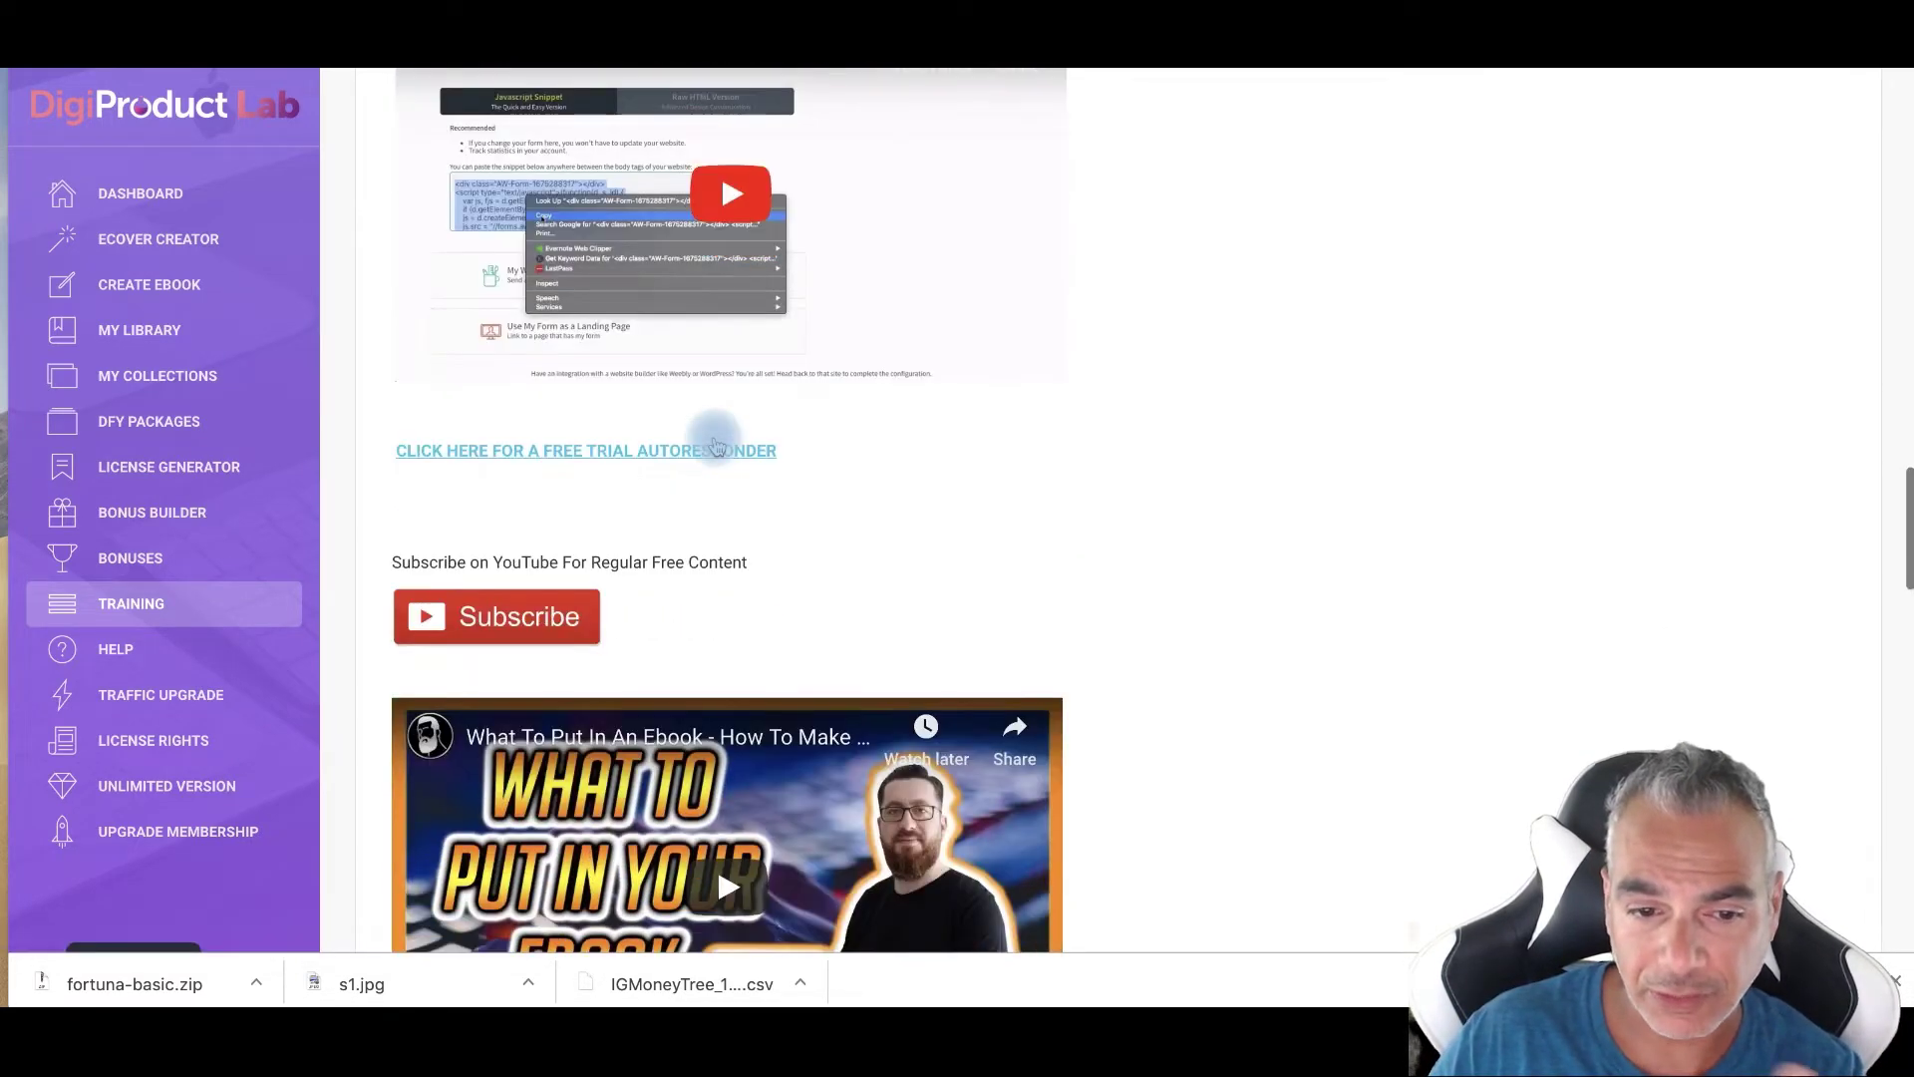
{"action": "scroll", "coordinate": [716, 445], "scroll_direction": "down", "scroll_amount": 3}
{"action": "scroll", "coordinate": [716, 445], "scroll_direction": "down", "scroll_amount": 1}
{"action": "scroll", "coordinate": [716, 446], "scroll_direction": "down", "scroll_amount": 6}
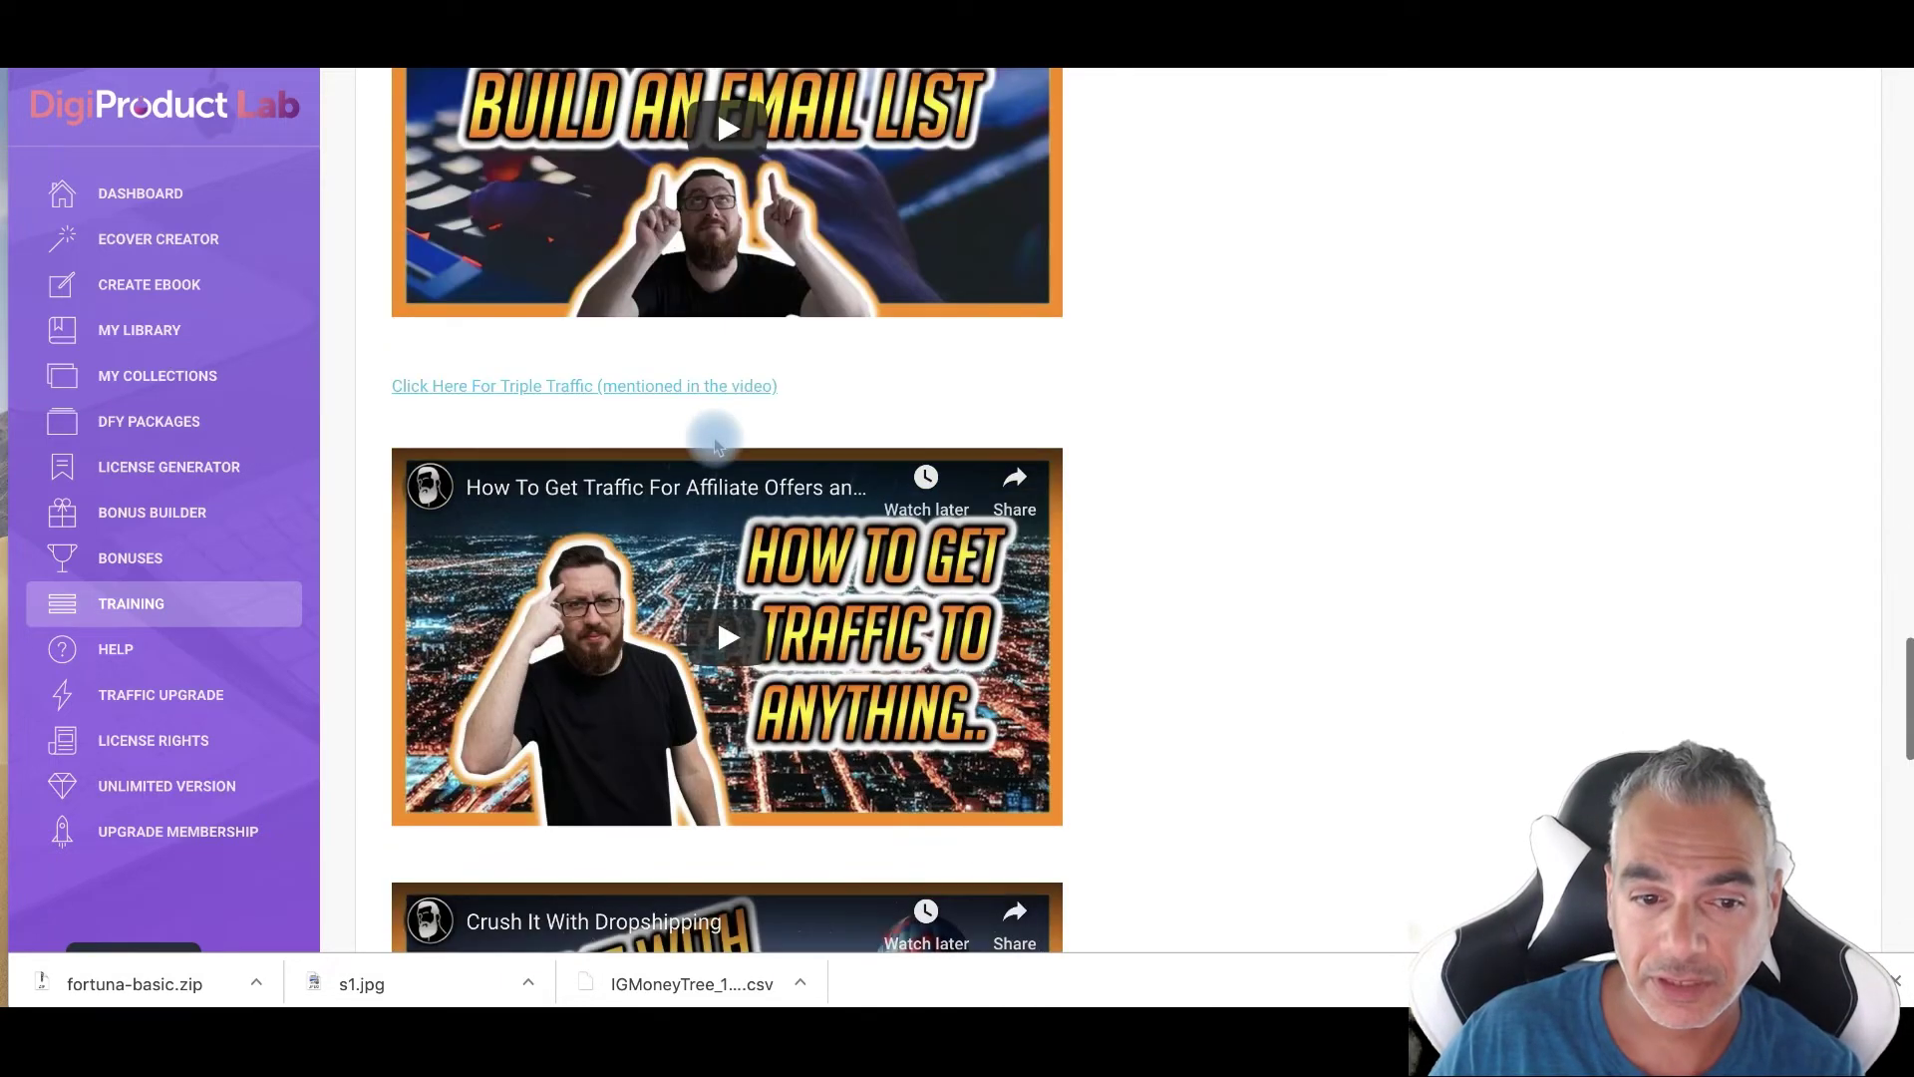
{"action": "scroll", "coordinate": [716, 446], "scroll_direction": "down", "scroll_amount": 3}
{"action": "scroll", "coordinate": [716, 446], "scroll_direction": "down", "scroll_amount": 1}
{"action": "scroll", "coordinate": [738, 479], "scroll_direction": "down", "scroll_amount": 3}
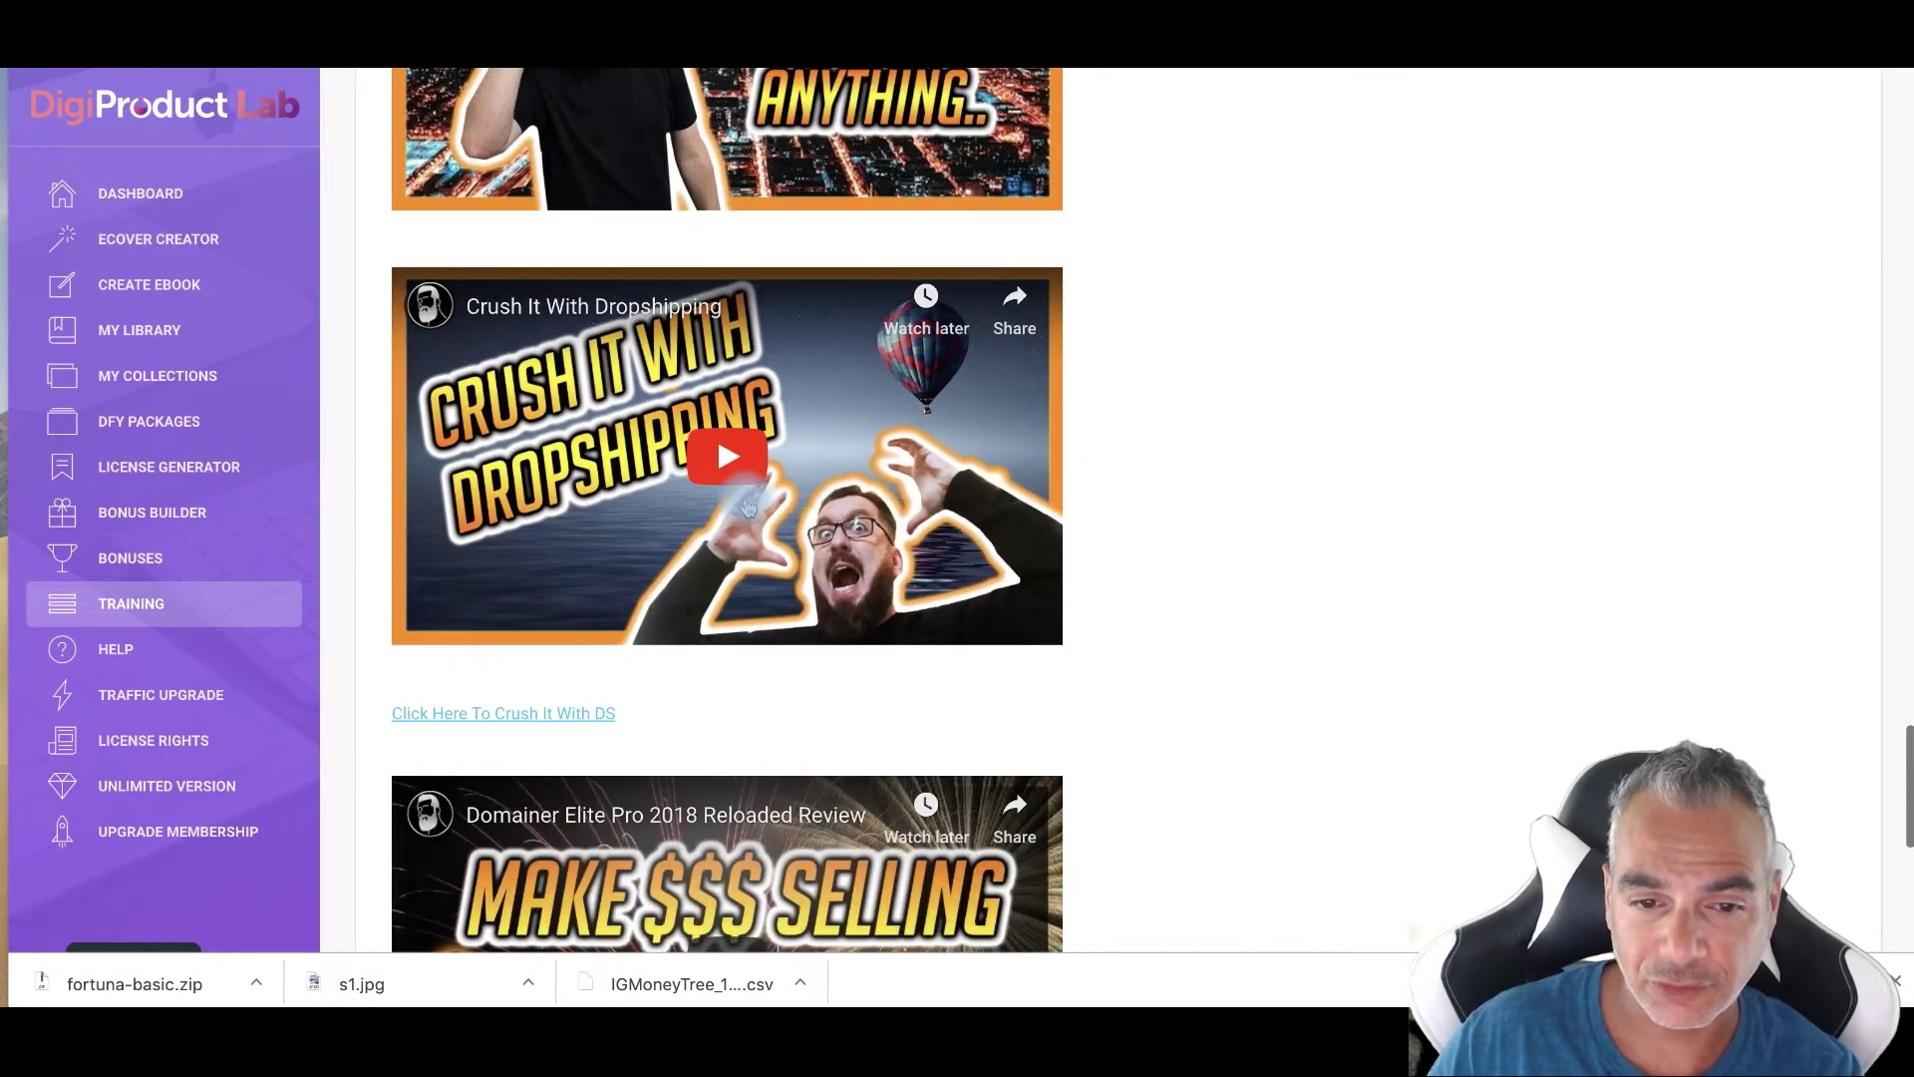
{"action": "scroll", "coordinate": [747, 509], "scroll_direction": "down", "scroll_amount": 5}
{"action": "scroll", "coordinate": [743, 479], "scroll_direction": "down", "scroll_amount": 2}
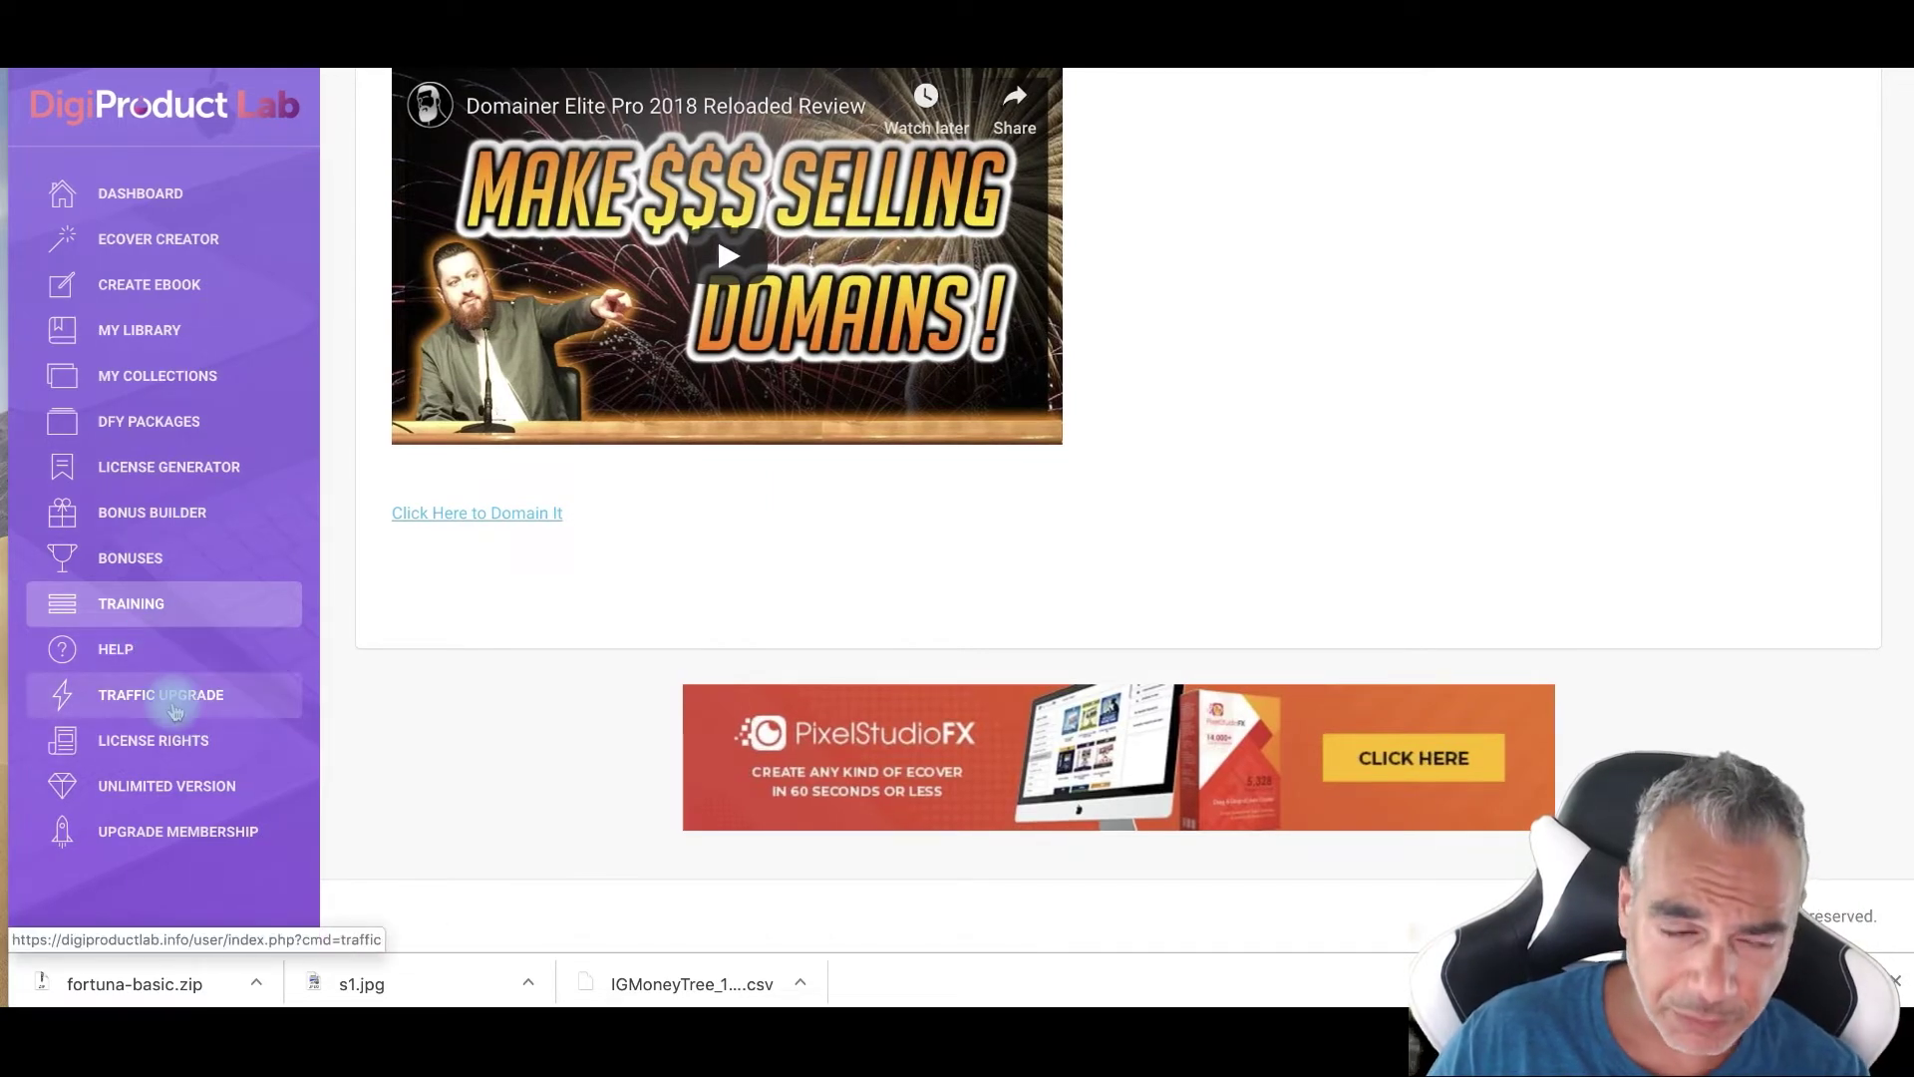
{"action": "scroll", "coordinate": [150, 569], "scroll_direction": "up", "scroll_amount": 1}
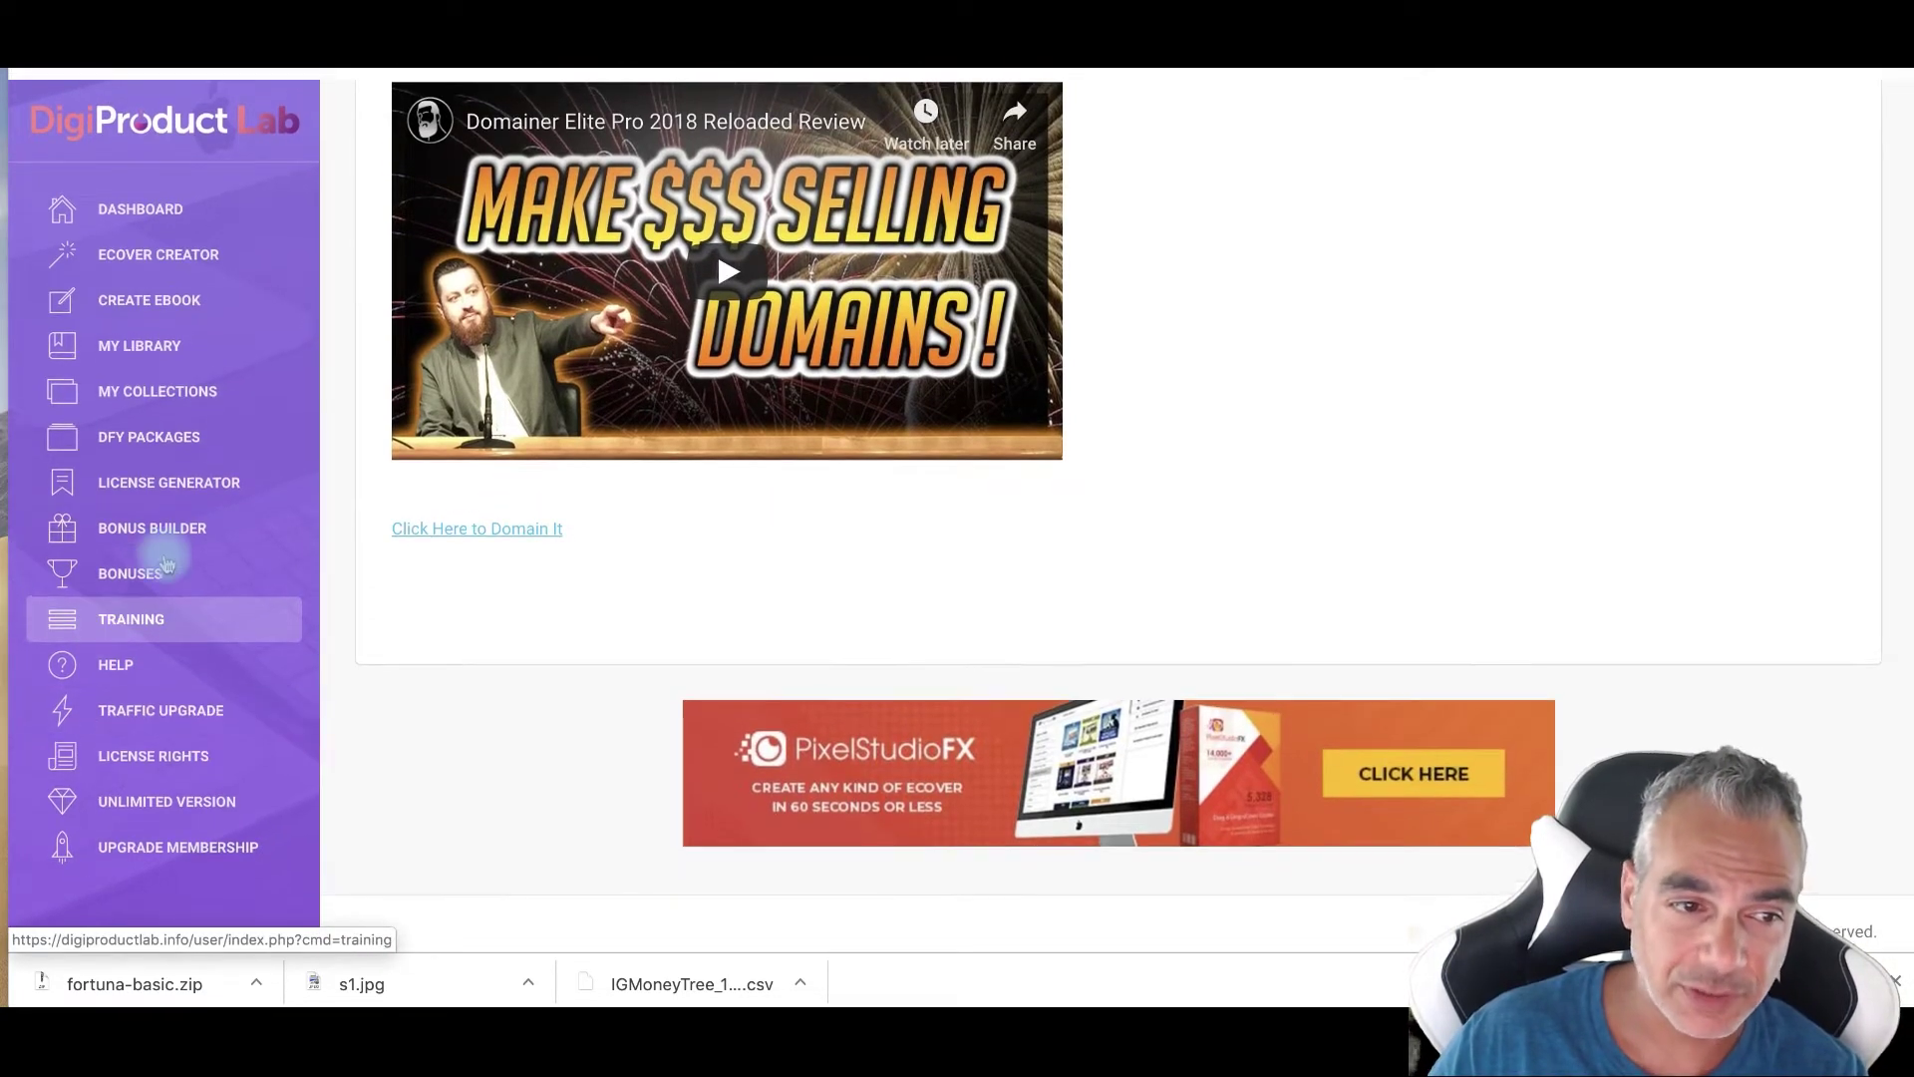
{"action": "scroll", "coordinate": [189, 418], "scroll_direction": "down", "scroll_amount": 1}
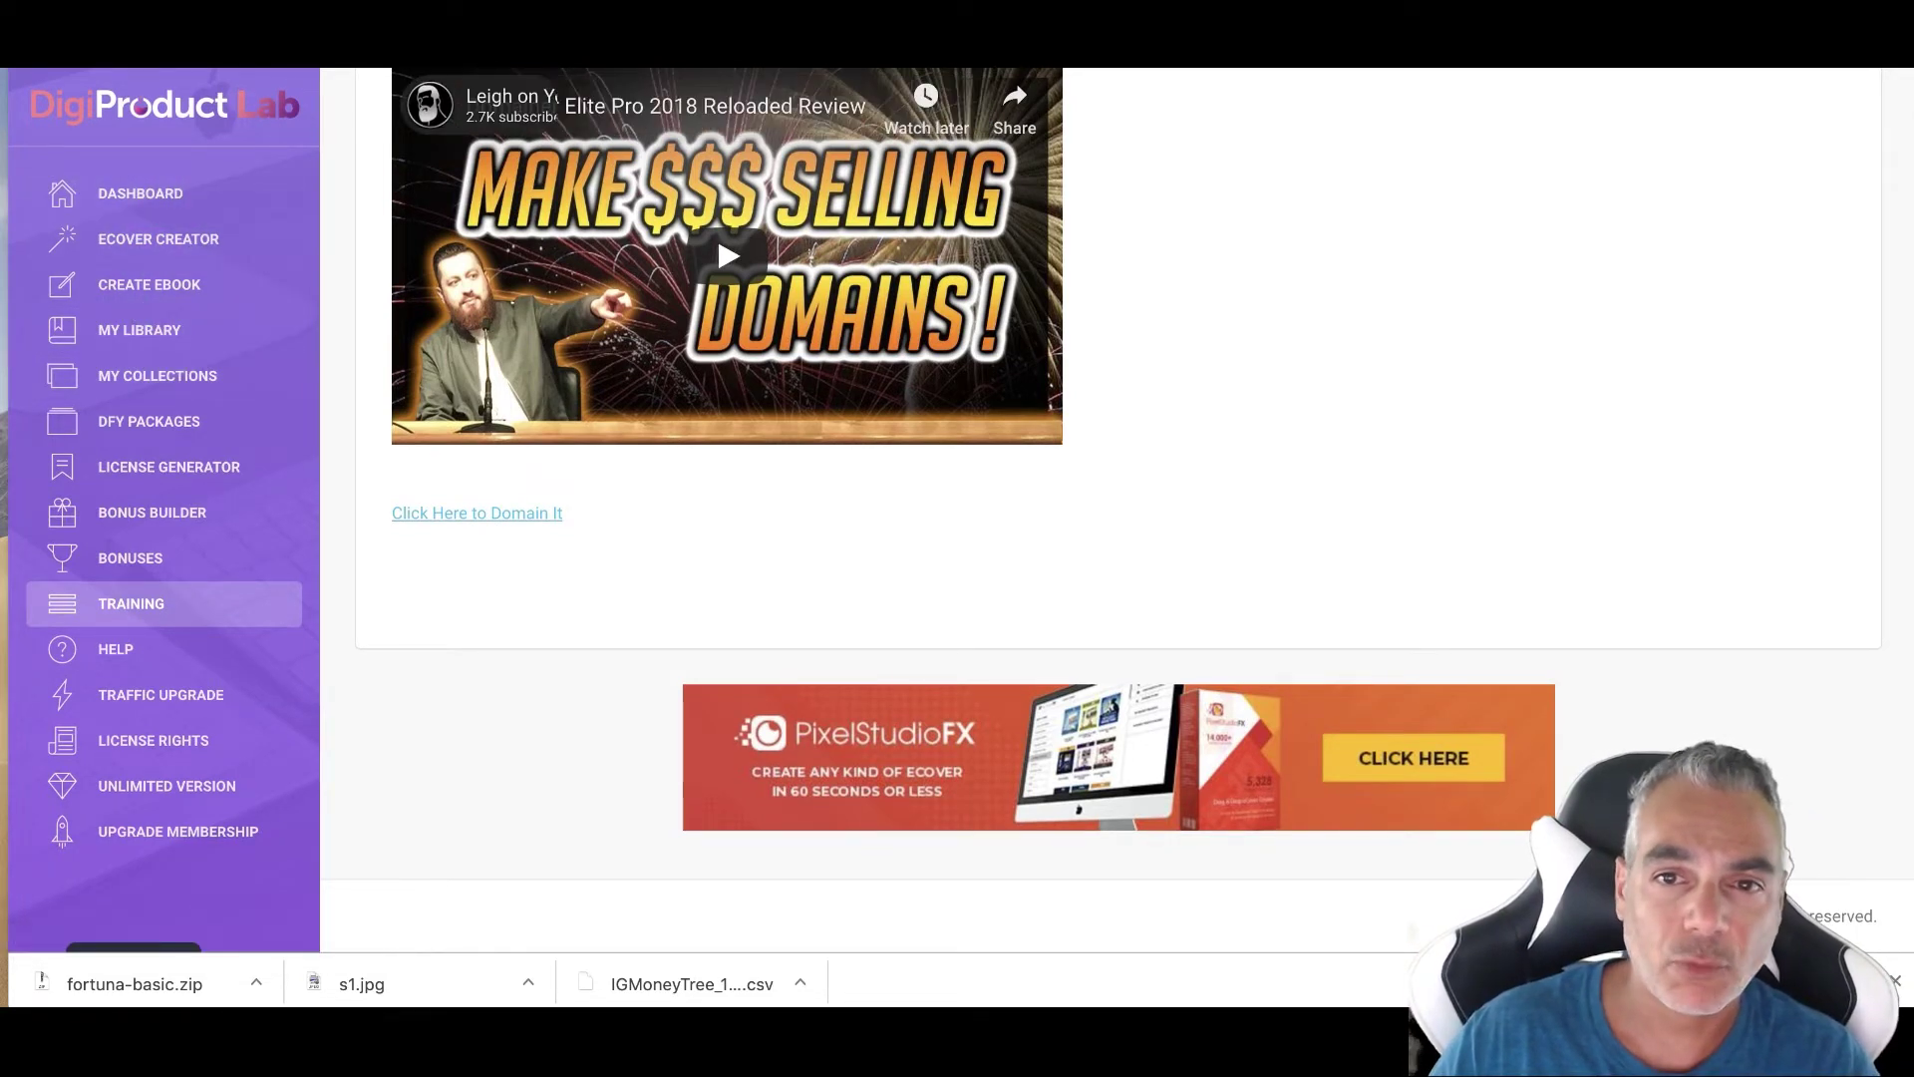
{"action": "scroll", "coordinate": [1227, 312], "scroll_direction": "up", "scroll_amount": 10}
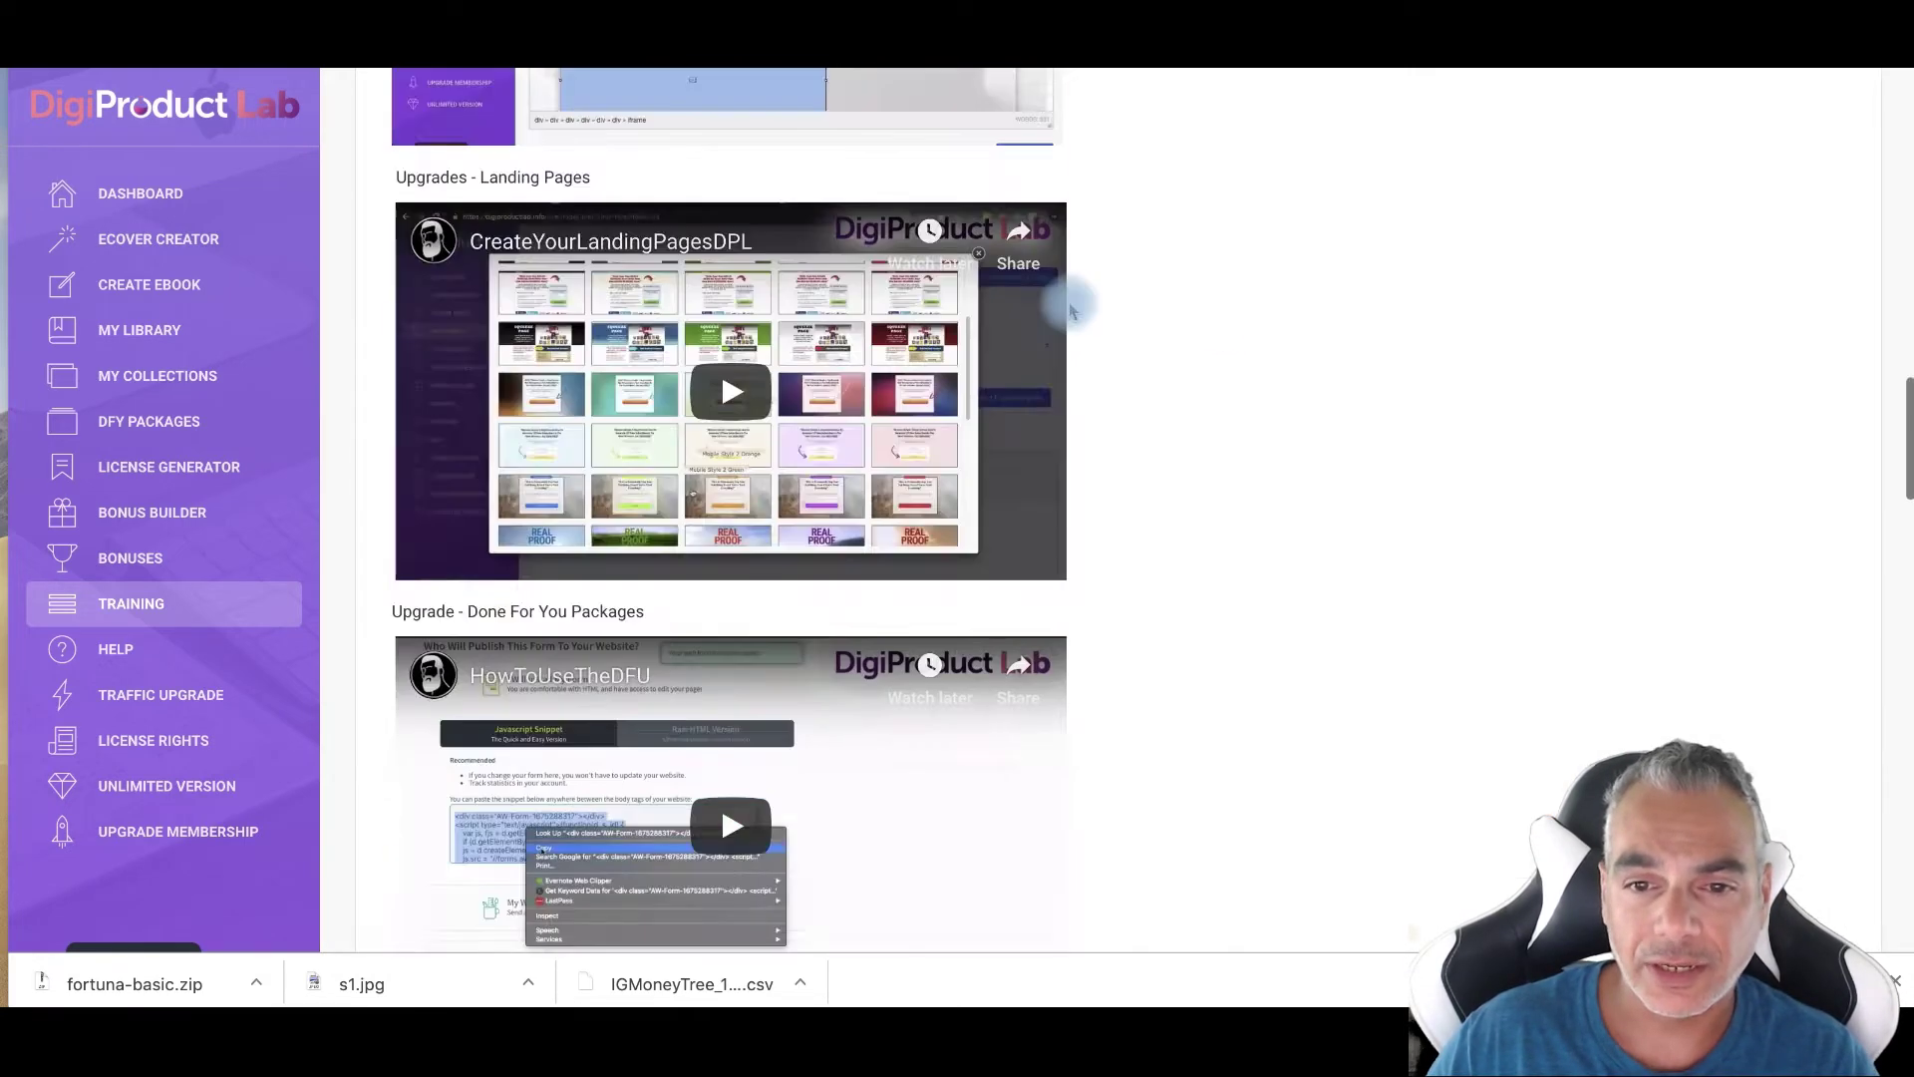
{"action": "scroll", "coordinate": [1055, 291], "scroll_direction": "up", "scroll_amount": 10}
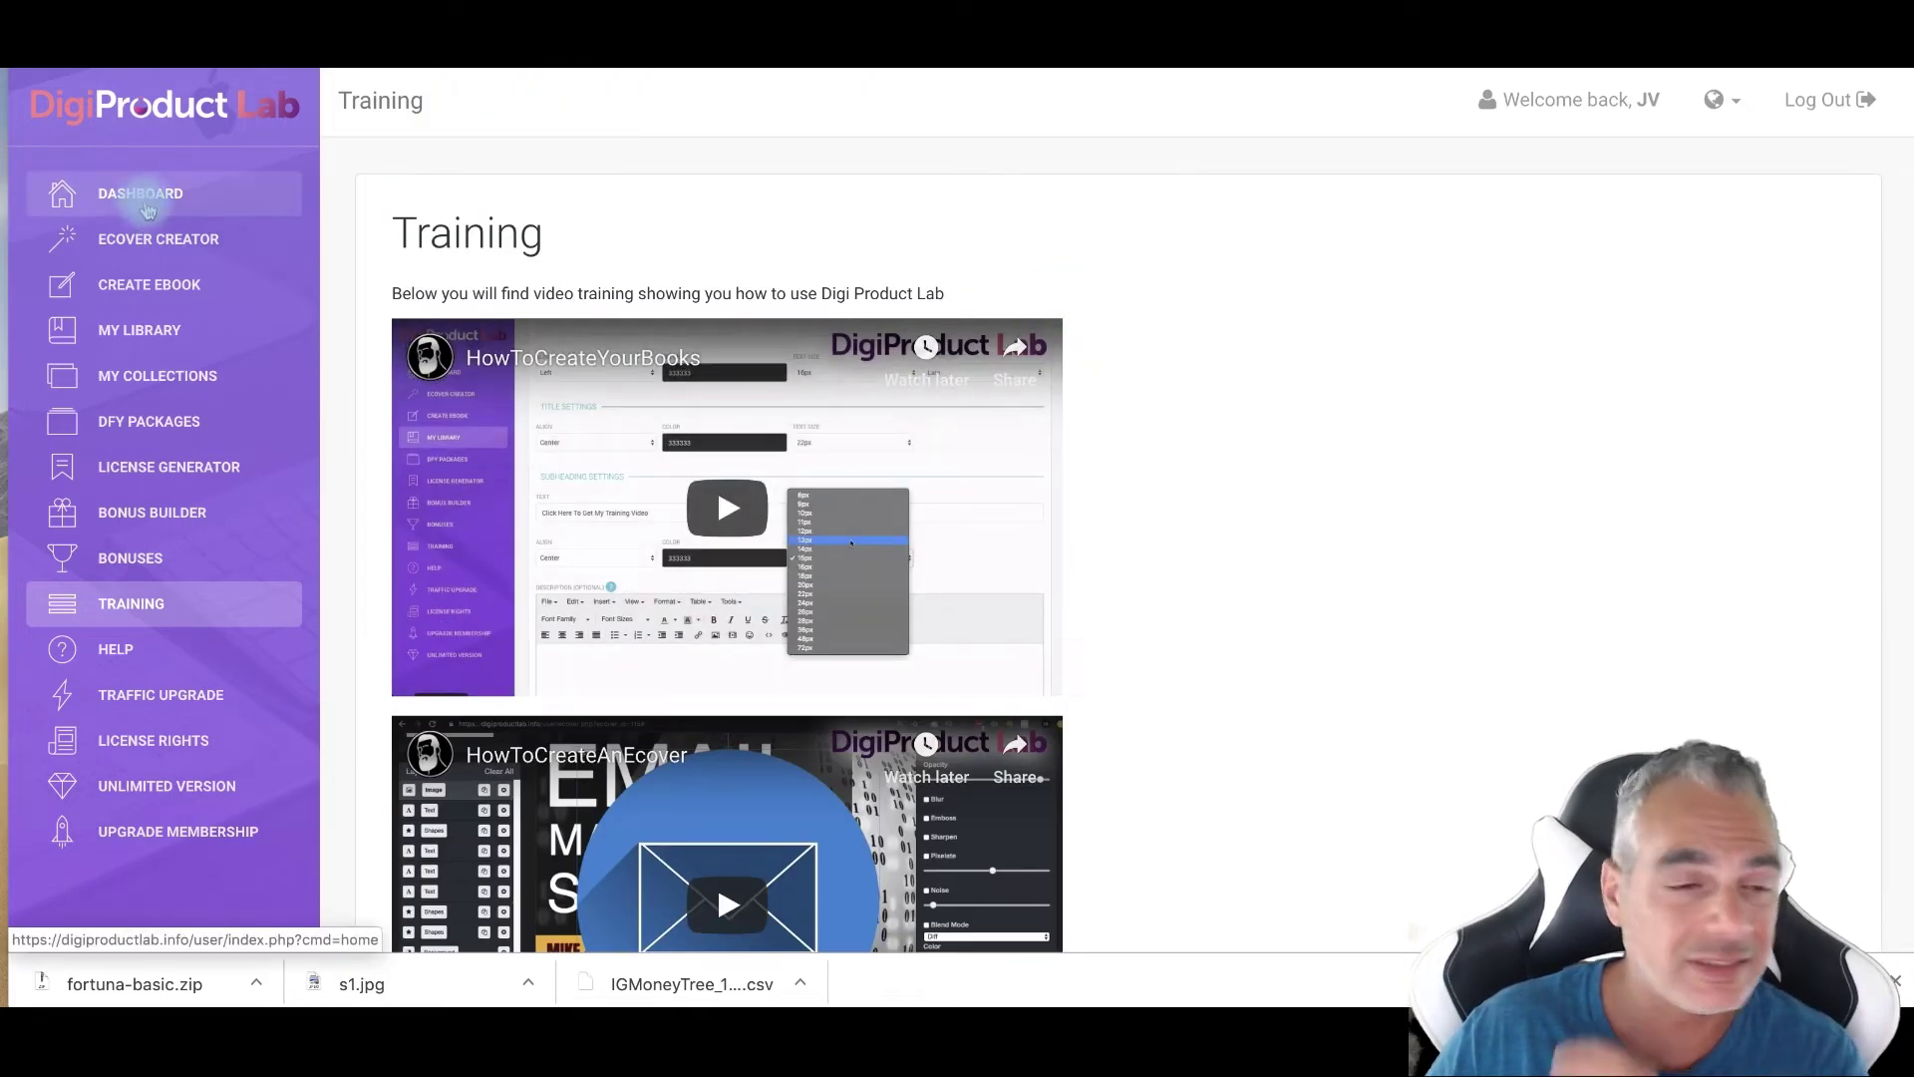
{"action": "left_click", "coordinate": [146, 206]}
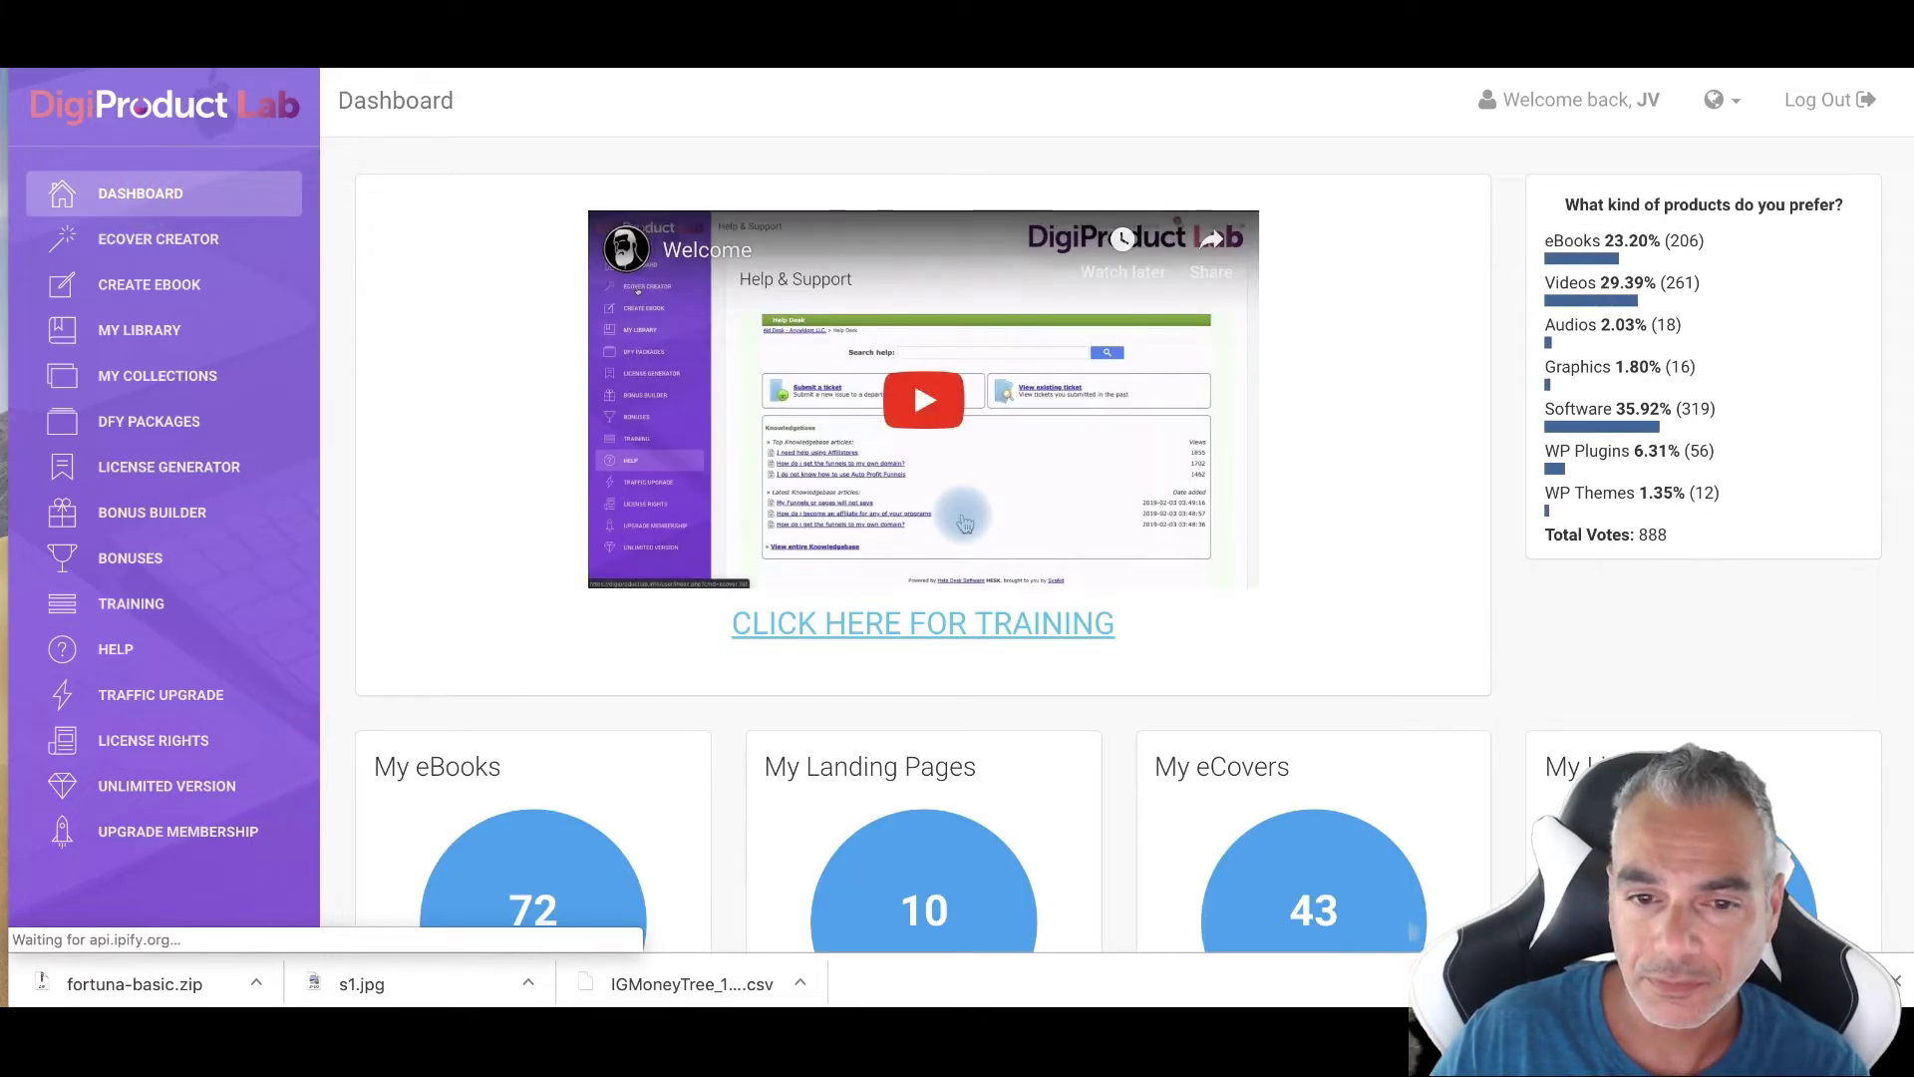
Scroll the dashboard to view the product poll and eBook, landing page and eCover counts.
{"action": "scroll", "coordinate": [963, 524], "scroll_direction": "down", "scroll_amount": 4}
{"action": "scroll", "coordinate": [964, 524], "scroll_direction": "down", "scroll_amount": 1}
{"action": "scroll", "coordinate": [963, 524], "scroll_direction": "up", "scroll_amount": 3}
{"action": "scroll", "coordinate": [964, 523], "scroll_direction": "up", "scroll_amount": 2}
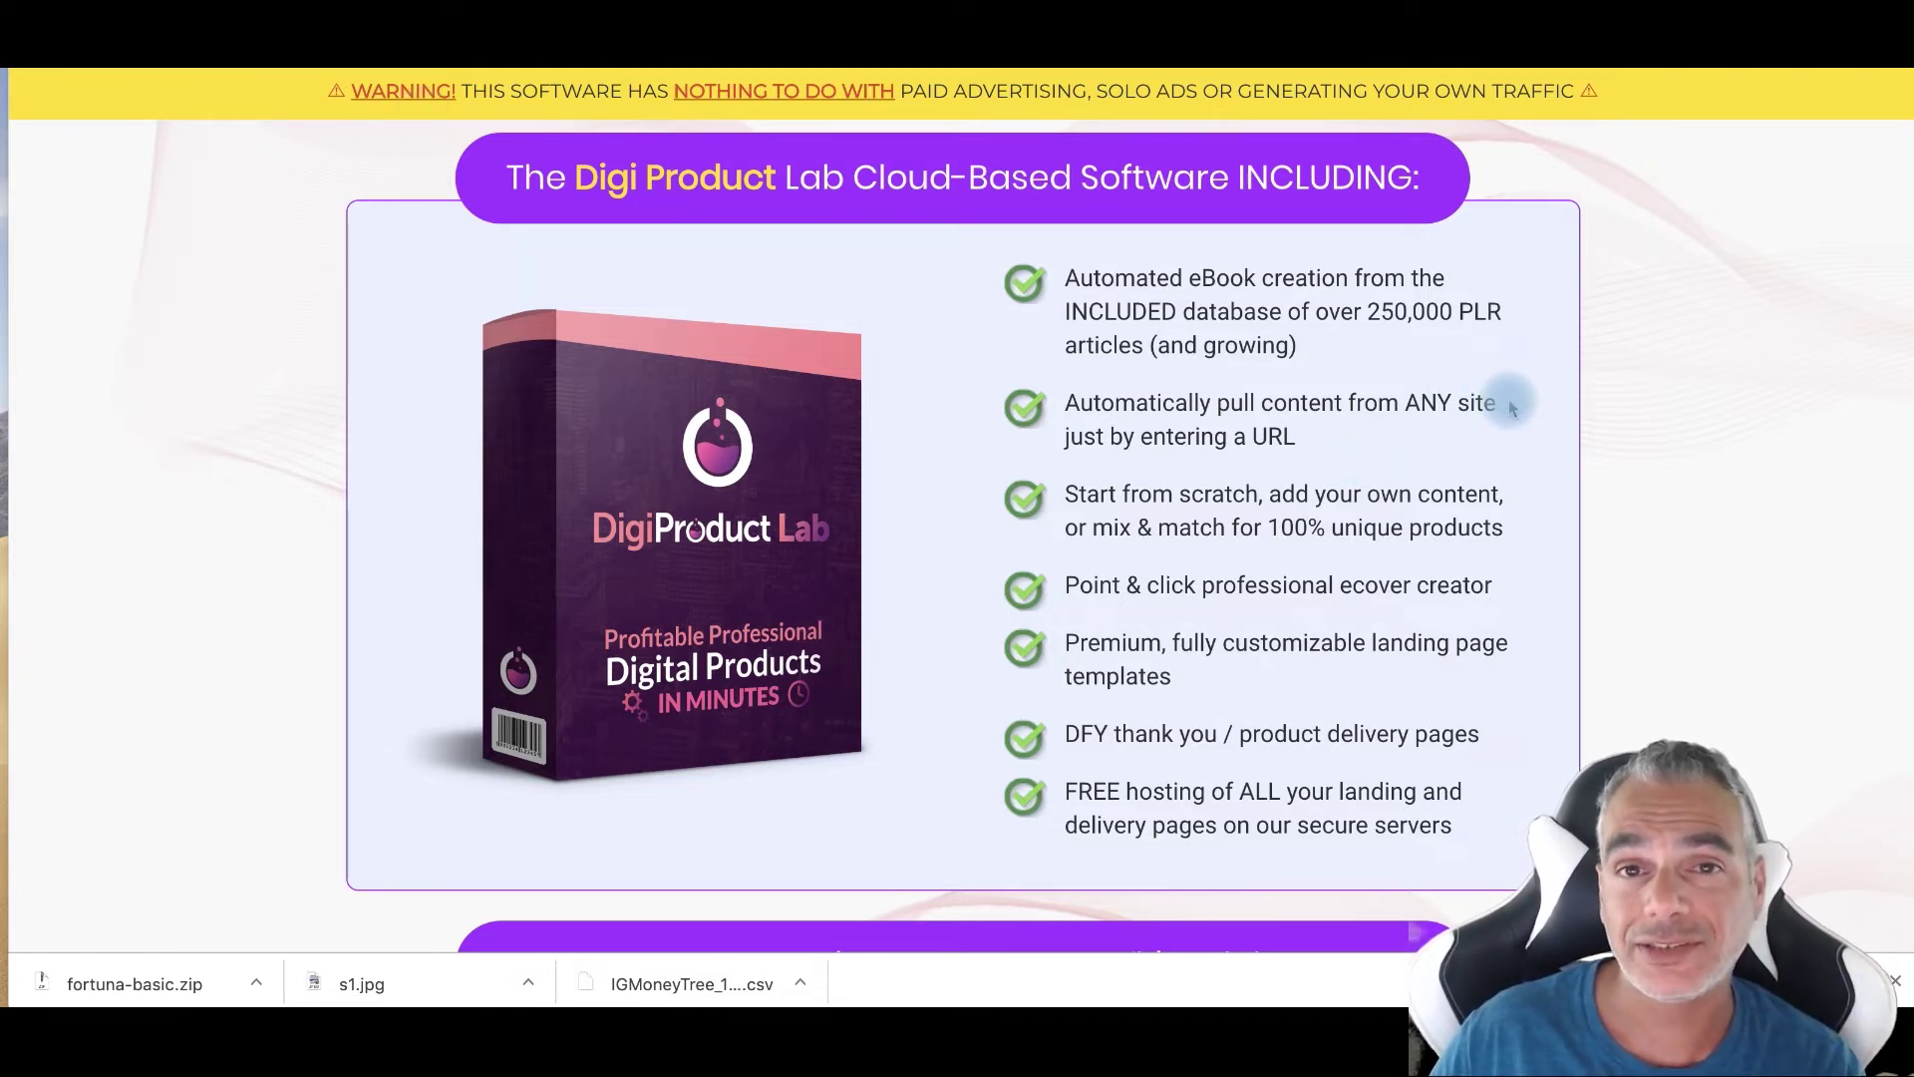
Scroll the sales page past features, training, support and 'Thousands of Dollars' to the Mystery Traffic Bonus.
{"action": "scroll", "coordinate": [1396, 509], "scroll_direction": "down", "scroll_amount": 1}
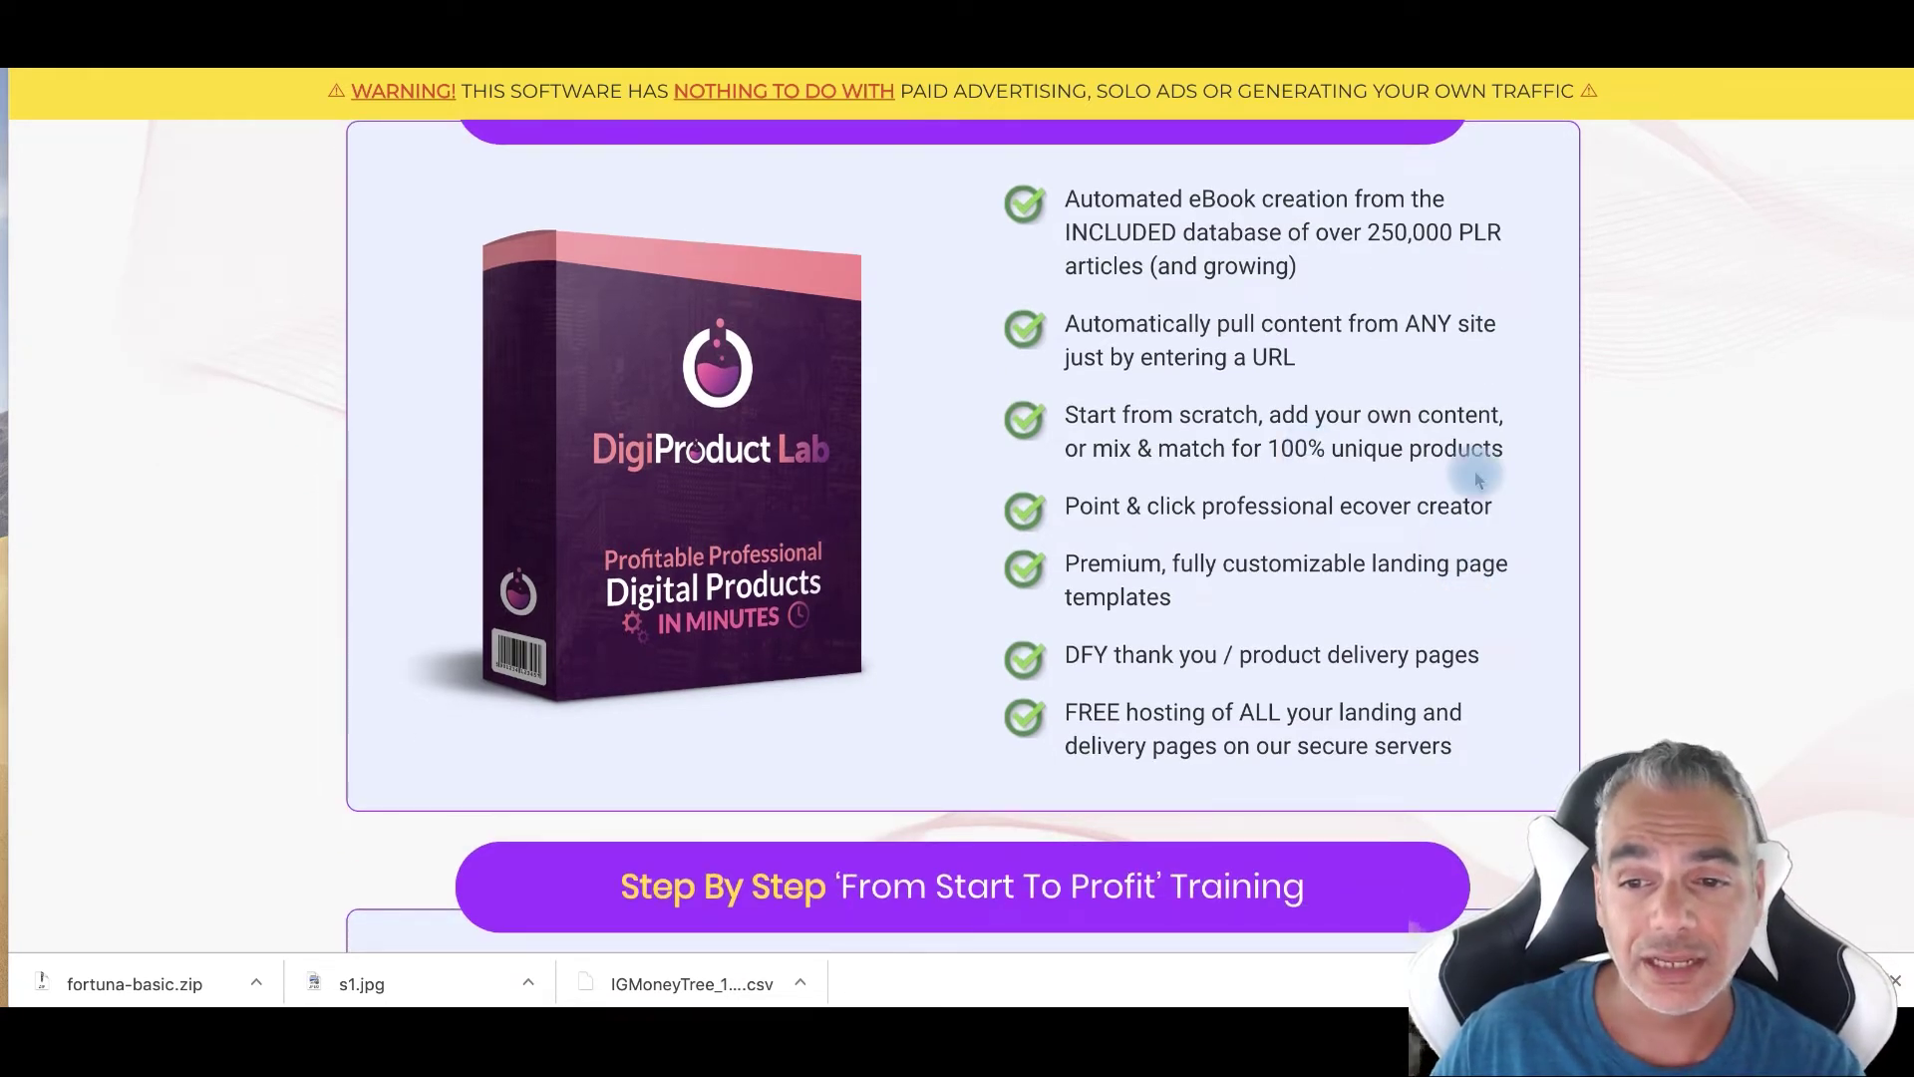
{"action": "scroll", "coordinate": [1448, 495], "scroll_direction": "down", "scroll_amount": 1}
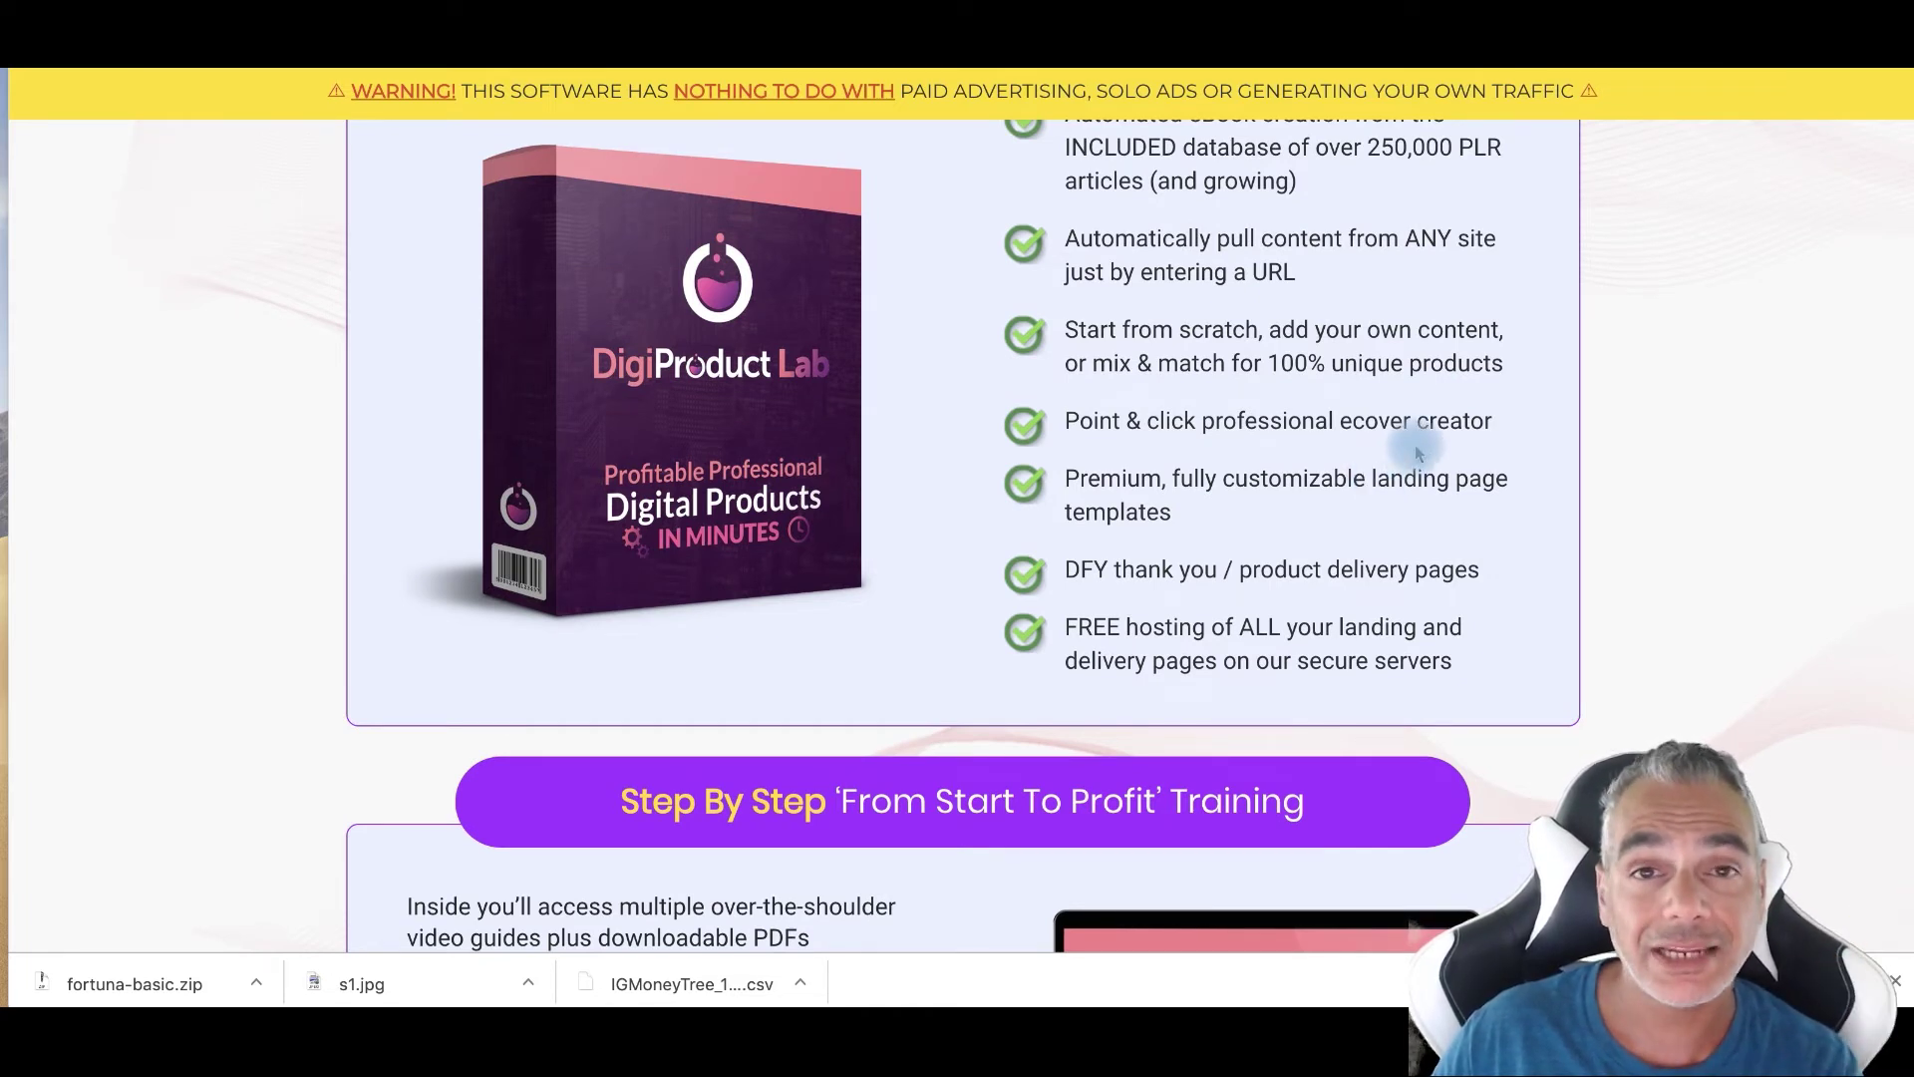
{"action": "scroll", "coordinate": [1418, 455], "scroll_direction": "down", "scroll_amount": 1}
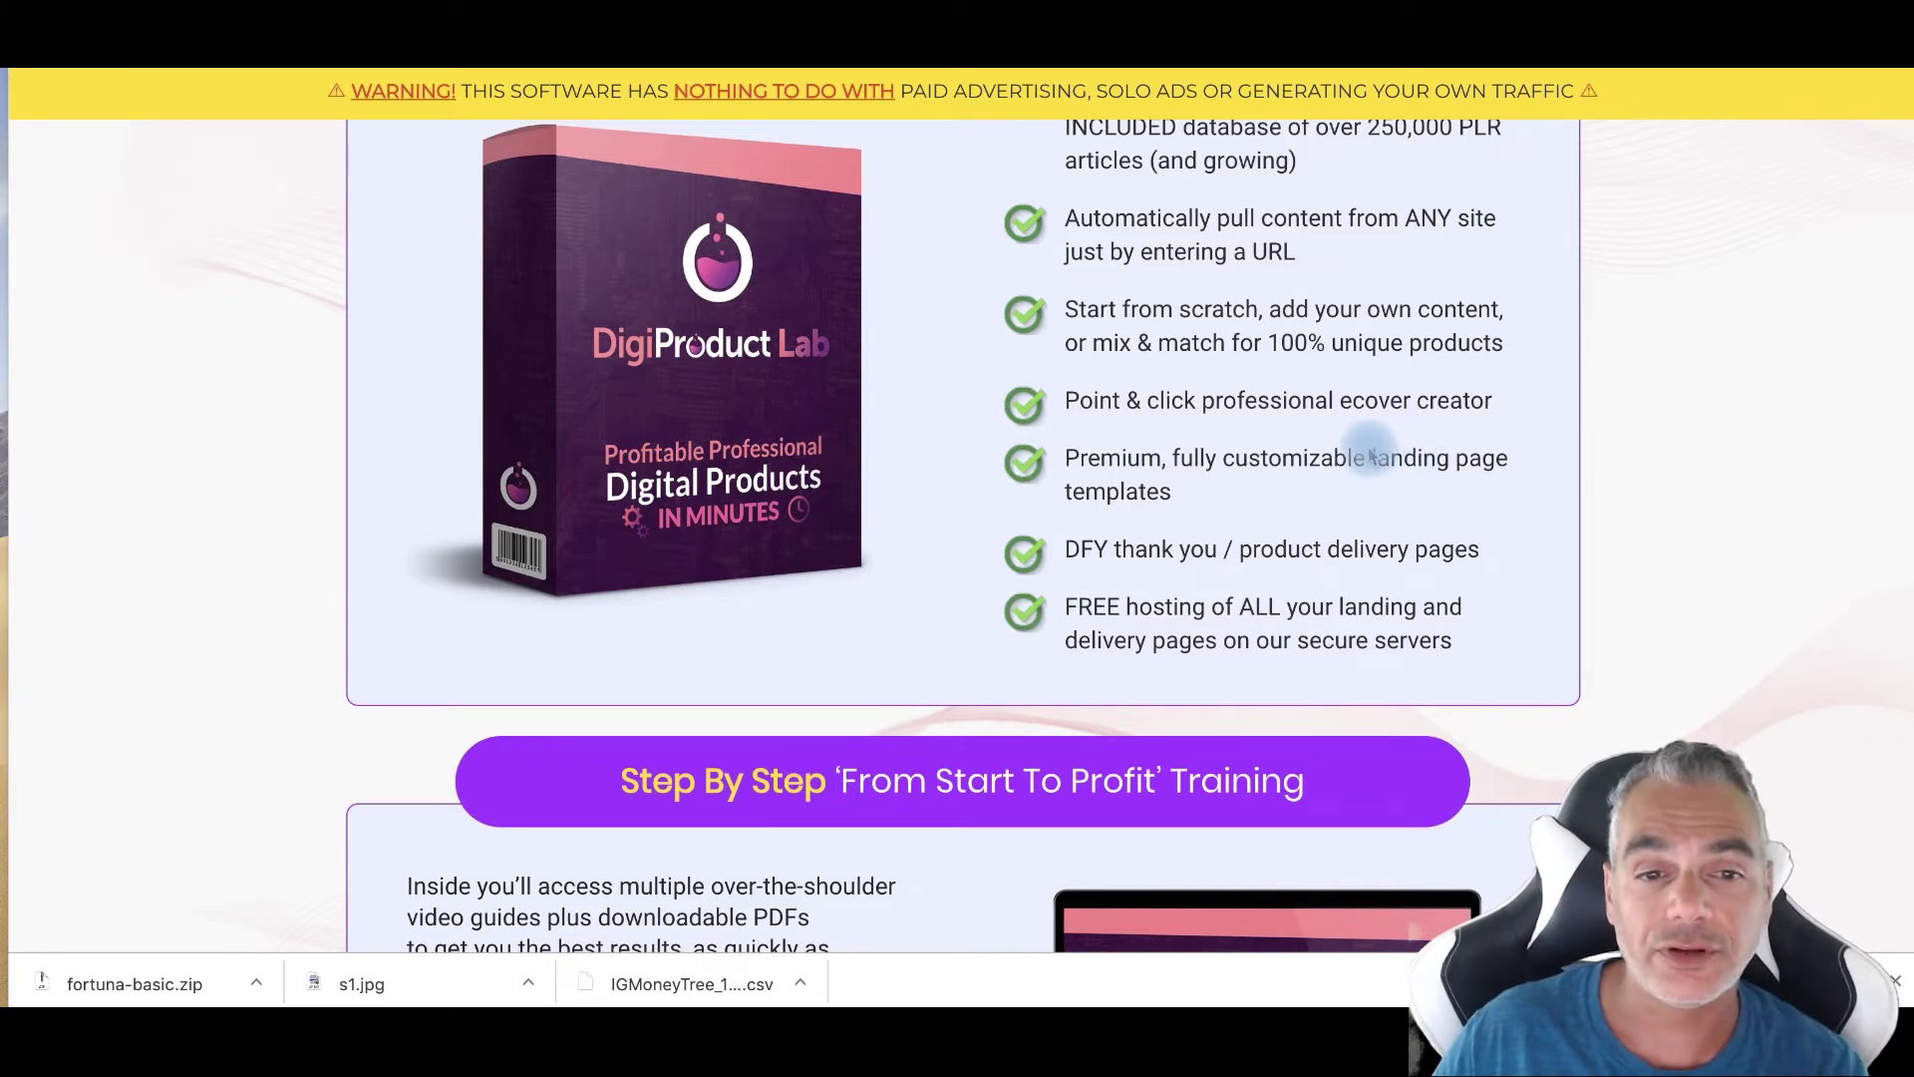
{"action": "scroll", "coordinate": [1375, 455], "scroll_direction": "up", "scroll_amount": 1}
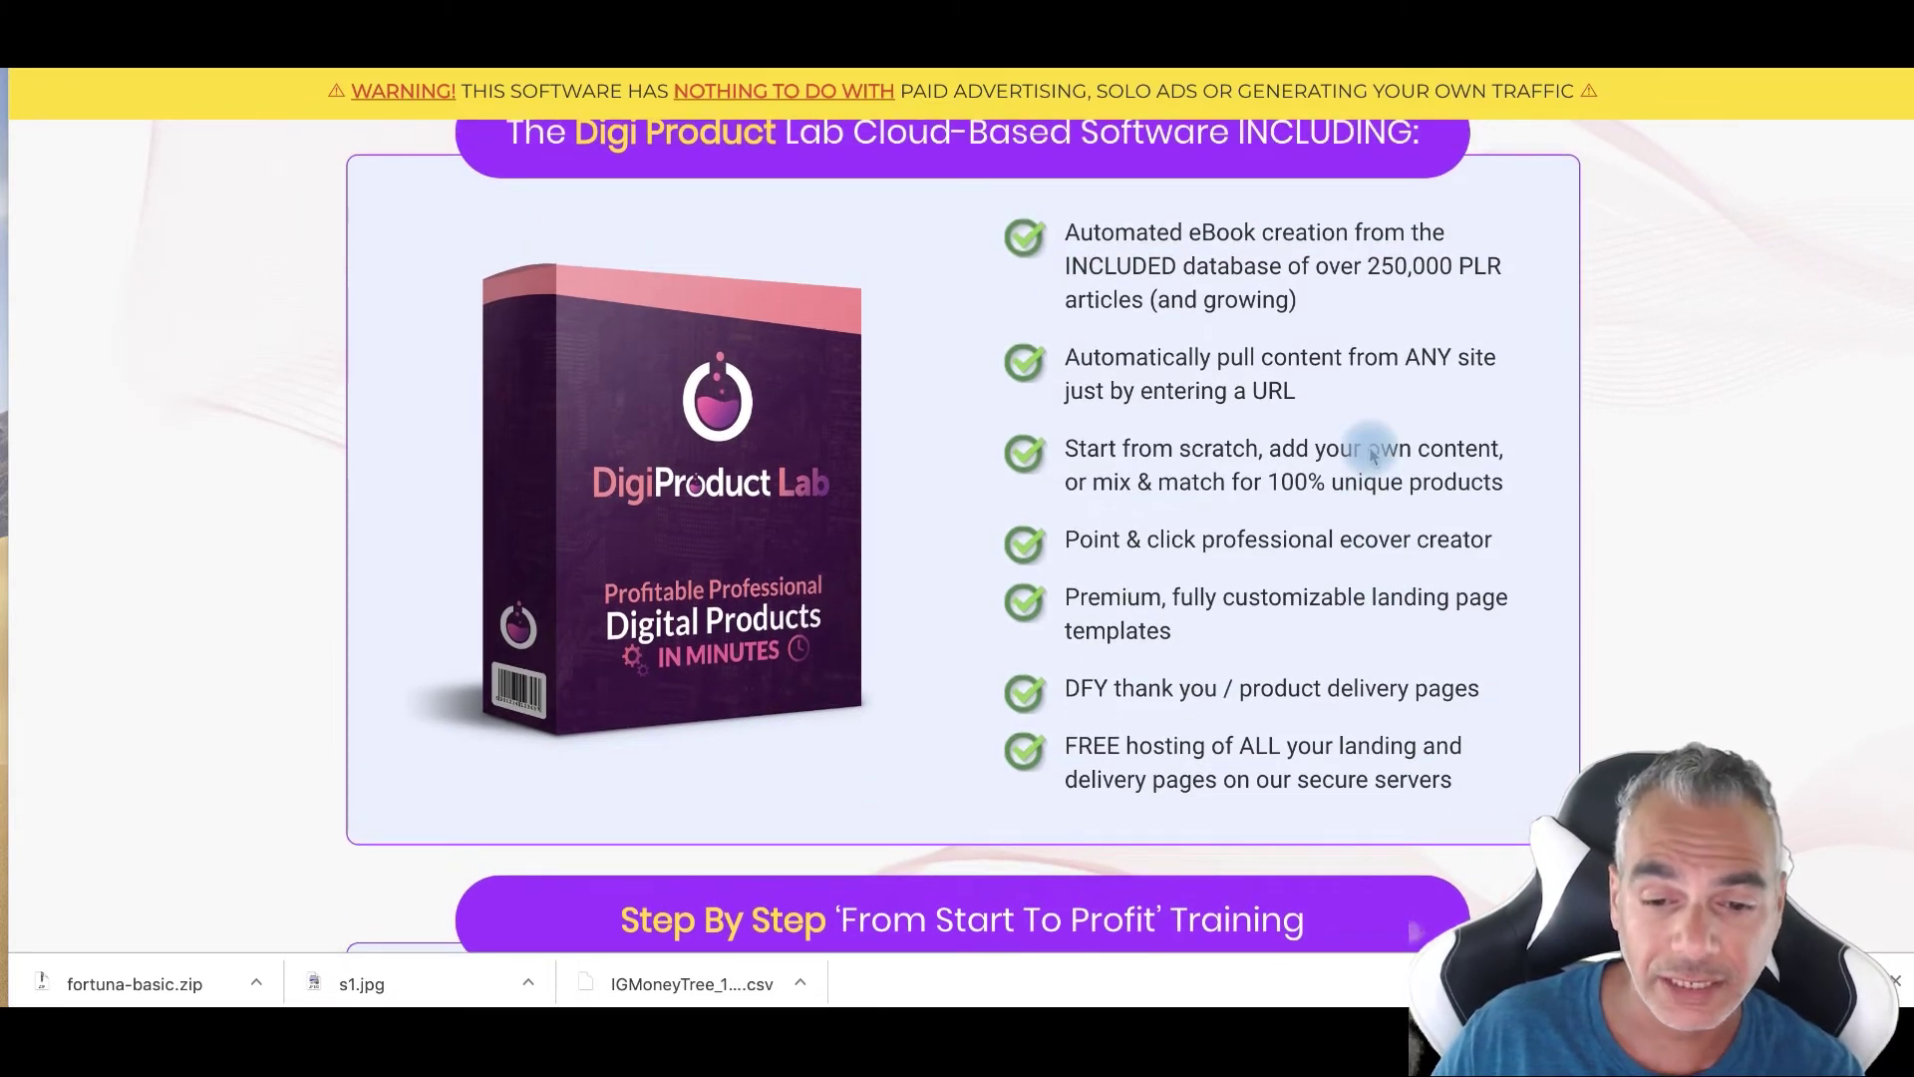
{"action": "scroll", "coordinate": [1374, 454], "scroll_direction": "down", "scroll_amount": 3}
{"action": "scroll", "coordinate": [1374, 453], "scroll_direction": "down", "scroll_amount": 3}
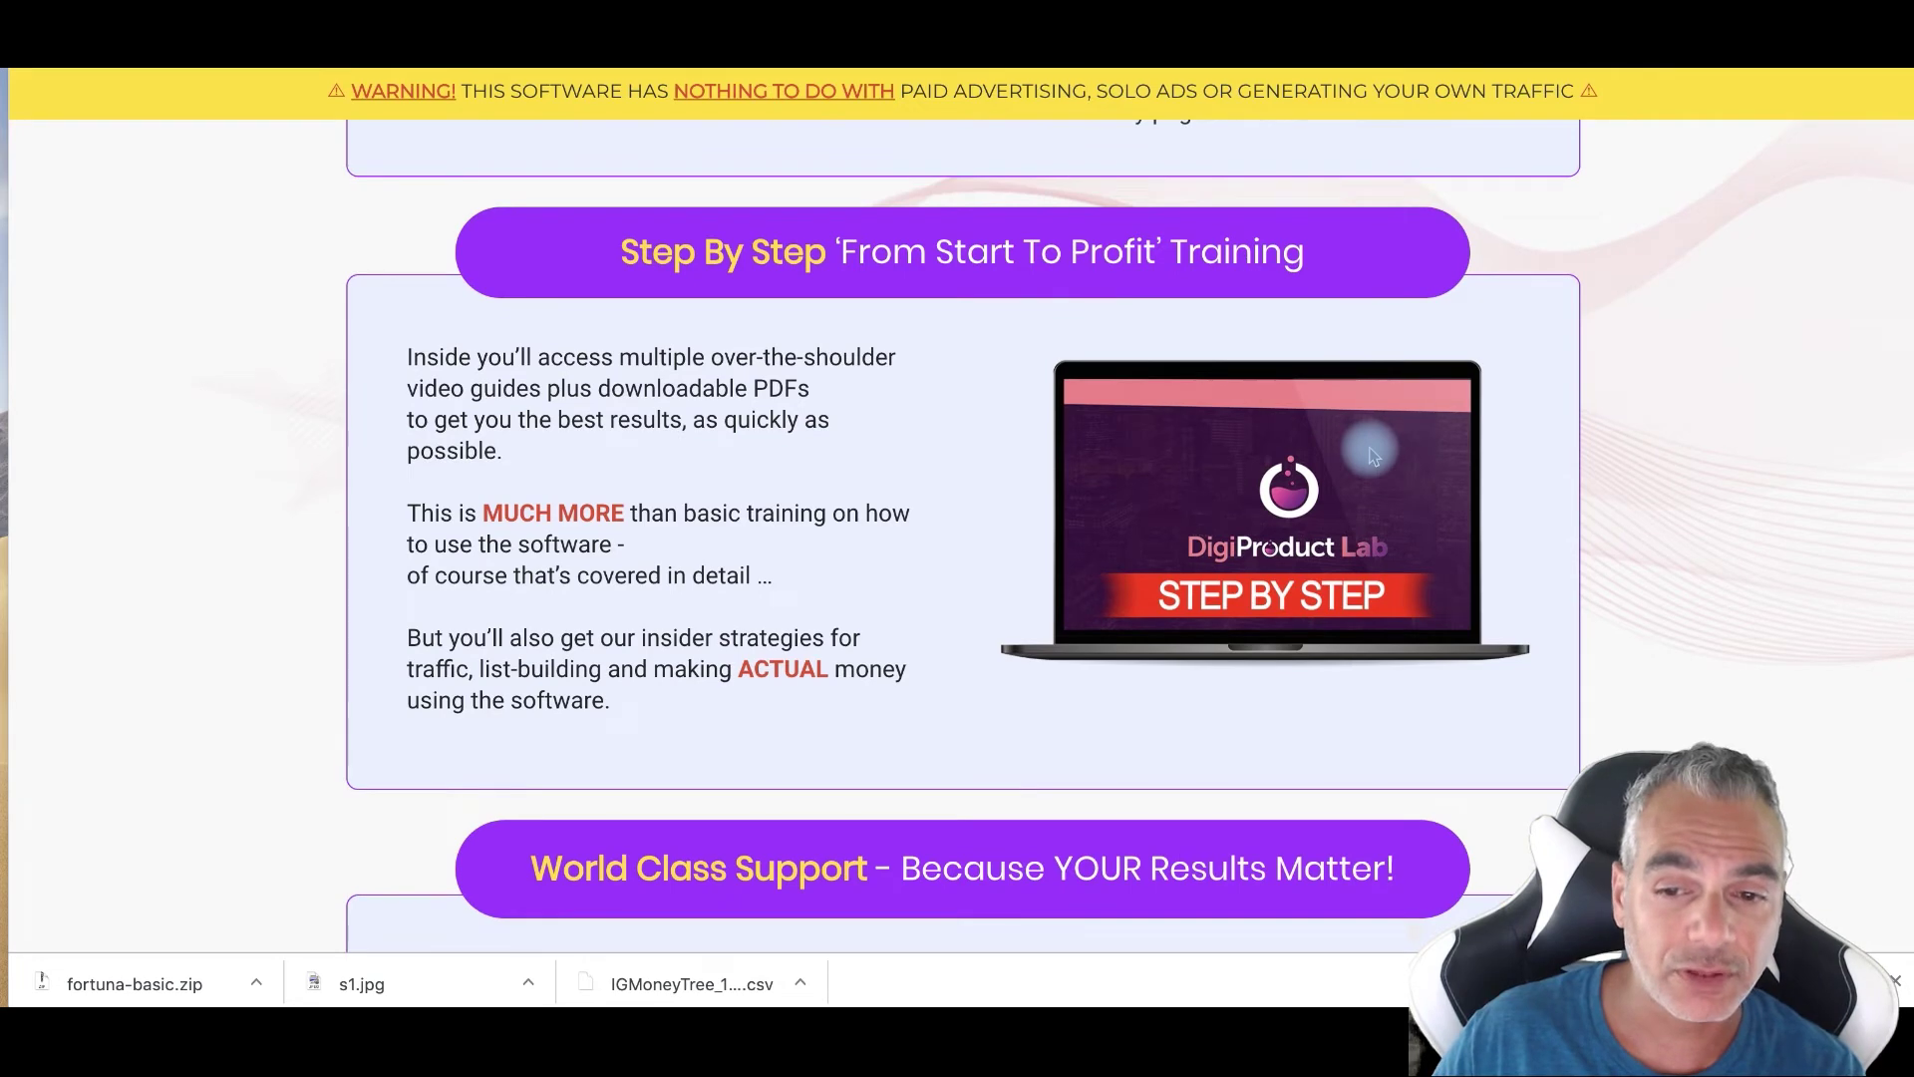
{"action": "scroll", "coordinate": [1374, 456], "scroll_direction": "down", "scroll_amount": 2}
{"action": "scroll", "coordinate": [1374, 455], "scroll_direction": "down", "scroll_amount": 5}
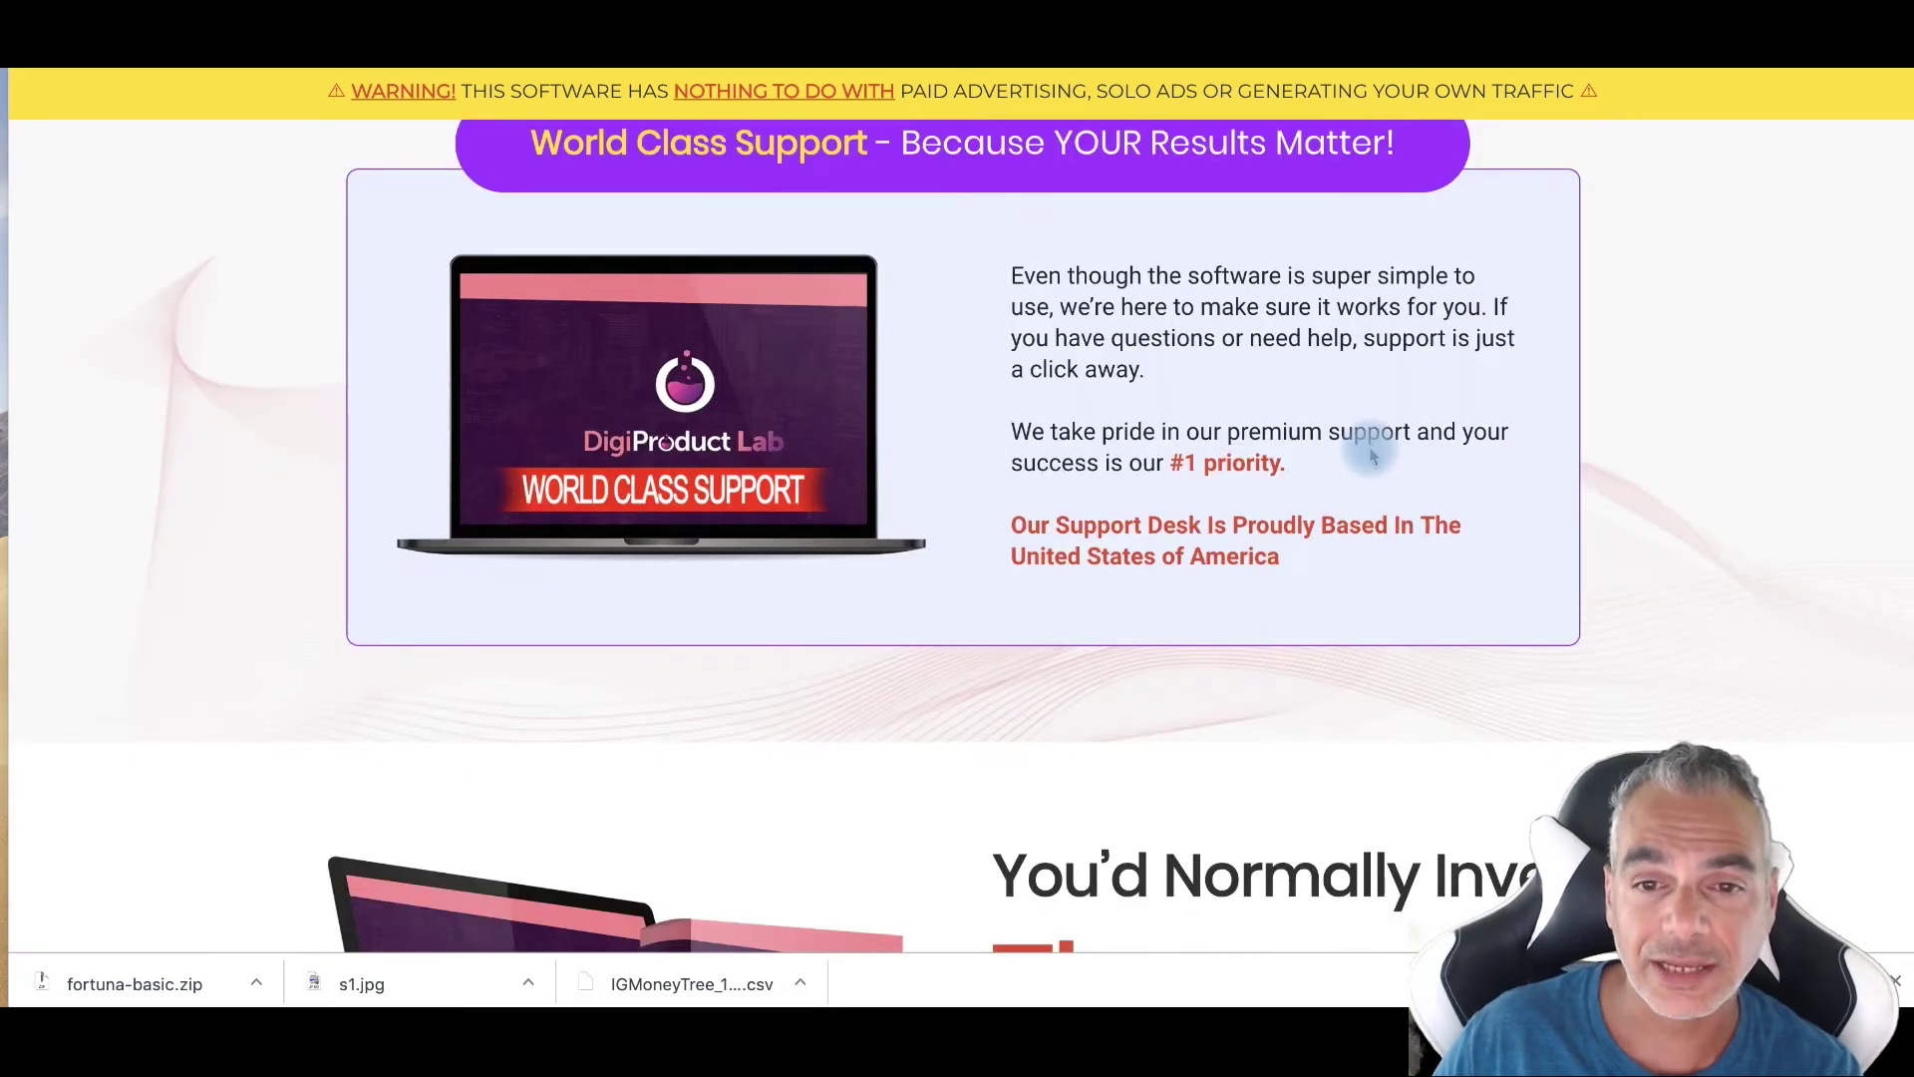
{"action": "scroll", "coordinate": [1372, 456], "scroll_direction": "down", "scroll_amount": 5}
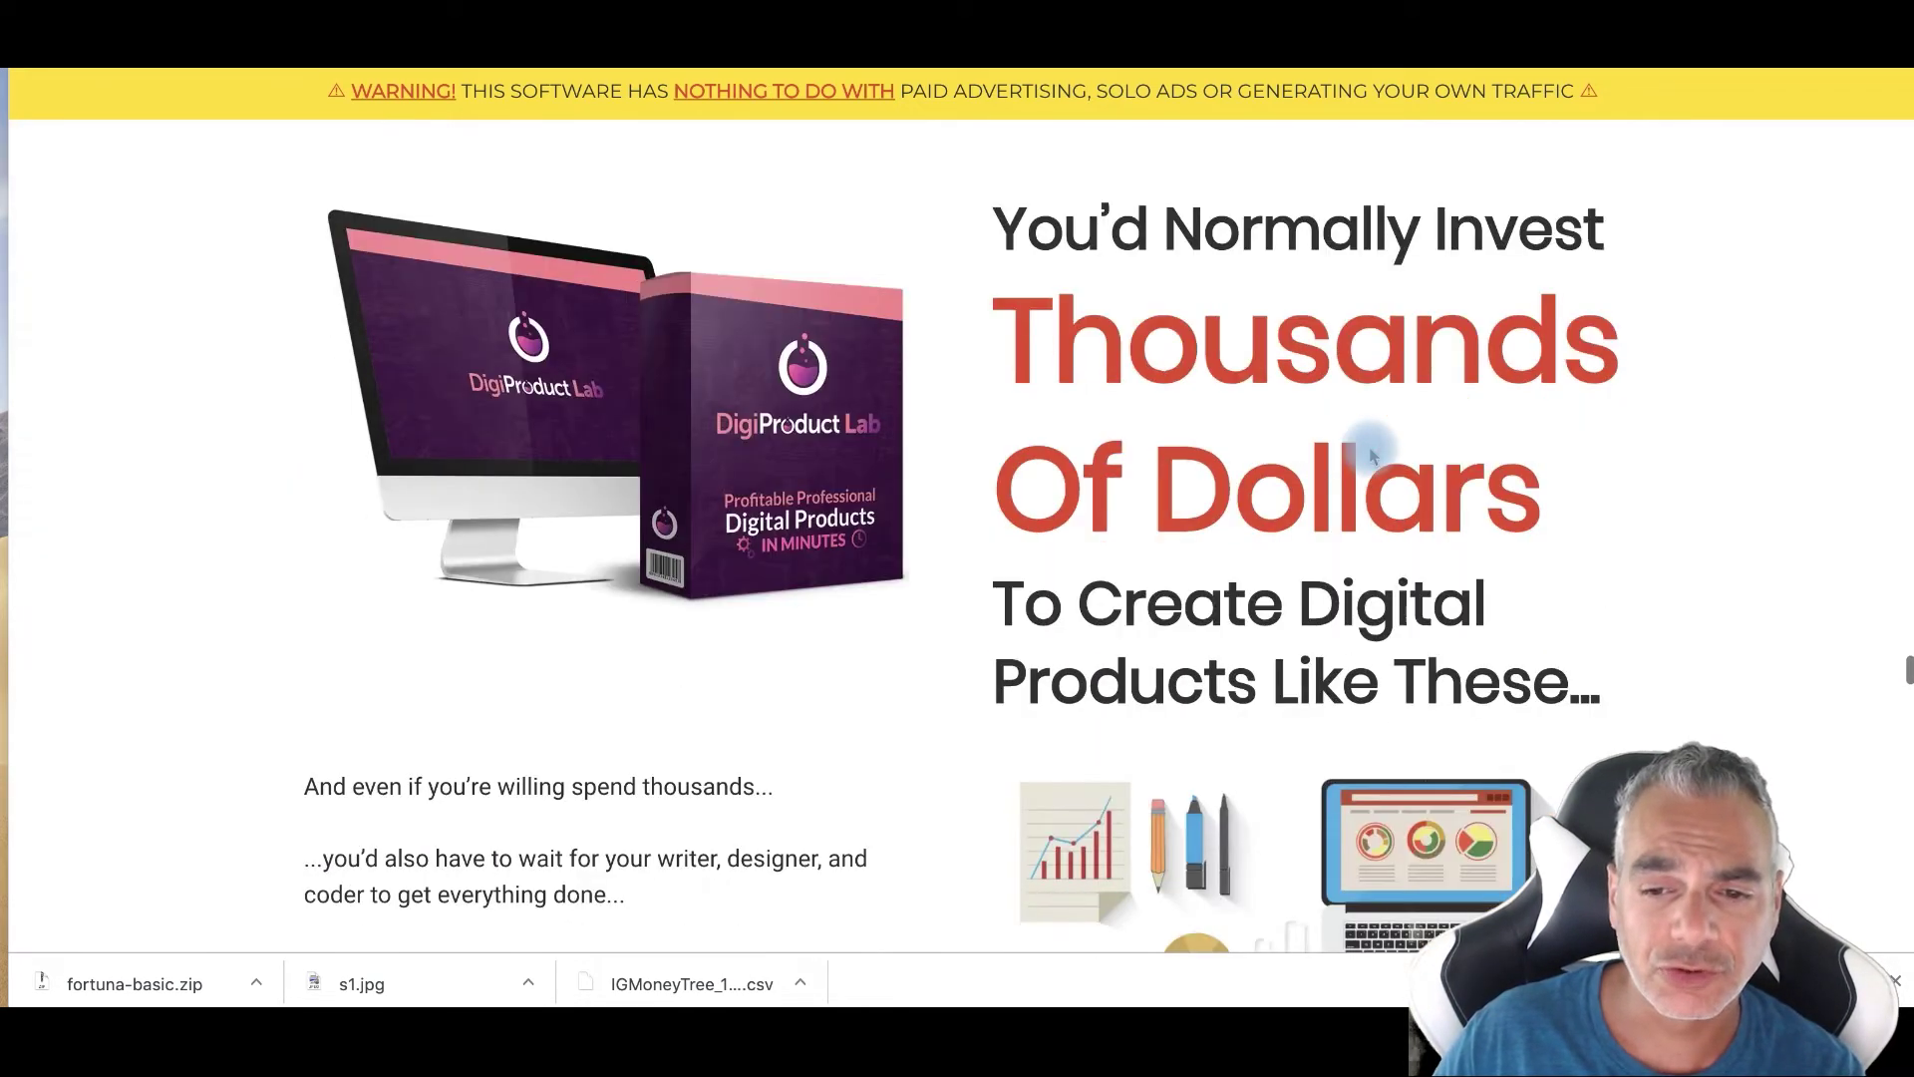
{"action": "scroll", "coordinate": [1371, 456], "scroll_direction": "down", "scroll_amount": 1}
{"action": "scroll", "coordinate": [1372, 456], "scroll_direction": "down", "scroll_amount": 5}
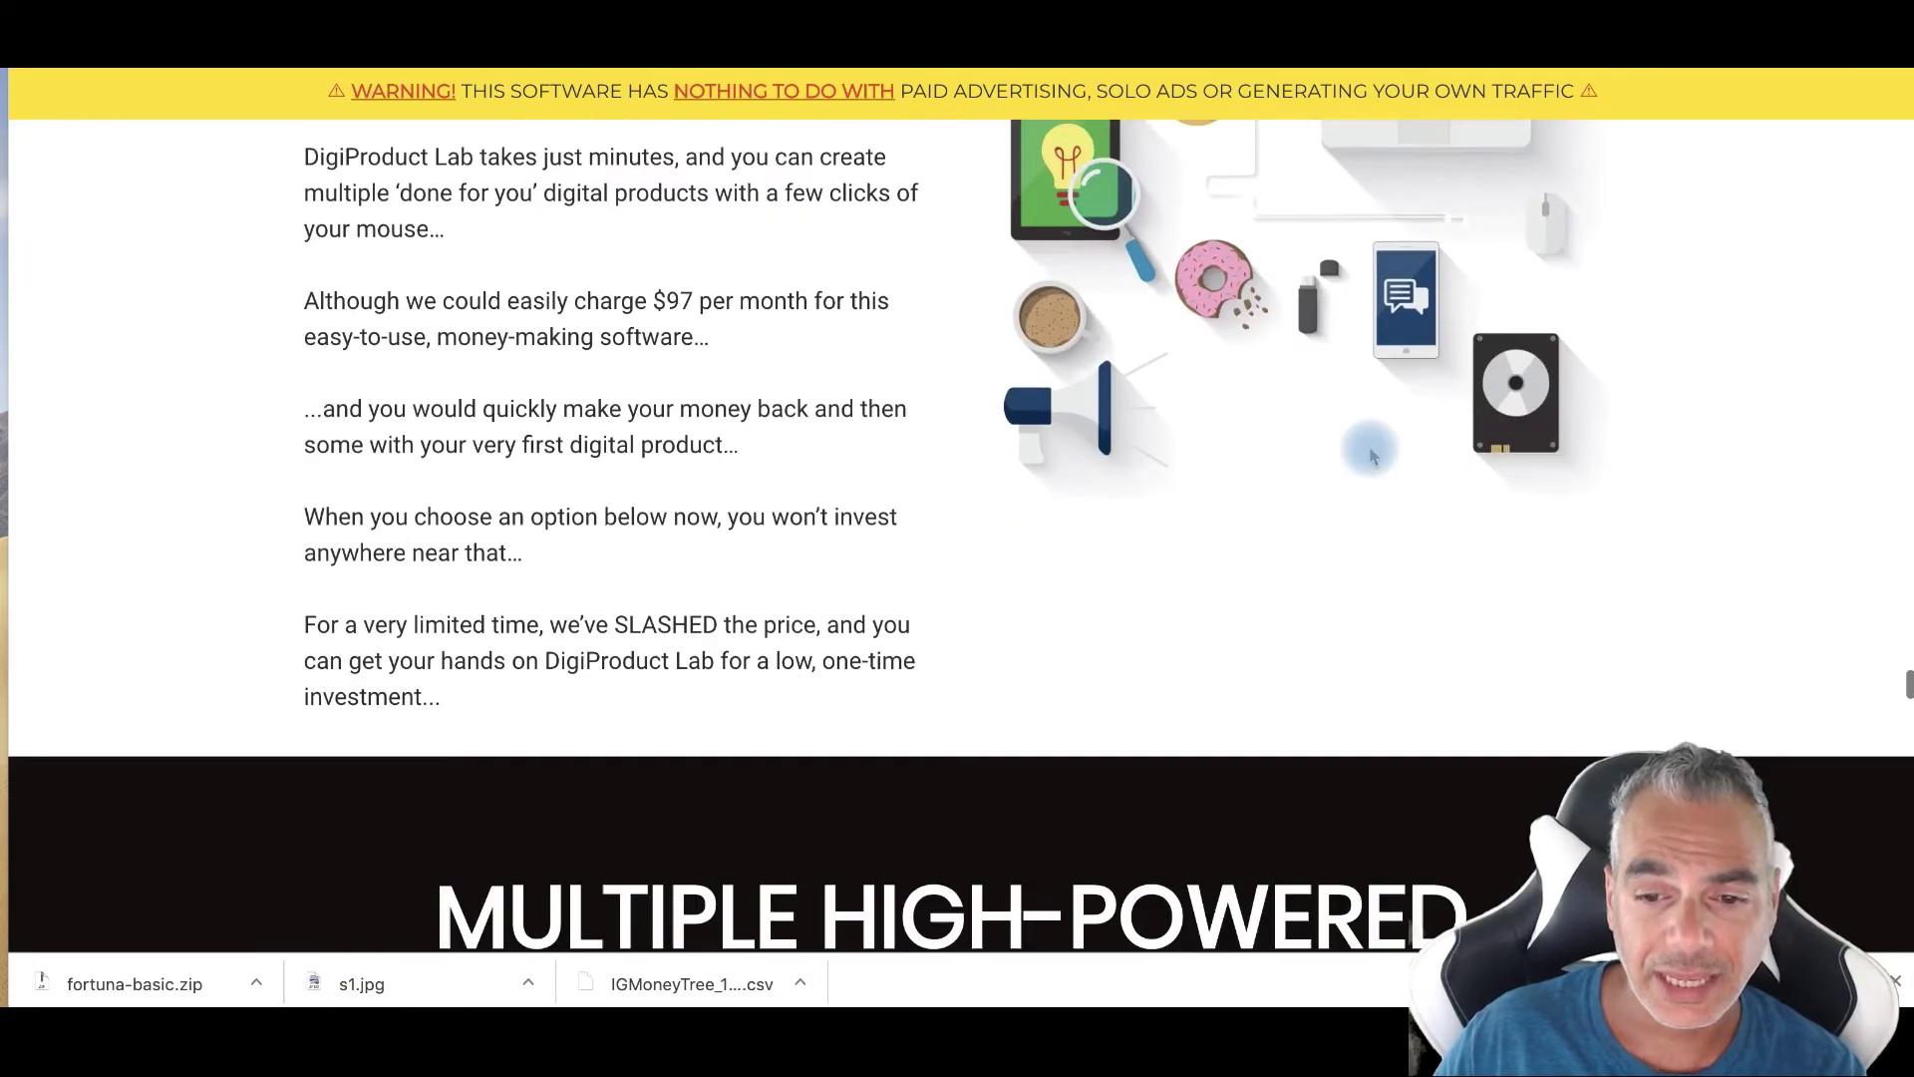
{"action": "scroll", "coordinate": [1372, 456], "scroll_direction": "down", "scroll_amount": 5}
{"action": "scroll", "coordinate": [1372, 456], "scroll_direction": "down", "scroll_amount": 3}
{"action": "scroll", "coordinate": [1372, 455], "scroll_direction": "down", "scroll_amount": 5}
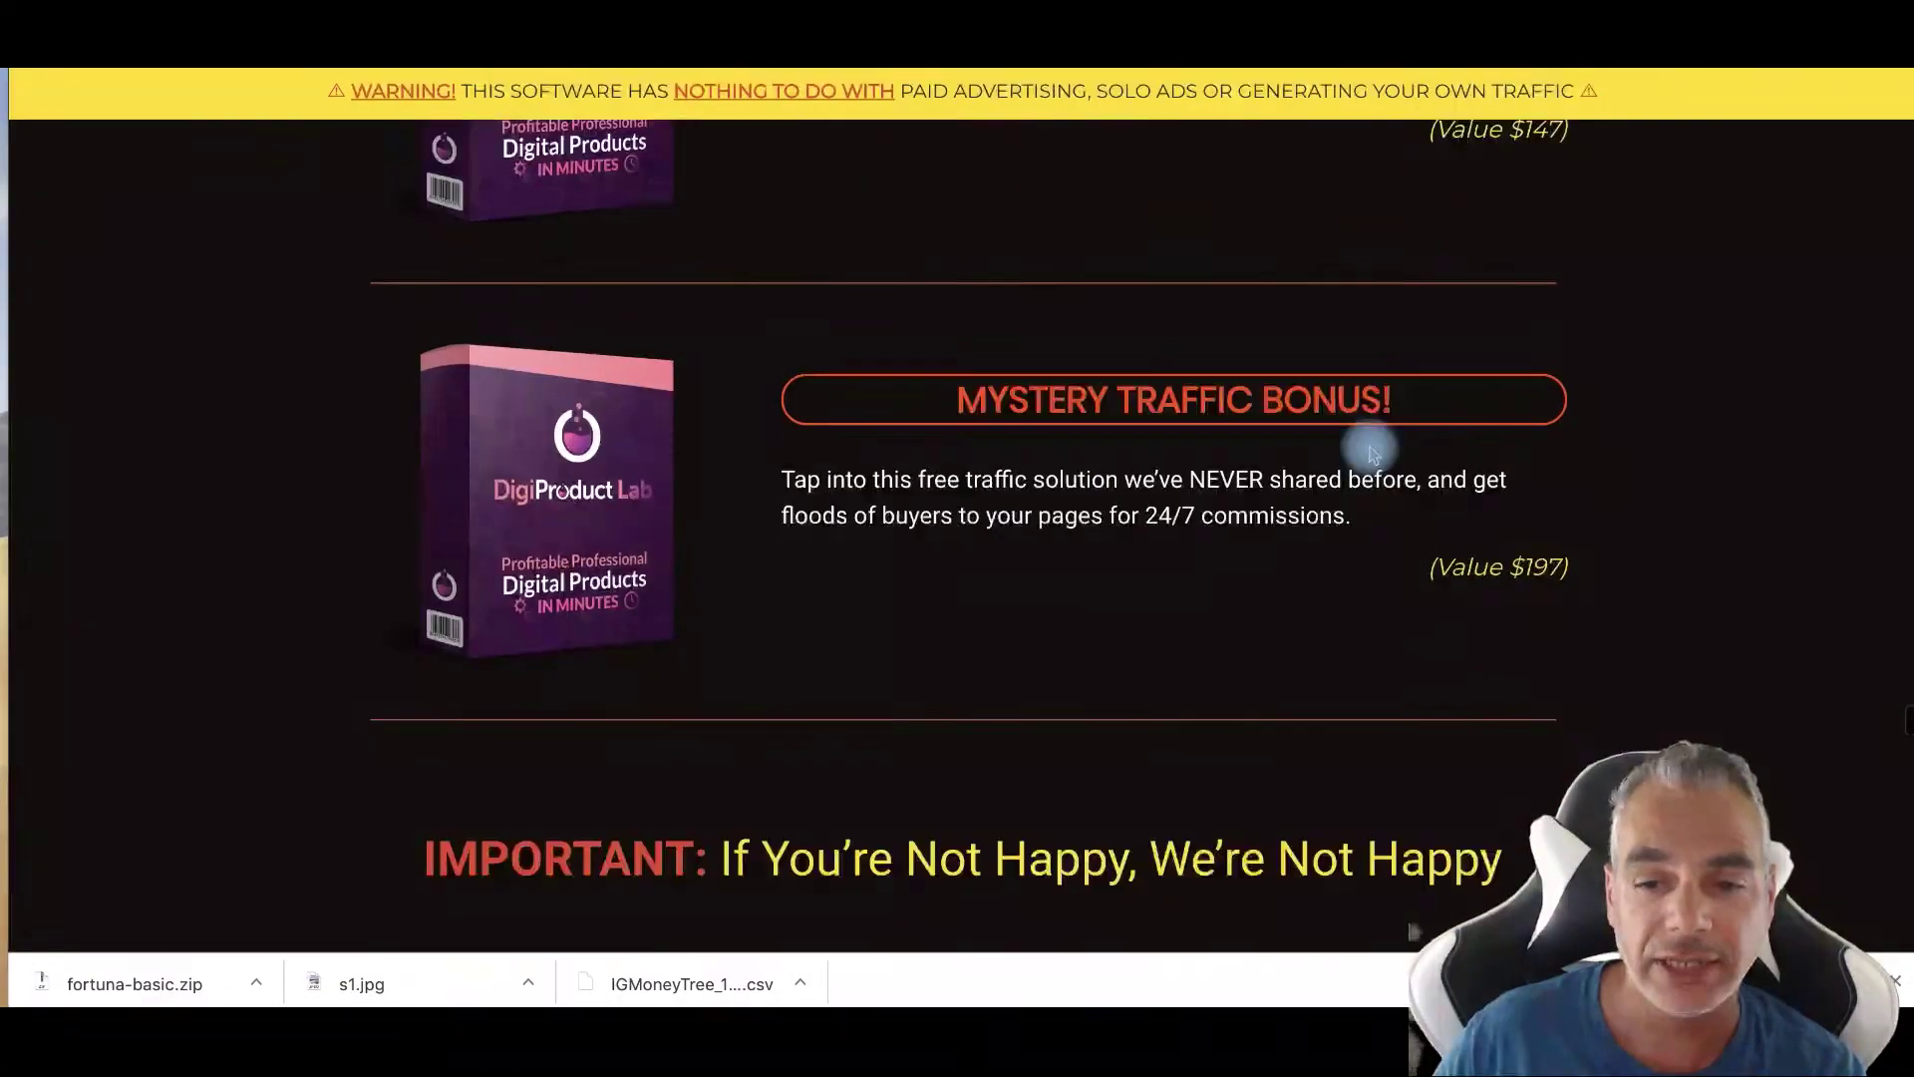
{"action": "scroll", "coordinate": [1372, 456], "scroll_direction": "down", "scroll_amount": 5}
Compare the LITE $19.97 and PRO $22.97 launch pricing boxes.
{"action": "scroll", "coordinate": [1372, 456], "scroll_direction": "up", "scroll_amount": 5}
{"action": "scroll", "coordinate": [1372, 456], "scroll_direction": "down", "scroll_amount": 5}
{"action": "scroll", "coordinate": [1372, 455], "scroll_direction": "down", "scroll_amount": 5}
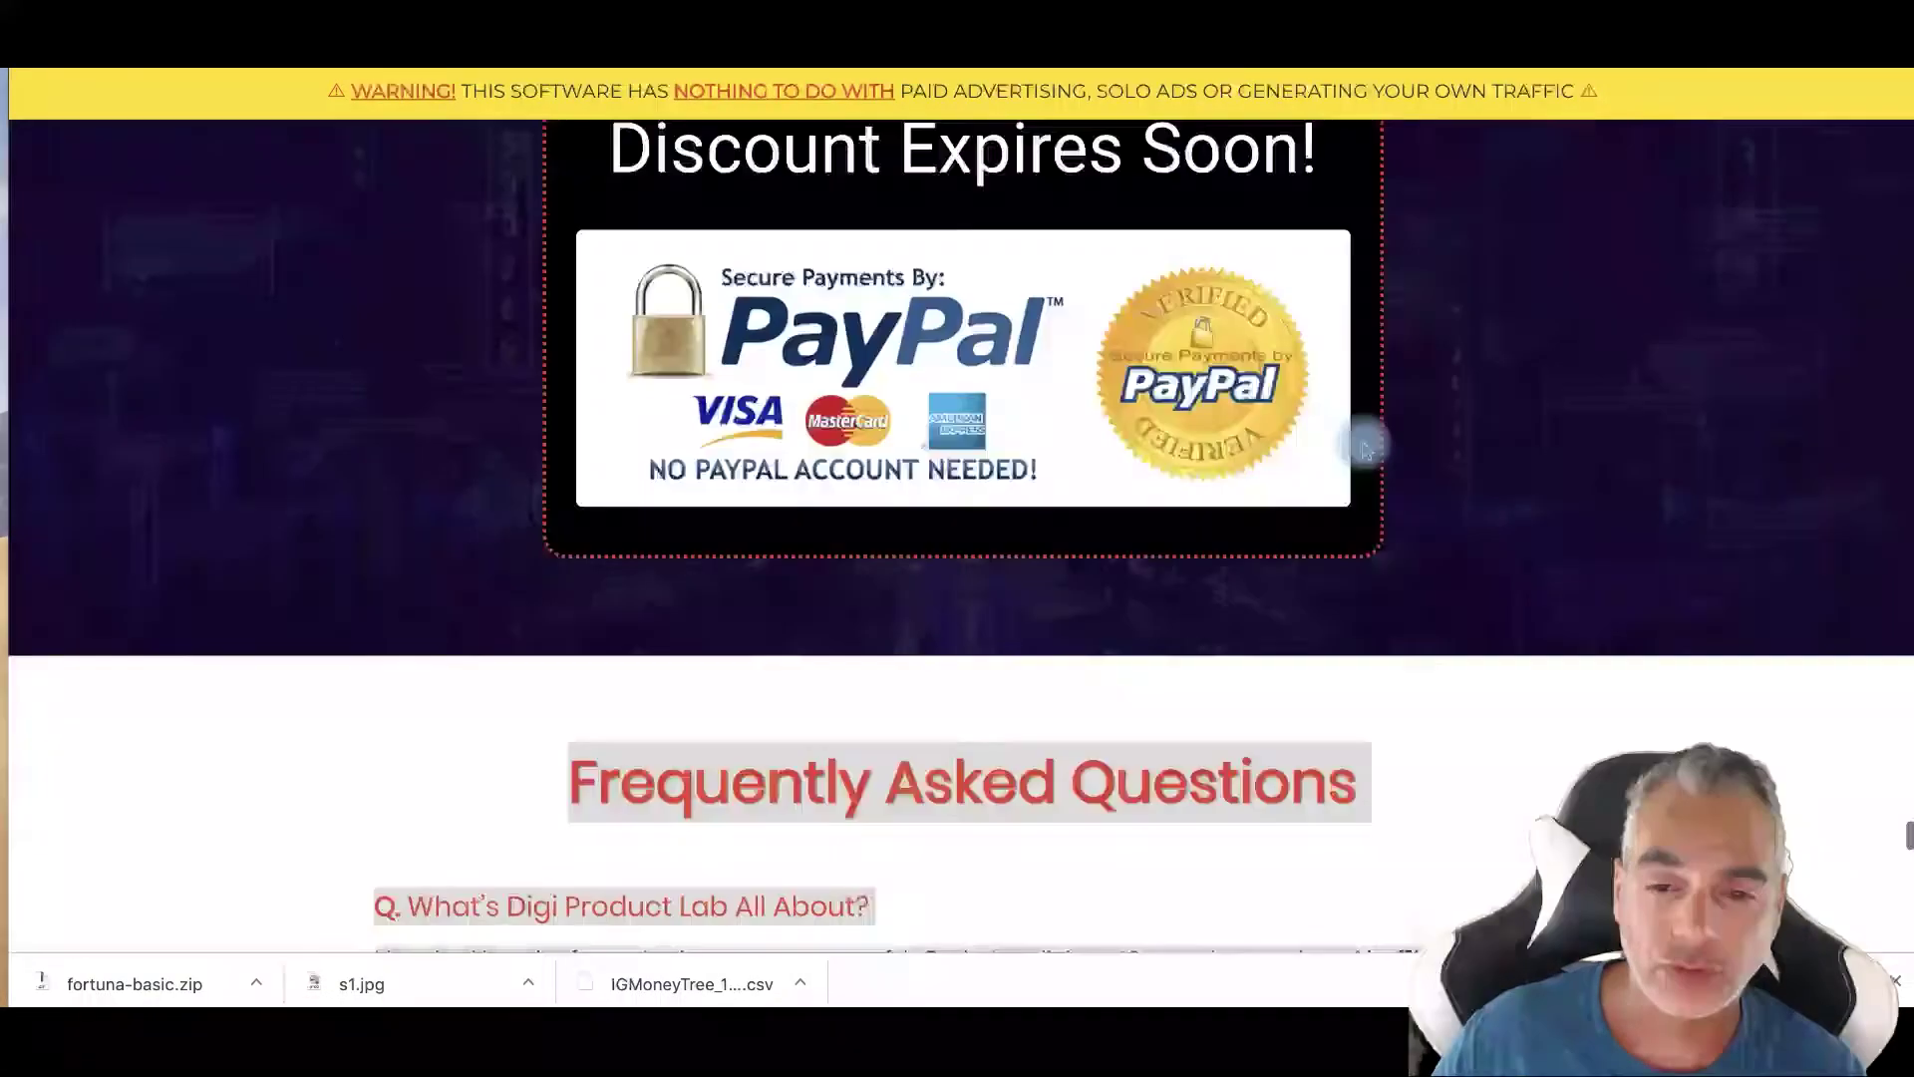
{"action": "scroll", "coordinate": [1372, 456], "scroll_direction": "down", "scroll_amount": 5}
{"action": "scroll", "coordinate": [1366, 451], "scroll_direction": "down", "scroll_amount": 5}
{"action": "scroll", "coordinate": [1363, 451], "scroll_direction": "up", "scroll_amount": 5}
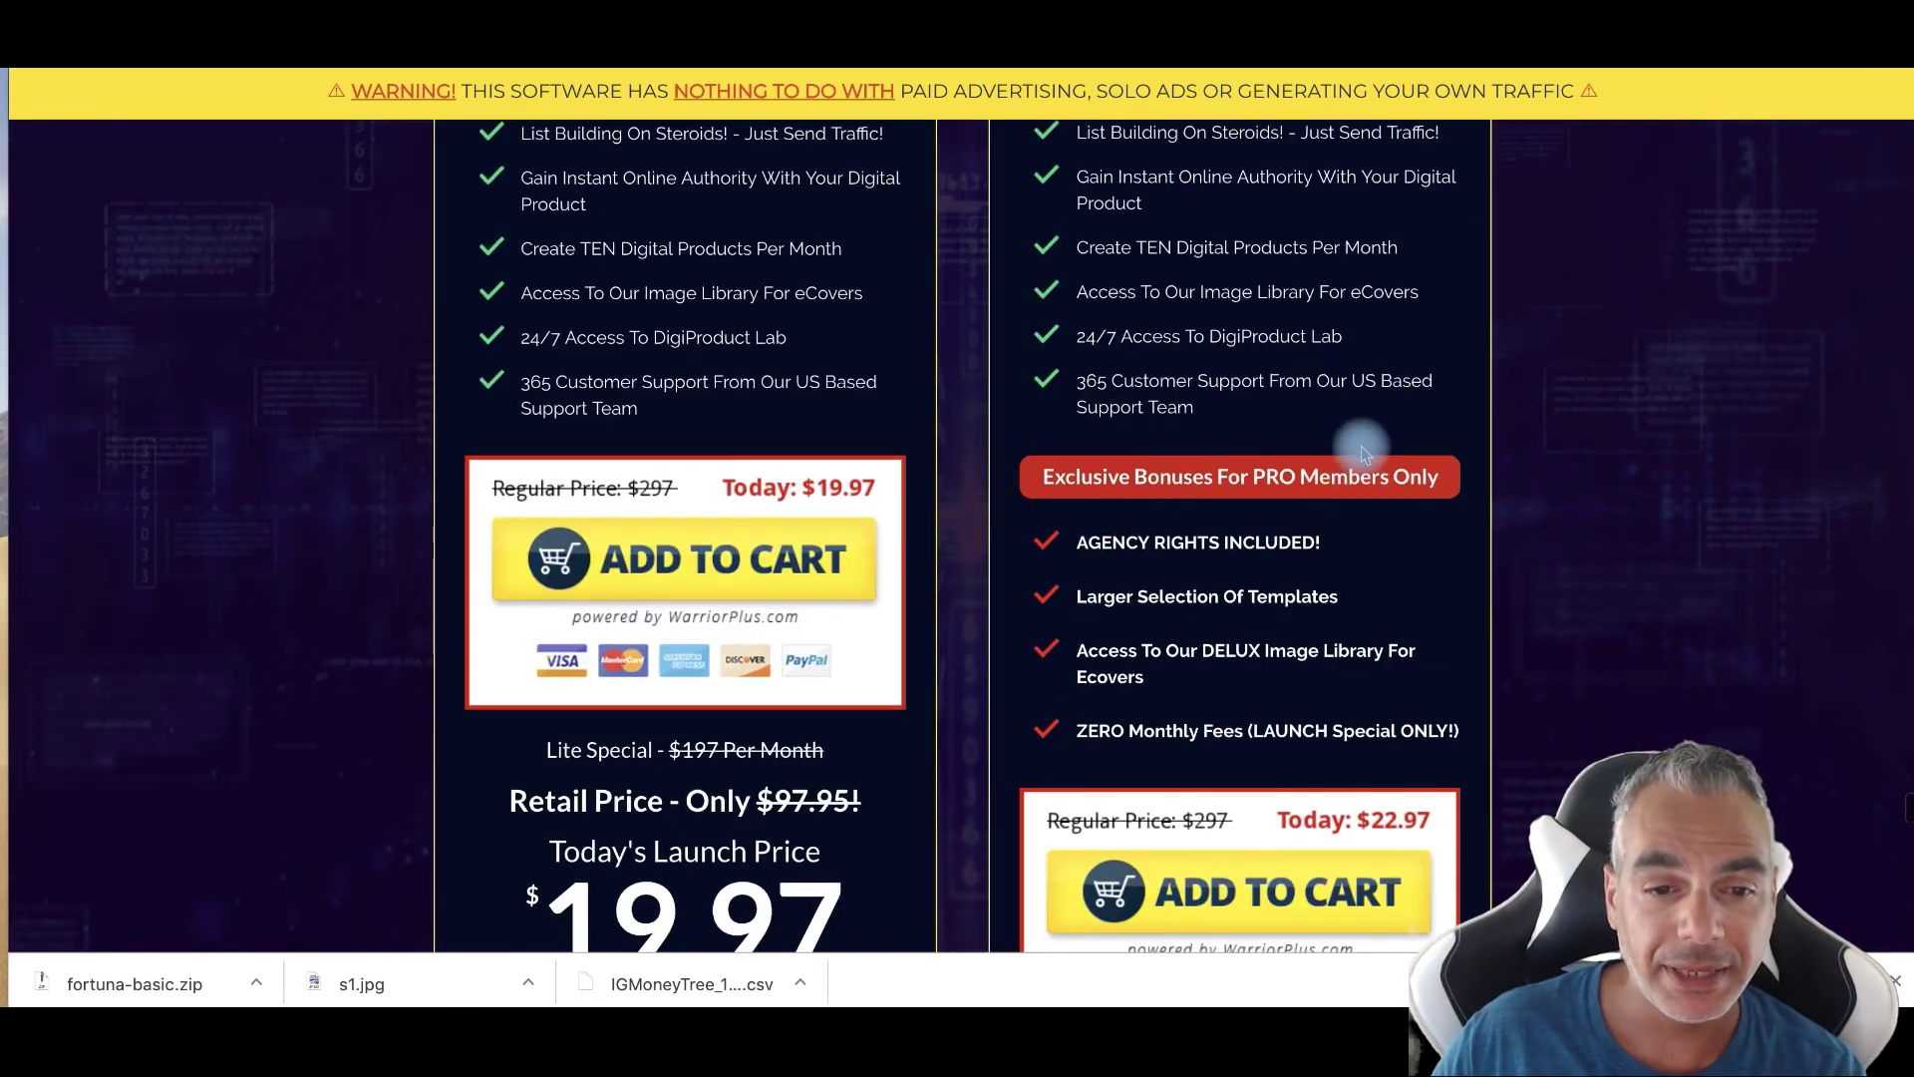
{"action": "scroll", "coordinate": [1361, 448], "scroll_direction": "up", "scroll_amount": 2}
{"action": "scroll", "coordinate": [1360, 451], "scroll_direction": "up", "scroll_amount": 2}
{"action": "scroll", "coordinate": [632, 277], "scroll_direction": "up", "scroll_amount": 3}
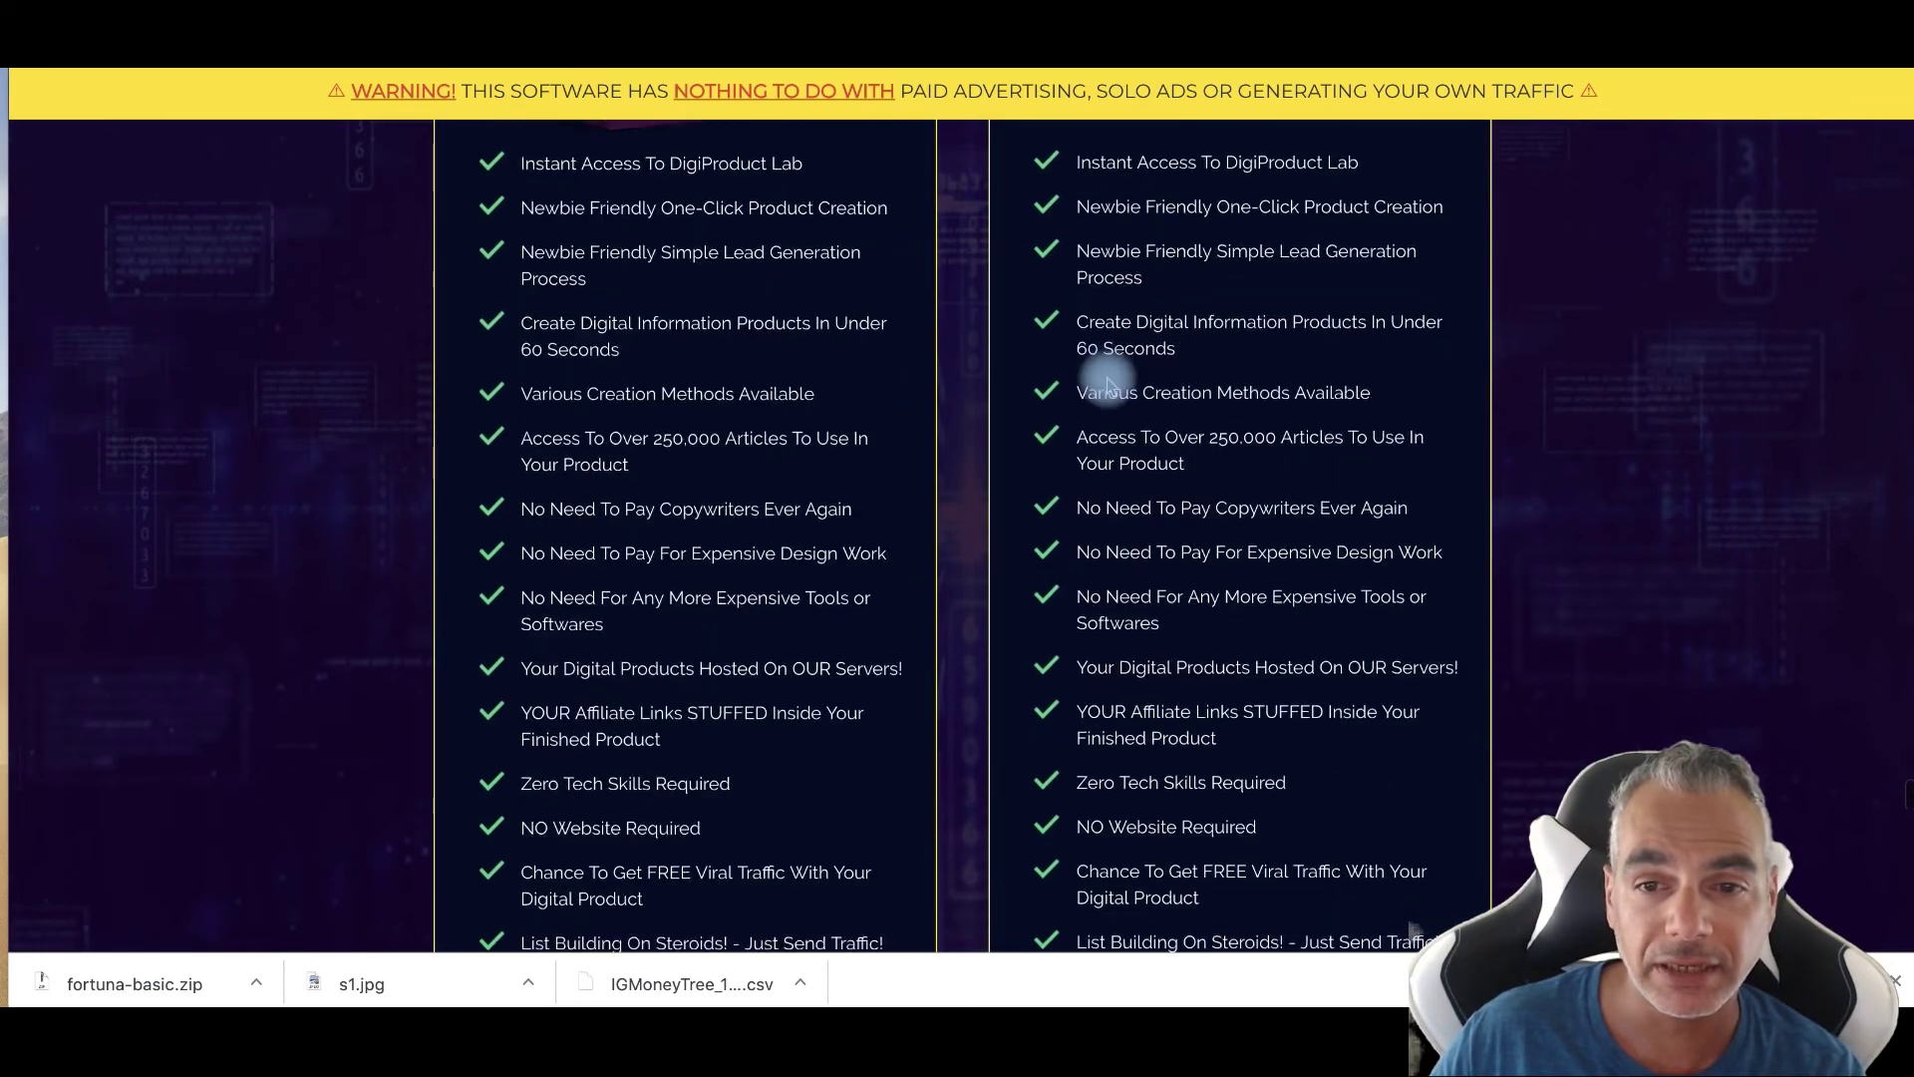
{"action": "scroll", "coordinate": [1103, 376], "scroll_direction": "up", "scroll_amount": 7}
{"action": "scroll", "coordinate": [1111, 384], "scroll_direction": "down", "scroll_amount": 8}
{"action": "scroll", "coordinate": [1111, 383], "scroll_direction": "down", "scroll_amount": 2}
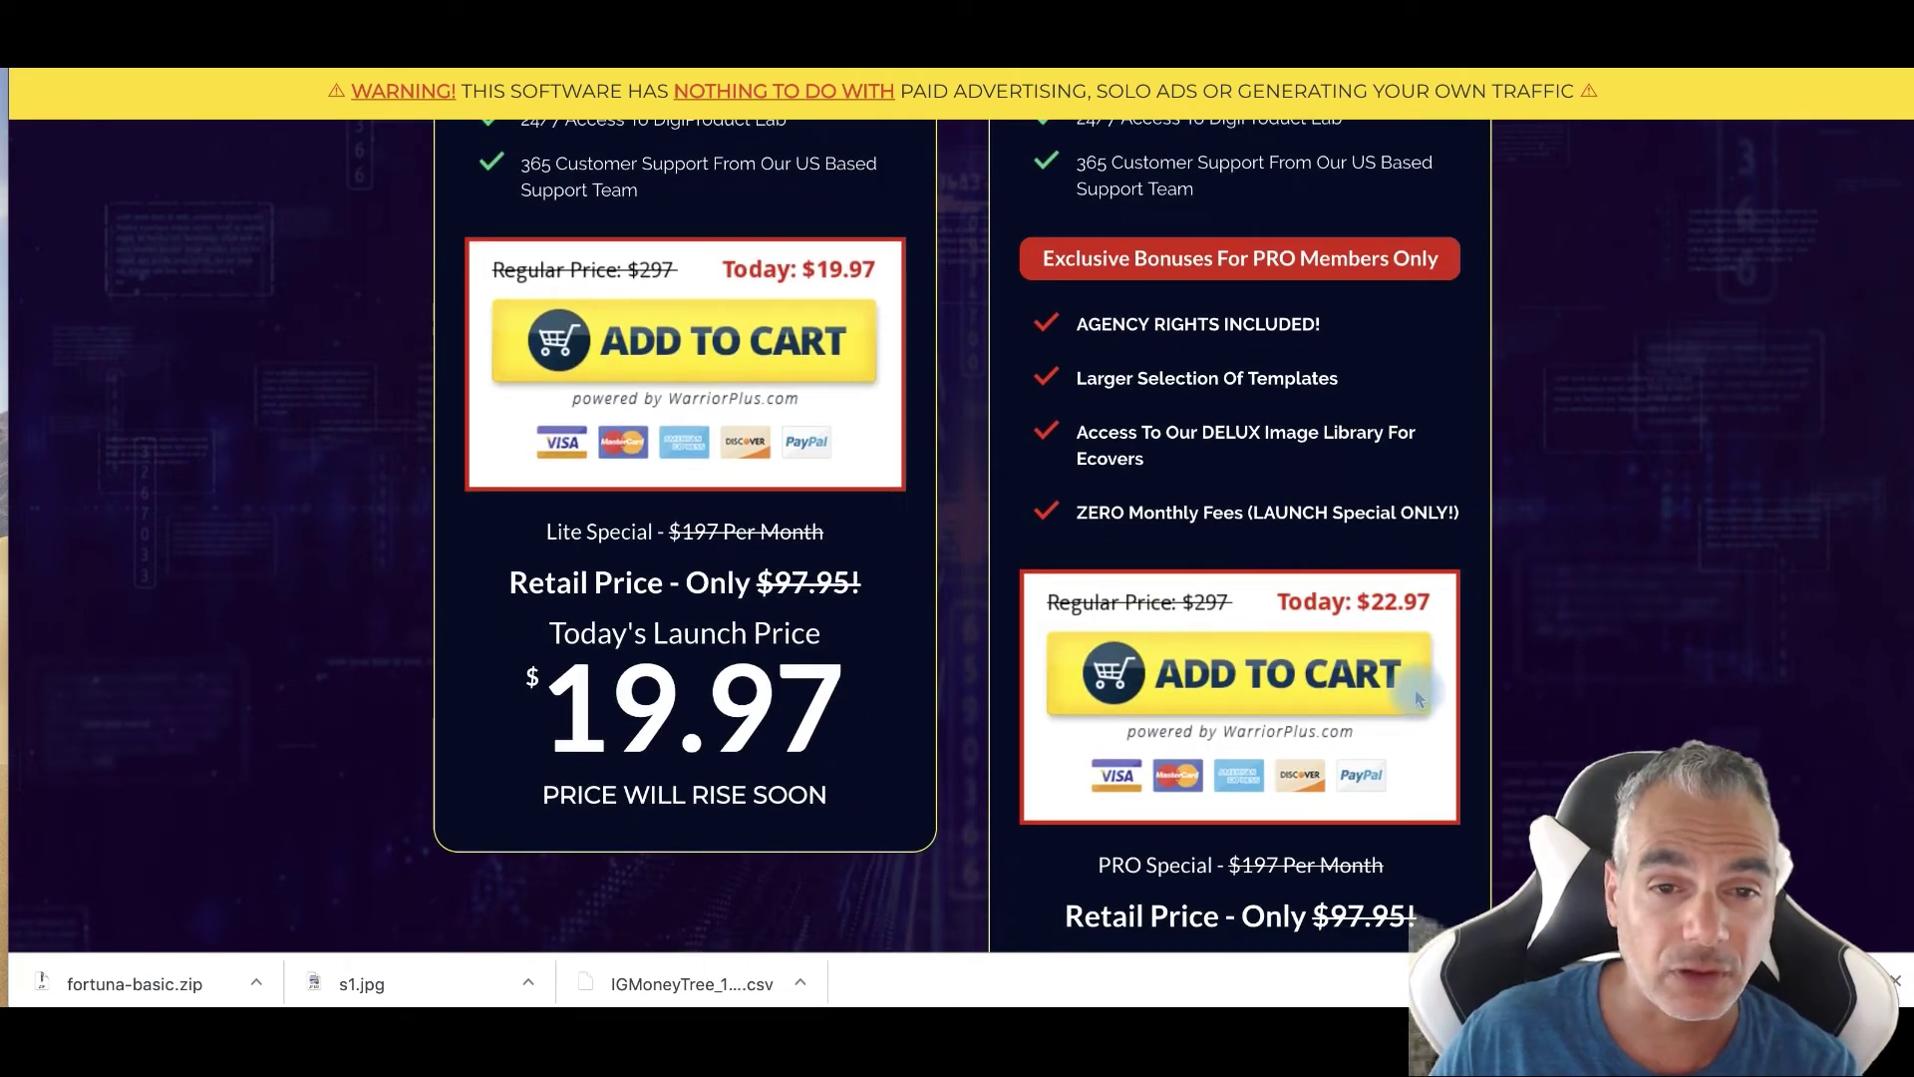
Read down through the FAQ section, clearing the stray text selection, and open a new tab.
{"action": "scroll", "coordinate": [1191, 653], "scroll_direction": "down", "scroll_amount": 3}
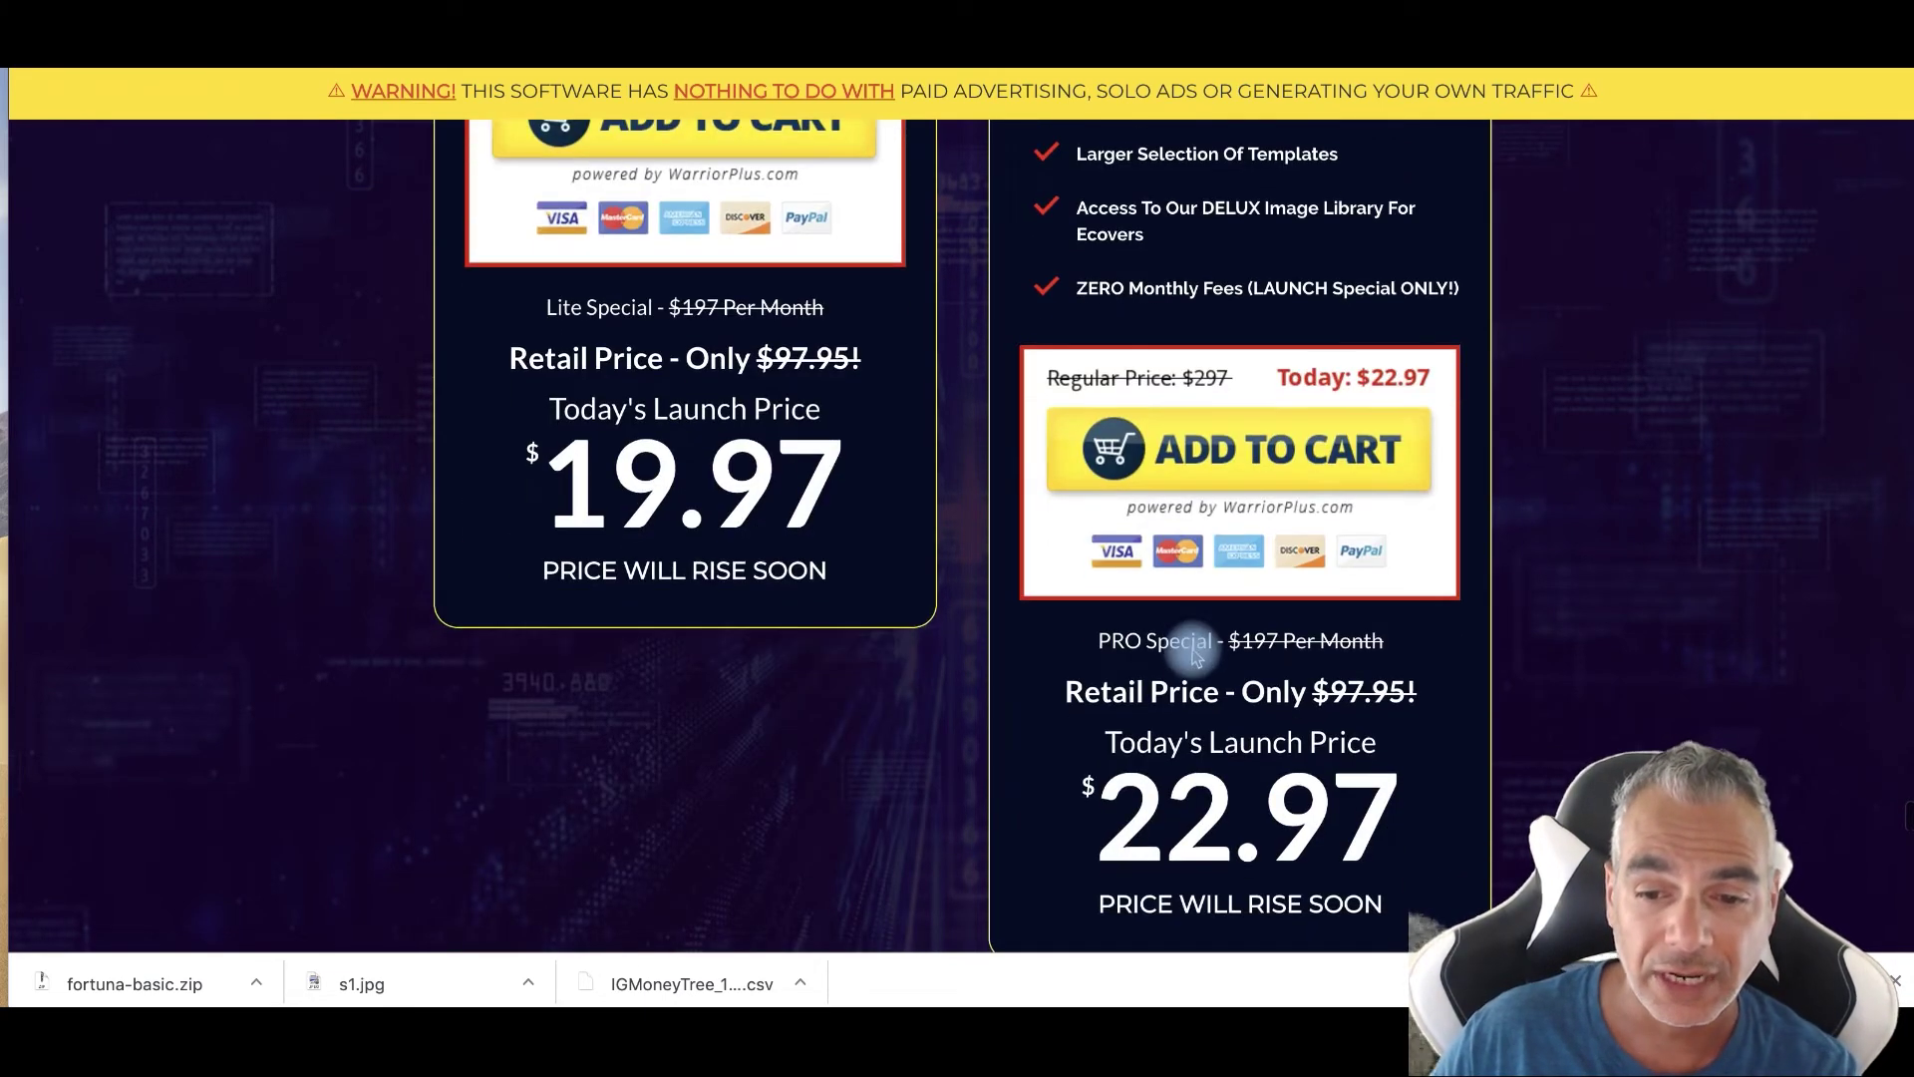
{"action": "scroll", "coordinate": [1194, 654], "scroll_direction": "down", "scroll_amount": 1}
{"action": "scroll", "coordinate": [1195, 653], "scroll_direction": "down", "scroll_amount": 1}
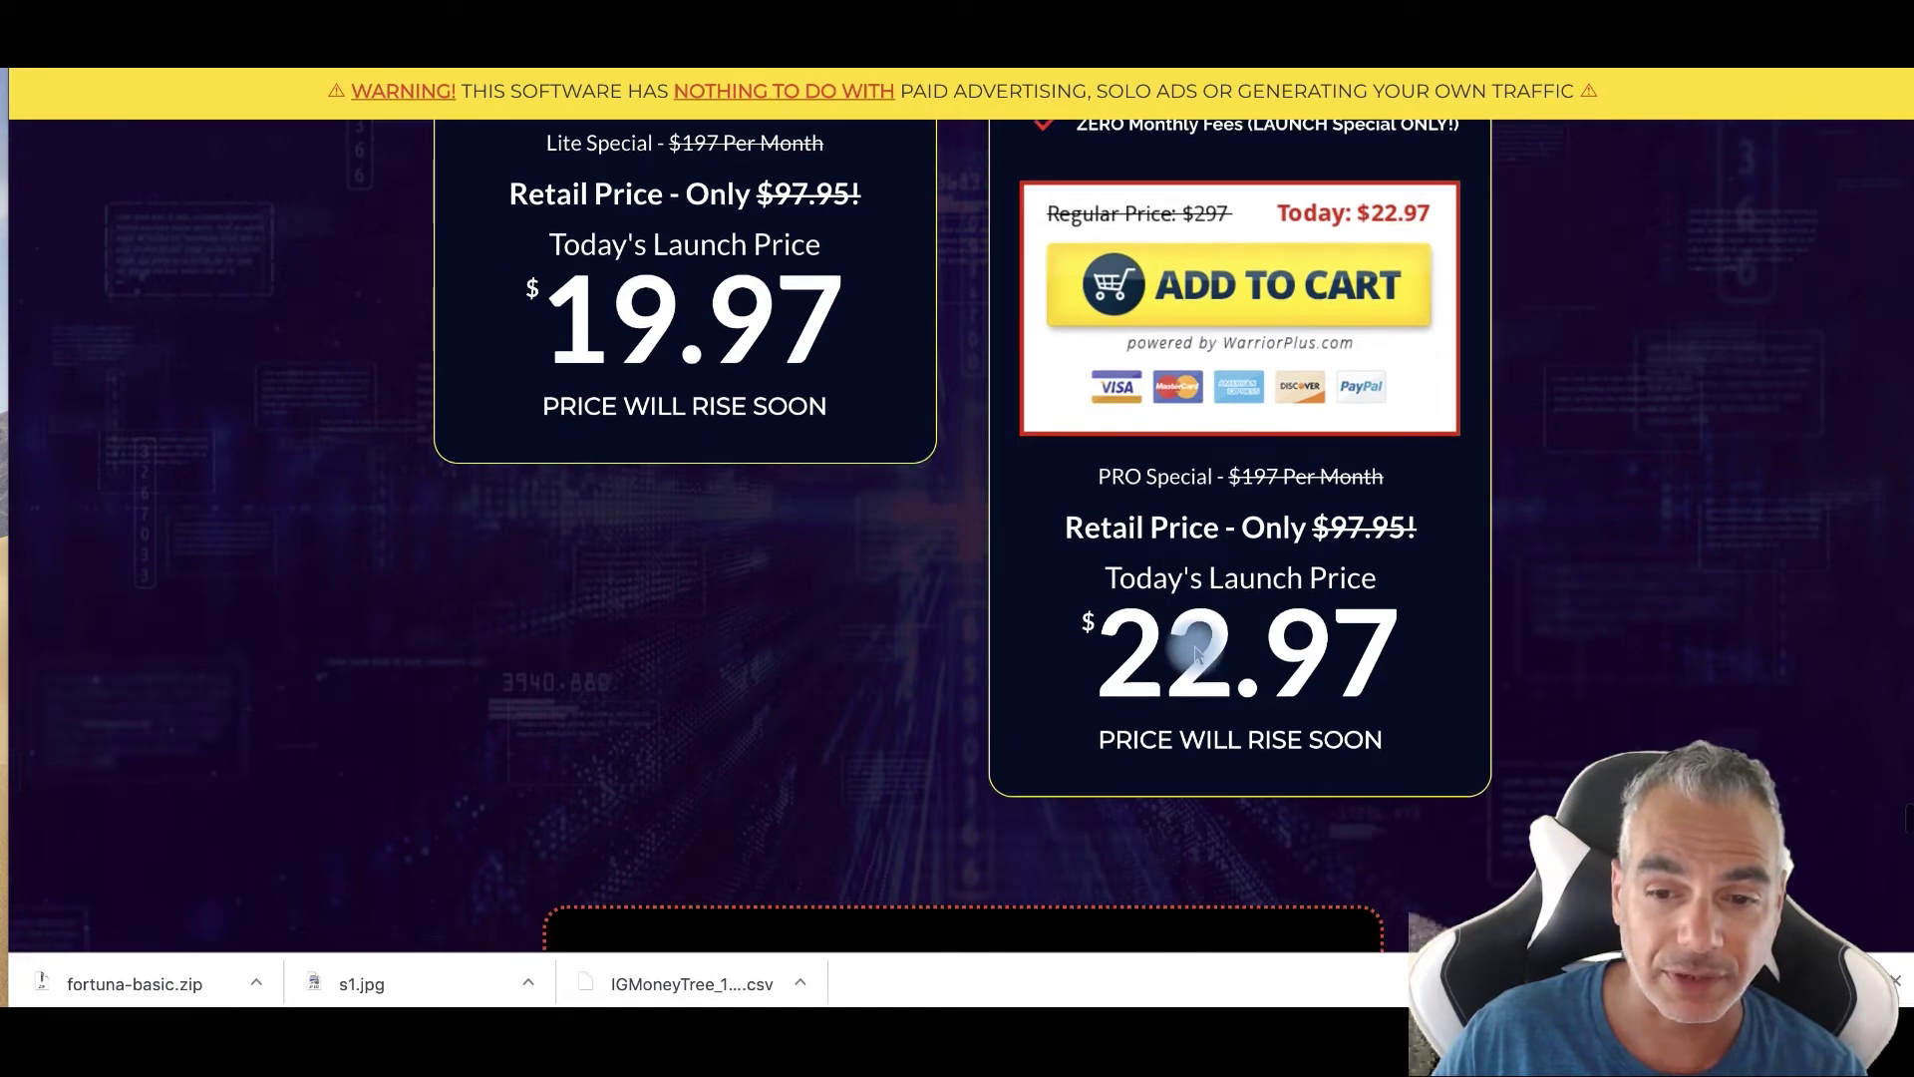
{"action": "scroll", "coordinate": [1196, 653], "scroll_direction": "down", "scroll_amount": 4}
{"action": "scroll", "coordinate": [1251, 327], "scroll_direction": "down", "scroll_amount": 4}
{"action": "scroll", "coordinate": [1251, 327], "scroll_direction": "down", "scroll_amount": 10}
{"action": "scroll", "coordinate": [1250, 327], "scroll_direction": "down", "scroll_amount": 2}
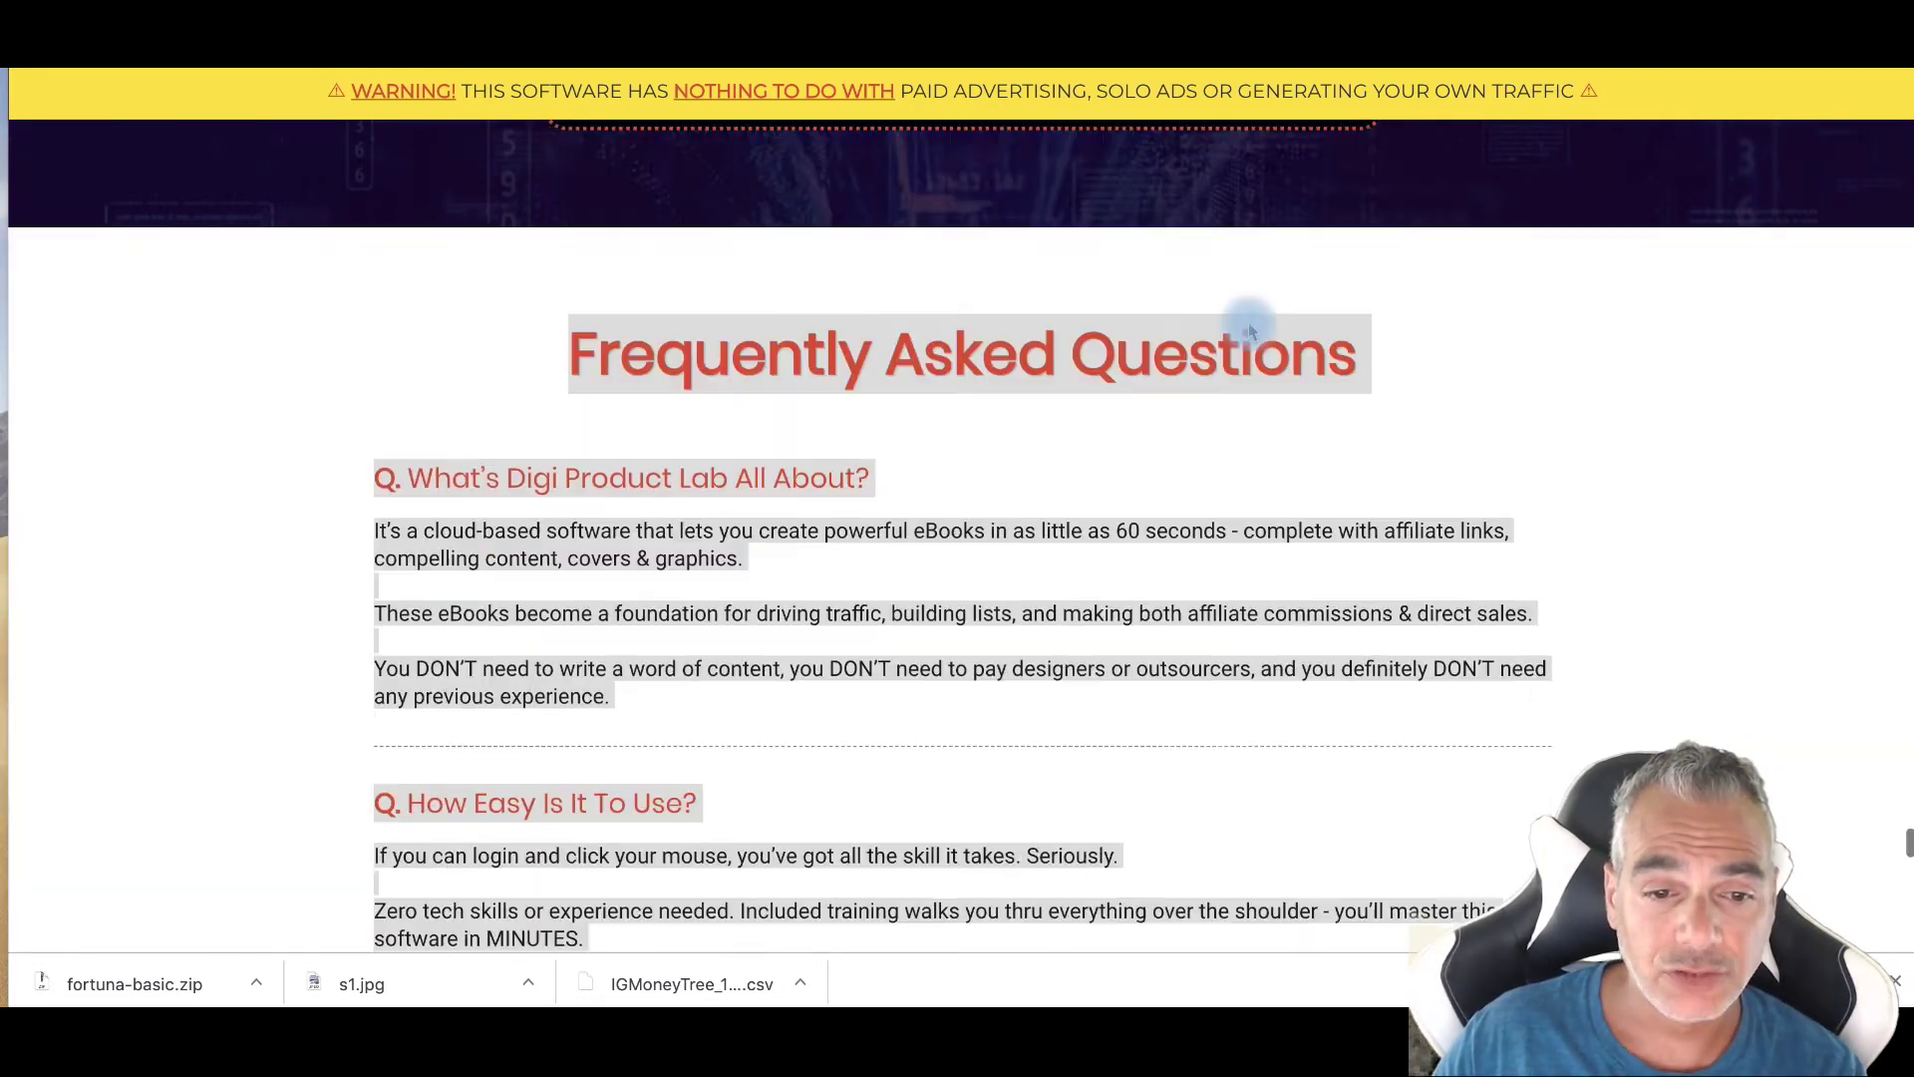
{"action": "scroll", "coordinate": [997, 324], "scroll_direction": "down", "scroll_amount": 2}
{"action": "scroll", "coordinate": [698, 314], "scroll_direction": "down", "scroll_amount": 1}
{"action": "left_click", "coordinate": [377, 321]}
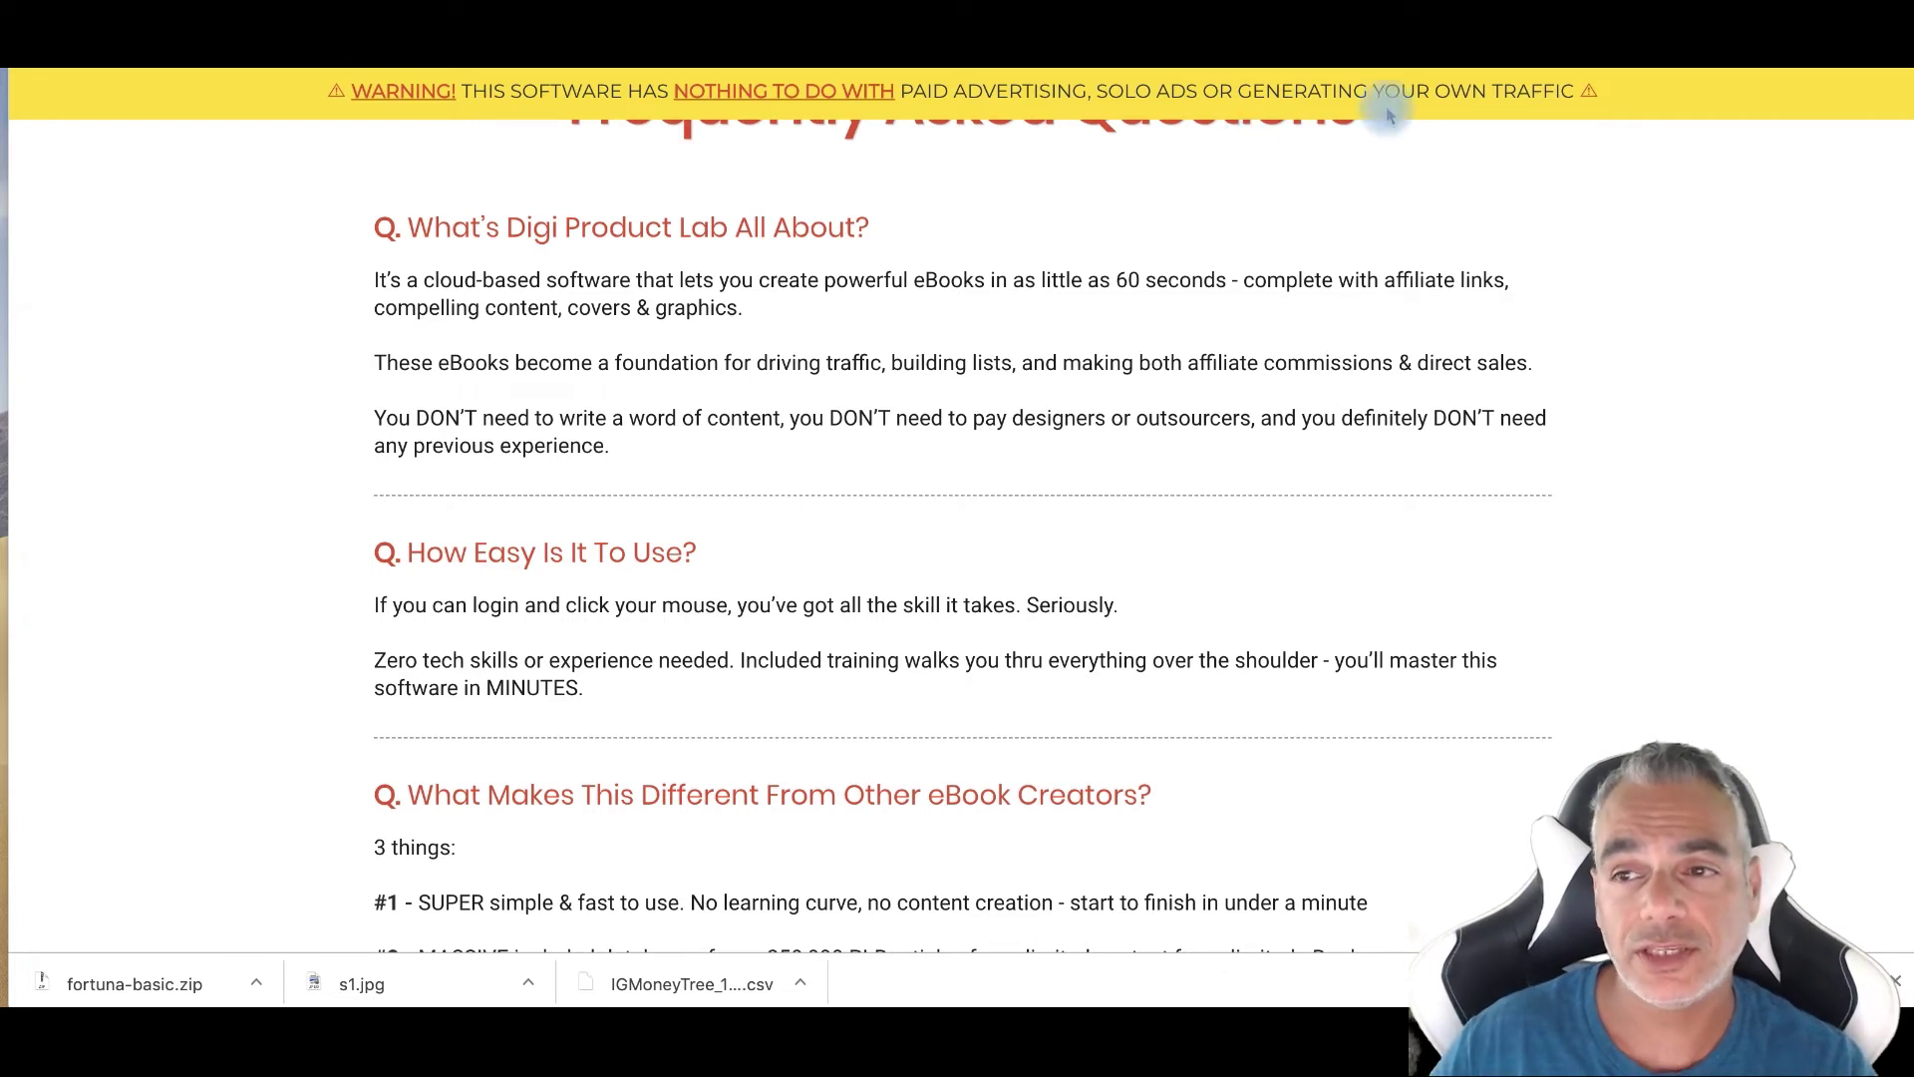
{"action": "key", "text": "ctrl+t"}
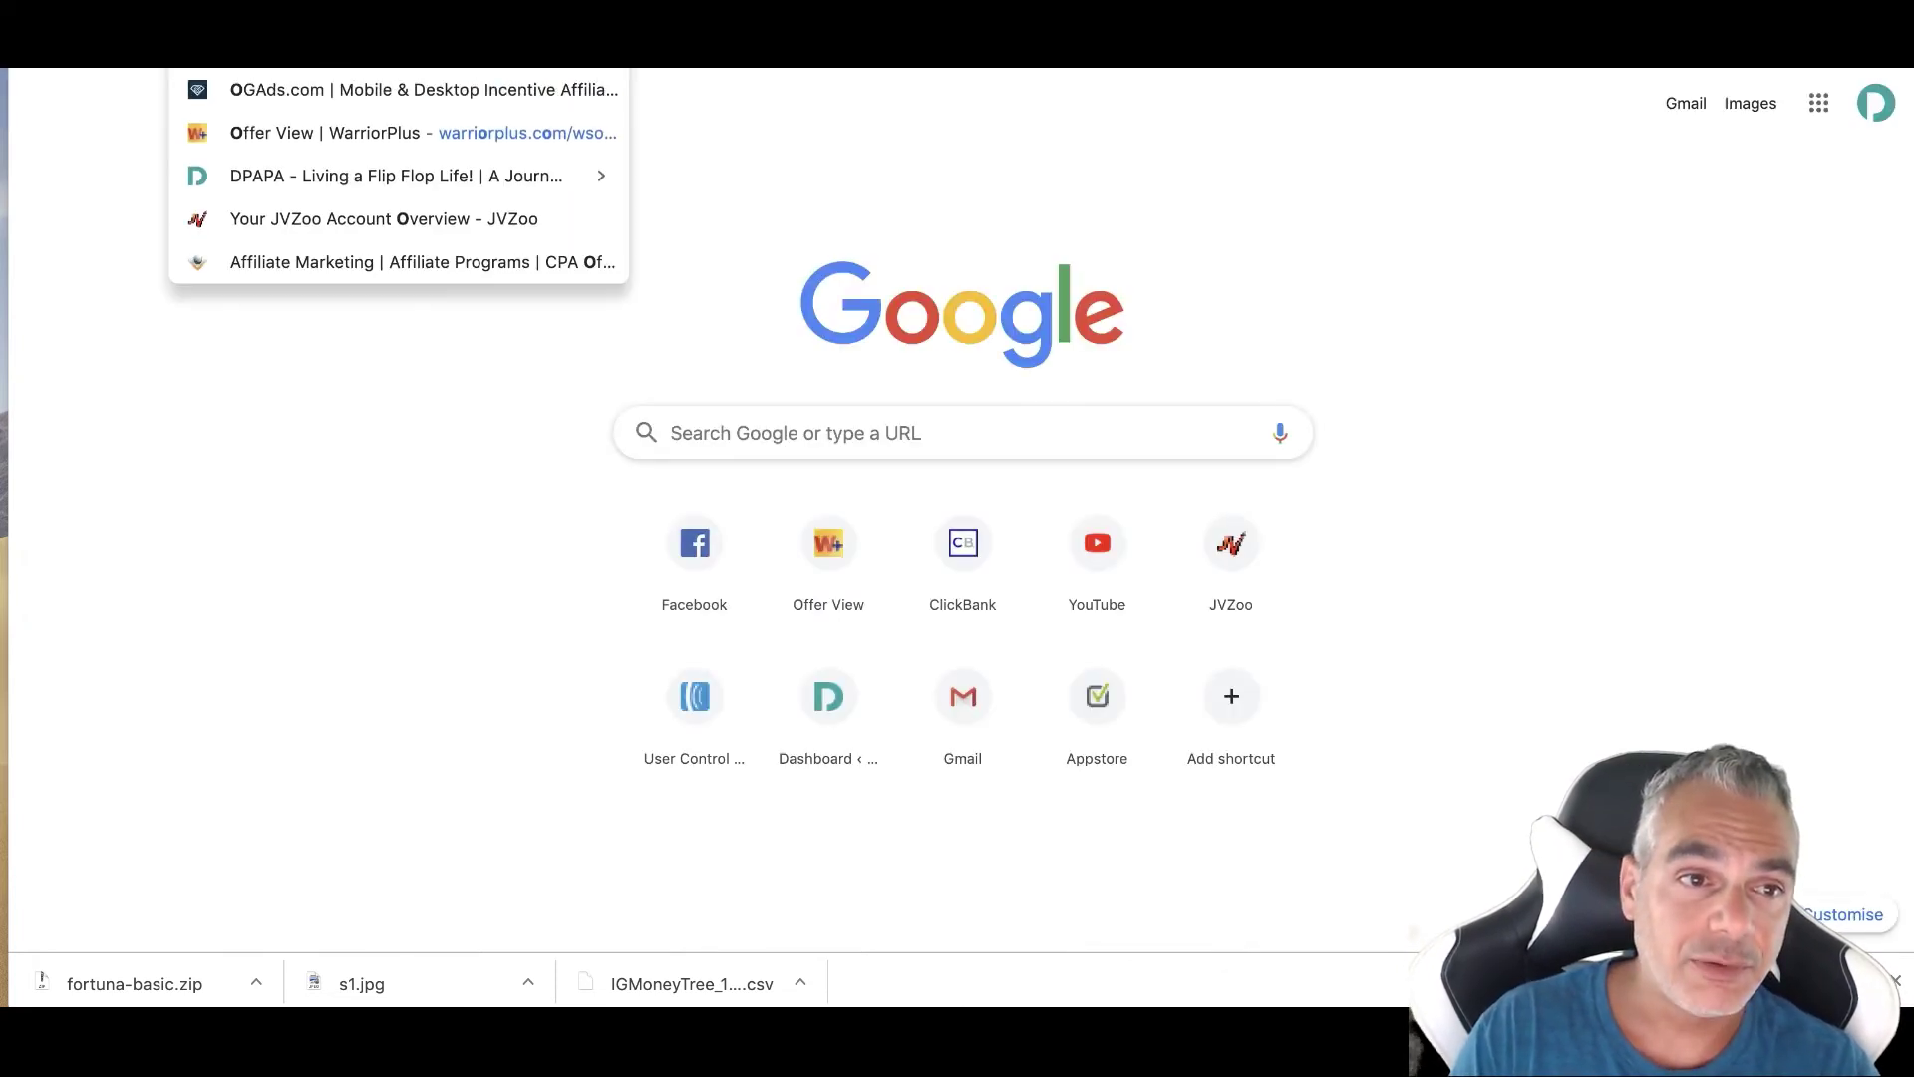
Enter passionfuze.com in the address bar to load the PassionFuze sales page.
{"action": "type", "text": "passionfuze.com"}
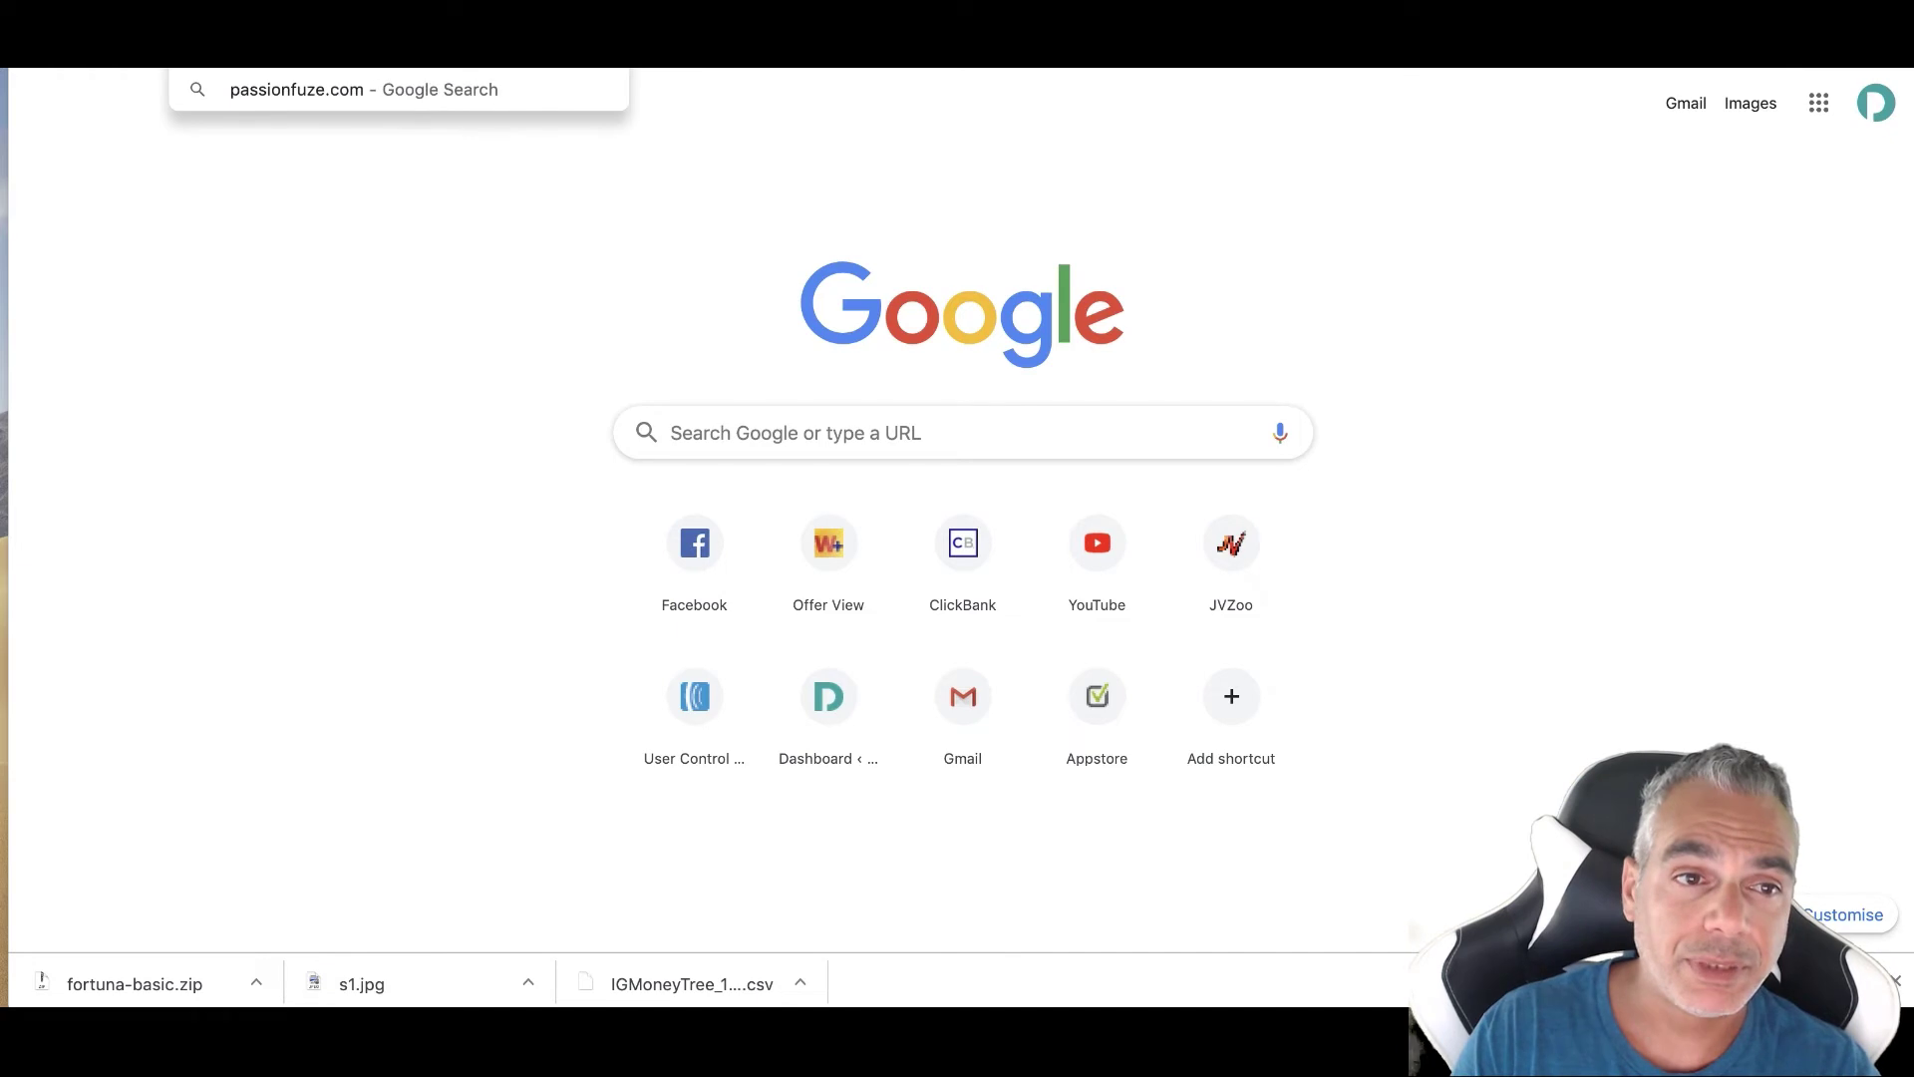
{"action": "key", "text": "Return"}
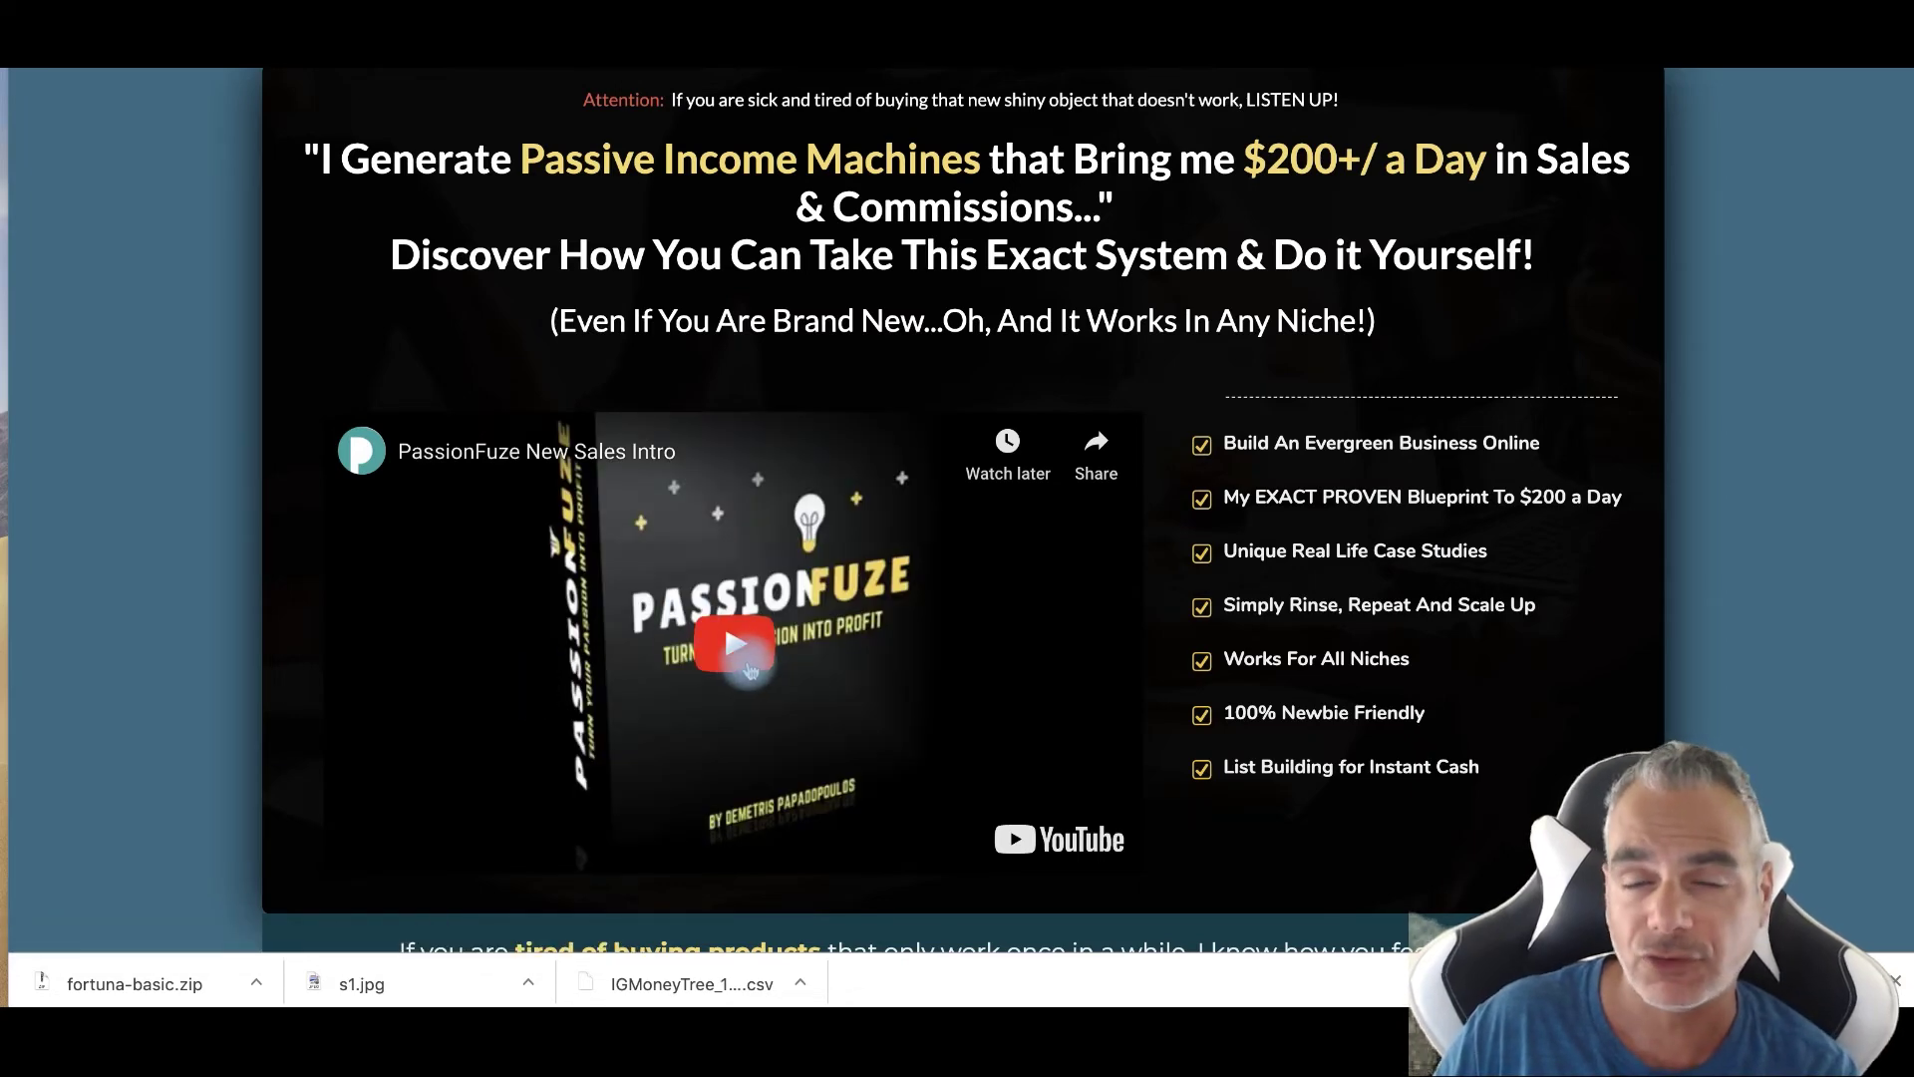
Scroll through the PassionFuze earnings proof and course description.
{"action": "scroll", "coordinate": [750, 666], "scroll_direction": "down", "scroll_amount": 5}
{"action": "scroll", "coordinate": [749, 666], "scroll_direction": "down", "scroll_amount": 6}
{"action": "scroll", "coordinate": [750, 666], "scroll_direction": "down", "scroll_amount": 8}
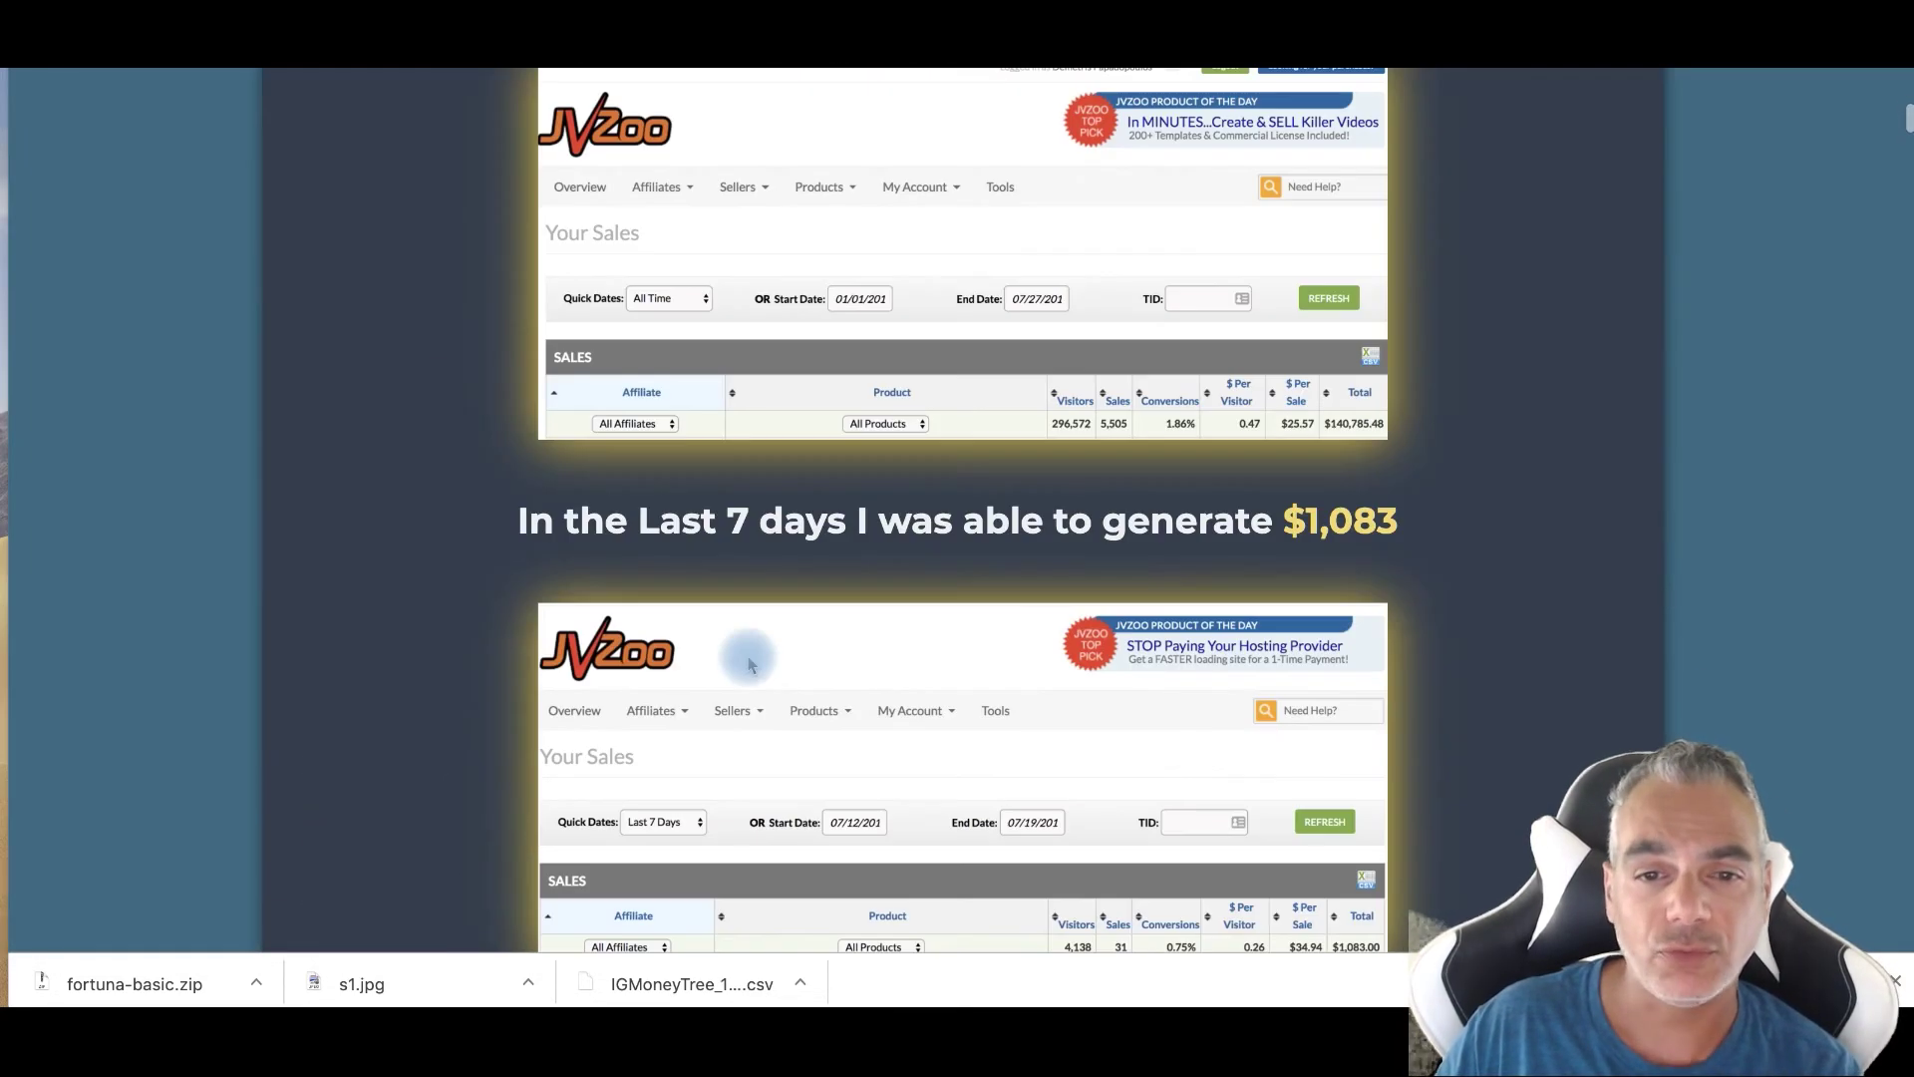
{"action": "scroll", "coordinate": [750, 666], "scroll_direction": "down", "scroll_amount": 4}
{"action": "scroll", "coordinate": [750, 666], "scroll_direction": "down", "scroll_amount": 9}
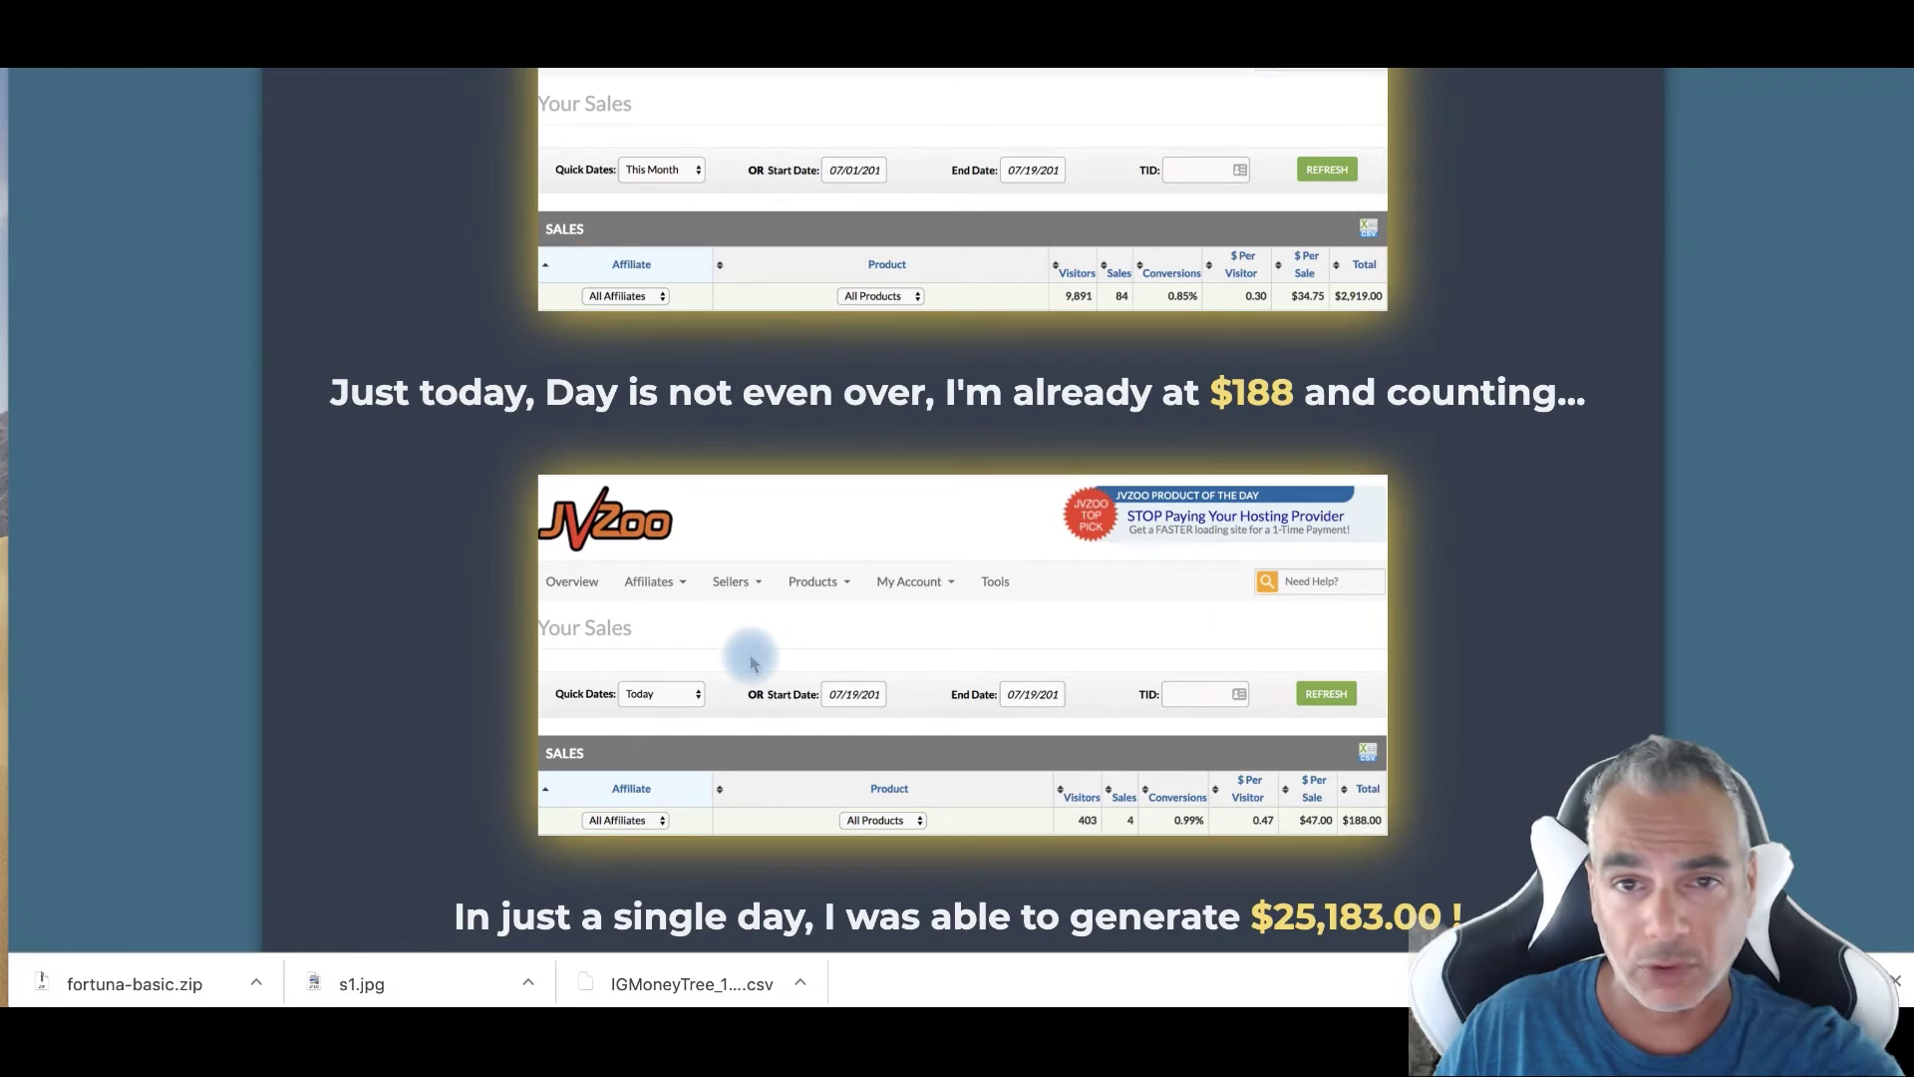
{"action": "scroll", "coordinate": [751, 662], "scroll_direction": "down", "scroll_amount": 5}
{"action": "scroll", "coordinate": [751, 662], "scroll_direction": "down", "scroll_amount": 6}
{"action": "scroll", "coordinate": [751, 662], "scroll_direction": "down", "scroll_amount": 6}
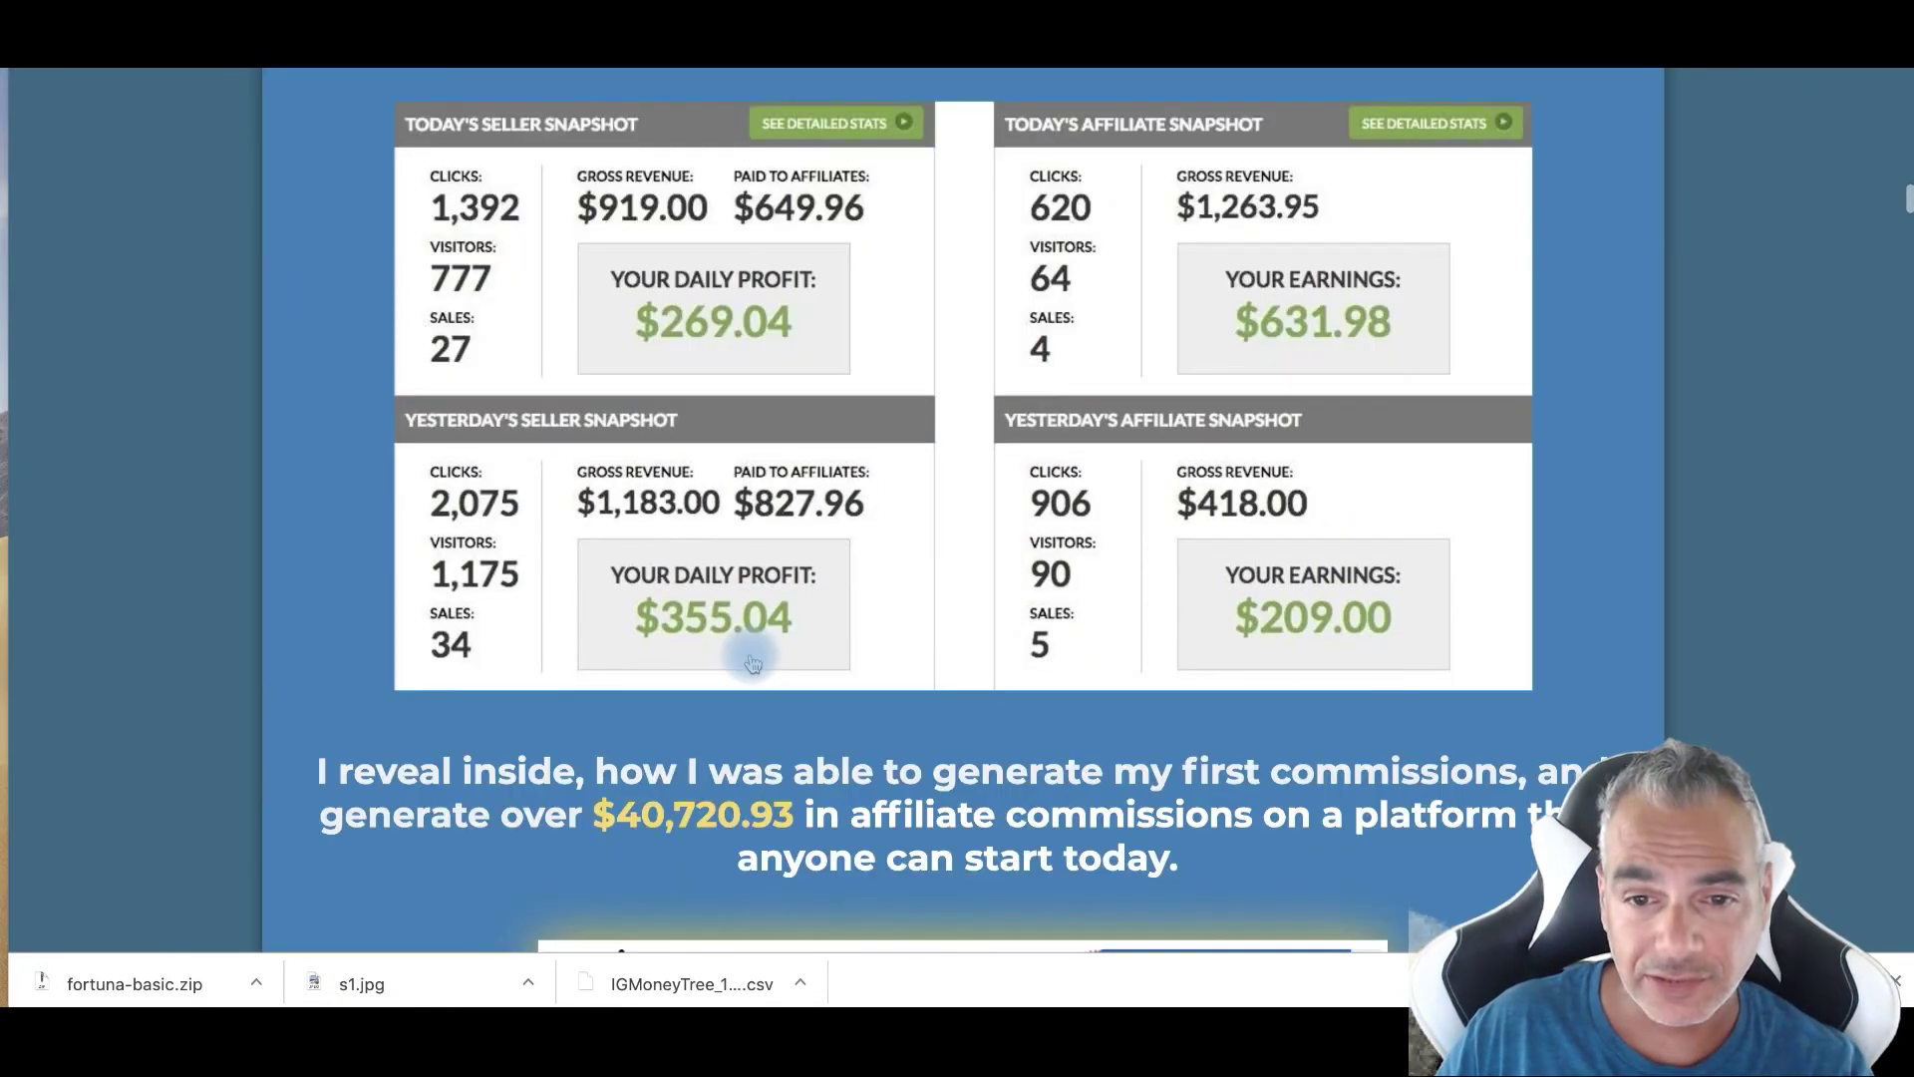
{"action": "scroll", "coordinate": [750, 662], "scroll_direction": "down", "scroll_amount": 8}
{"action": "scroll", "coordinate": [751, 662], "scroll_direction": "down", "scroll_amount": 6}
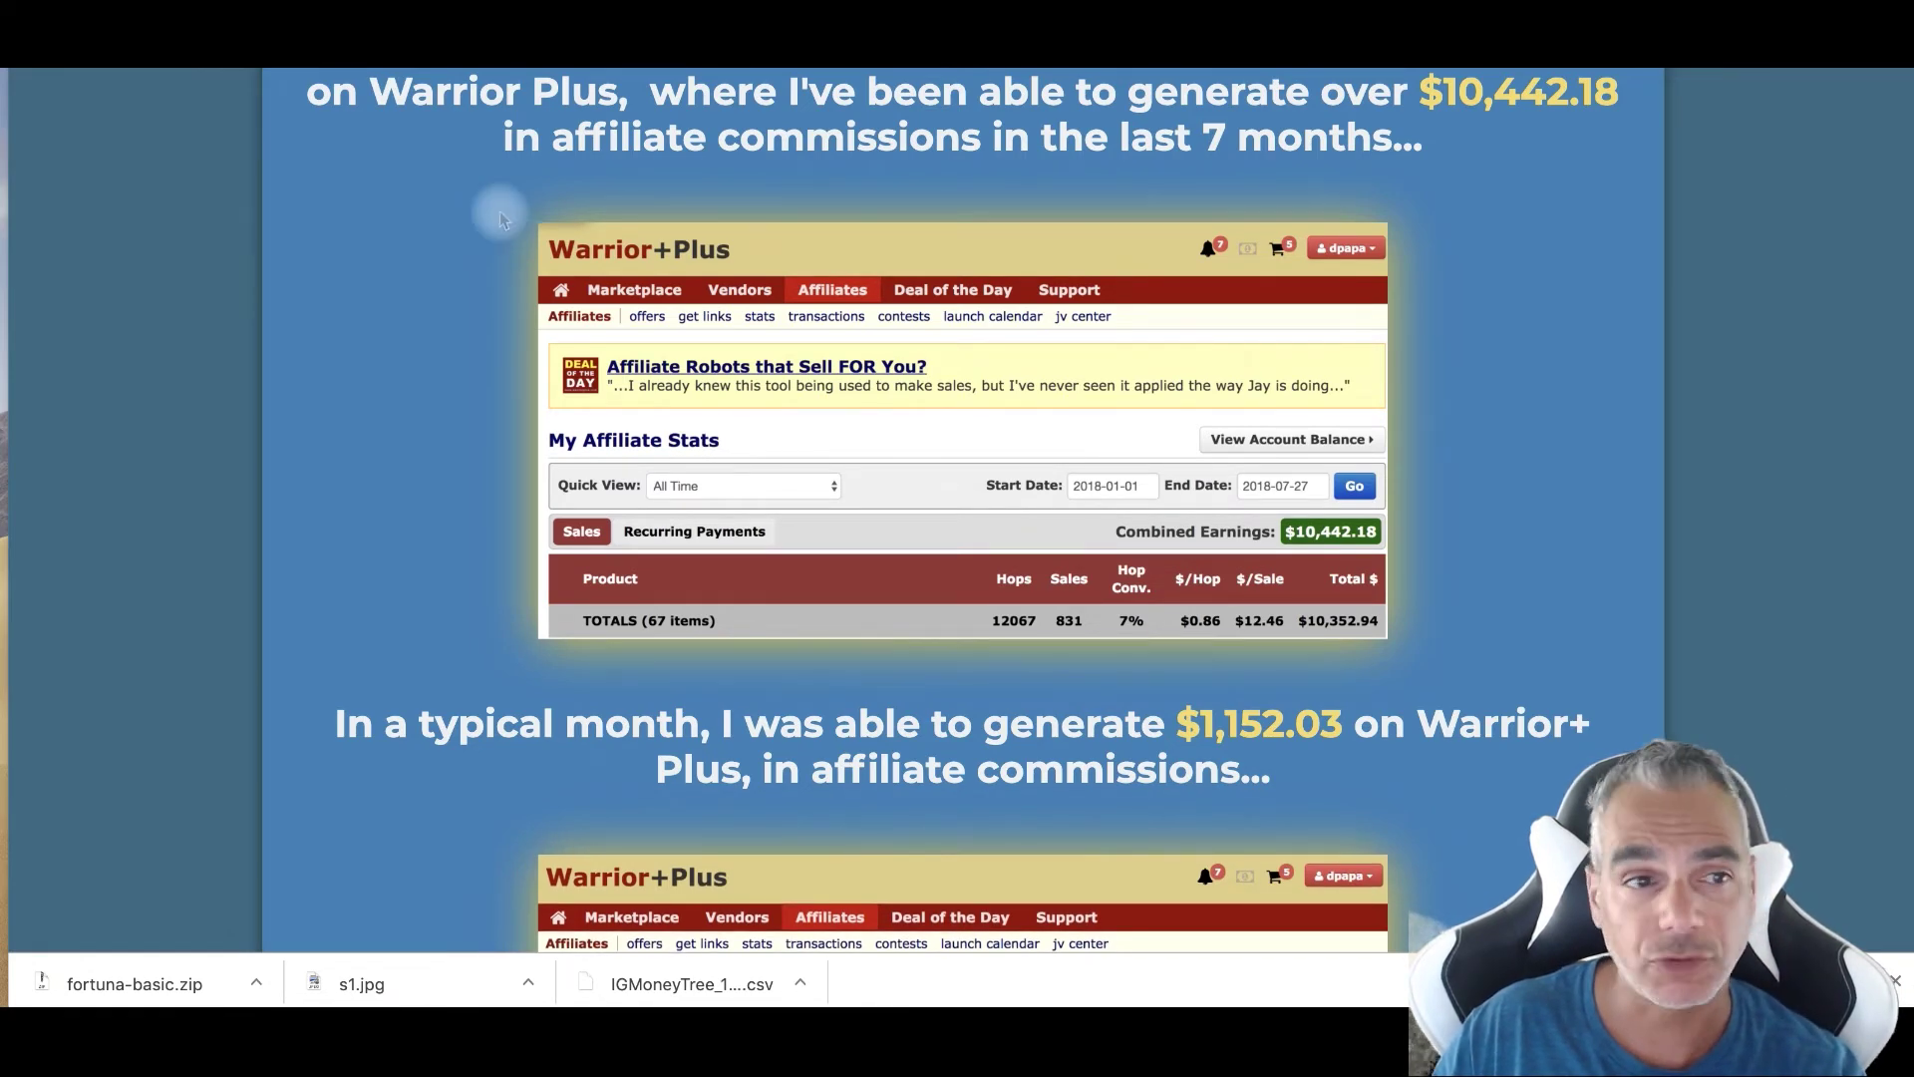
{"action": "scroll", "coordinate": [471, 260], "scroll_direction": "down", "scroll_amount": 5}
{"action": "scroll", "coordinate": [472, 257], "scroll_direction": "down", "scroll_amount": 5}
{"action": "scroll", "coordinate": [474, 257], "scroll_direction": "down", "scroll_amount": 5}
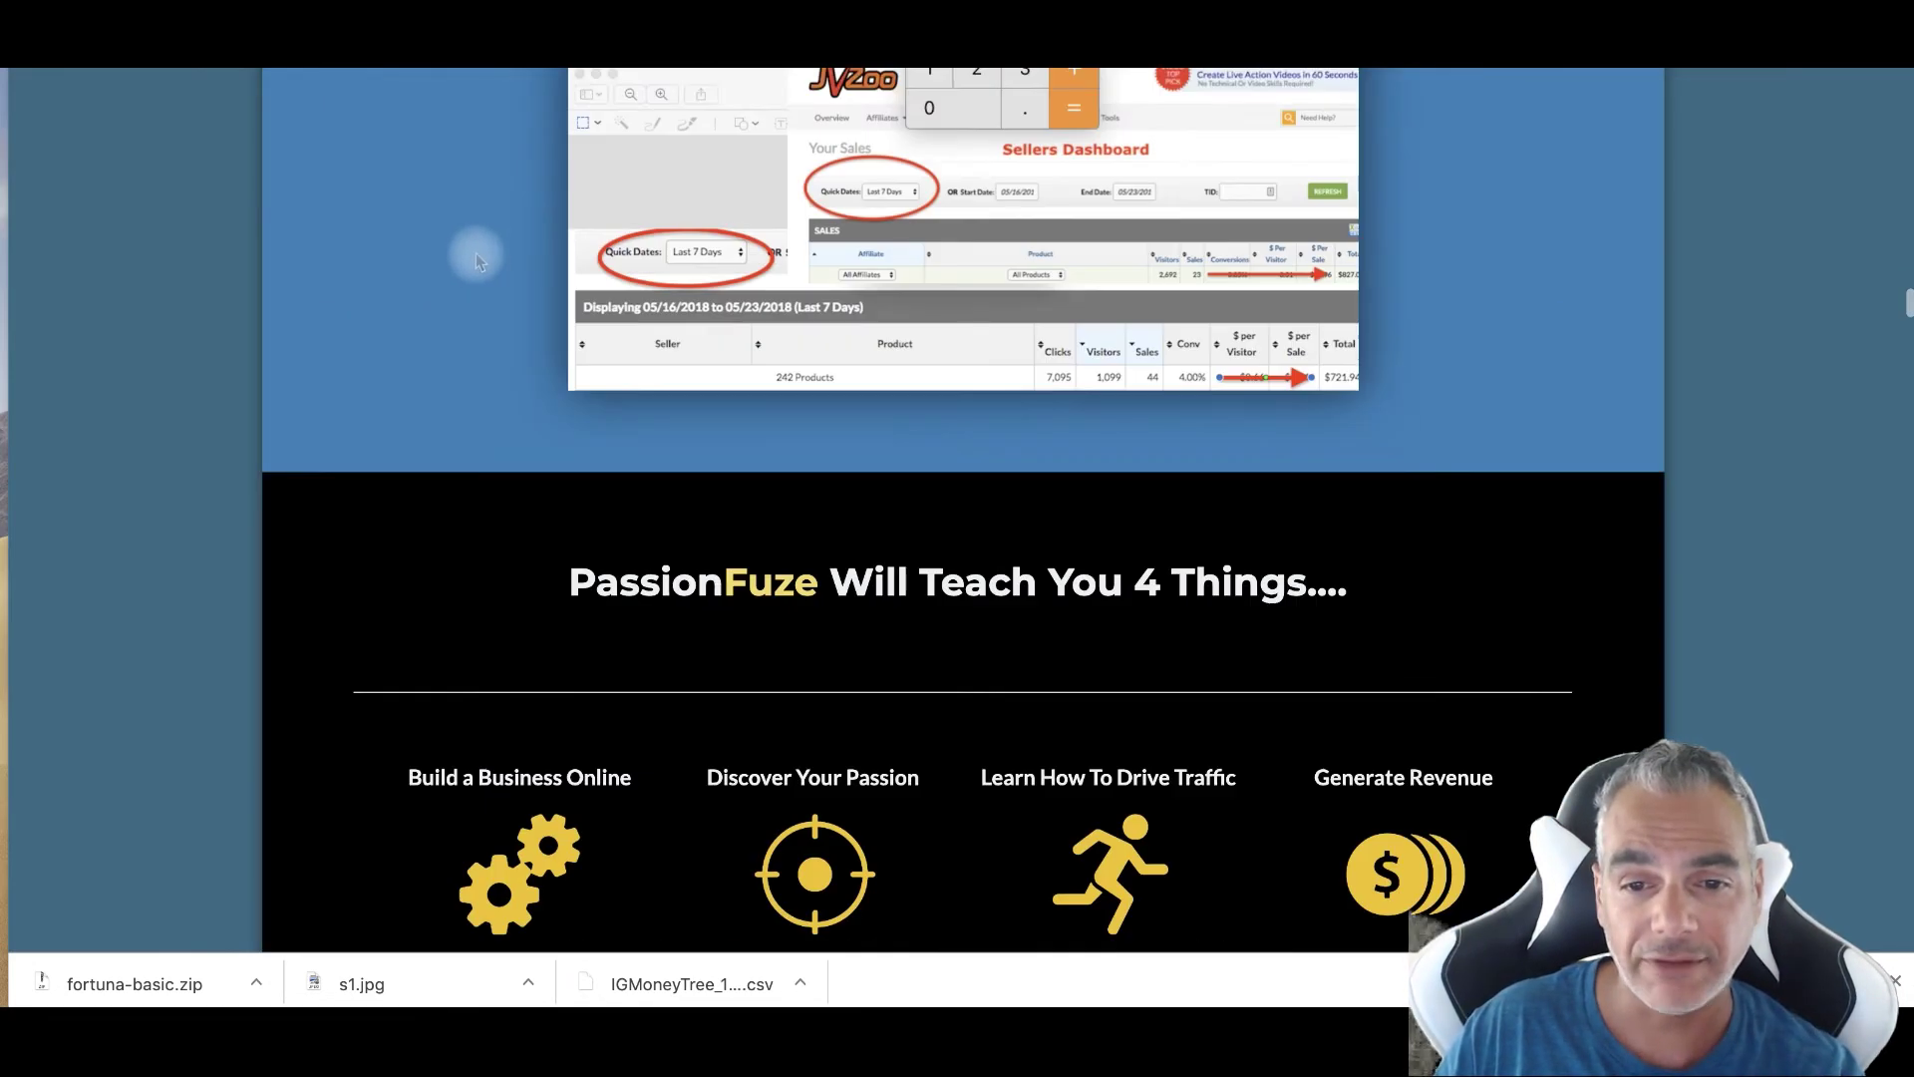
{"action": "scroll", "coordinate": [476, 260], "scroll_direction": "down", "scroll_amount": 5}
{"action": "scroll", "coordinate": [478, 261], "scroll_direction": "down", "scroll_amount": 5}
{"action": "scroll", "coordinate": [478, 261], "scroll_direction": "down", "scroll_amount": 5}
{"action": "scroll", "coordinate": [479, 261], "scroll_direction": "down", "scroll_amount": 5}
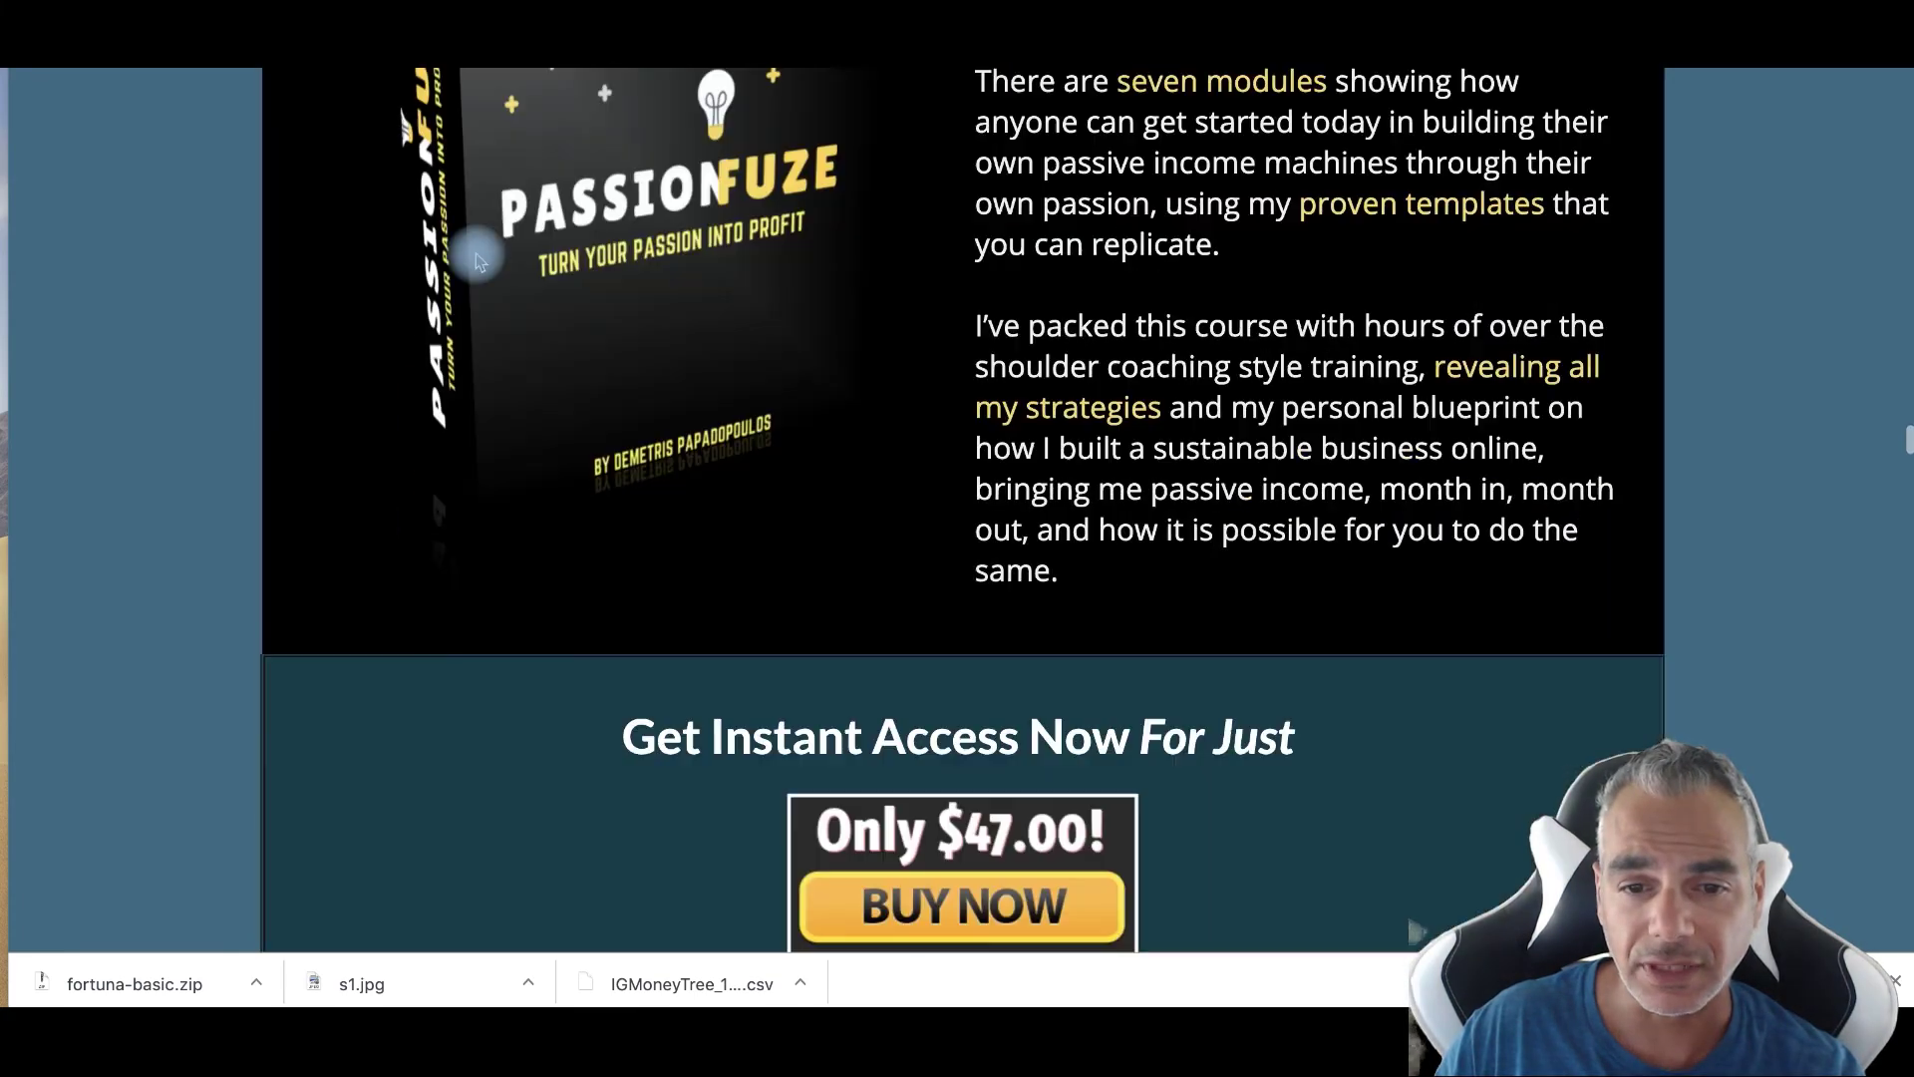
{"action": "scroll", "coordinate": [478, 262], "scroll_direction": "down", "scroll_amount": 5}
{"action": "scroll", "coordinate": [477, 261], "scroll_direction": "up", "scroll_amount": 10}
{"action": "scroll", "coordinate": [477, 261], "scroll_direction": "down", "scroll_amount": 3}
{"action": "scroll", "coordinate": [477, 261], "scroll_direction": "down", "scroll_amount": 5}
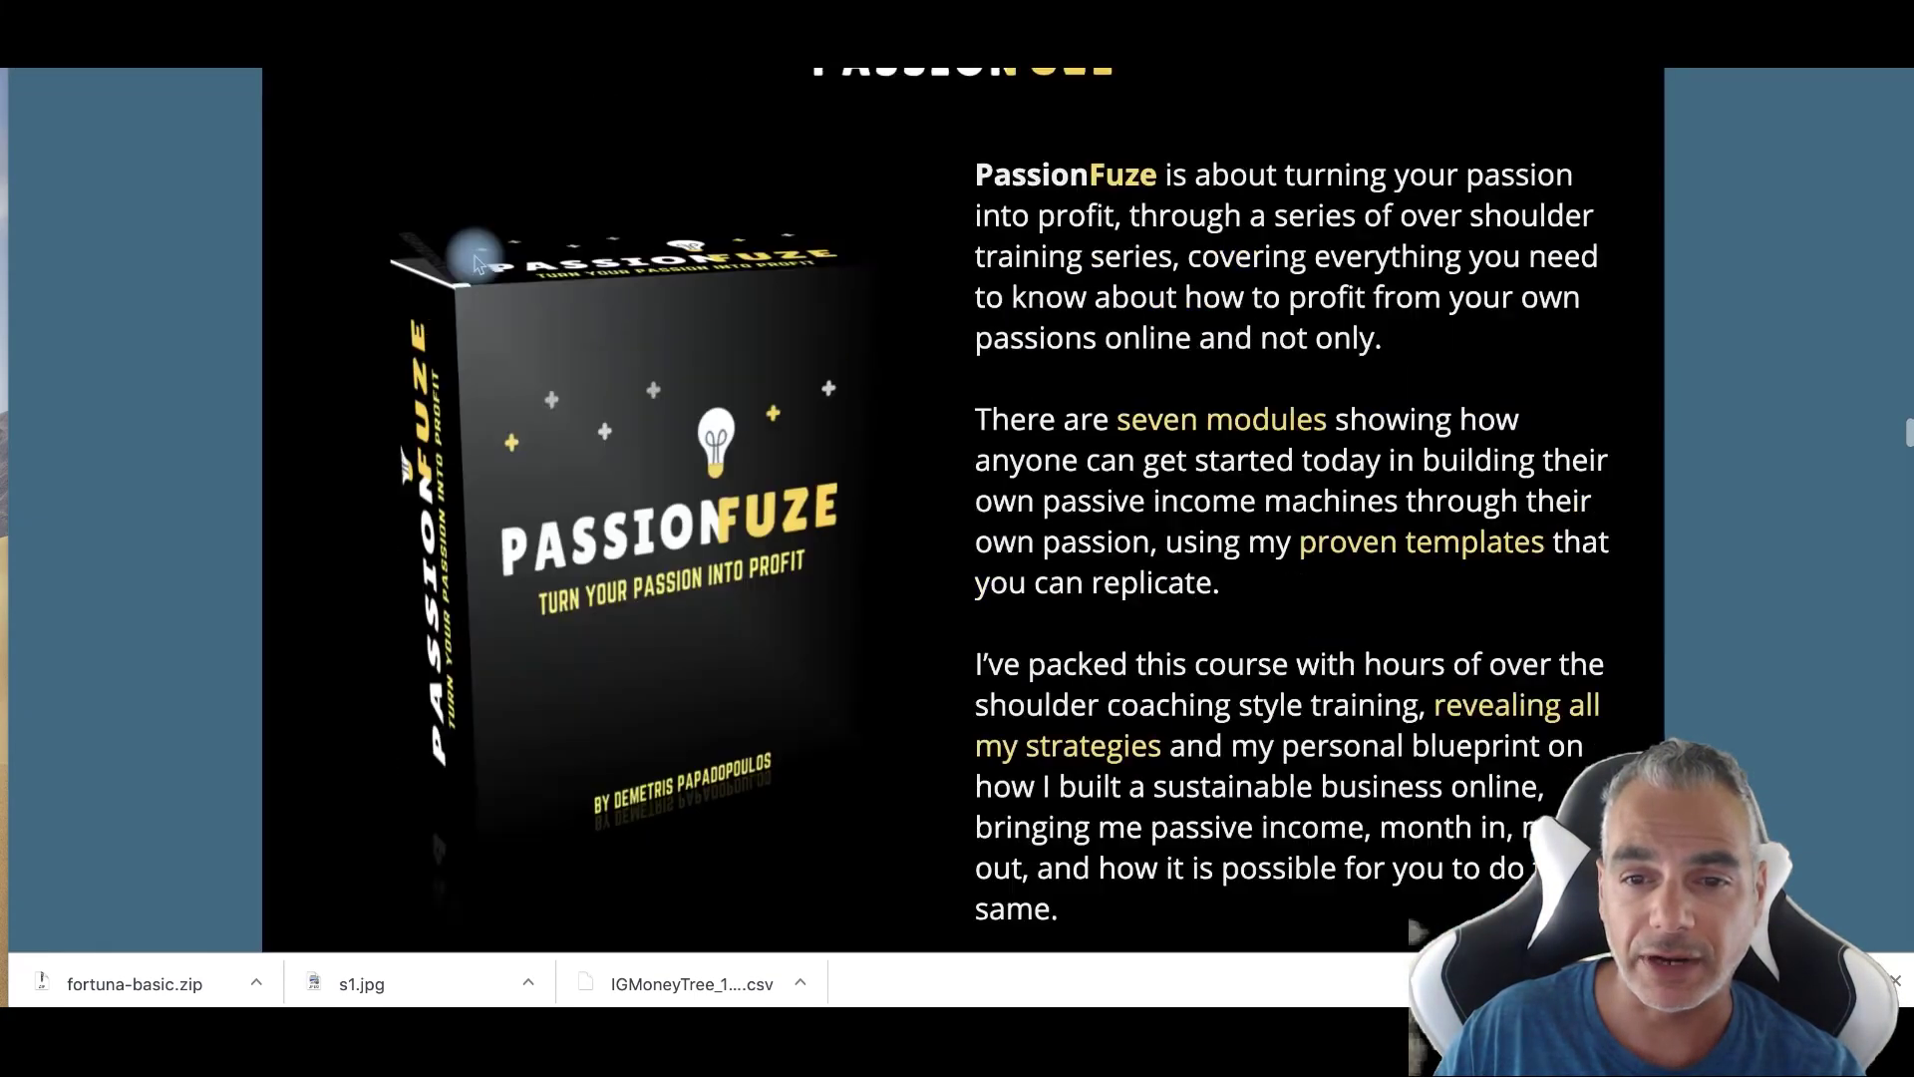
{"action": "scroll", "coordinate": [477, 262], "scroll_direction": "up", "scroll_amount": 1}
{"action": "scroll", "coordinate": [477, 261], "scroll_direction": "down", "scroll_amount": 2}
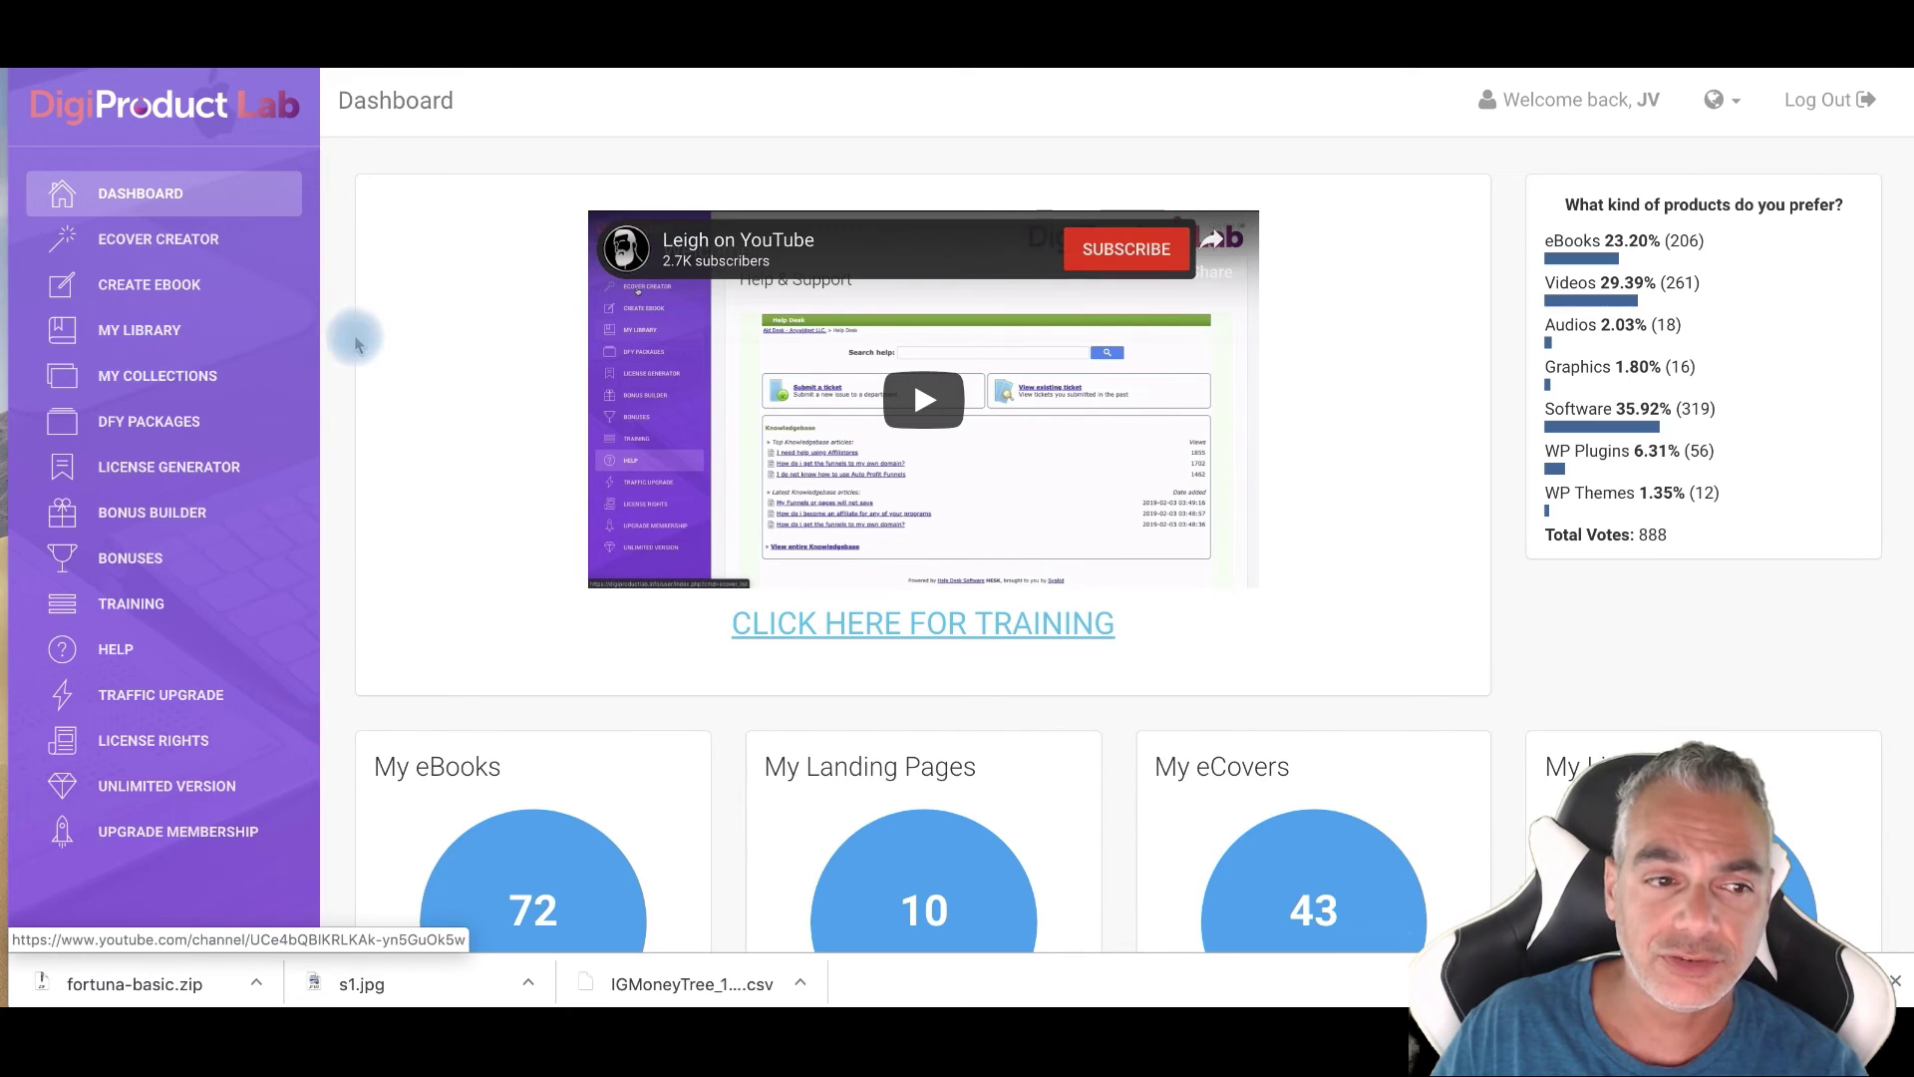
Return to DigiProduct Lab's DFY Packages list and skim each package's stats.
{"action": "left_click", "coordinate": [185, 437]}
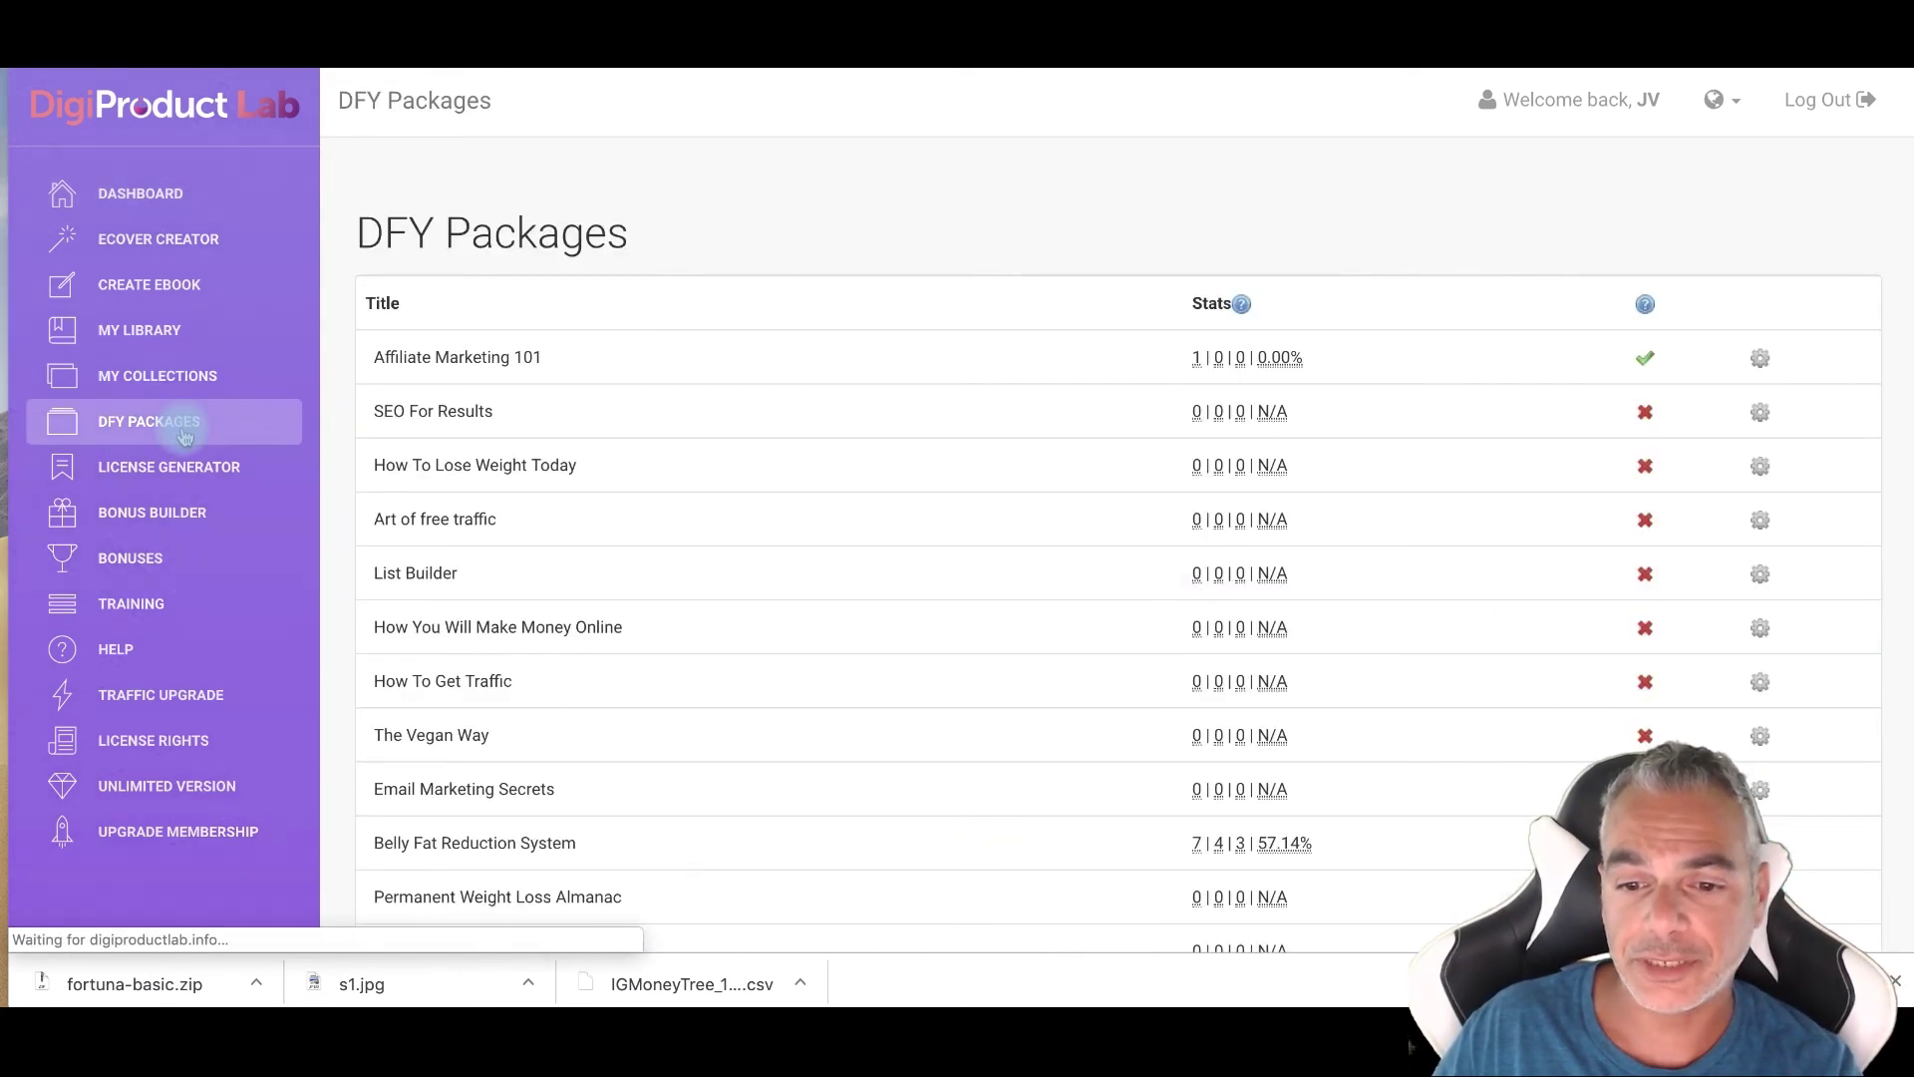
{"action": "scroll", "coordinate": [909, 481], "scroll_direction": "down", "scroll_amount": 2}
{"action": "scroll", "coordinate": [909, 482], "scroll_direction": "down", "scroll_amount": 3}
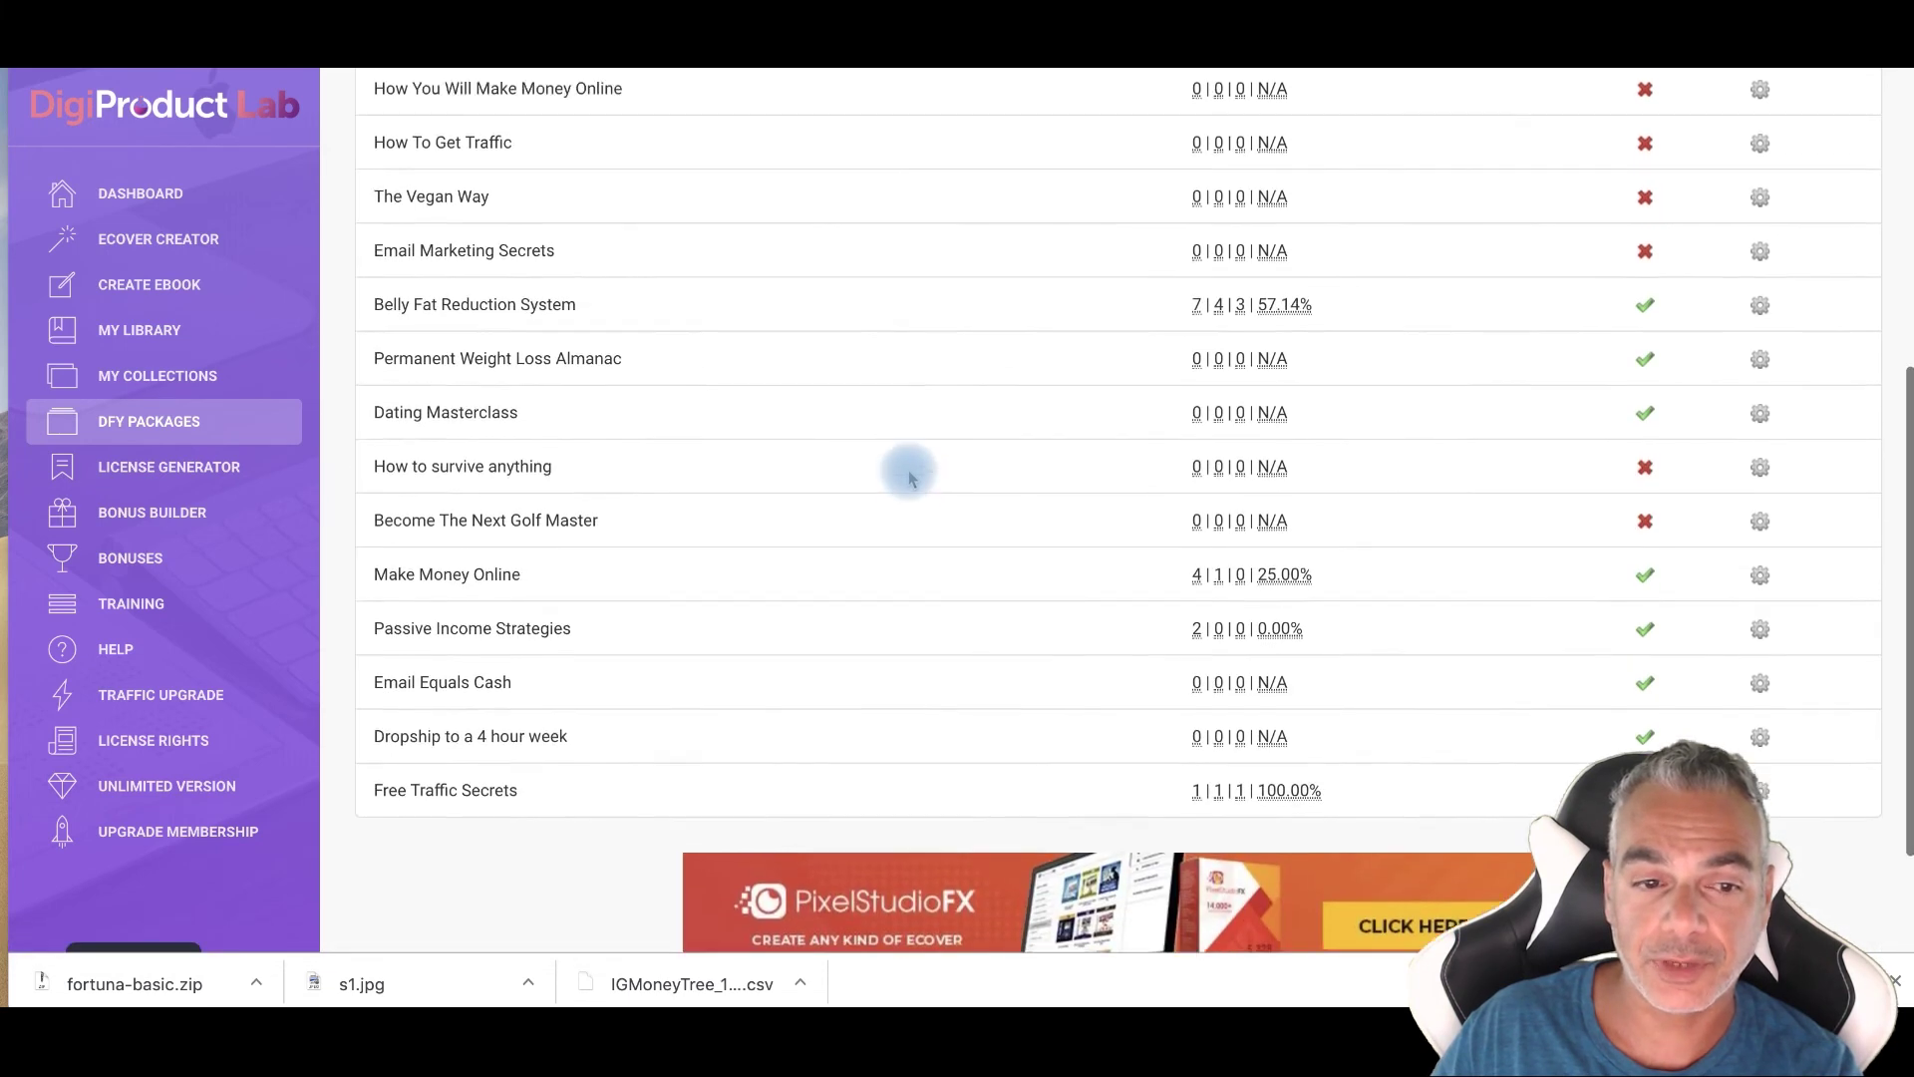
{"action": "scroll", "coordinate": [903, 469], "scroll_direction": "up", "scroll_amount": 5}
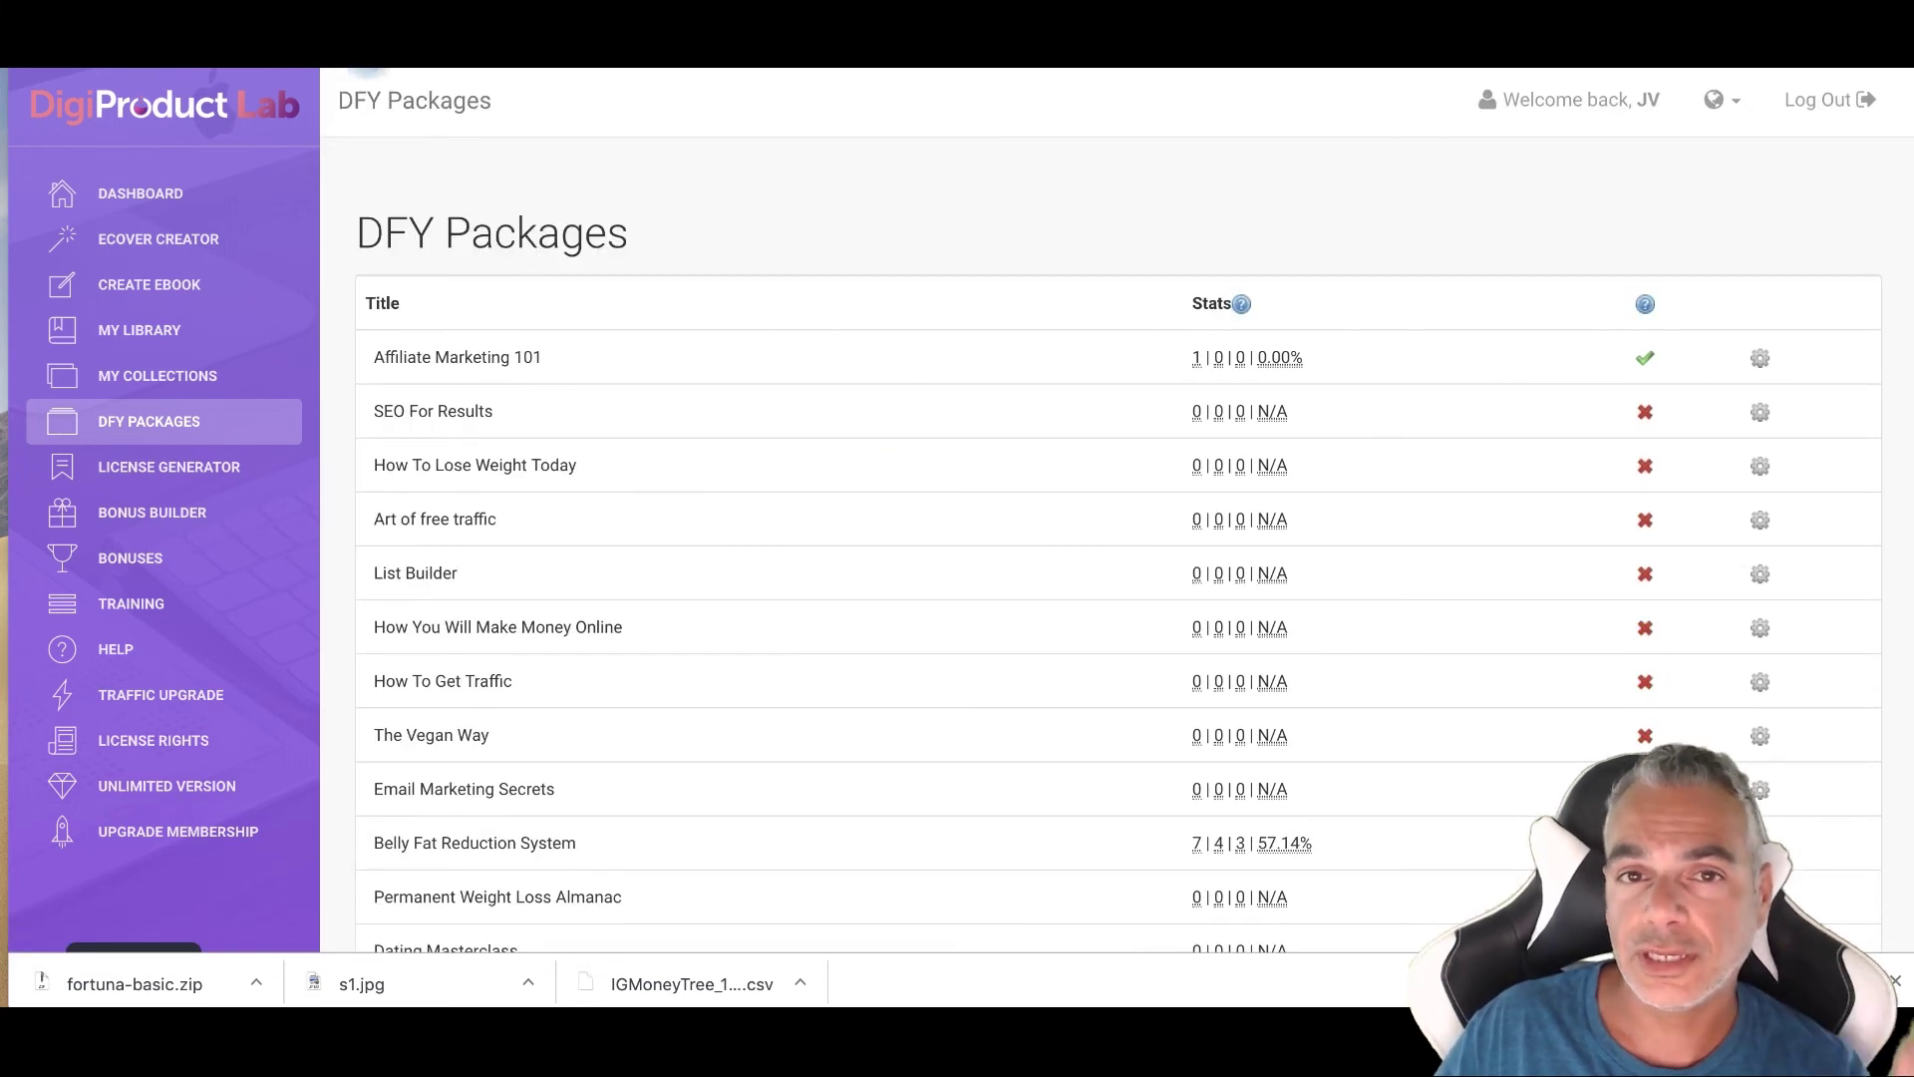